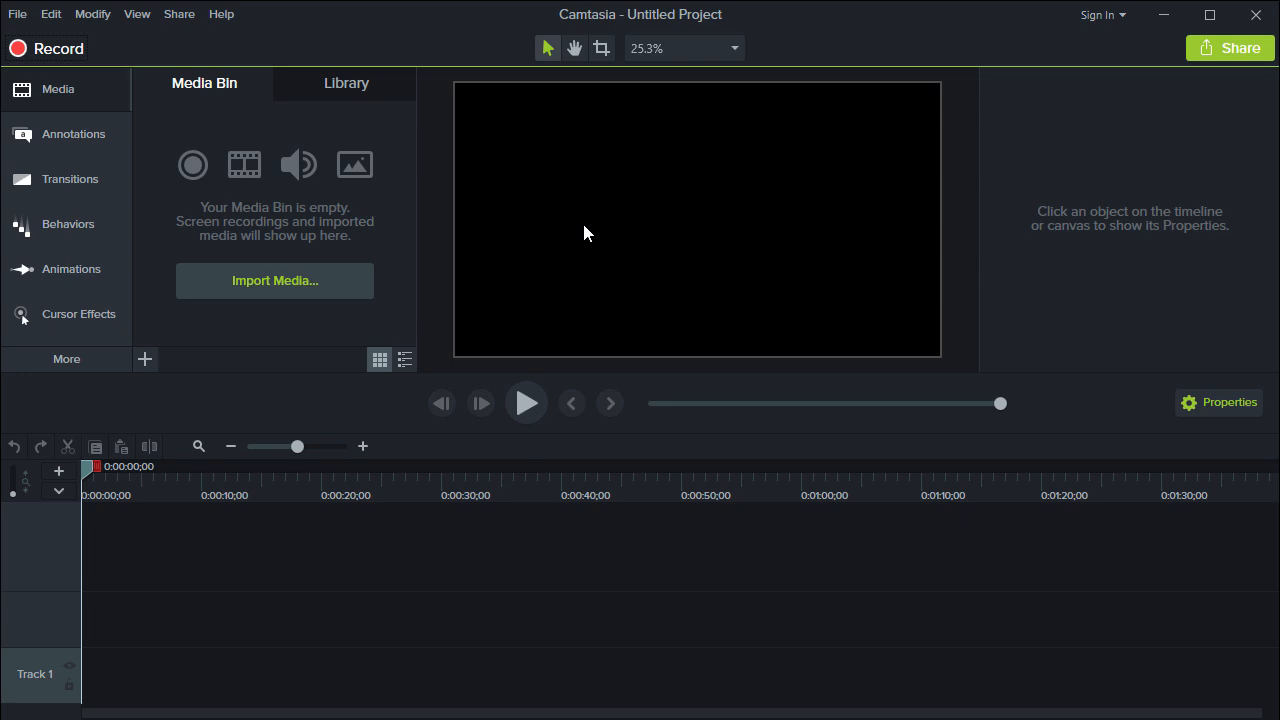
# - Import the 2D Stroke Reveal video into the media bin and preview it
pyautogui.click(46, 93)
pyautogui.click(46, 93)
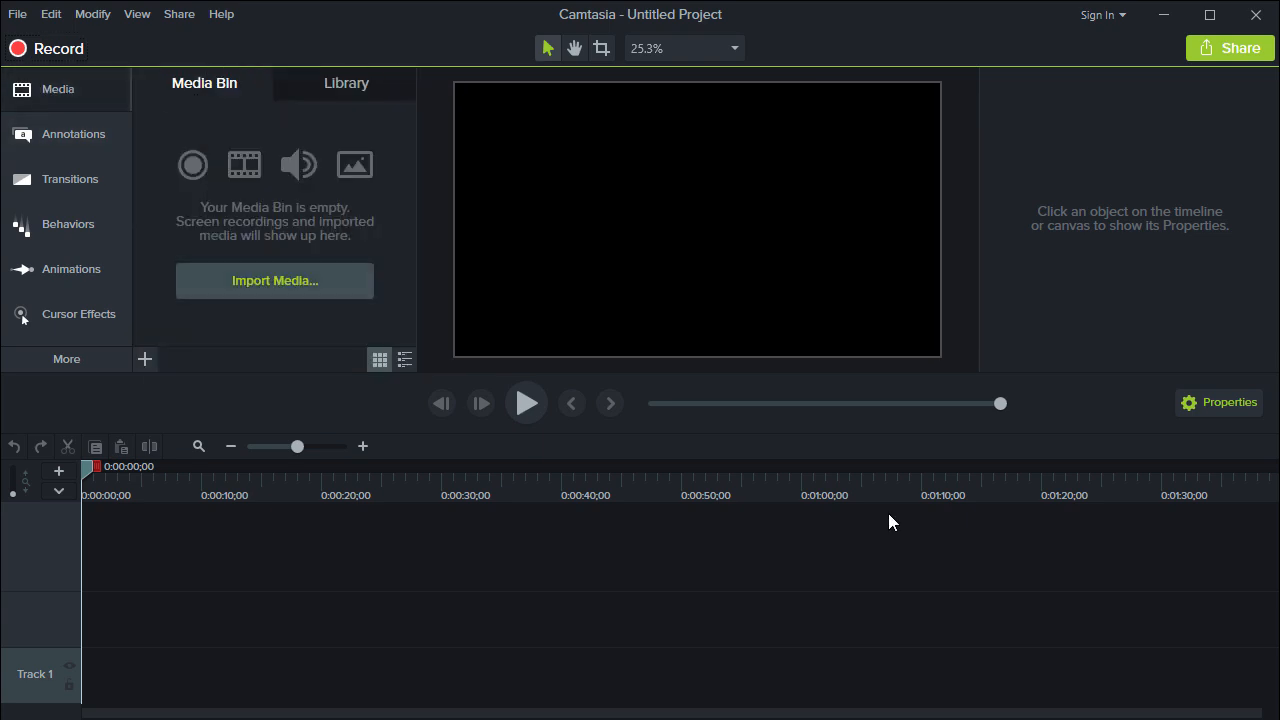
pyautogui.moveTo(1276, 638)
pyautogui.mouseDown()
pyautogui.moveTo(540, 240)
pyautogui.moveTo(259, 186)
pyautogui.moveTo(184, 483)
pyautogui.moveTo(207, 149)
pyautogui.moveTo(177, 448)
pyautogui.moveTo(211, 160)
pyautogui.mouseUp()
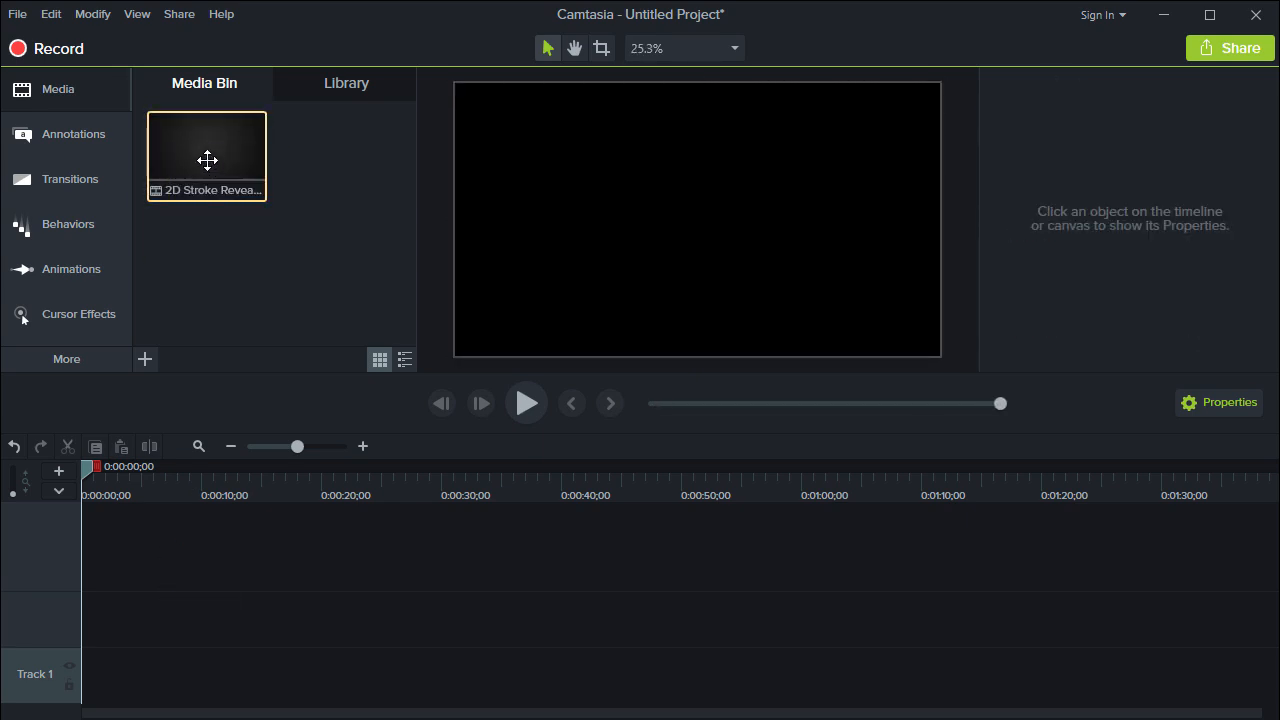
pyautogui.doubleClick(207, 160)
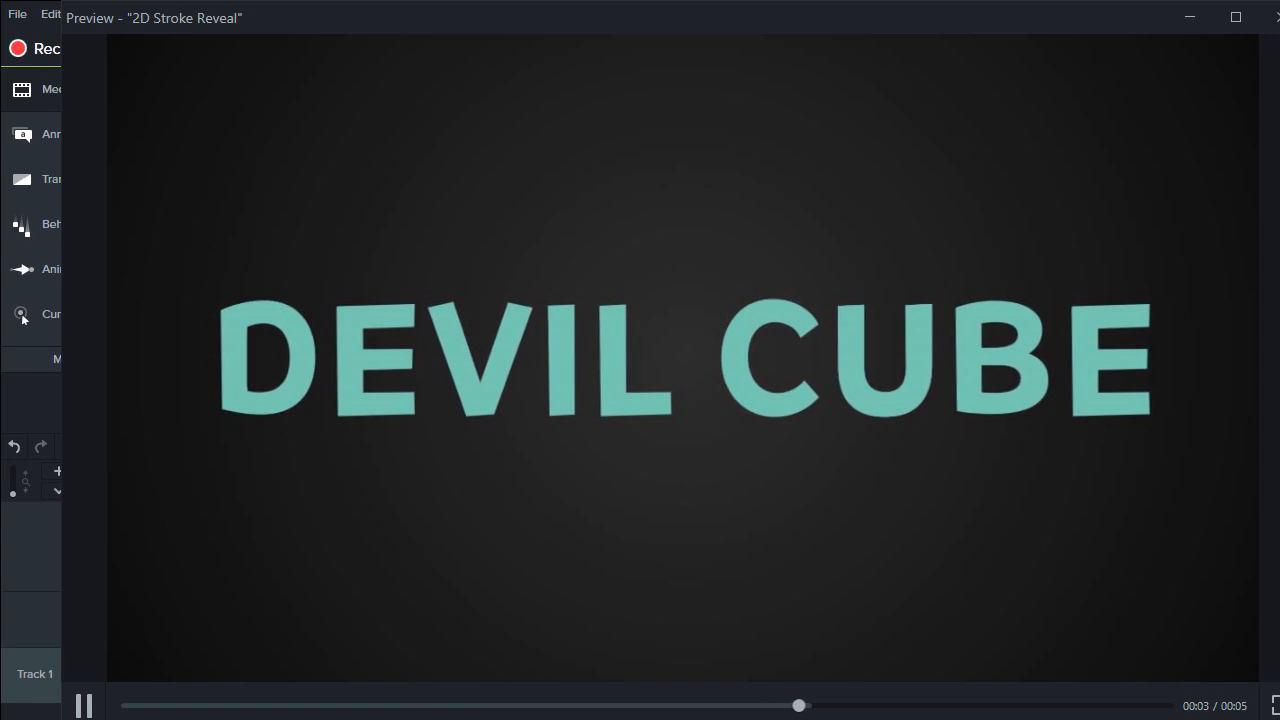
pyautogui.click(1273, 17)
# - Place the 2D Stroke Reveal clip at the start of Track 1 and enlarge the timeline scale
pyautogui.moveTo(210, 166)
pyautogui.mouseDown()
pyautogui.moveTo(183, 686)
pyautogui.moveTo(97, 682)
pyautogui.mouseUp()
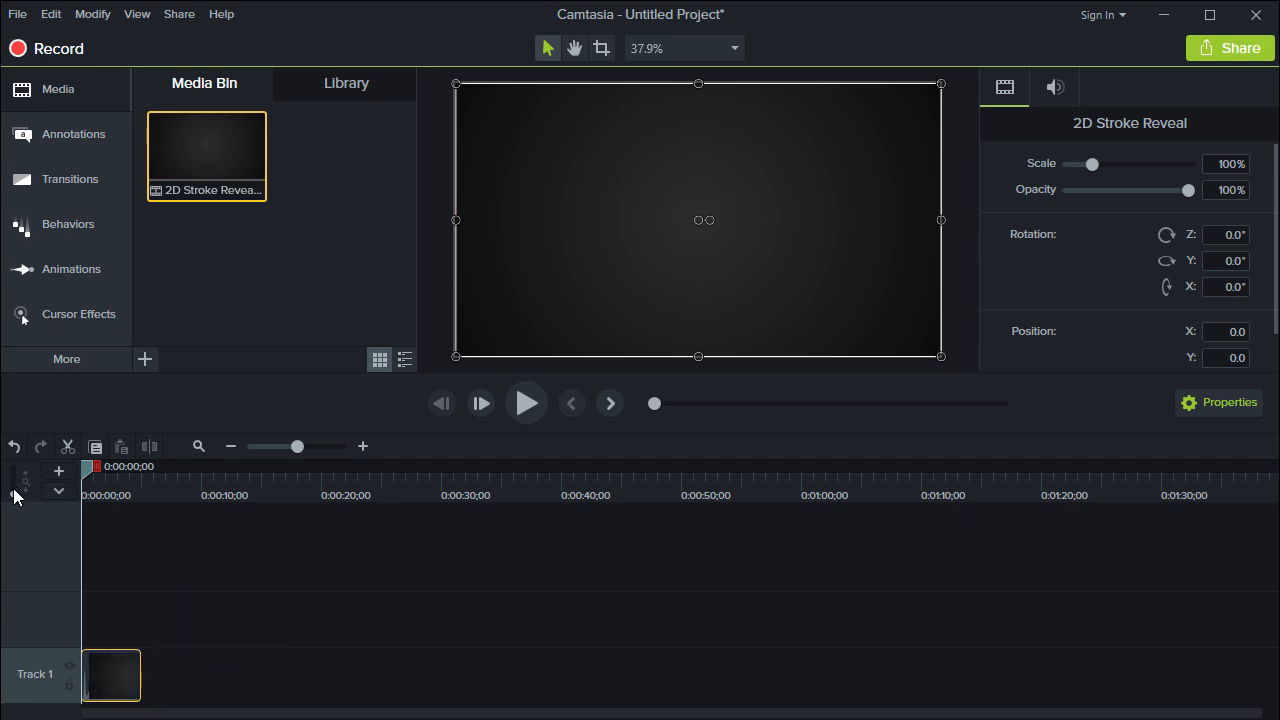
pyautogui.moveTo(17, 500)
pyautogui.mouseDown()
pyautogui.moveTo(15, 487)
pyautogui.moveTo(15, 510)
pyautogui.mouseUp()
pyautogui.moveTo(295, 447)
pyautogui.mouseDown()
pyautogui.moveTo(271, 445)
pyautogui.moveTo(318, 444)
pyautogui.mouseUp()
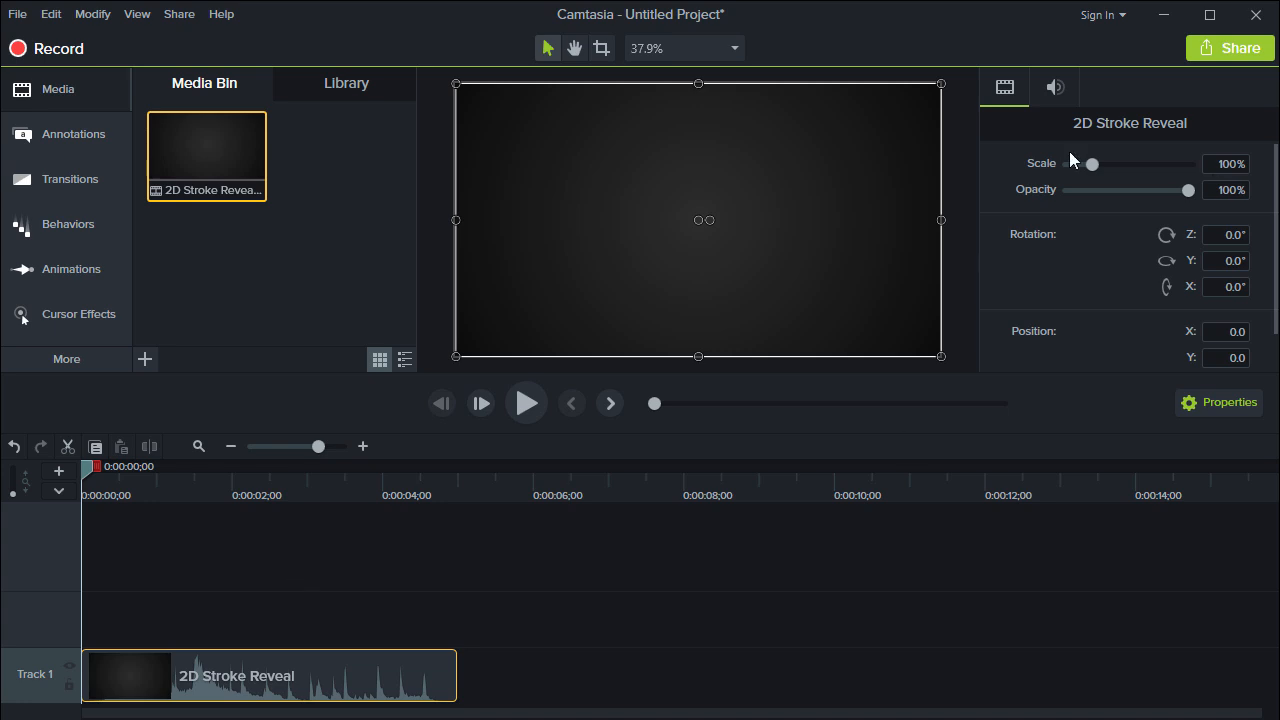
# - Try a slightly different scale on the 2D Stroke Reveal clip, undo it, and keep the opacity at 100%
pyautogui.moveTo(1092, 164)
pyautogui.mouseDown()
pyautogui.moveTo(1080, 163)
pyautogui.moveTo(1096, 163)
pyautogui.mouseUp()
pyautogui.hotkey('ctrl', 'z')
pyautogui.moveTo(1188, 188)
pyautogui.mouseDown()
pyautogui.moveTo(1101, 196)
pyautogui.moveTo(1210, 190)
pyautogui.mouseUp()
# - Set the 2D Stroke Reveal clip's X position to 0.6
pyautogui.click(1229, 331)
pyautogui.click(1229, 331)
pyautogui.press('Up')
pyautogui.press('Up')
pyautogui.press('Up')
pyautogui.press('Up')
pyautogui.press('Up')
pyautogui.press('Up')
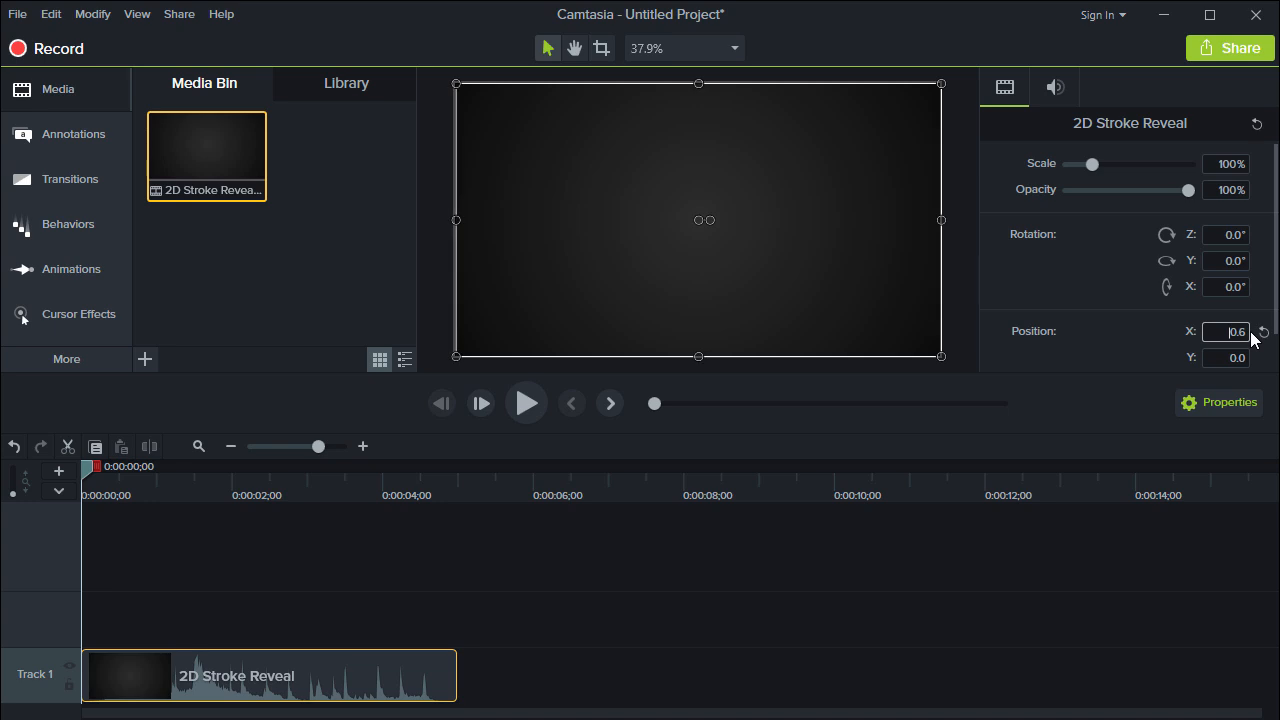
# - Try an X position of 90 for the clip and undo it
pyautogui.hotkey('ctrl', 'a')
pyautogui.write('9')
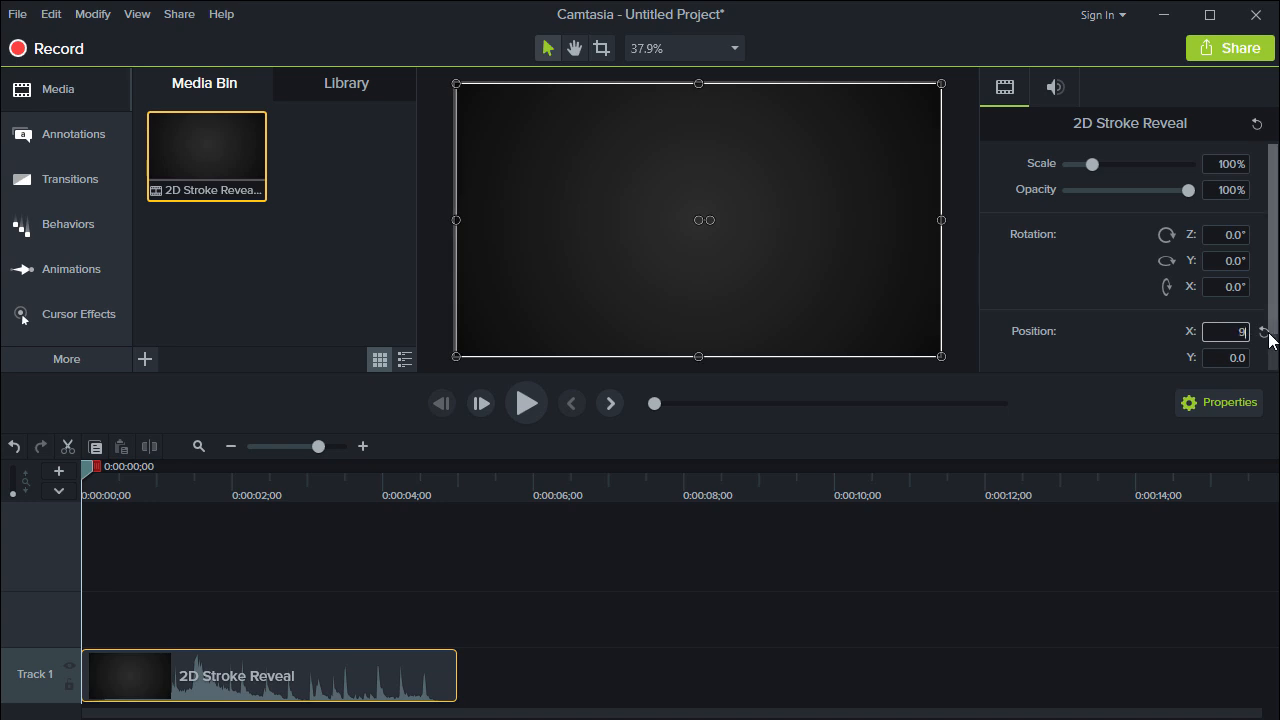
pyautogui.write('0')
pyautogui.press('Return')
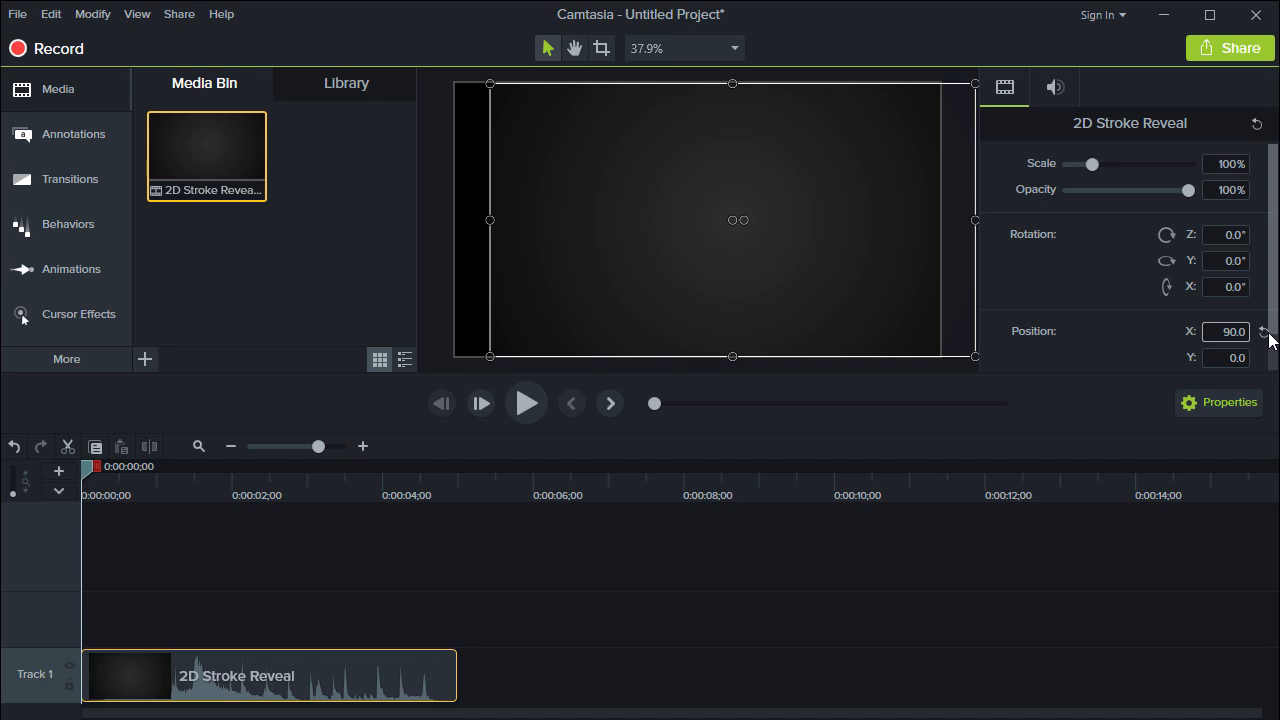
pyautogui.hotkey('ctrl', 'z')
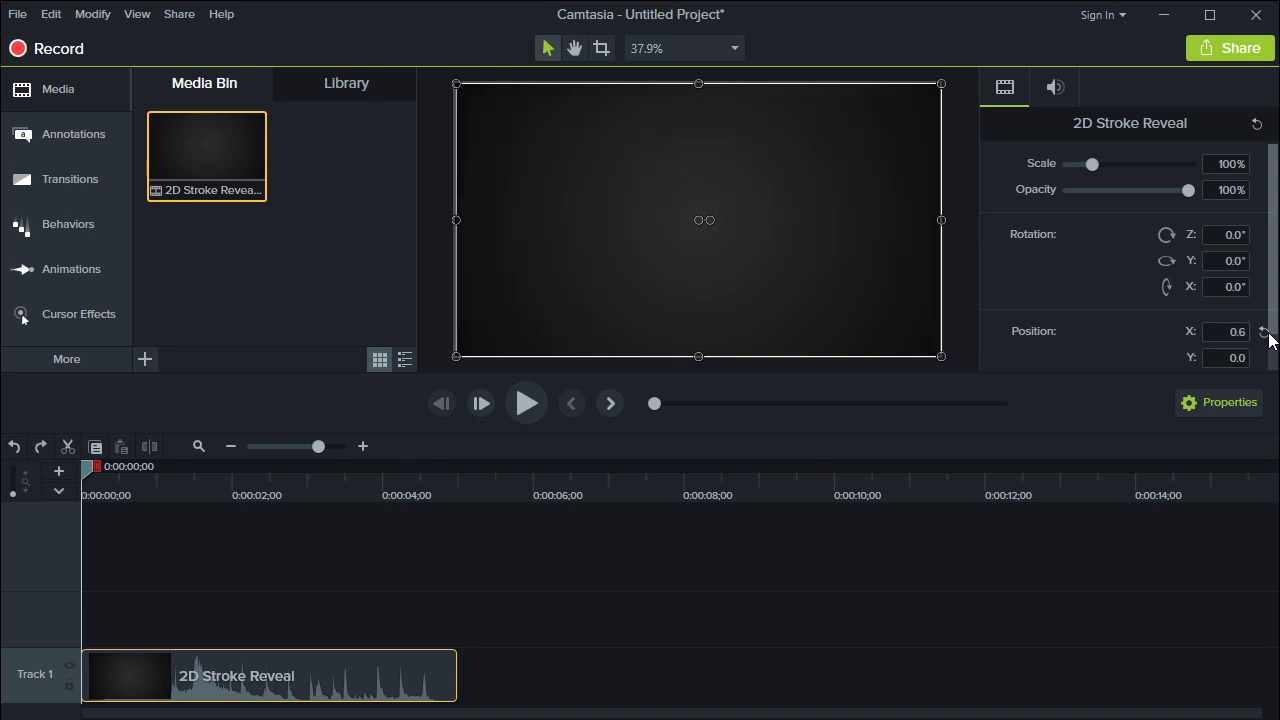
# - Try a 250% gain with Mix to mono on the clip's audio, and revert both settings
pyautogui.click(1214, 402)
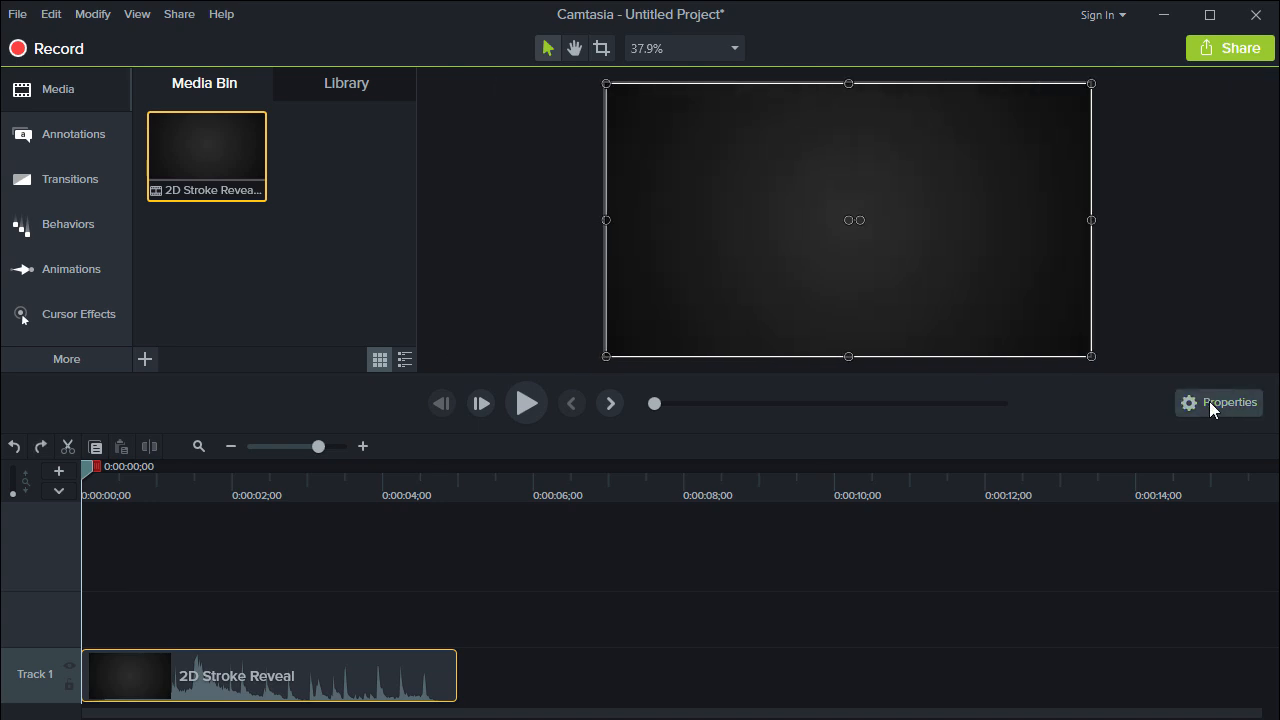
pyautogui.click(1209, 401)
pyautogui.click(1058, 90)
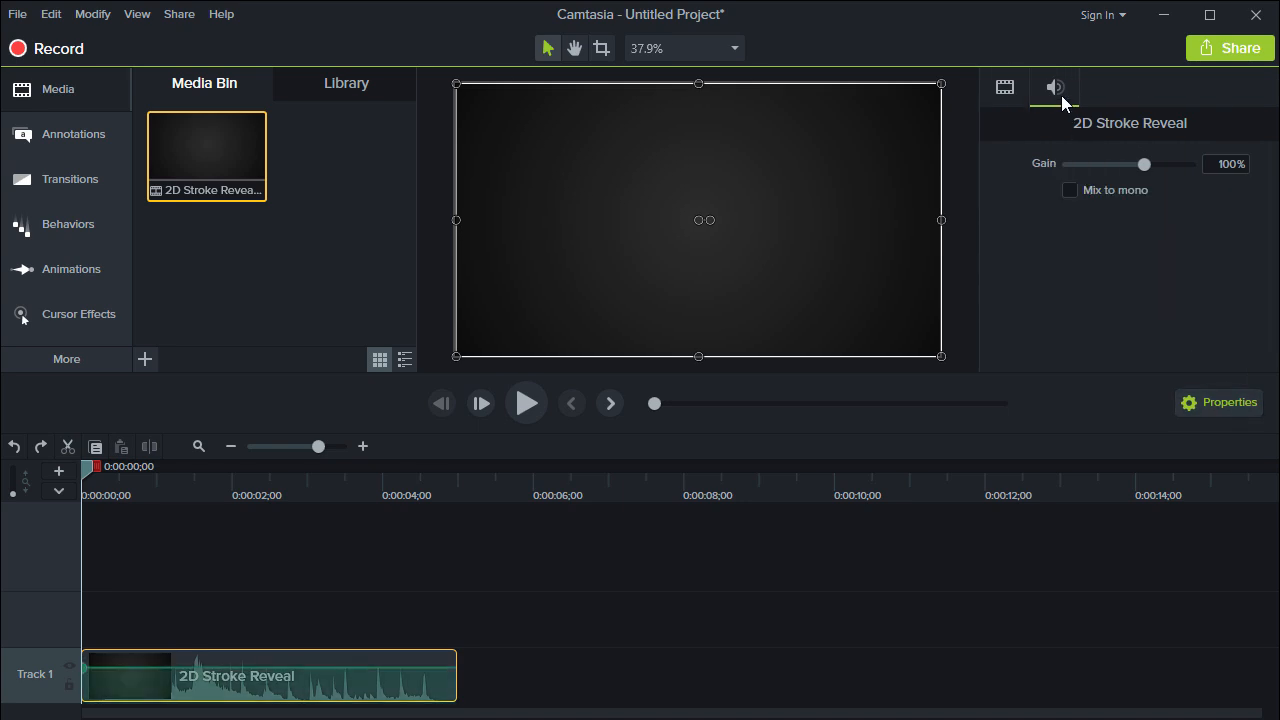
pyautogui.moveTo(1145, 166); pyautogui.dragTo(1215, 155)
pyautogui.click(1070, 191)
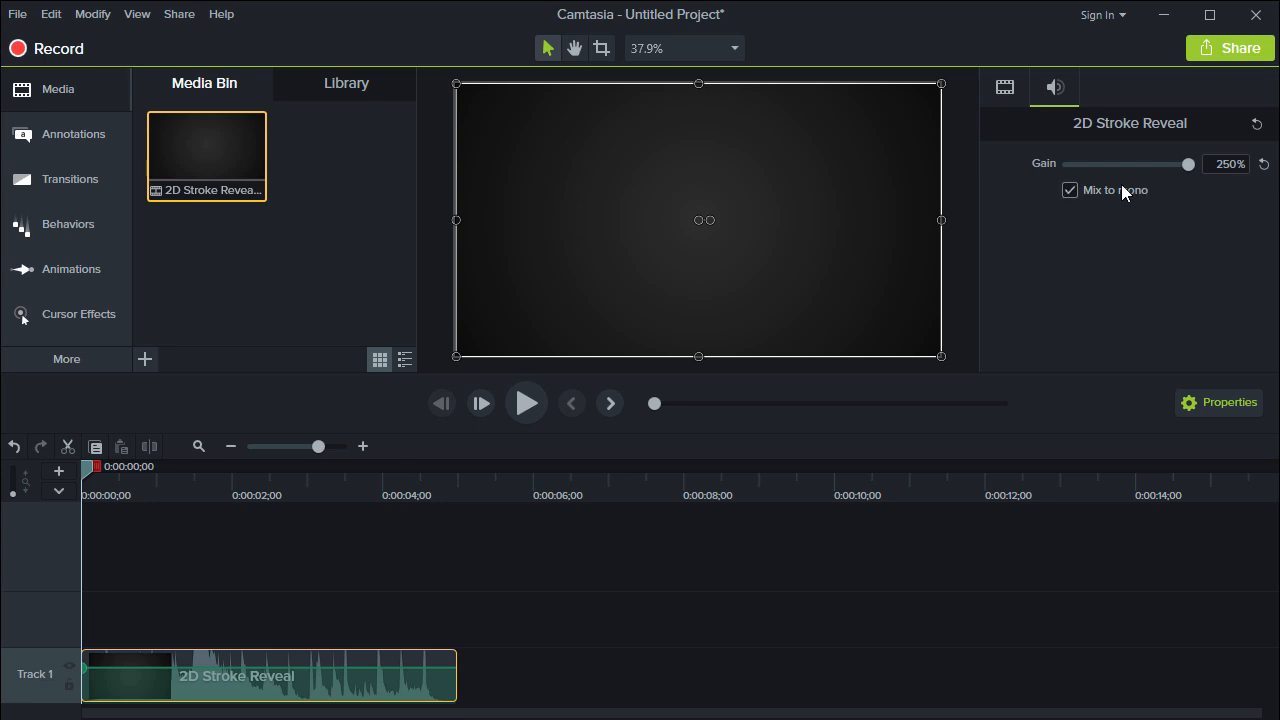
pyautogui.click(1069, 189)
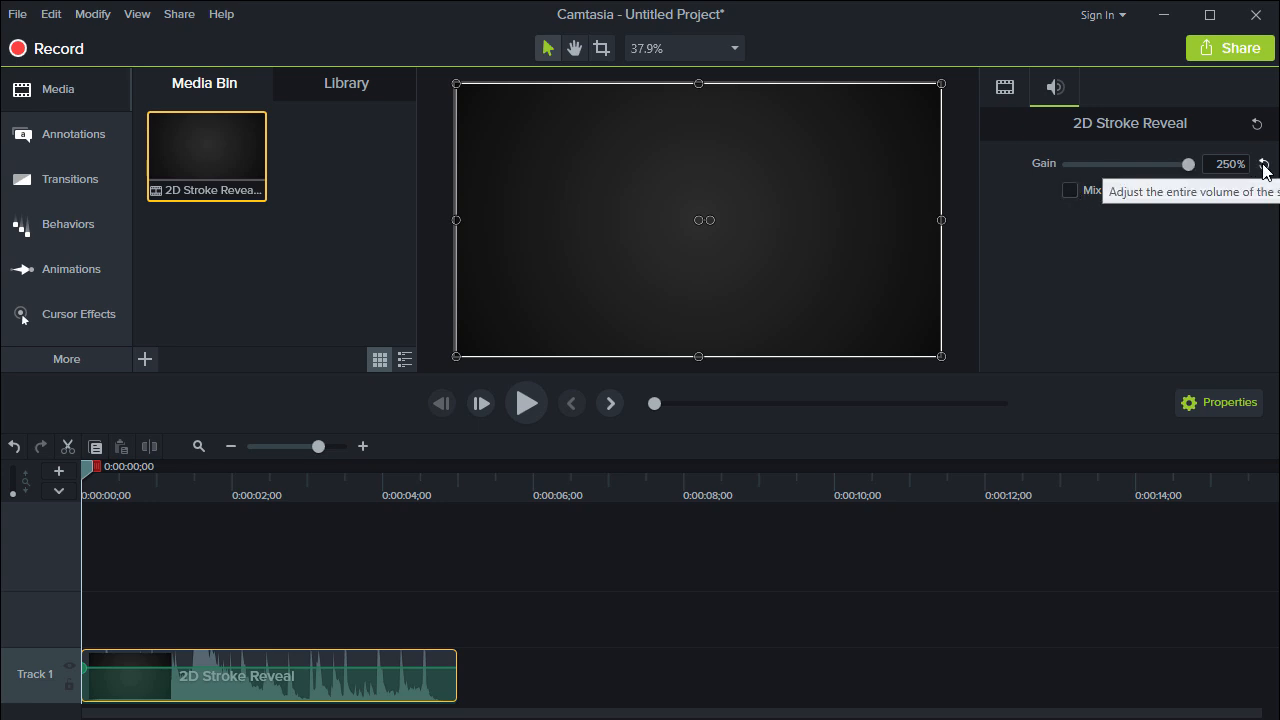
pyautogui.click(1264, 165)
# - Set the 2D Stroke Reveal clip's gain to 250% and lower its volume line on the timeline to silence
pyautogui.click(1136, 164)
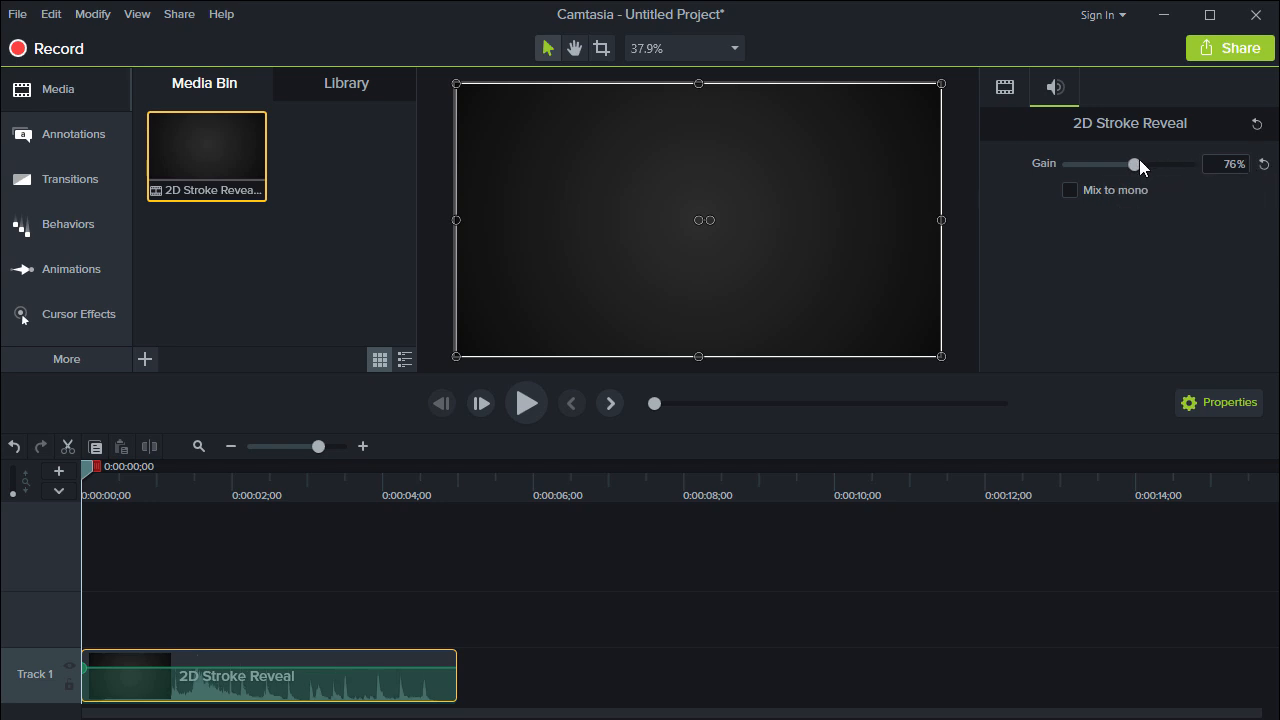
pyautogui.moveTo(1145, 166); pyautogui.dragTo(1197, 165)
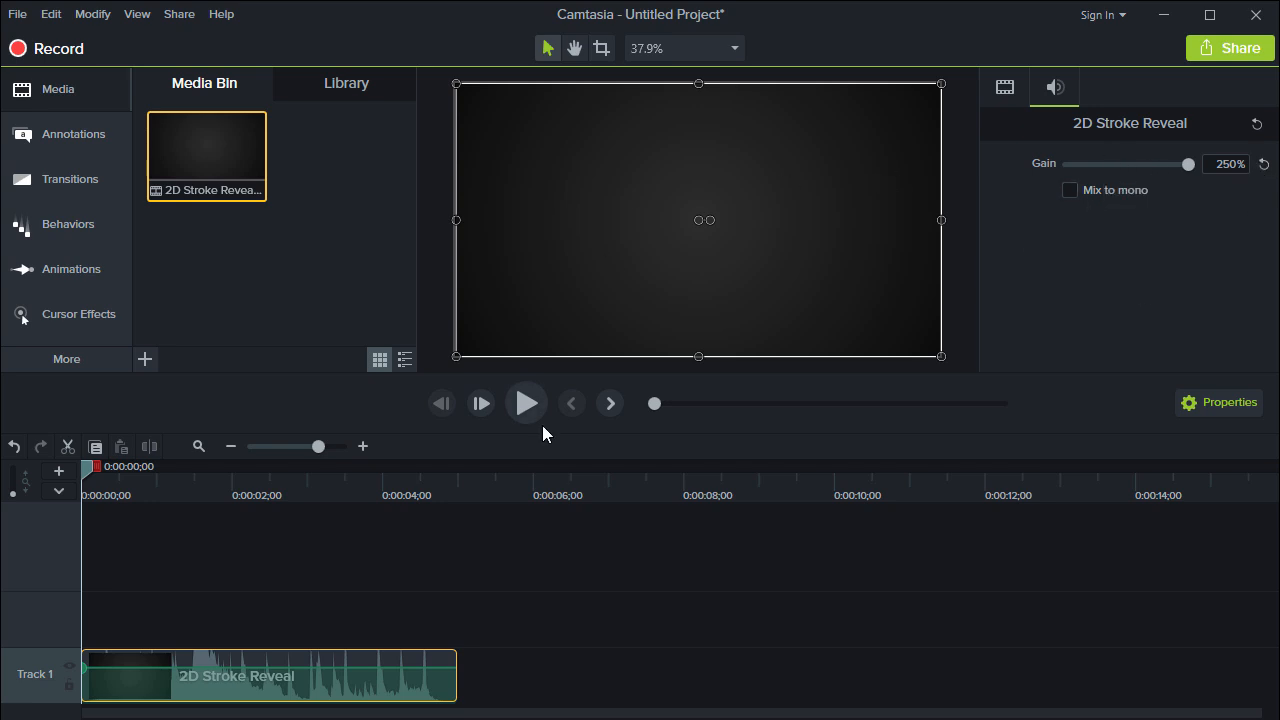
pyautogui.moveTo(216, 669); pyautogui.dragTo(220, 703)
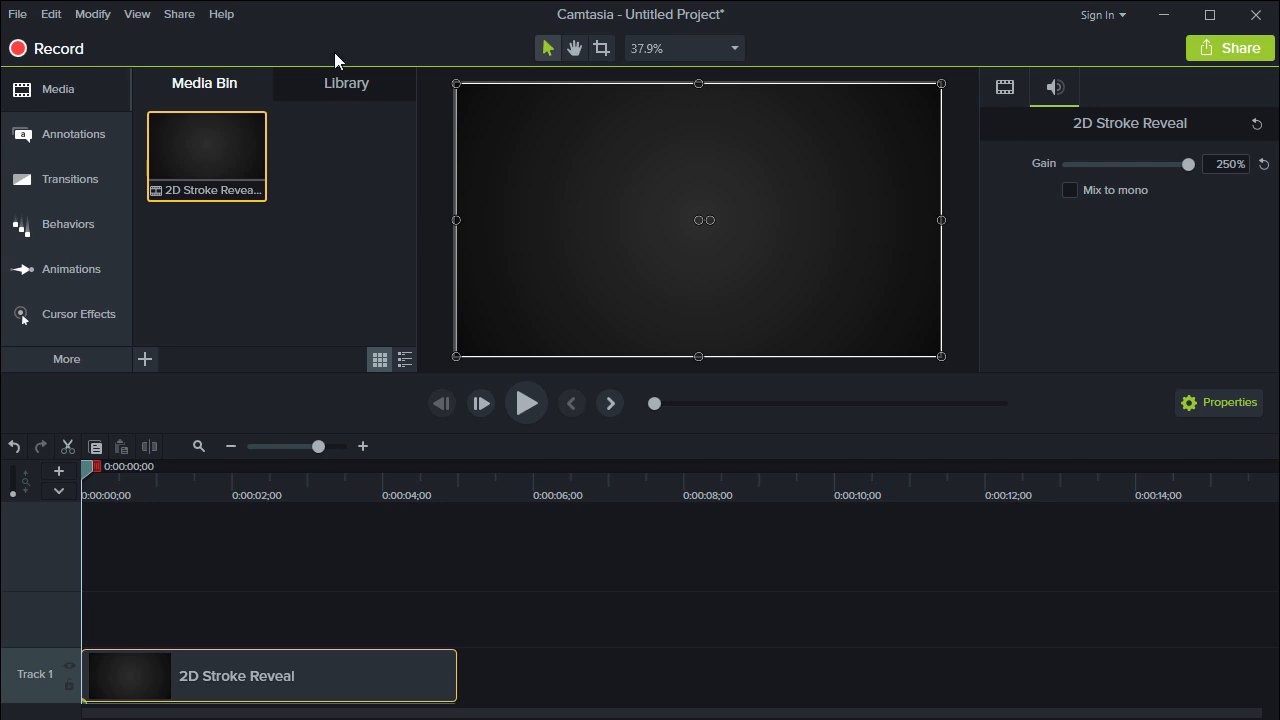
# - Show the Music Tracks folder's contents in the library and raise the system volume to 26
pyautogui.click(336, 91)
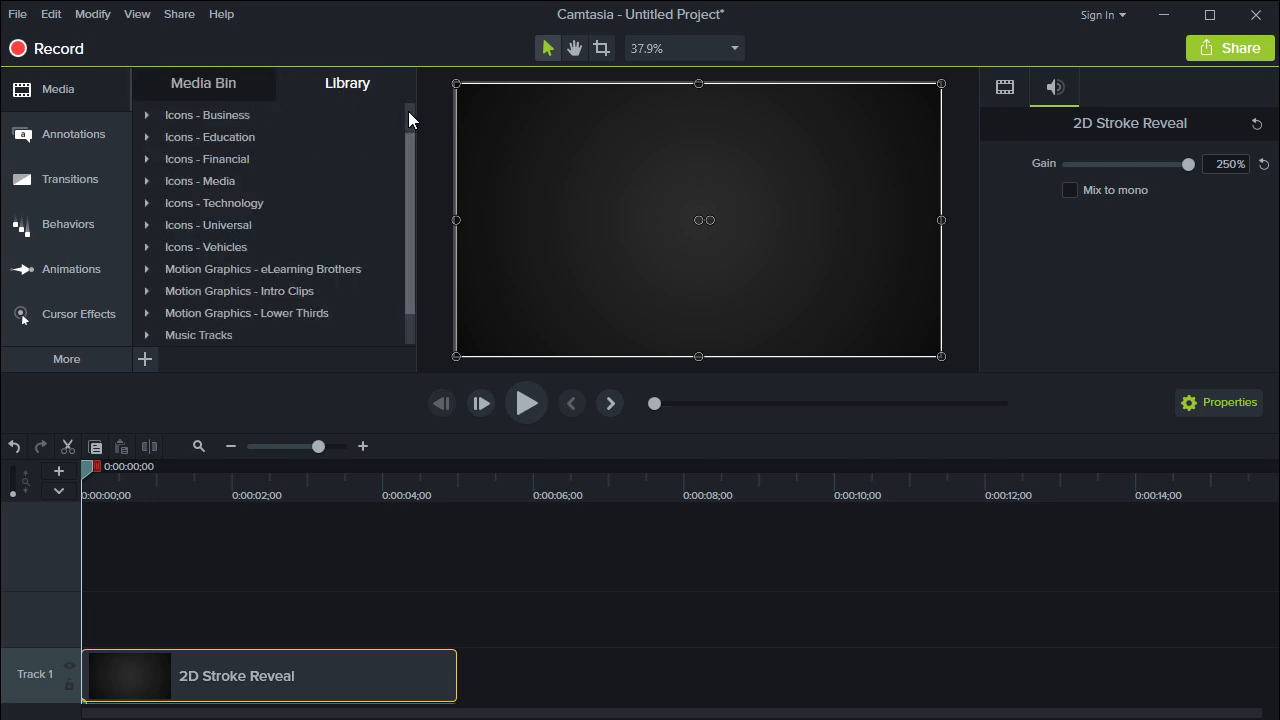
pyautogui.moveTo(409, 149); pyautogui.dragTo(408, 210)
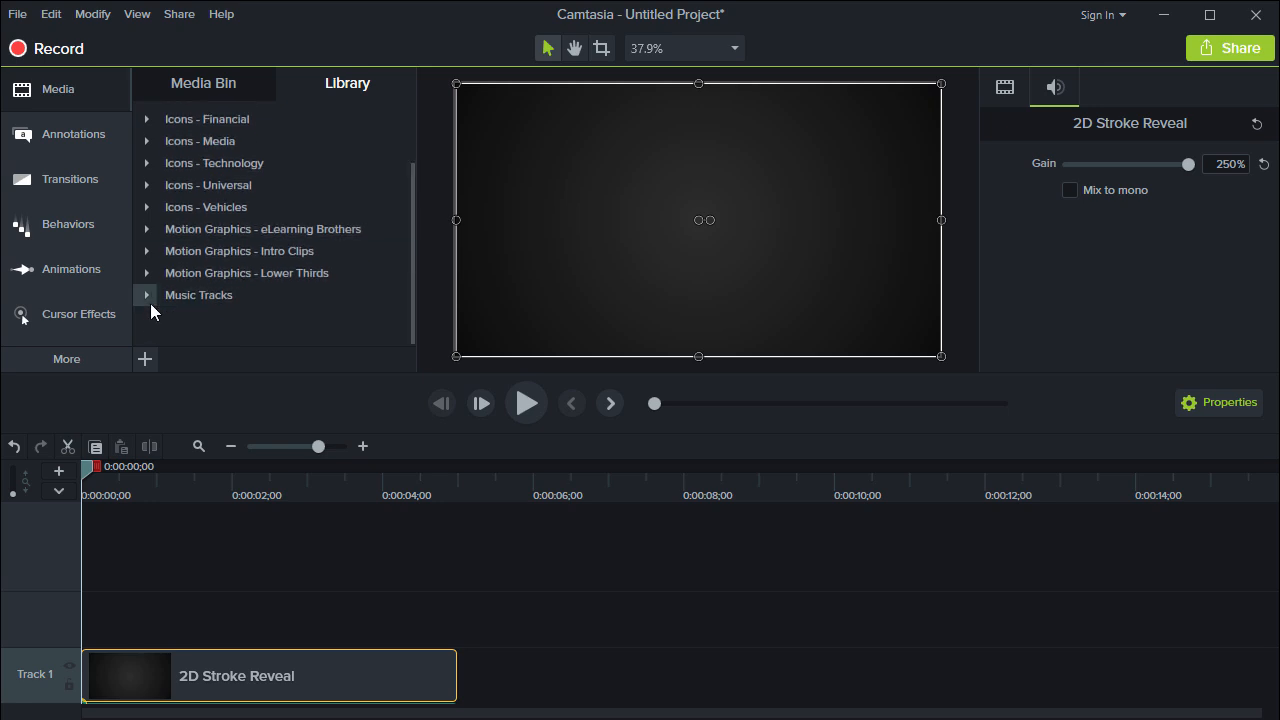
pyautogui.press('XF86AudioLowerVolume')
pyautogui.press('XF86AudioRaiseVolume')
pyautogui.press('XF86AudioRaiseVolume')
pyautogui.press('XF86AudioRaiseVolume')
pyautogui.press('XF86AudioRaiseVolume')
pyautogui.press('XF86AudioRaiseVolume')
pyautogui.press('XF86AudioRaiseVolume')
pyautogui.press('XF86AudioRaiseVolume')
pyautogui.press('XF86AudioRaiseVolume')
pyautogui.press('XF86AudioRaiseVolume')
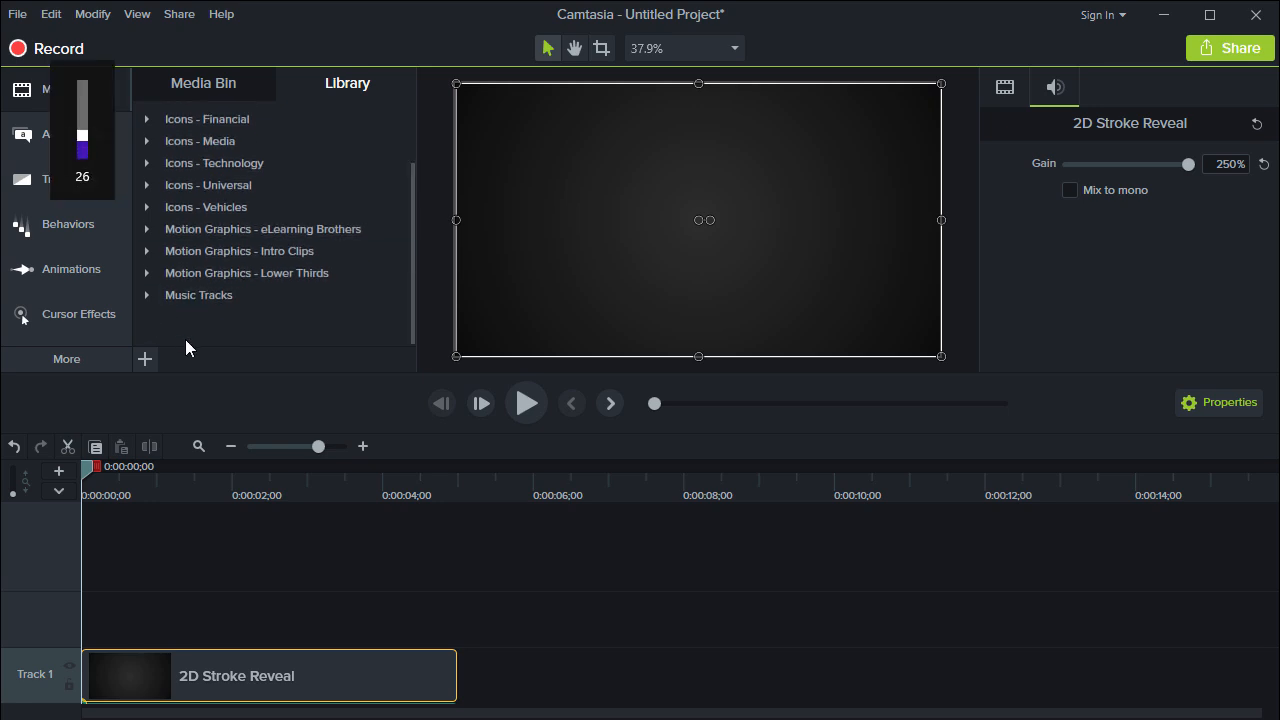
pyautogui.click(146, 296)
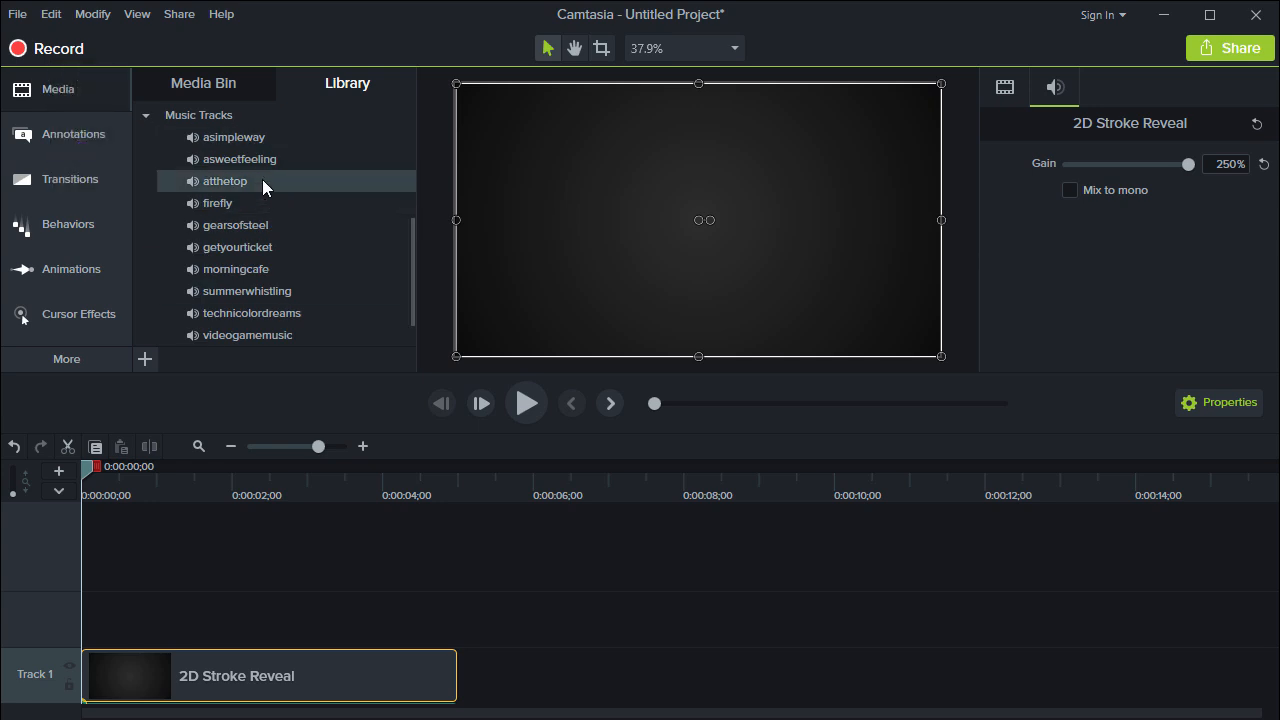
# - Add the atthetop music to Track 2, trim the silence from its beginning, and play it with the clip
pyautogui.moveTo(259, 177); pyautogui.dragTo(69, 625)
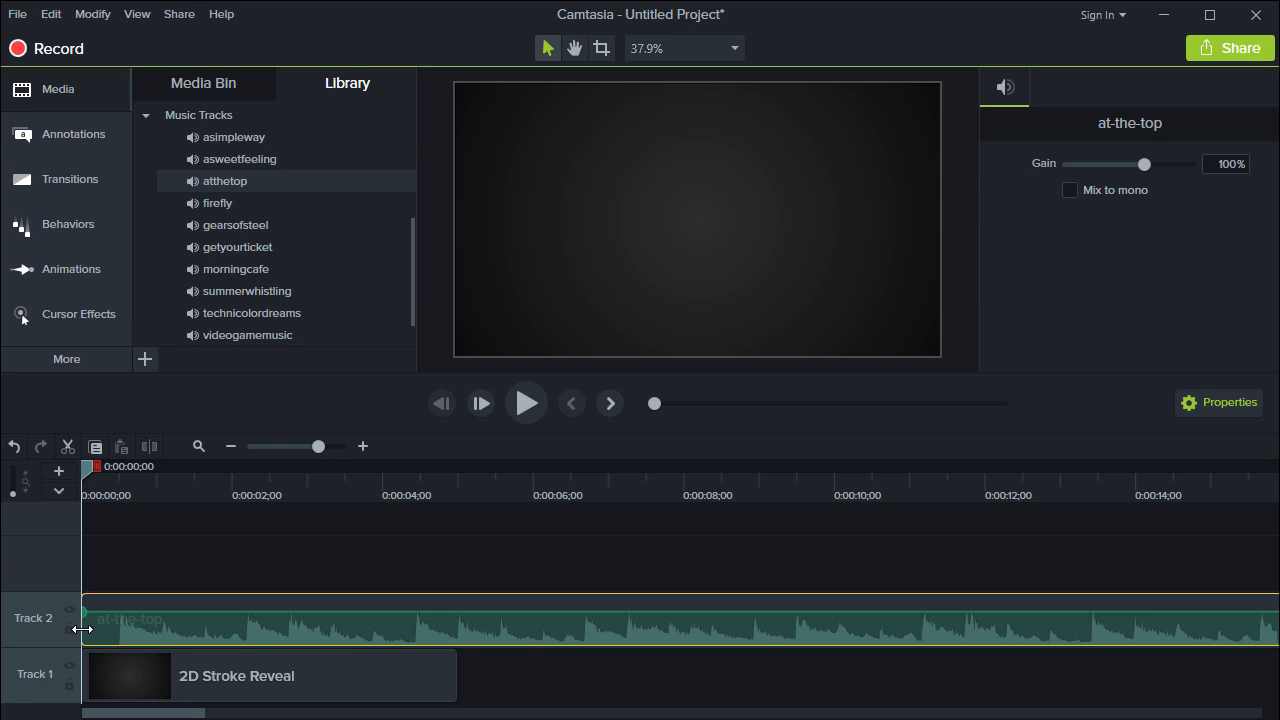
pyautogui.moveTo(82, 629)
pyautogui.mouseDown()
pyautogui.moveTo(118, 624)
pyautogui.moveTo(105, 635)
pyautogui.mouseUp()
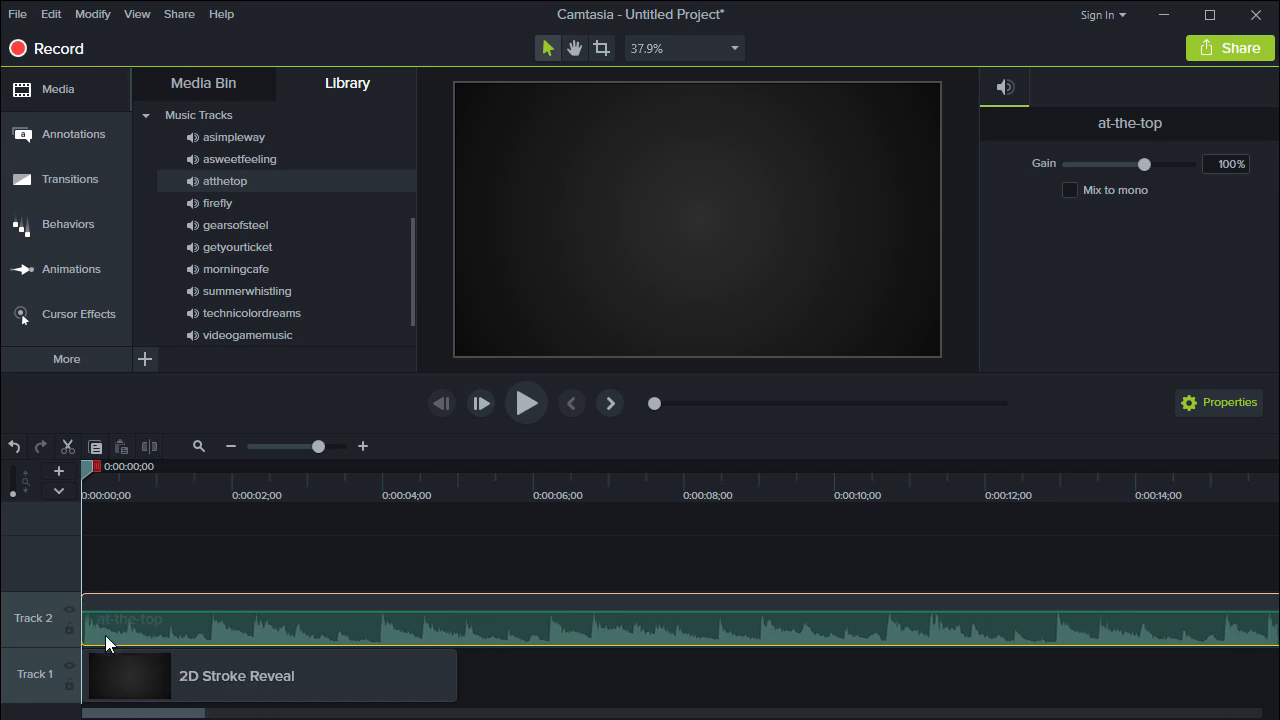
pyautogui.click(534, 403)
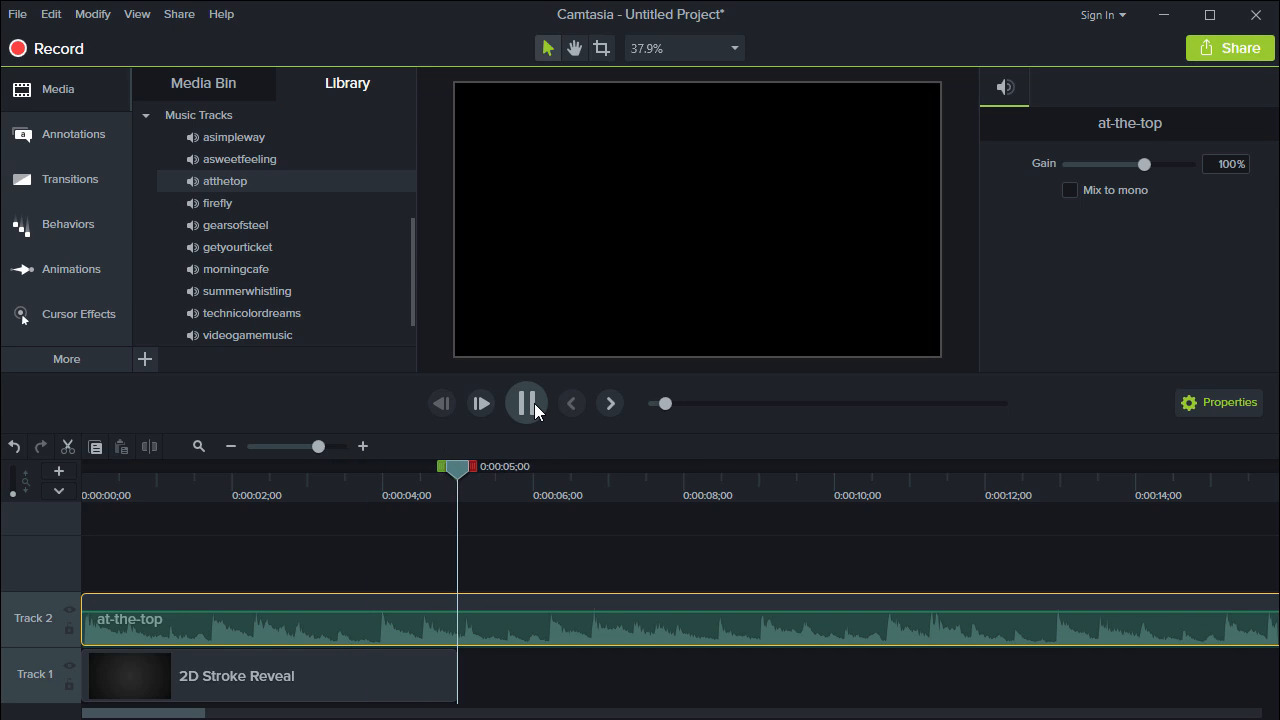
pyautogui.click(534, 403)
# - Replace the at-the-top music on Track 2 with videogamemusic, starting at the beginning of the timeline
pyautogui.moveTo(483, 466); pyautogui.dragTo(111, 462)
pyautogui.scroll(-2, 412, 261)
pyautogui.scroll(1, 416, 266)
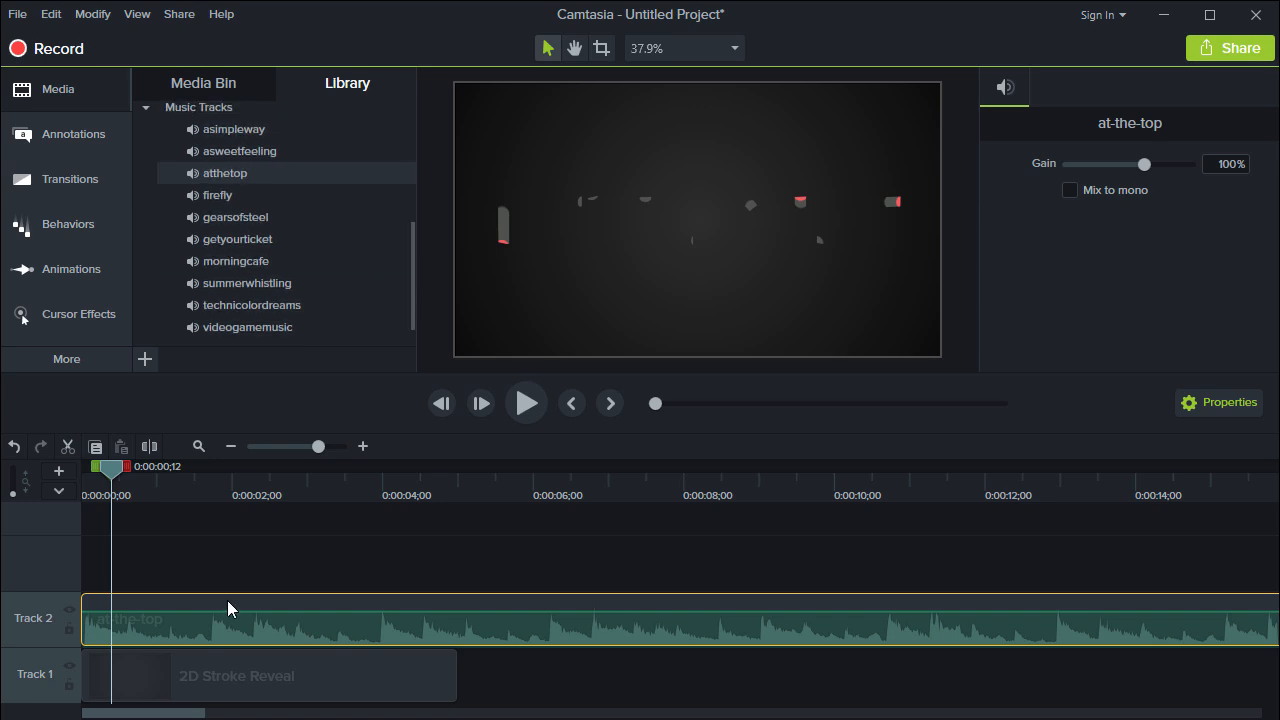
pyautogui.press('Delete')
pyautogui.moveTo(245, 327); pyautogui.dragTo(145, 622)
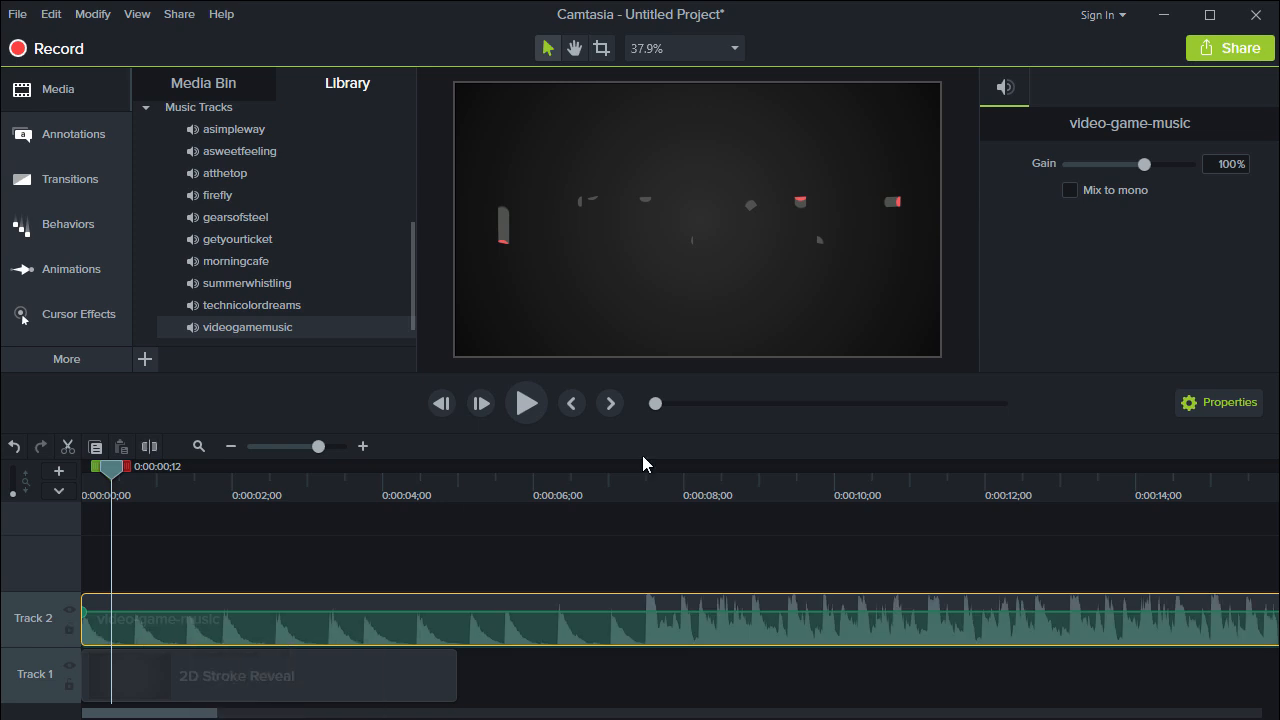
# - Return the playhead to the start of the timeline and play the clip with the video-game-music track
pyautogui.click(444, 404)
pyautogui.click(475, 405)
pyautogui.click(450, 403)
pyautogui.click(450, 403)
pyautogui.click(572, 403)
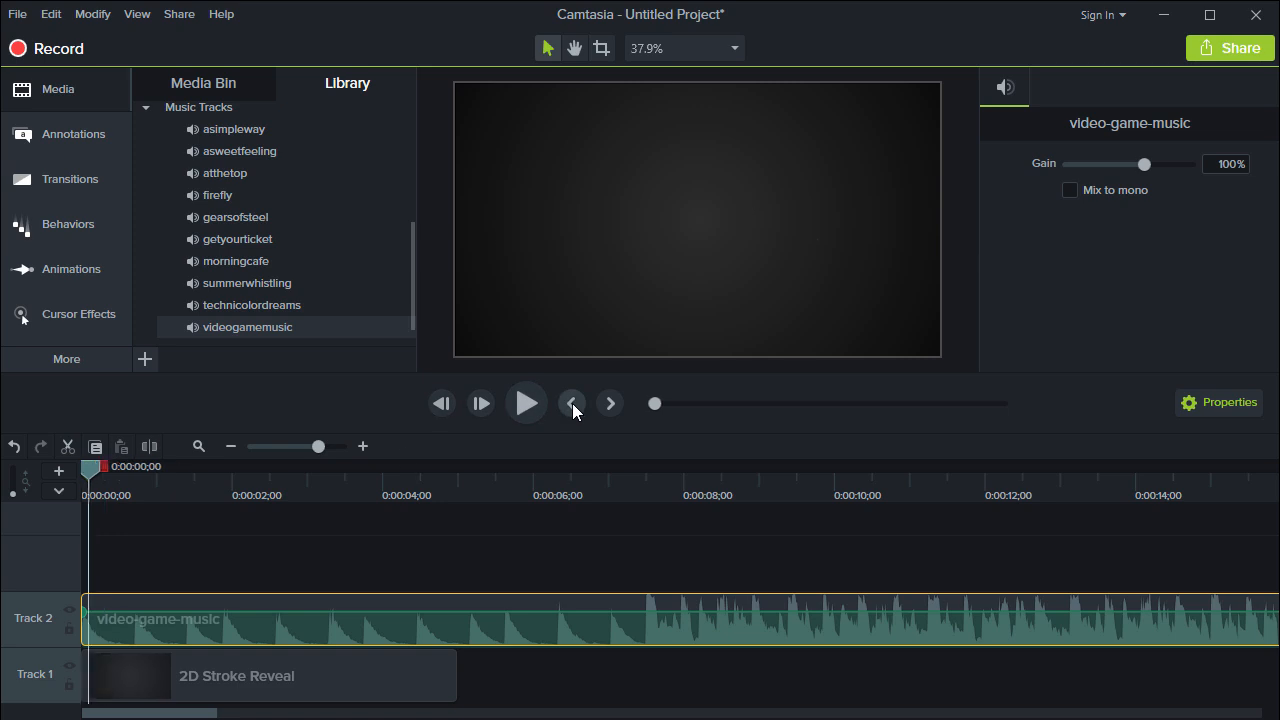
pyautogui.moveTo(86, 462); pyautogui.dragTo(57, 456)
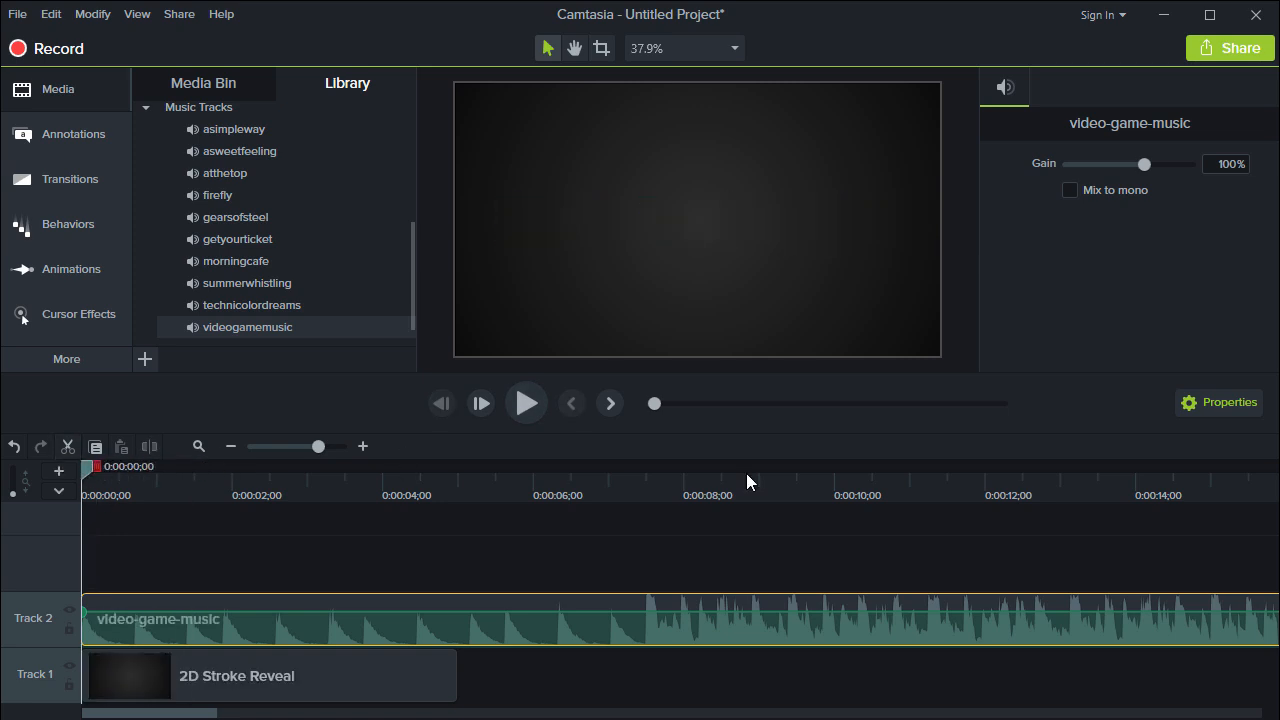
pyautogui.click(534, 405)
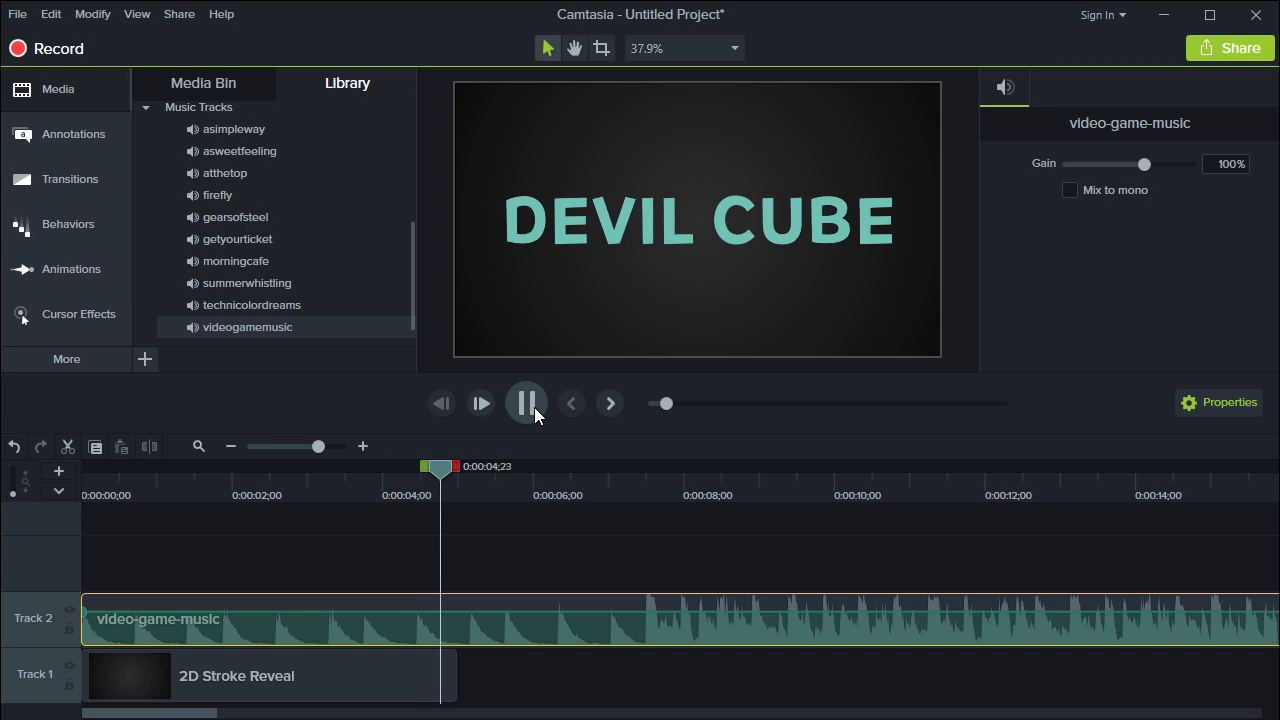
pyautogui.click(534, 405)
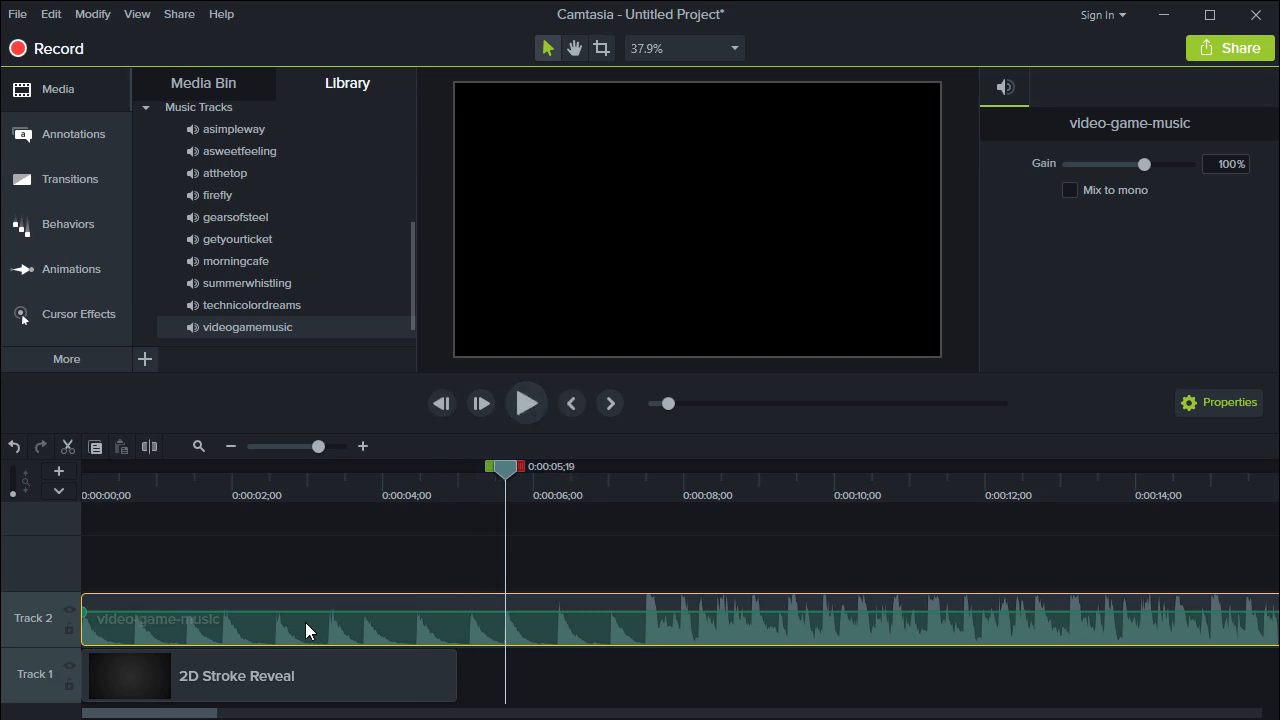
# - Replace the video-game-music on Track 2 with atthetop, its silent opening trimmed off and aligned to the timeline start
pyautogui.press('Delete')
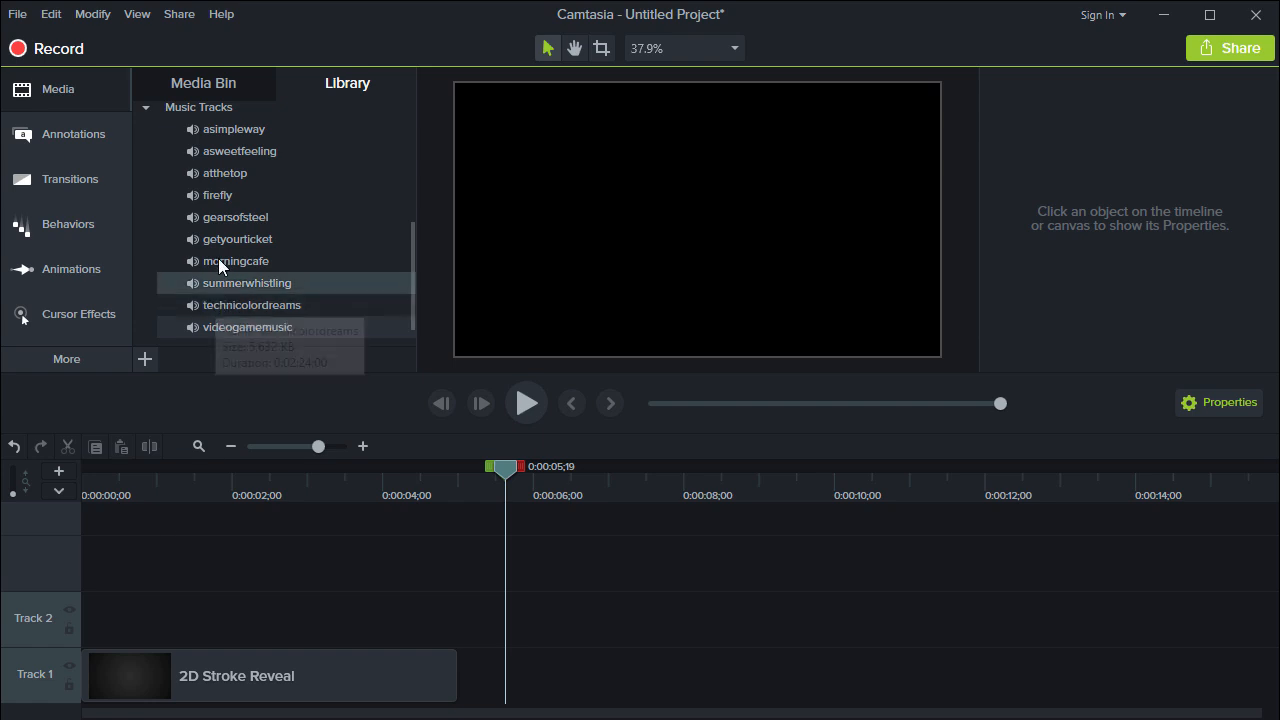
pyautogui.moveTo(235, 172); pyautogui.dragTo(123, 616)
pyautogui.moveTo(243, 621); pyautogui.dragTo(120, 593)
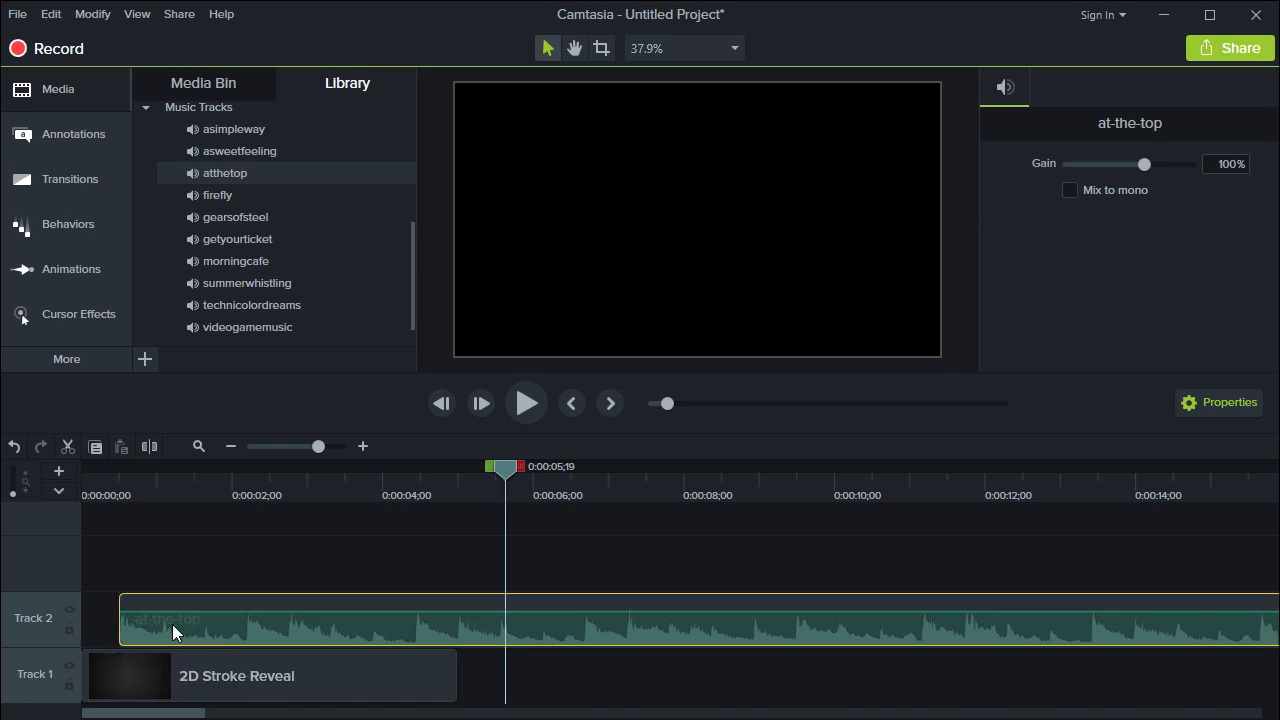
pyautogui.moveTo(196, 627); pyautogui.dragTo(119, 629)
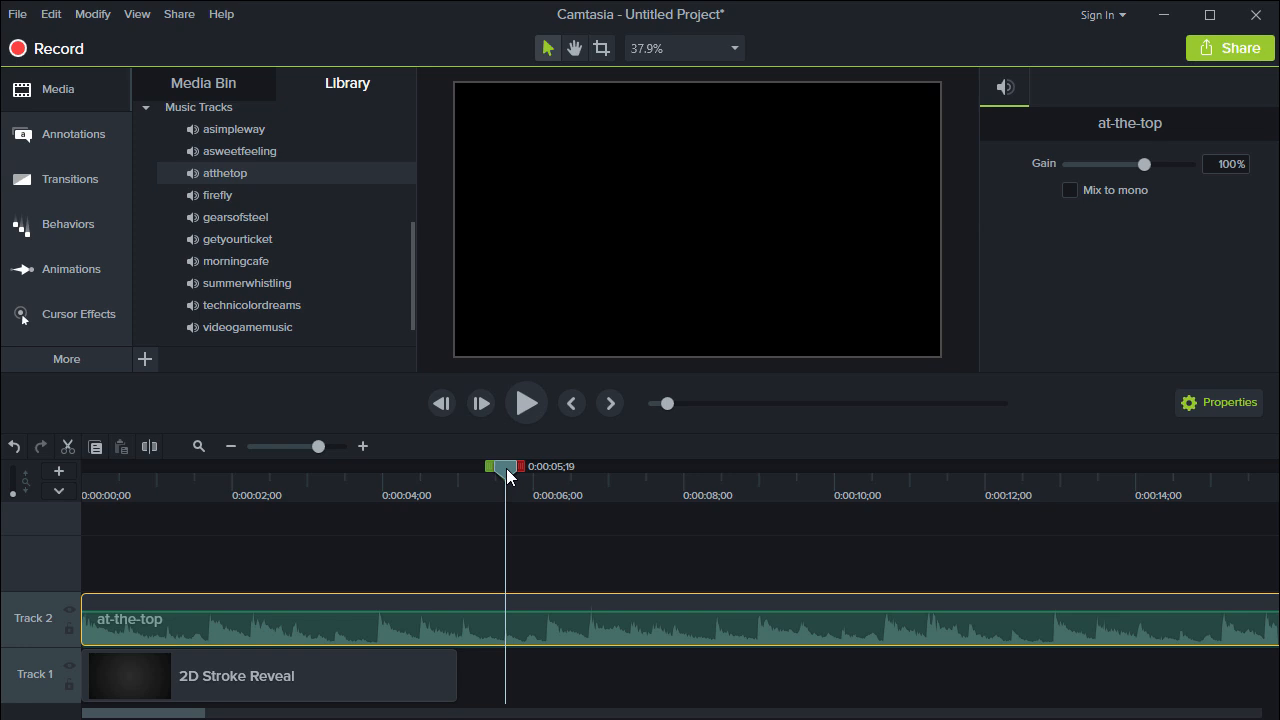
# - Split the 2D Stroke Reveal clip on Track 1 at 0:00:01;08 and move its second part to start at 0:00:02;05
pyautogui.moveTo(240, 489); pyautogui.dragTo(176, 473)
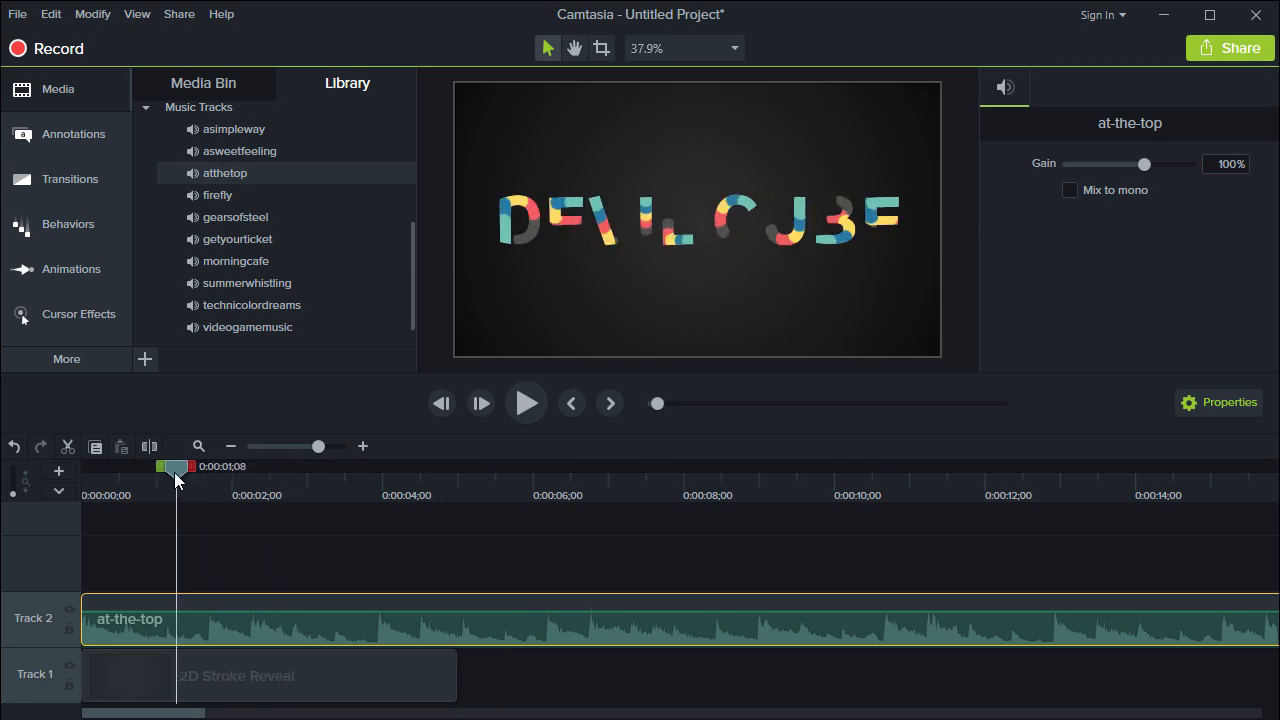
pyautogui.click(171, 687)
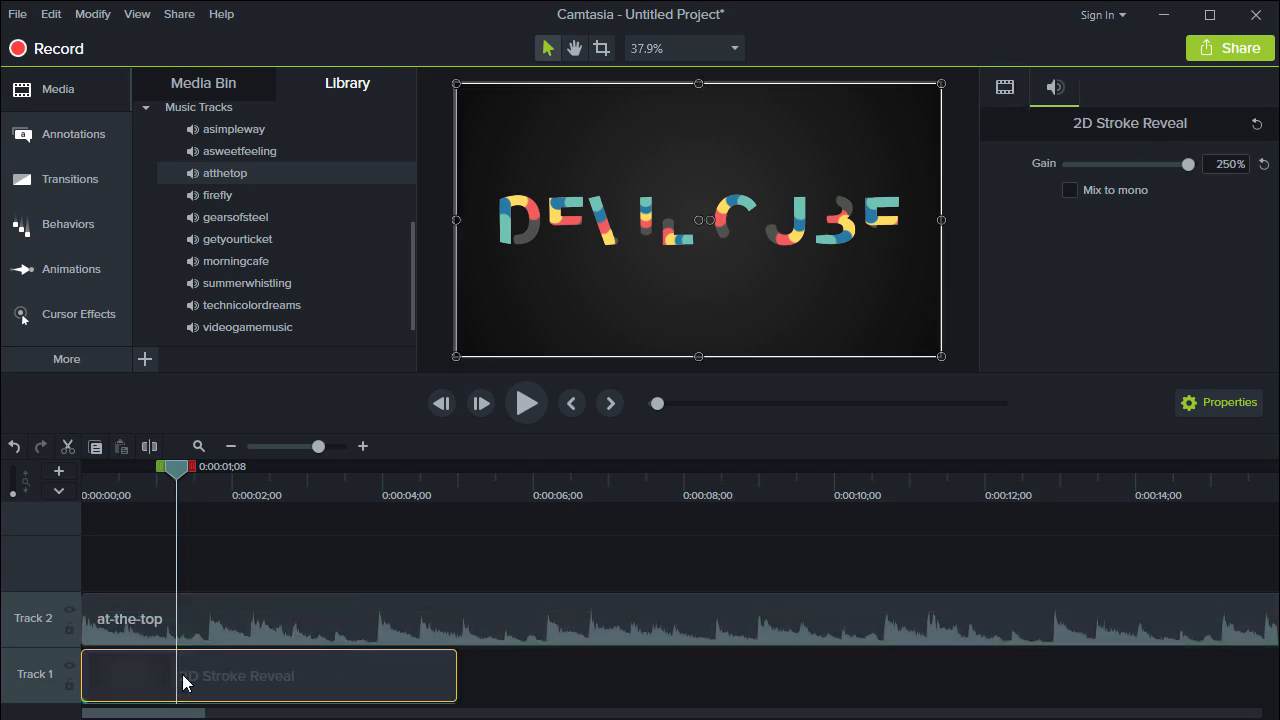
pyautogui.rightClick(183, 683)
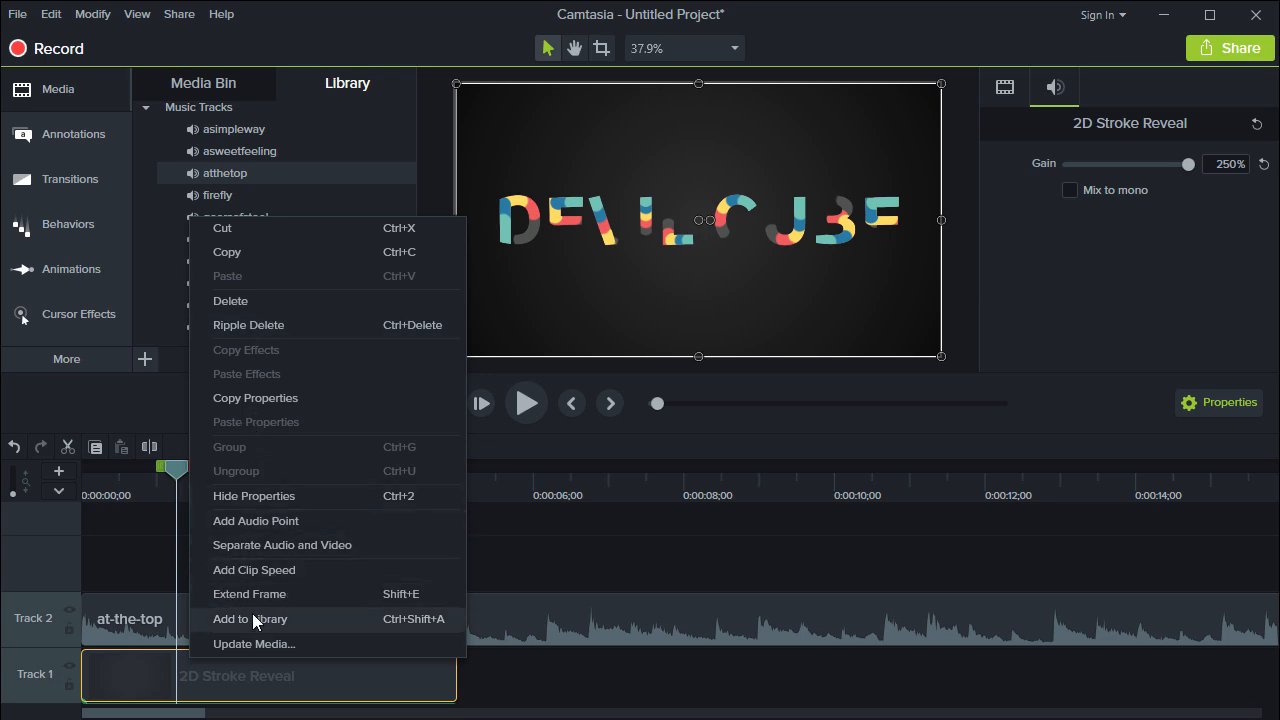
pyautogui.click(510, 662)
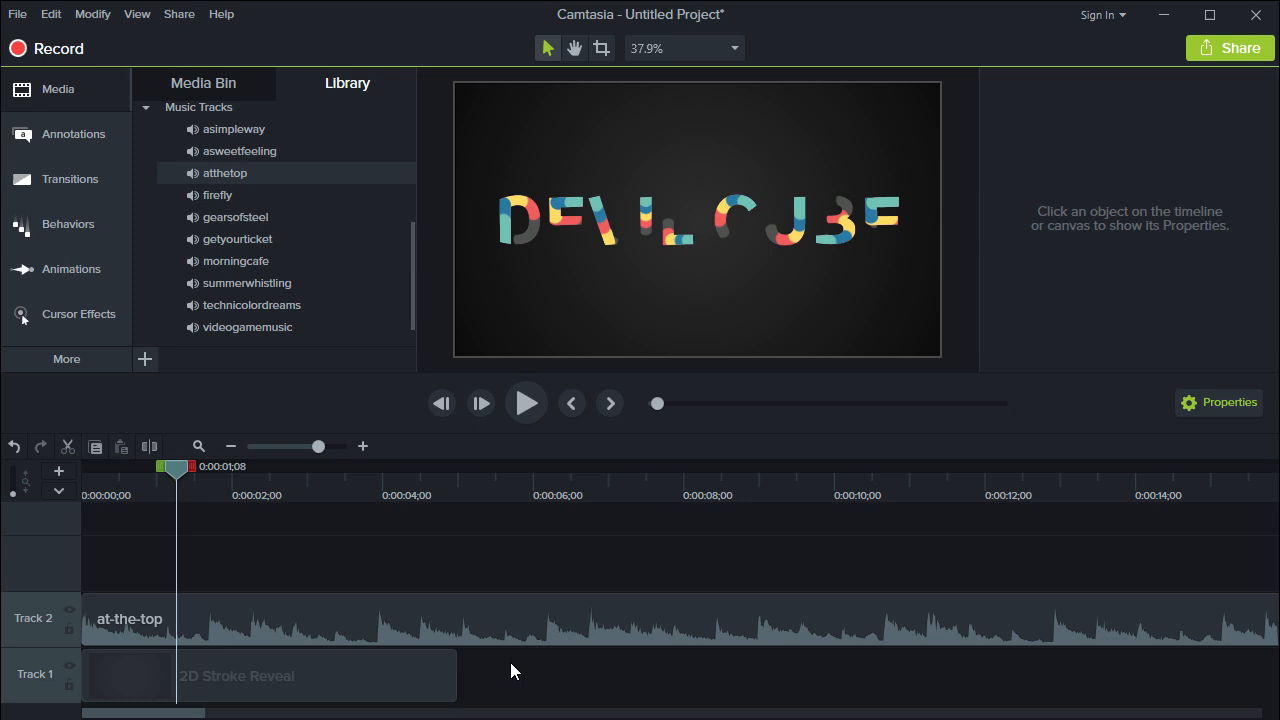
pyautogui.click(316, 694)
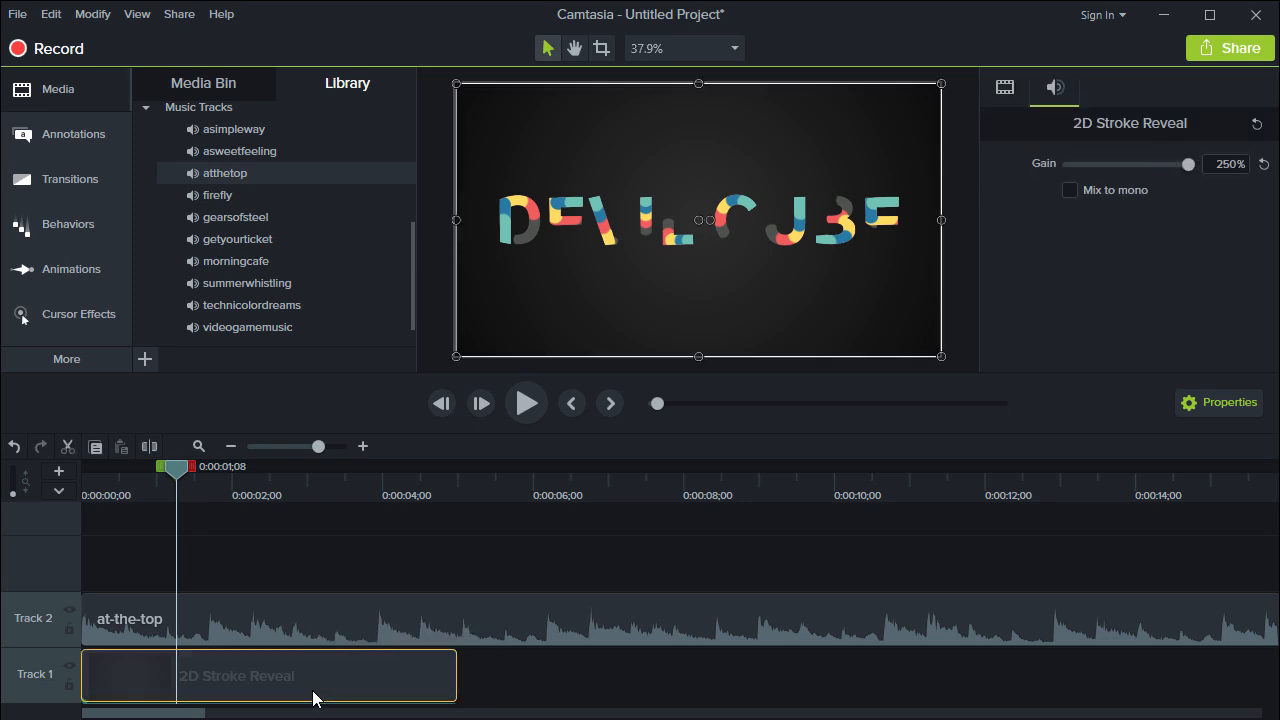
pyautogui.click(68, 447)
pyautogui.hotkey('ctrl', 'z')
pyautogui.press('s')
pyautogui.click(250, 667)
pyautogui.moveTo(232, 675)
pyautogui.mouseDown()
pyautogui.moveTo(320, 686)
pyautogui.moveTo(300, 678)
pyautogui.mouseUp()
# - Play the timeline from 0:00:00;27 across the gap between the two clip parts on Track 1
pyautogui.click(150, 489)
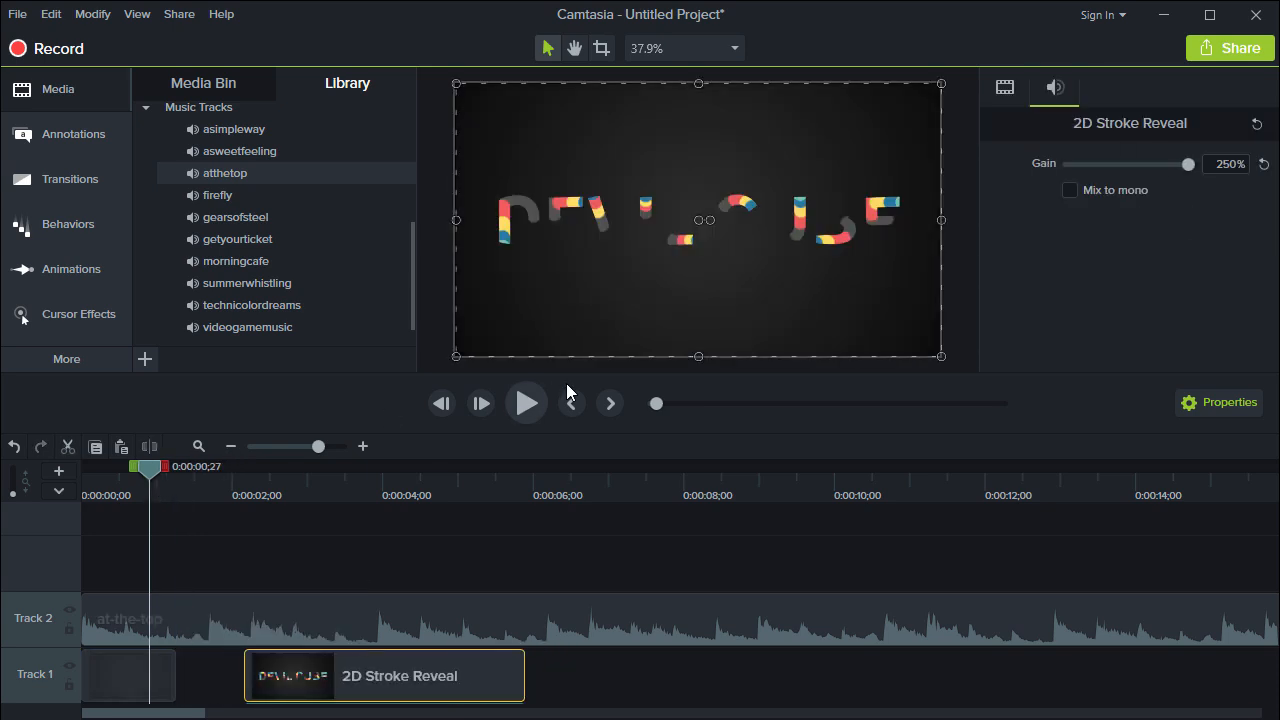
pyautogui.click(512, 395)
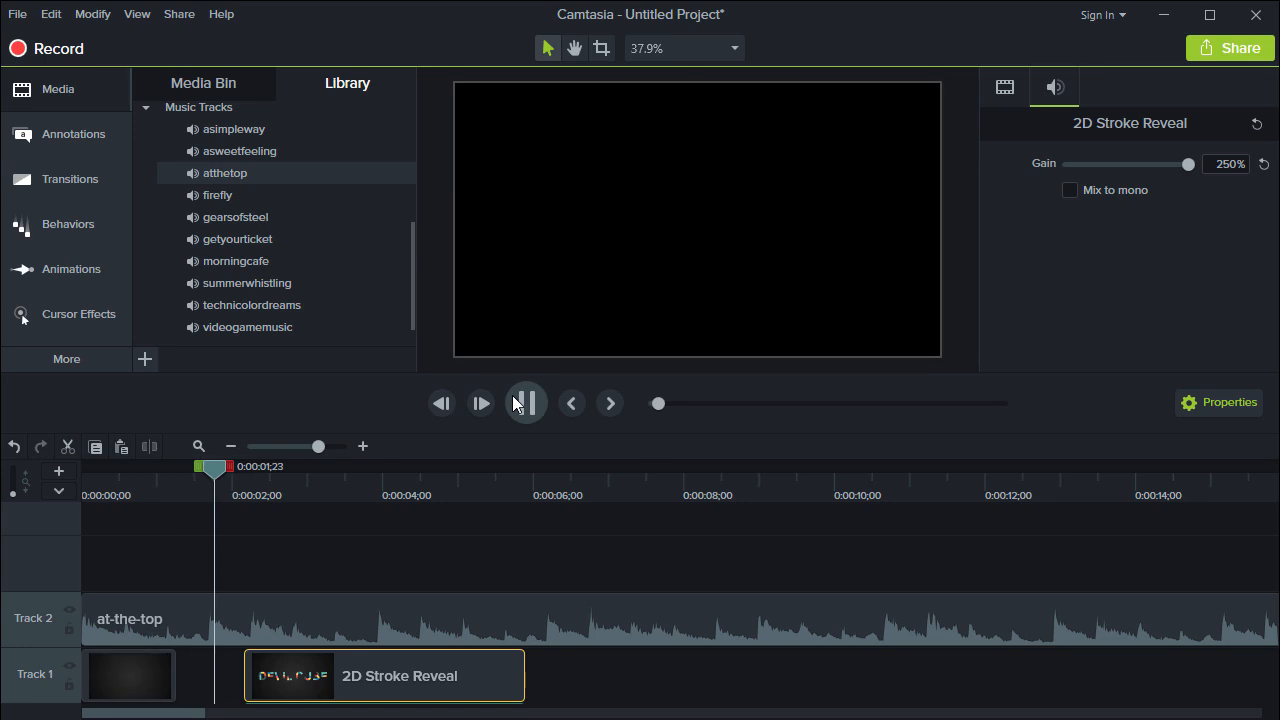
pyautogui.click(512, 395)
# - Undo the move and the split of the 2D Stroke Reveal clip
pyautogui.moveTo(248, 676); pyautogui.dragTo(179, 675)
pyautogui.hotkey('ctrl', 'z')
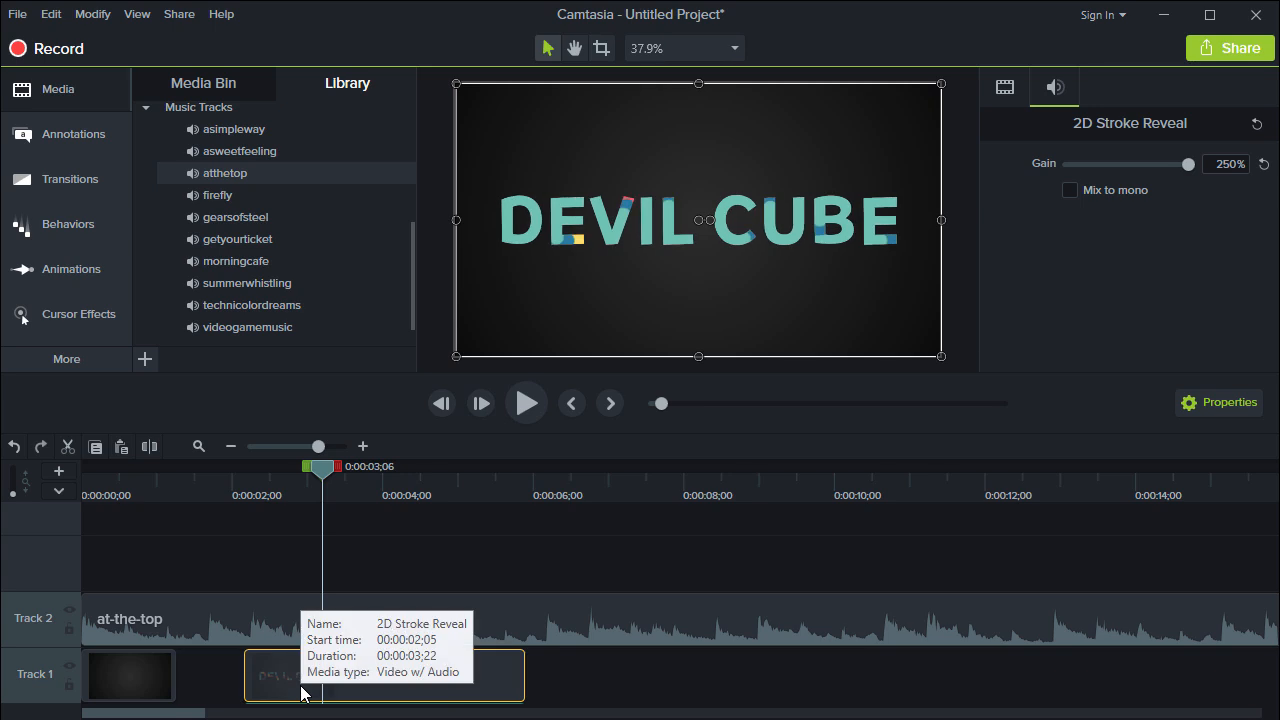
pyautogui.hotkey('ctrl', 'z')
pyautogui.hotkey('ctrl', 'z')
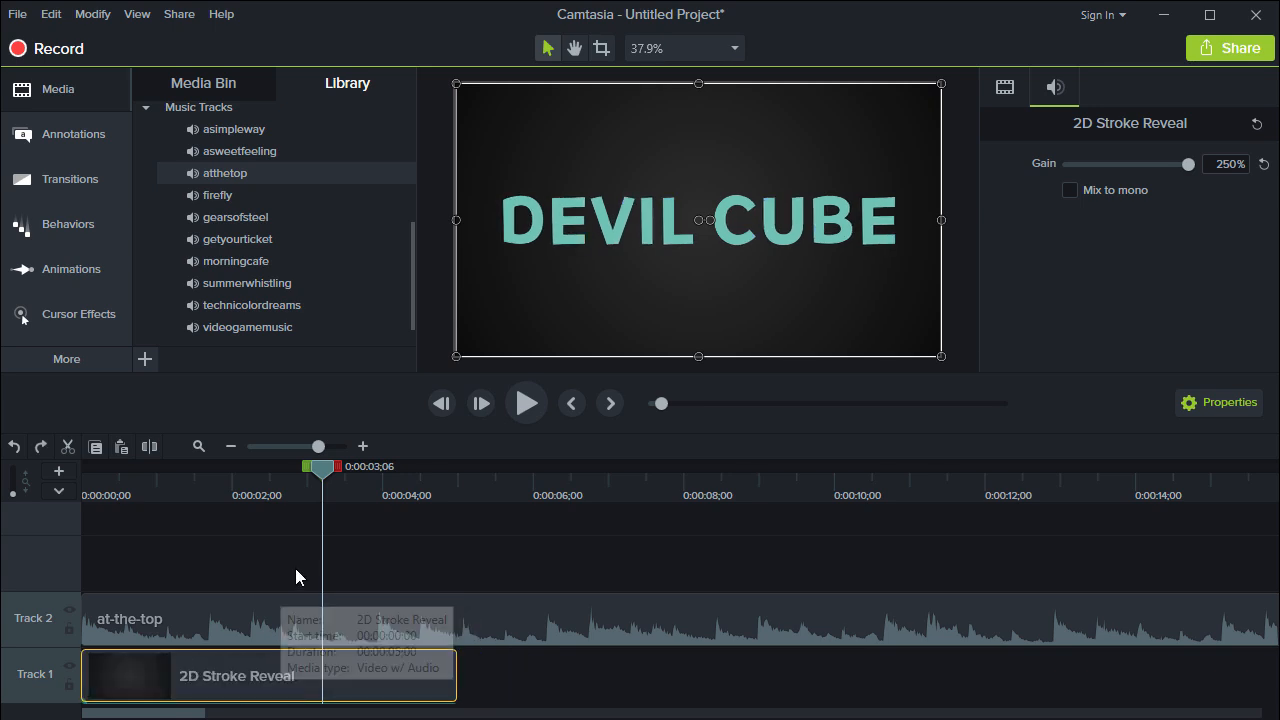
# - Split the at-the-top music on Track 2 at 0:00:01;19 and move its second part later to leave a gap
pyautogui.moveTo(271, 490); pyautogui.dragTo(203, 491)
pyautogui.click(257, 607)
pyautogui.press('s')
pyautogui.moveTo(218, 608); pyautogui.dragTo(339, 630)
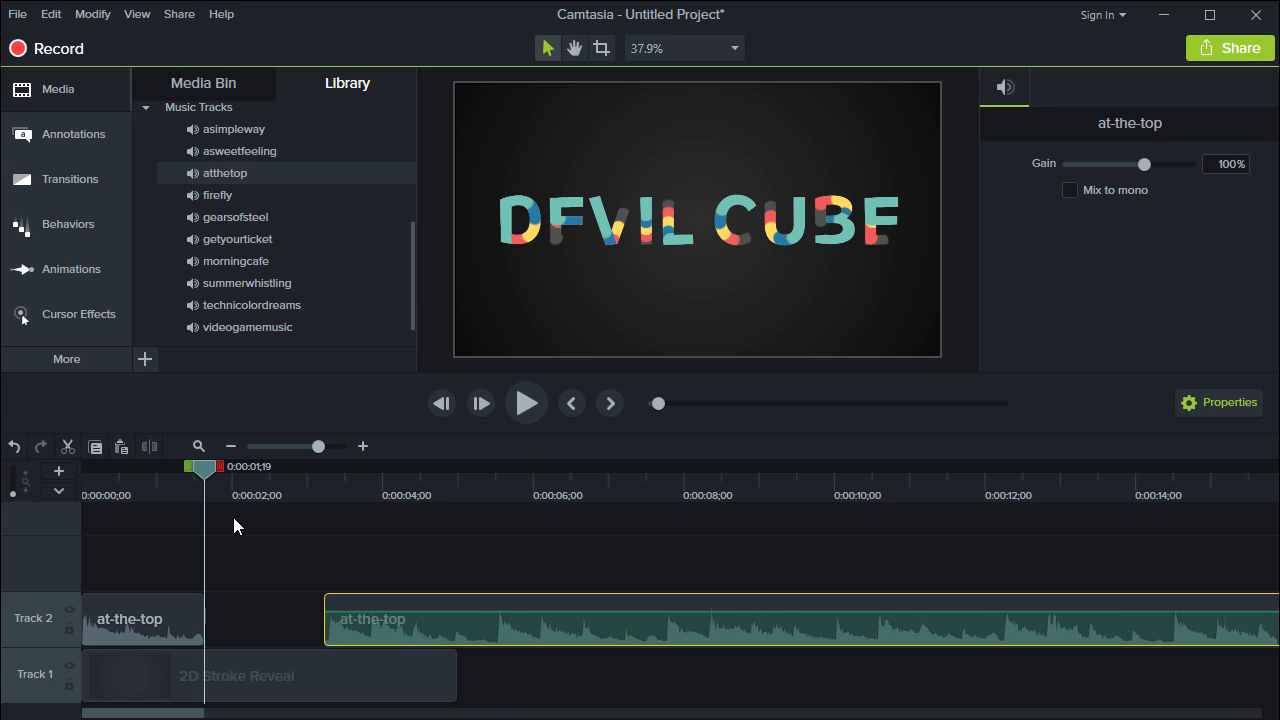
# - Play the timeline from the start across the gap in the music and undo the music's split and move
pyautogui.moveTo(164, 481); pyautogui.dragTo(48, 482)
pyautogui.click(540, 405)
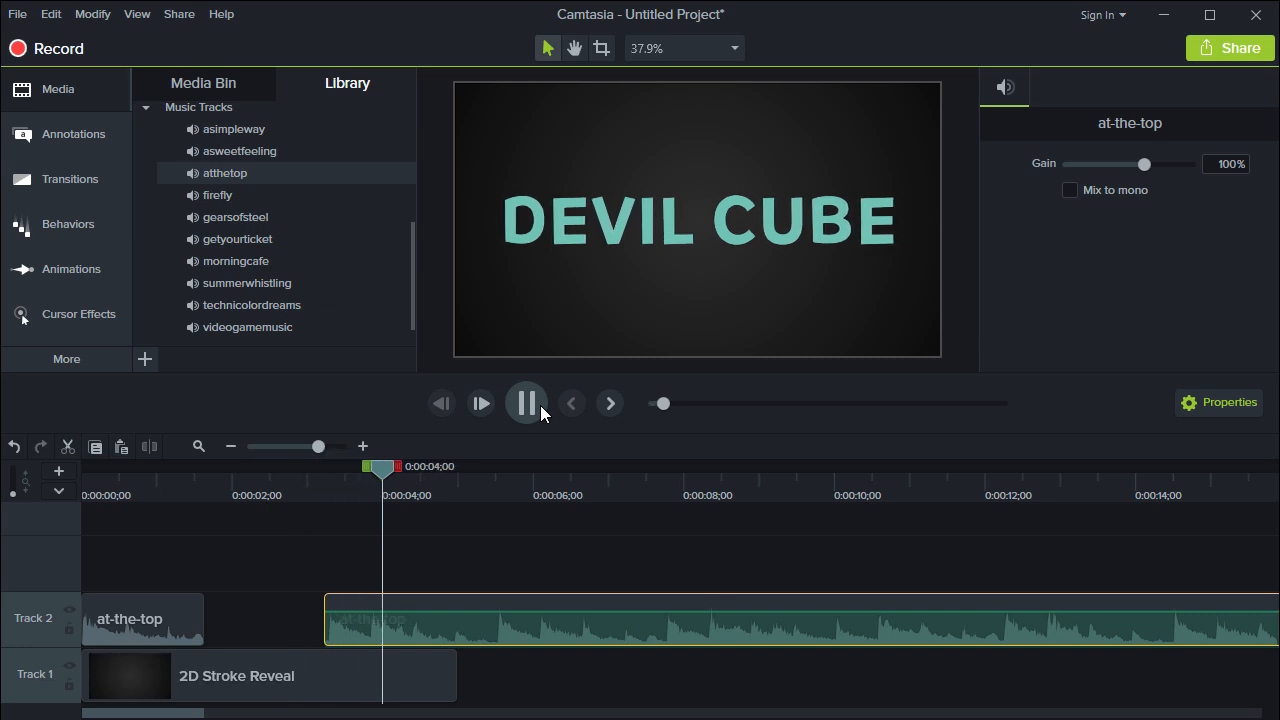
pyautogui.click(540, 405)
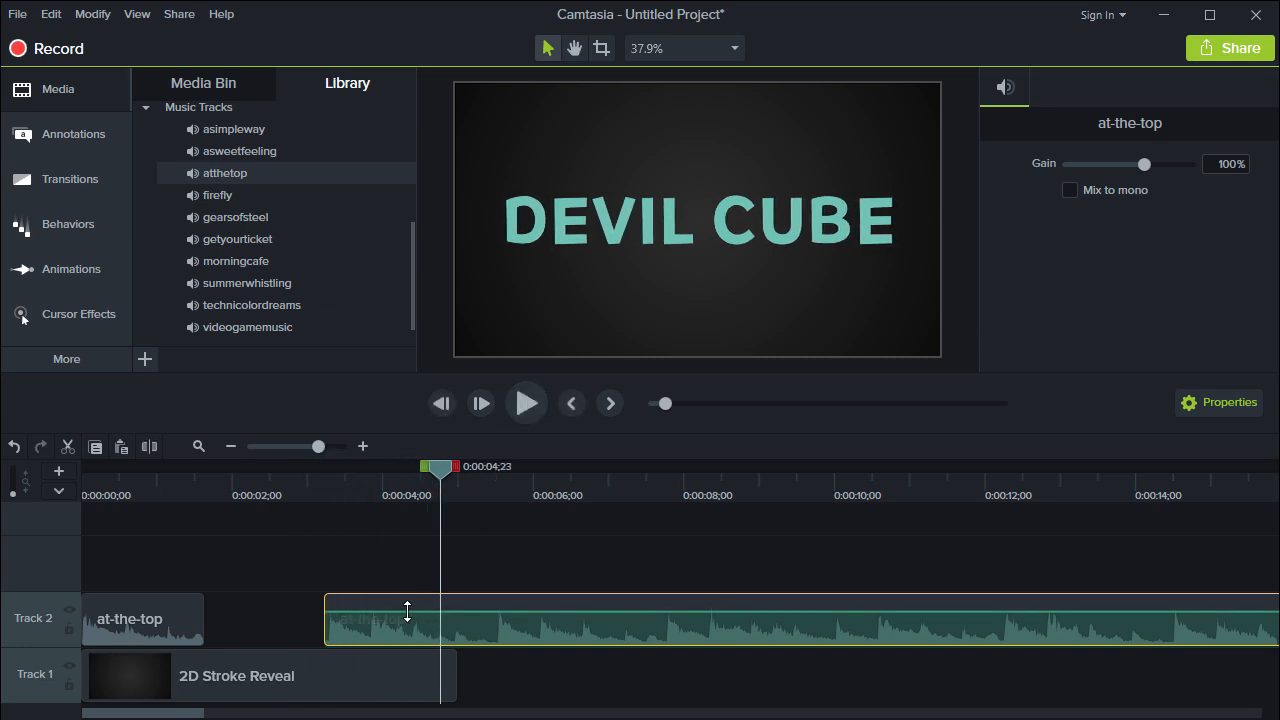
pyautogui.hotkey('ctrl', 'z')
pyautogui.hotkey('ctrl', 'z')
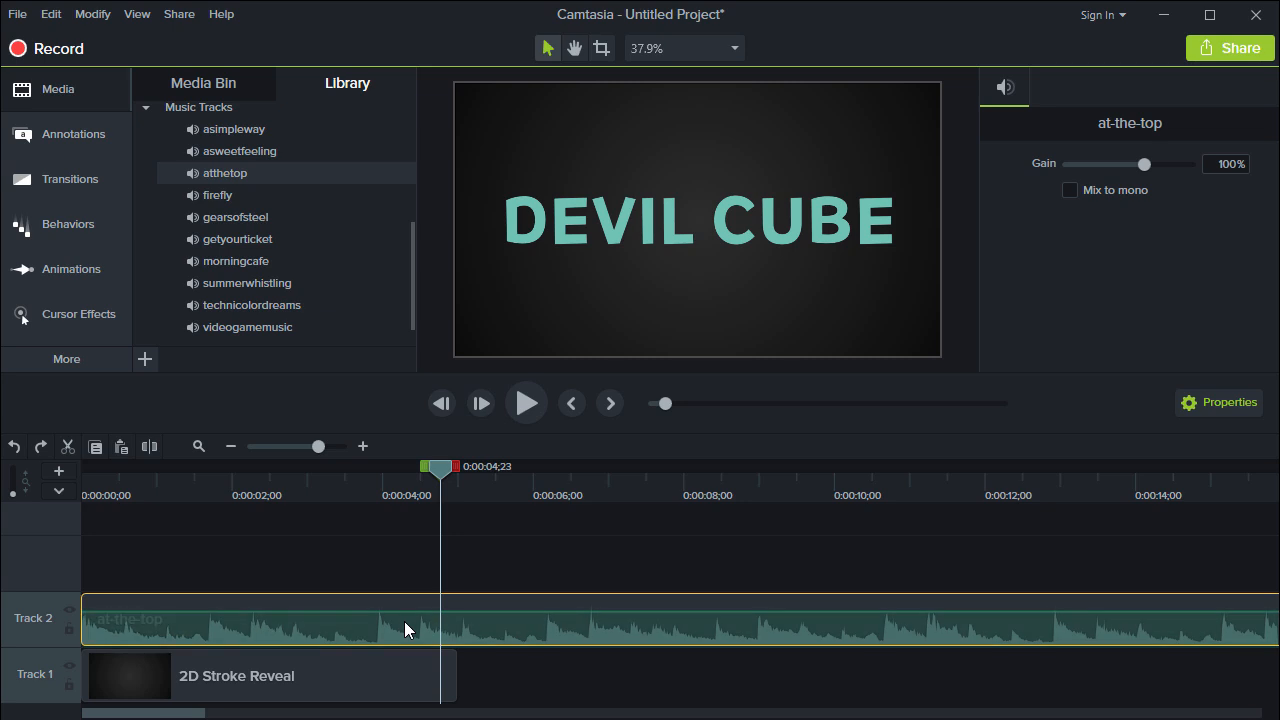
# - Separate the audio and video of the 2D Stroke Reveal clip on Track 1
pyautogui.click(304, 661)
pyautogui.moveTo(299, 701); pyautogui.dragTo(300, 669)
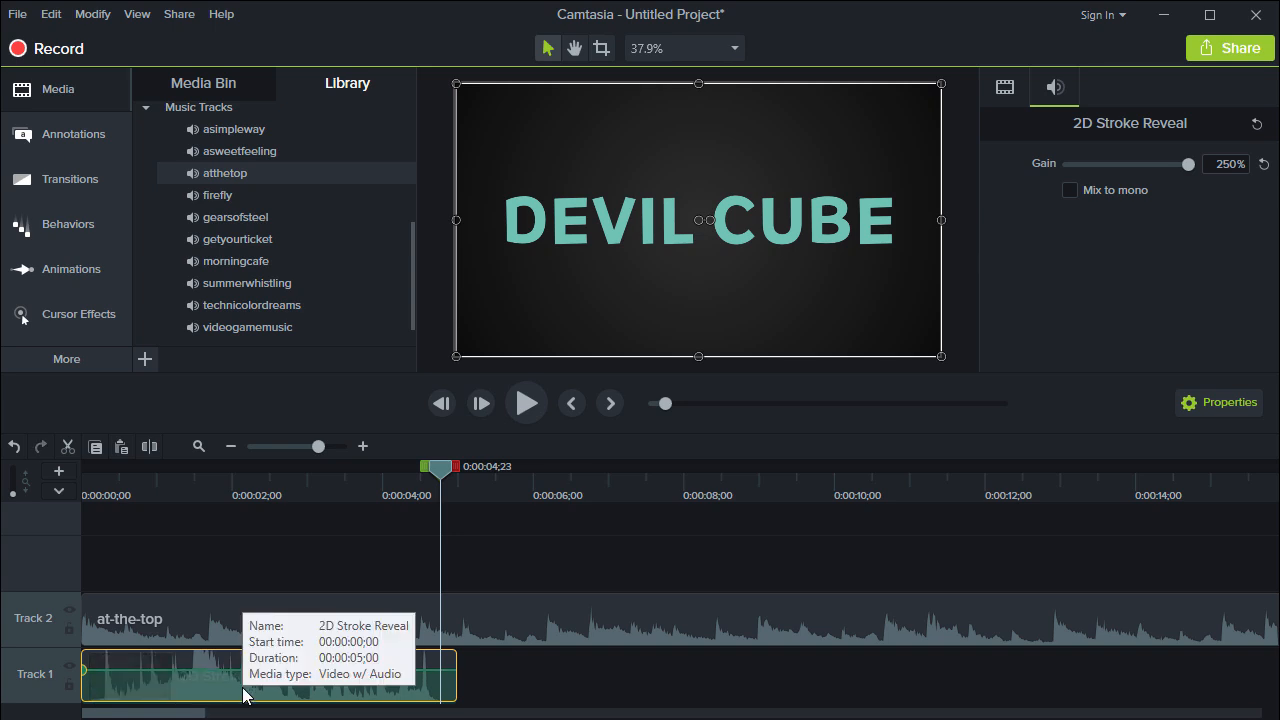
pyautogui.rightClick(245, 694)
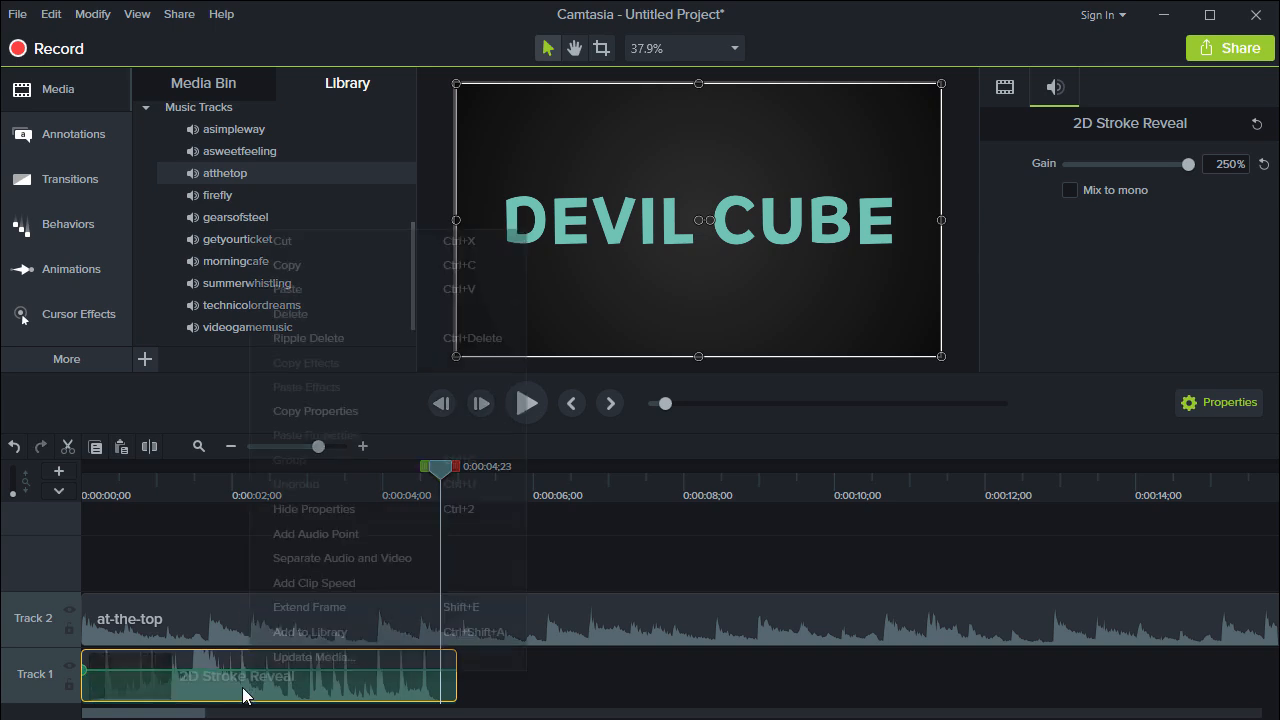
pyautogui.click(312, 555)
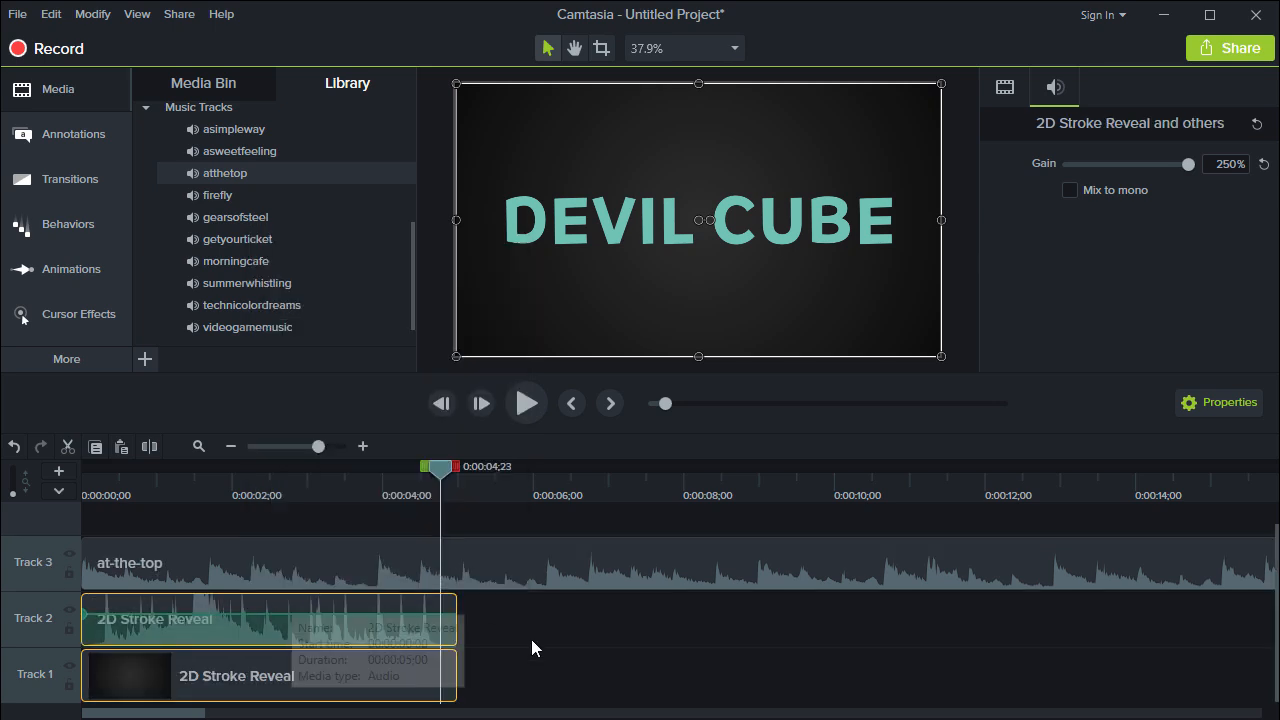
# - Delete the separated 2D Stroke Reveal audio from Track 2 and move the at-the-top music down from Track 3 to Track 2
pyautogui.click(332, 626)
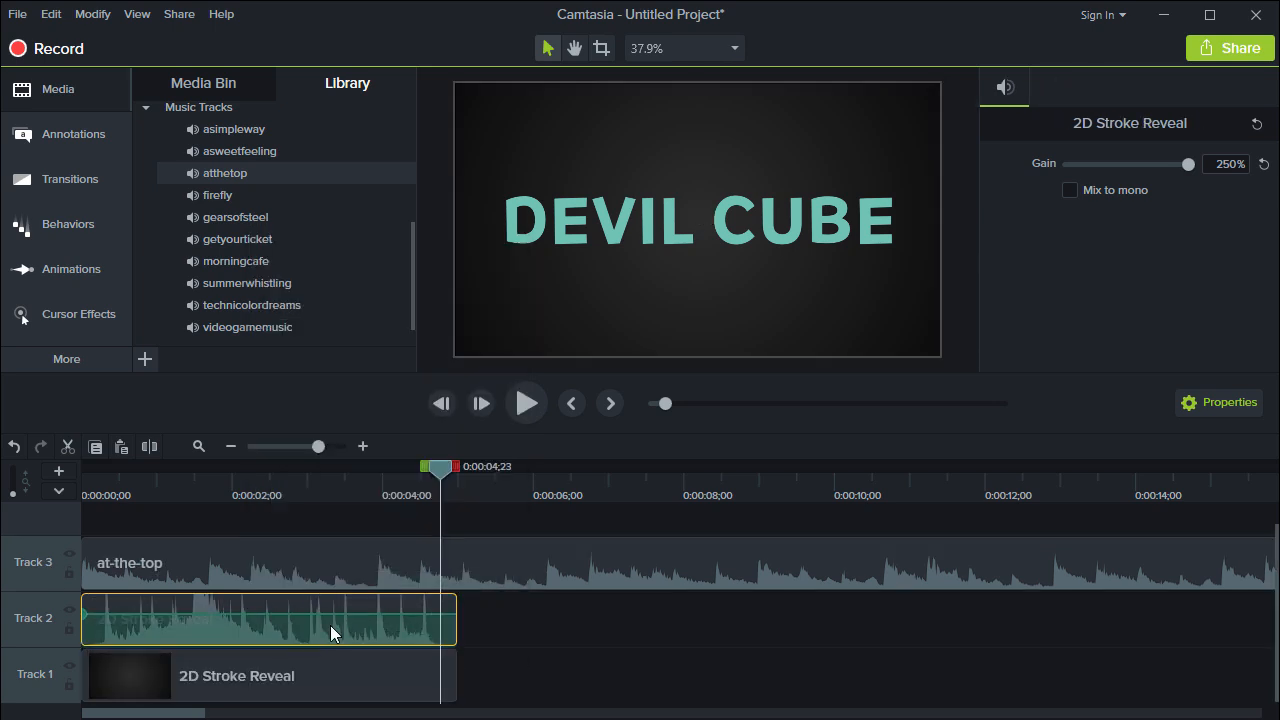
pyautogui.click(245, 680)
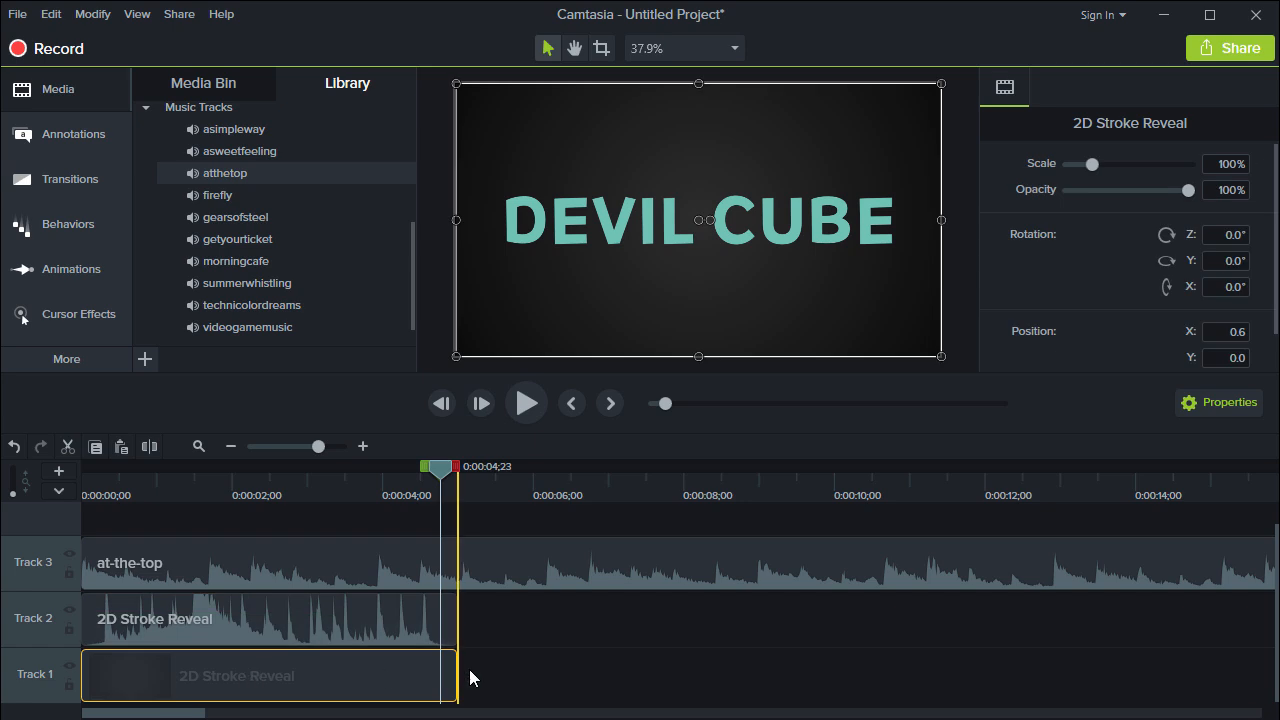
pyautogui.click(223, 616)
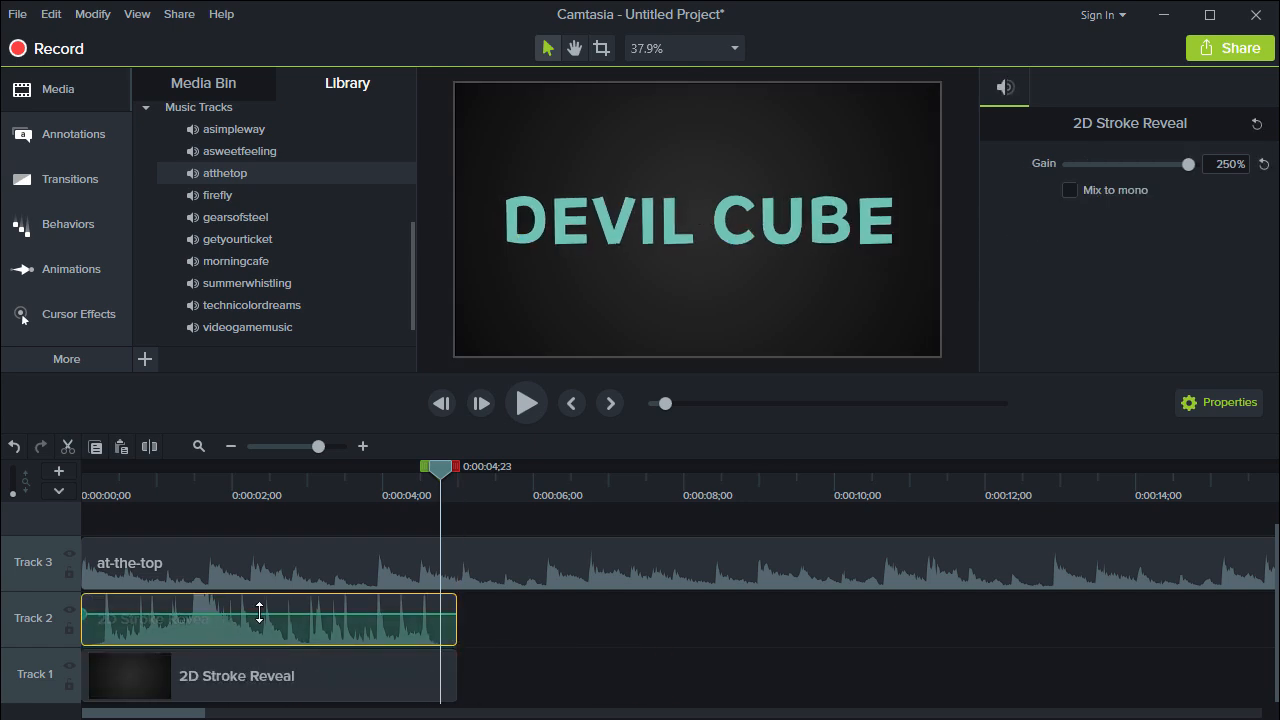
pyautogui.press('Delete')
pyautogui.moveTo(253, 588); pyautogui.dragTo(243, 648)
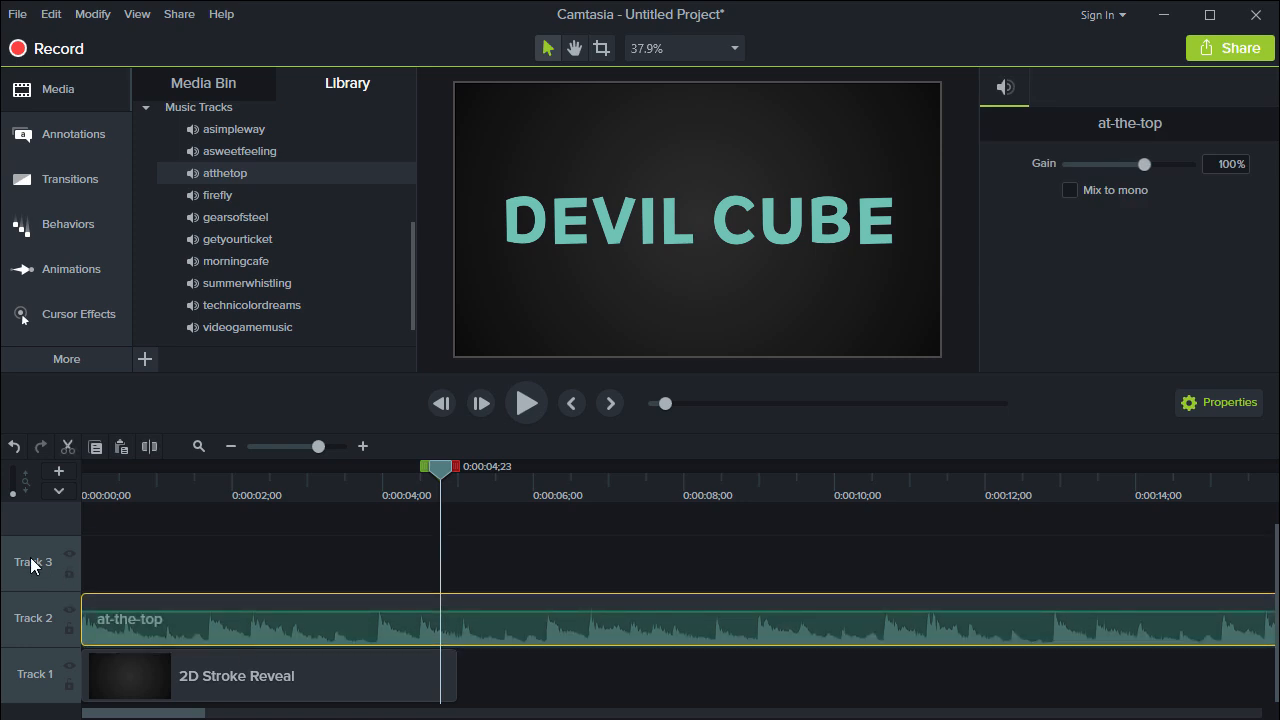
# - Show the marker row above the tracks and add a marker at 0:00:01;00
pyautogui.click(56, 490)
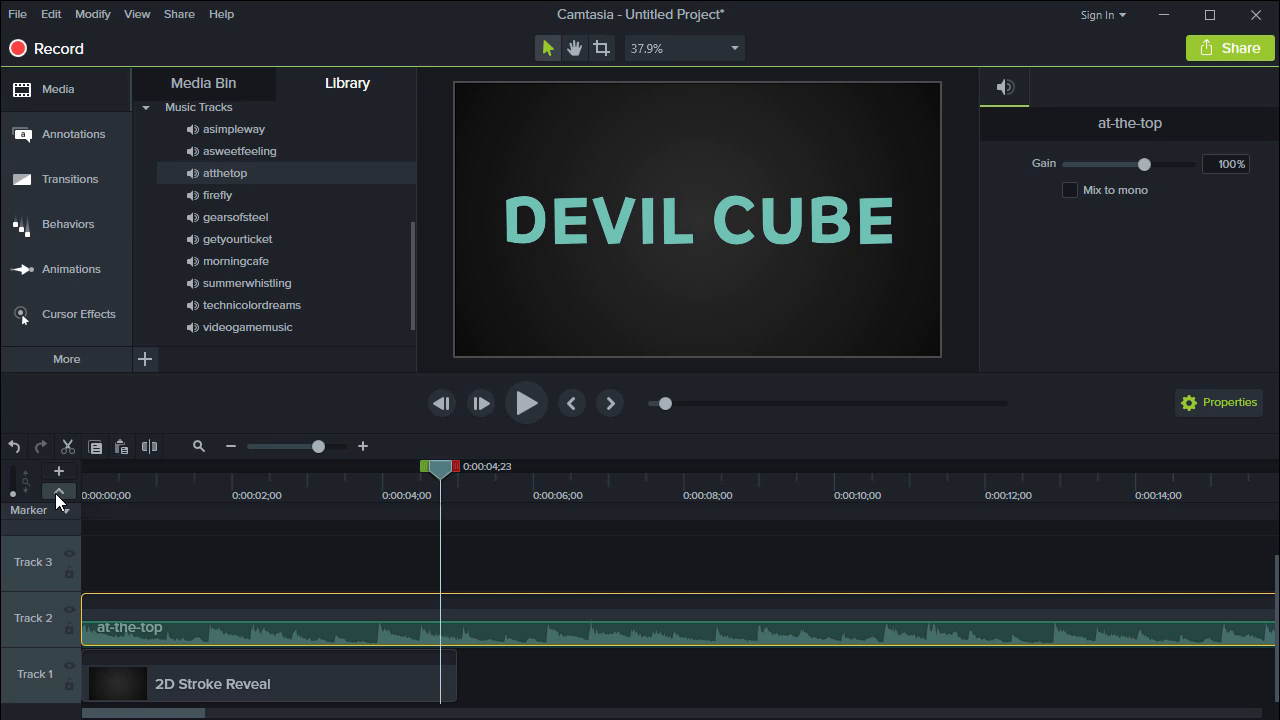
pyautogui.click(55, 493)
pyautogui.click(55, 493)
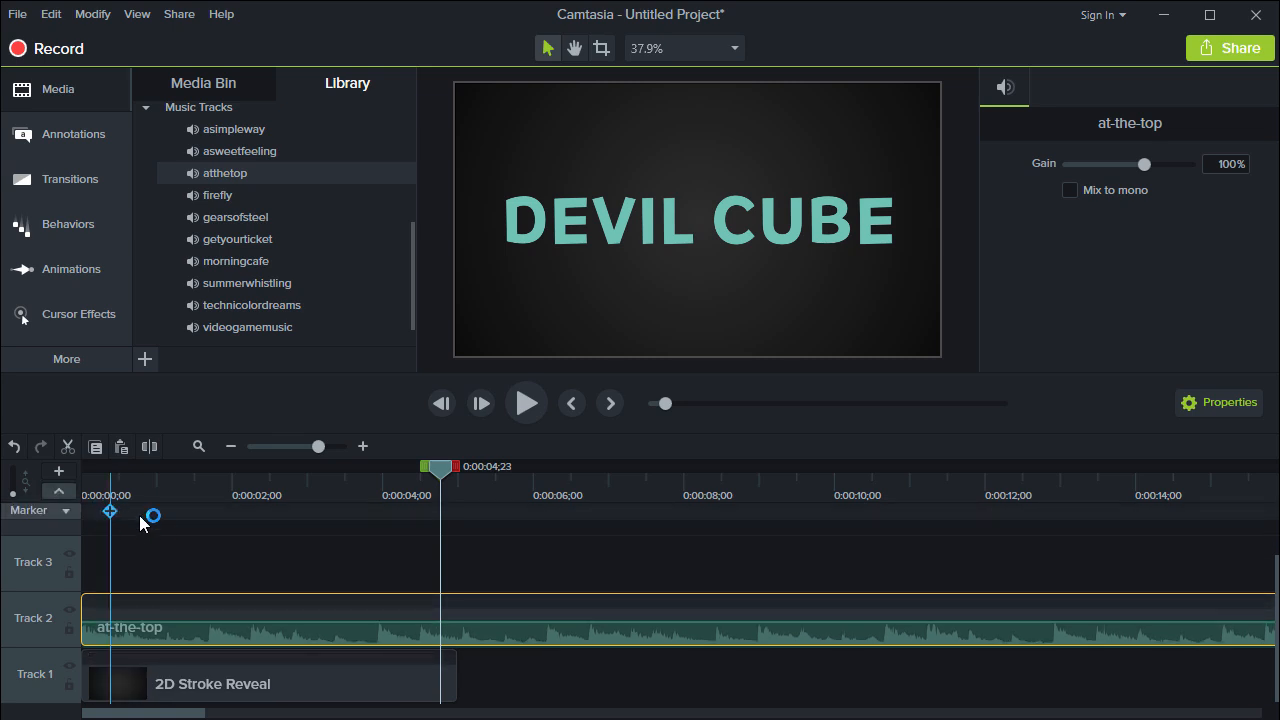
pyautogui.click(182, 513)
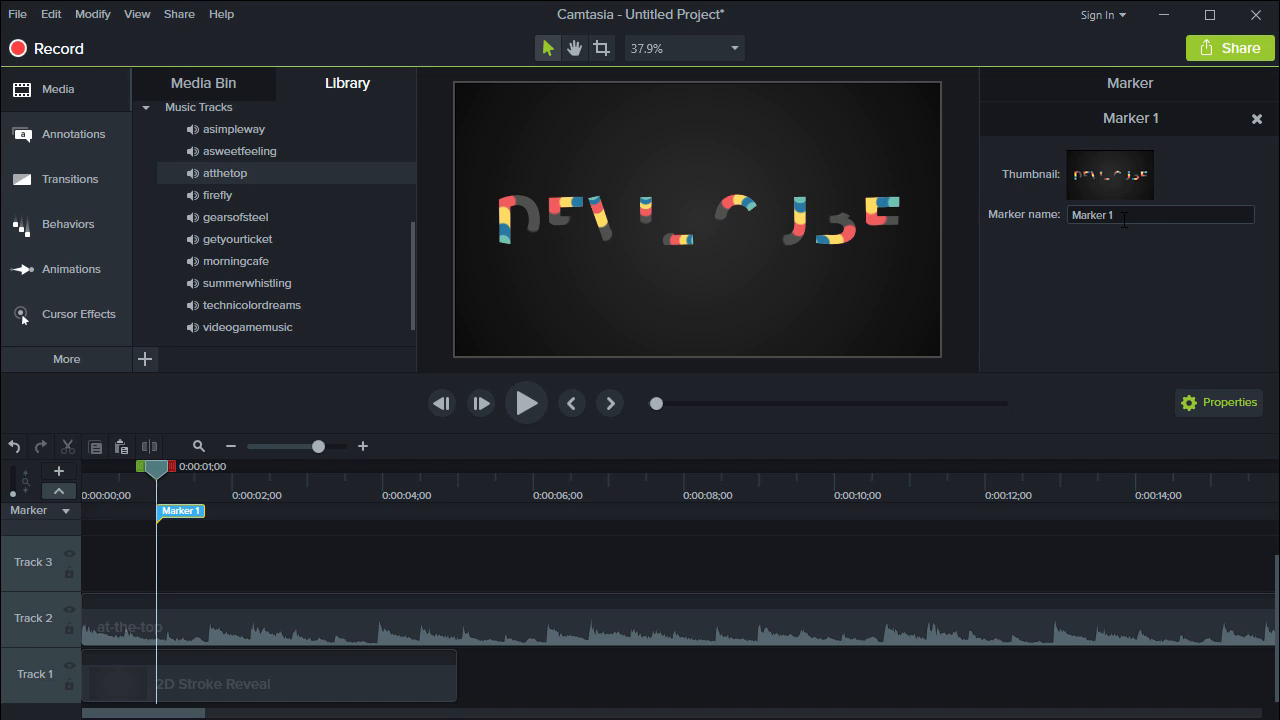
# - Delete the marker at 0:00:01;00 and hide the marker row
pyautogui.click(49, 495)
pyautogui.click(160, 506)
pyautogui.click(1257, 119)
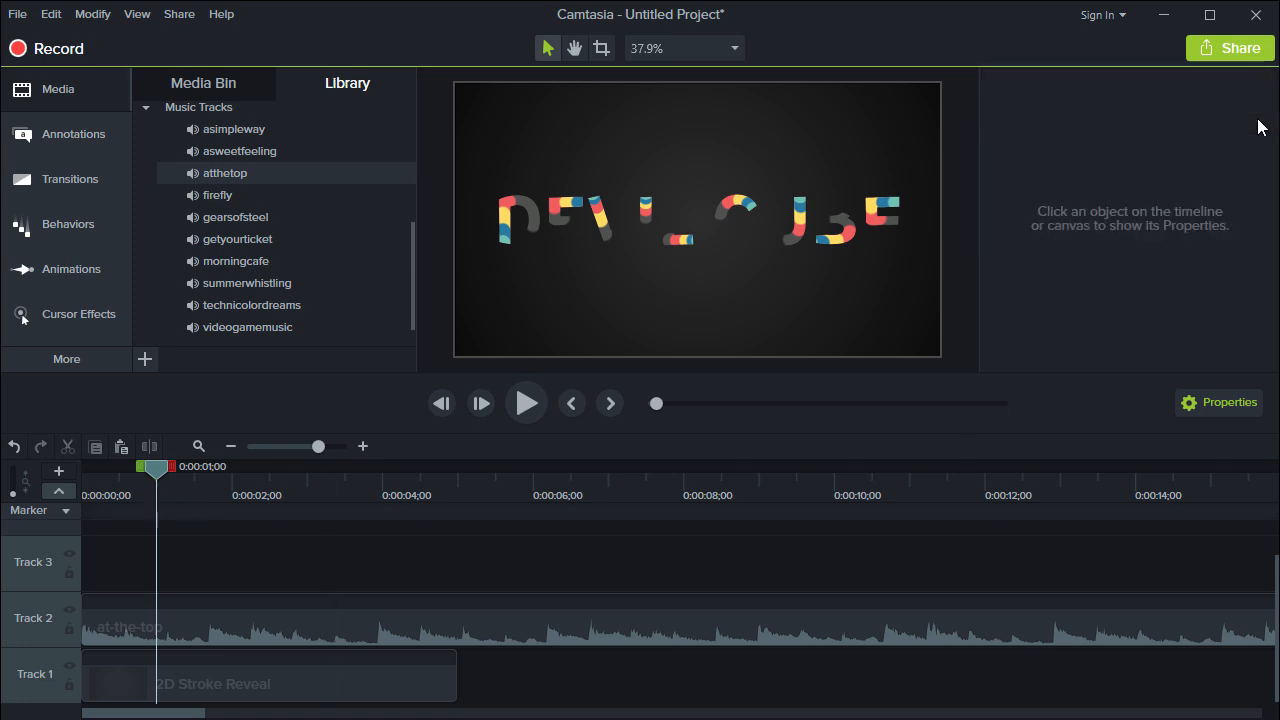
pyautogui.click(60, 491)
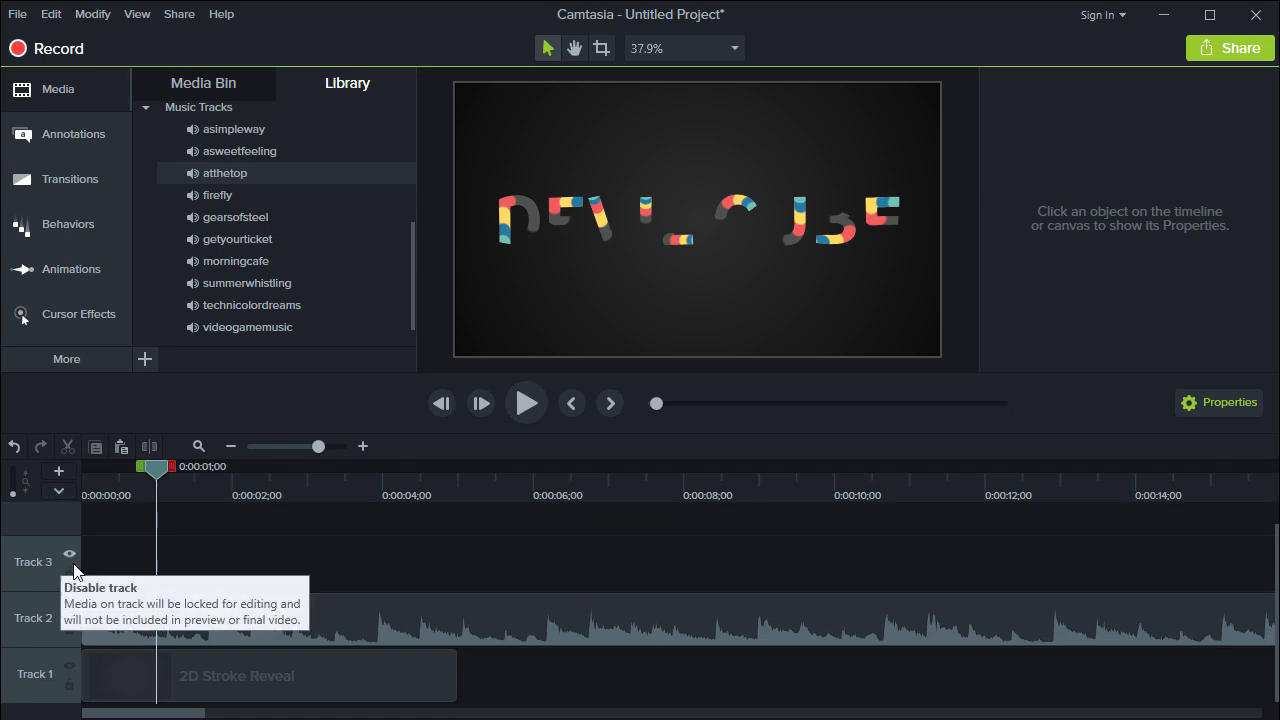
# - Try the Track 1 controls by locking and unlocking the track, and disabling and re-enabling it
pyautogui.click(68, 685)
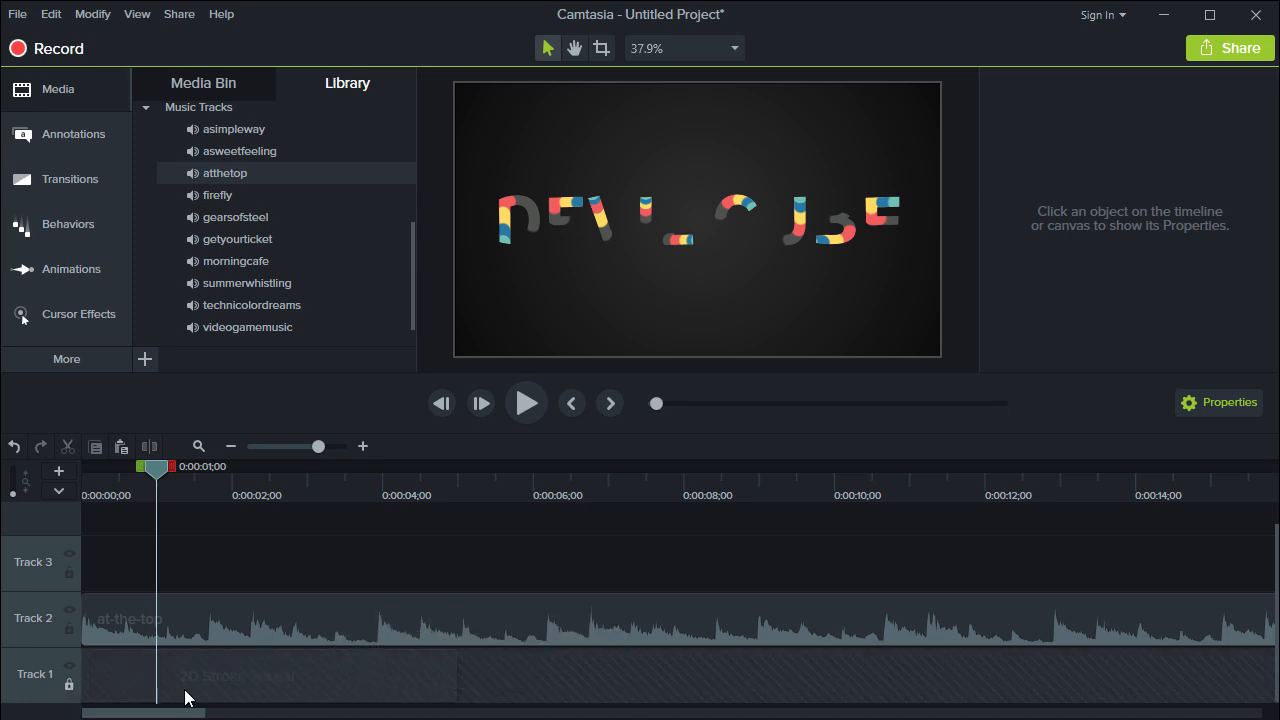
pyautogui.click(69, 685)
pyautogui.click(69, 667)
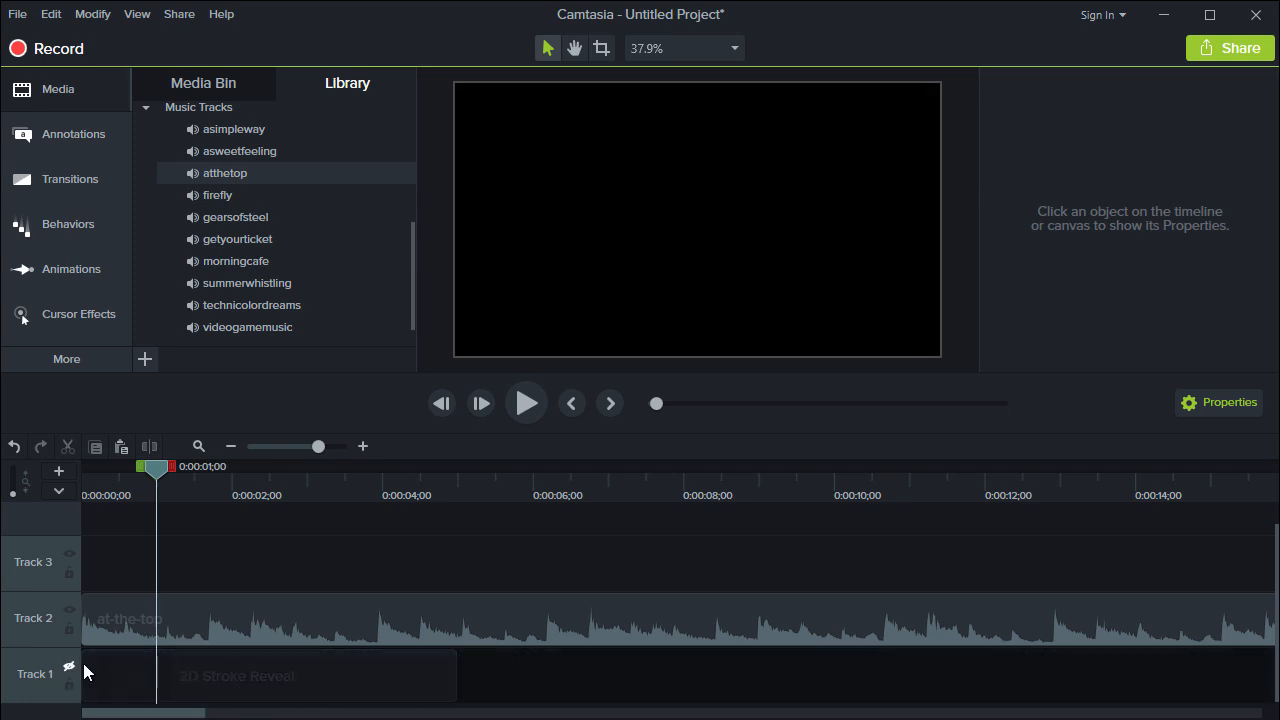
pyautogui.moveTo(148, 465); pyautogui.dragTo(147, 500)
pyautogui.click(69, 667)
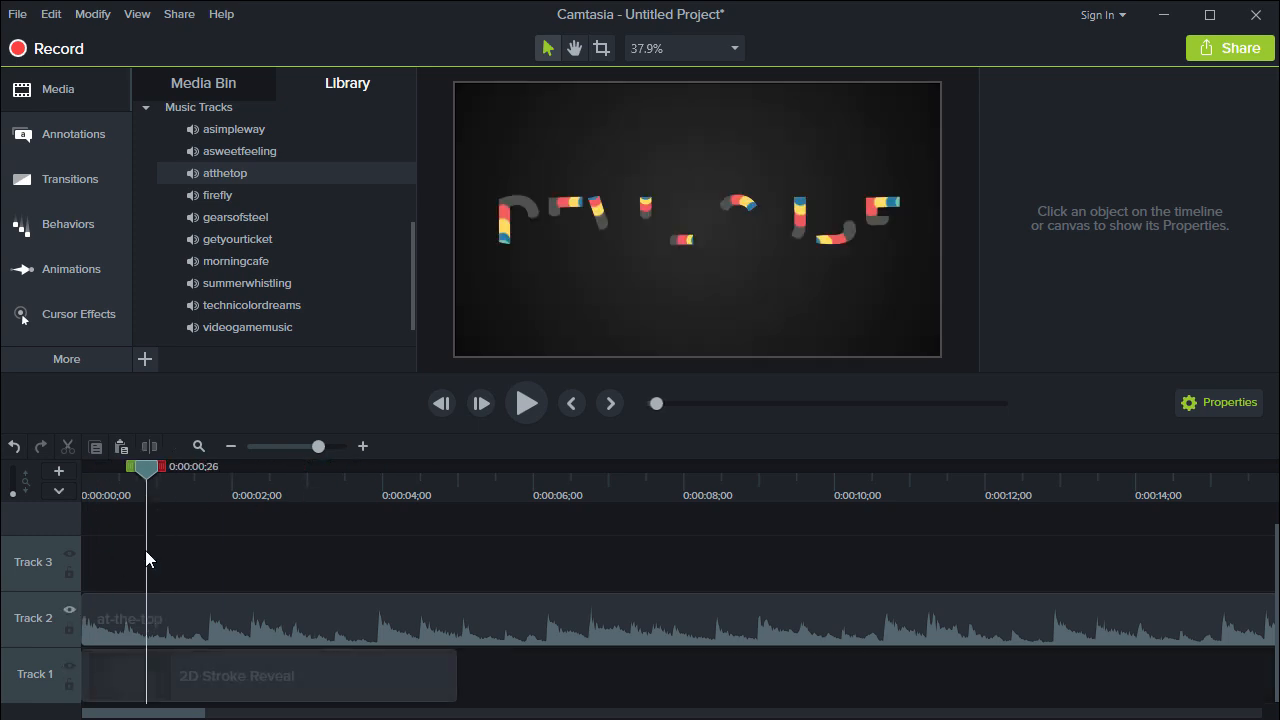
# - Disable Track 2 and play the 2D Stroke Reveal clip without the background music
pyautogui.click(69, 610)
pyautogui.moveTo(300, 470); pyautogui.dragTo(186, 478)
pyautogui.press('space')
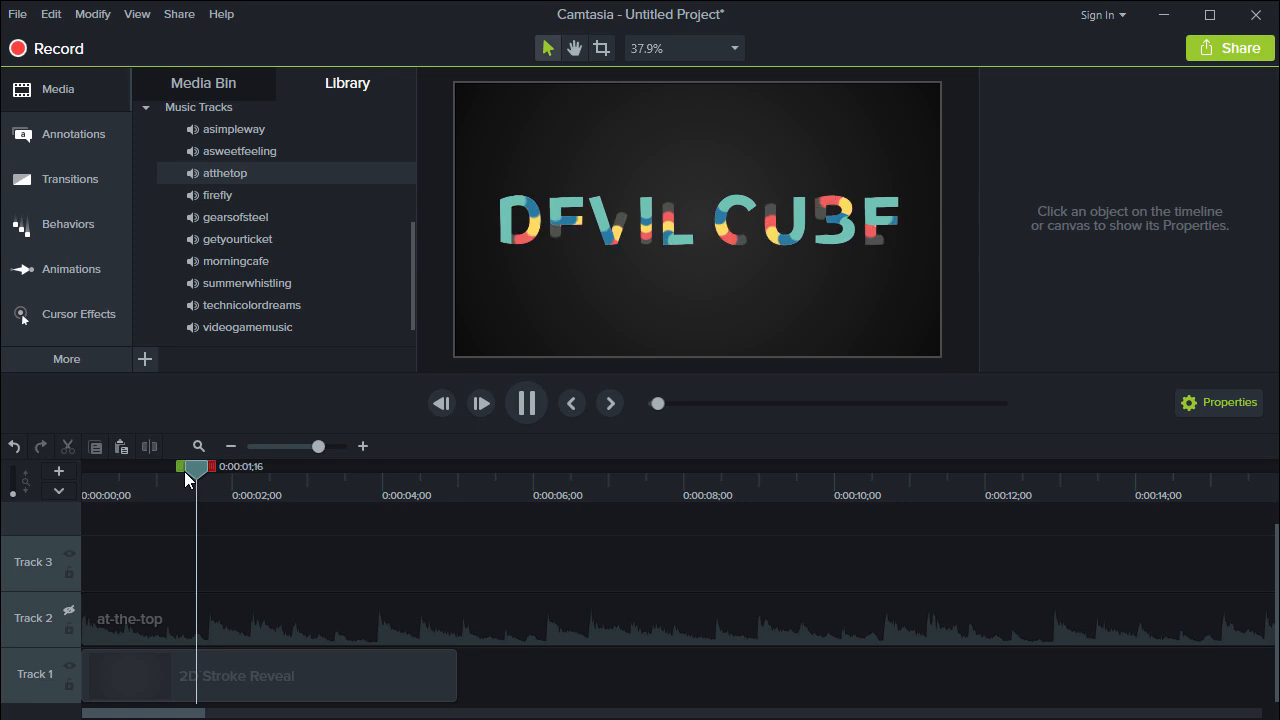
pyautogui.click(537, 417)
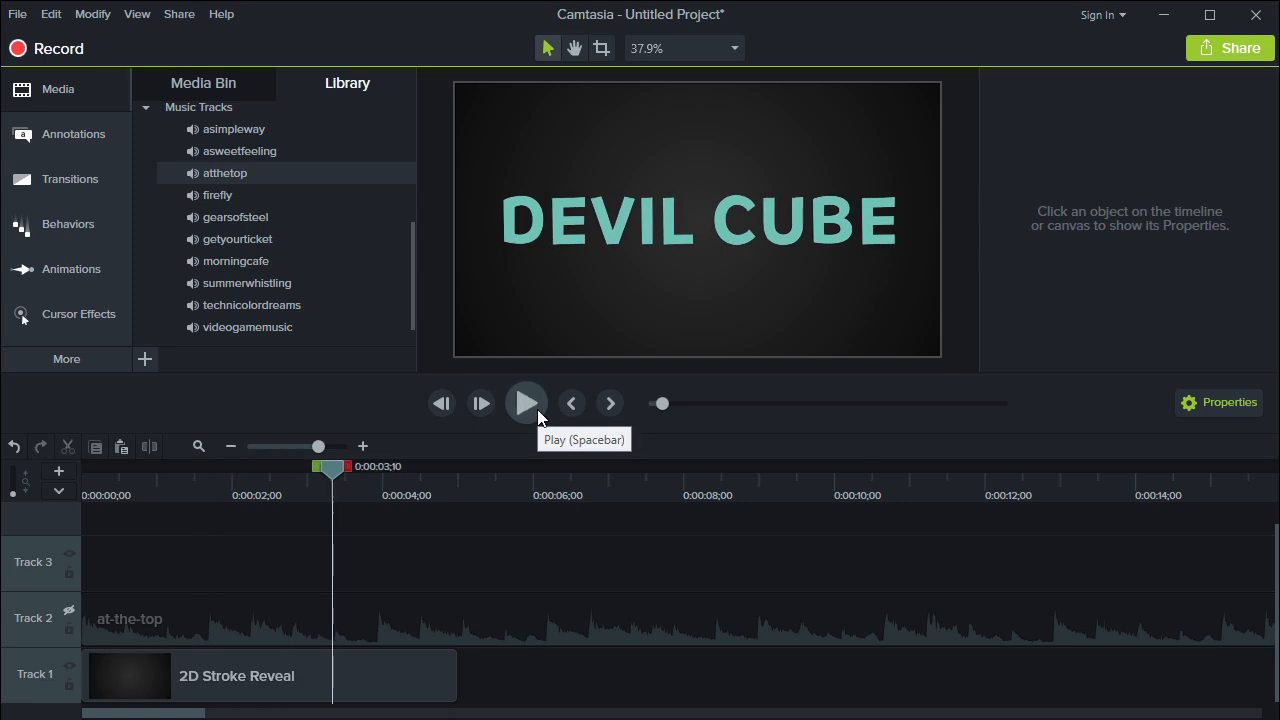
# - Re-enable Track 2, lock it, and play the timeline with the music track locked
pyautogui.click(69, 610)
pyautogui.click(68, 629)
pyautogui.press('space')
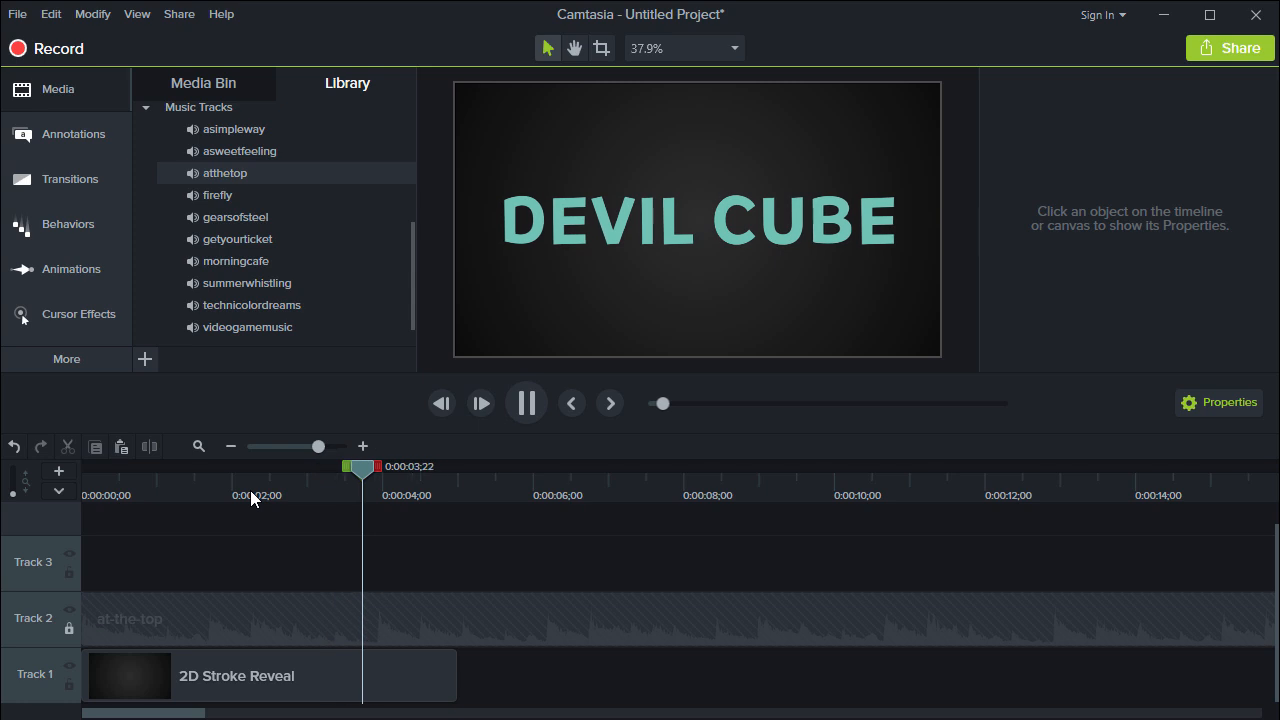
pyautogui.press('space')
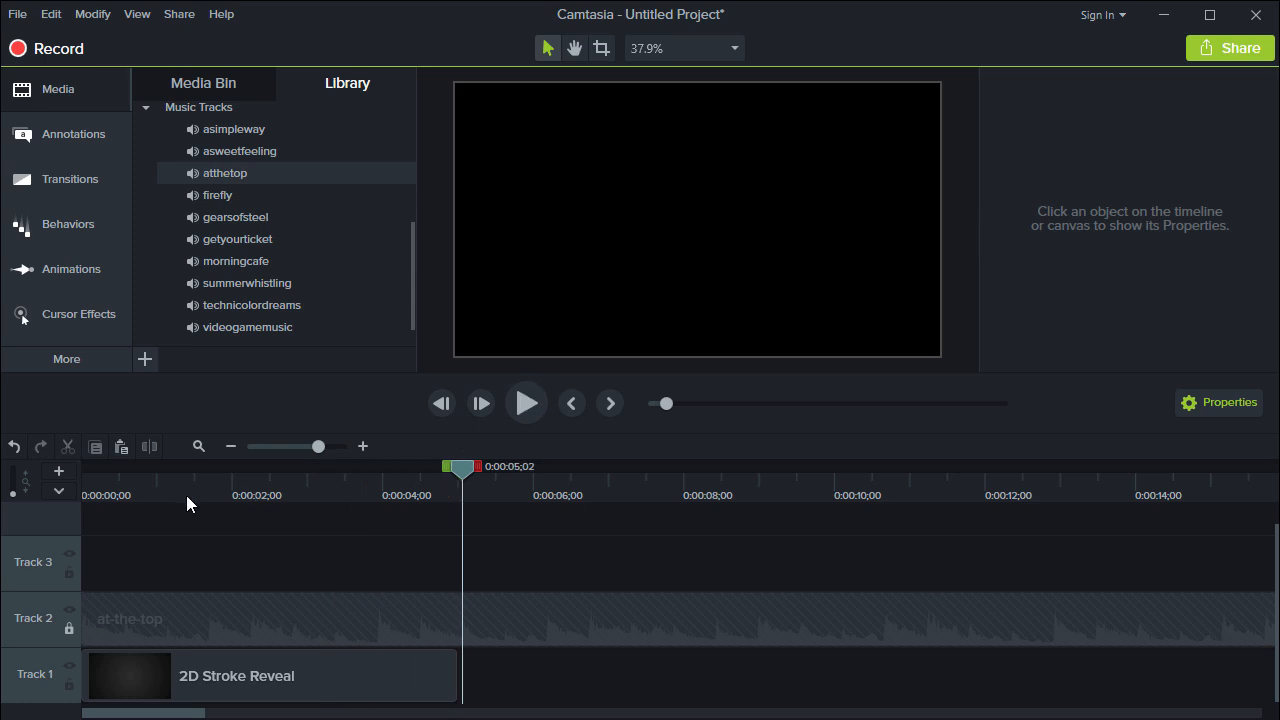
pyautogui.click(186, 495)
pyautogui.press('space')
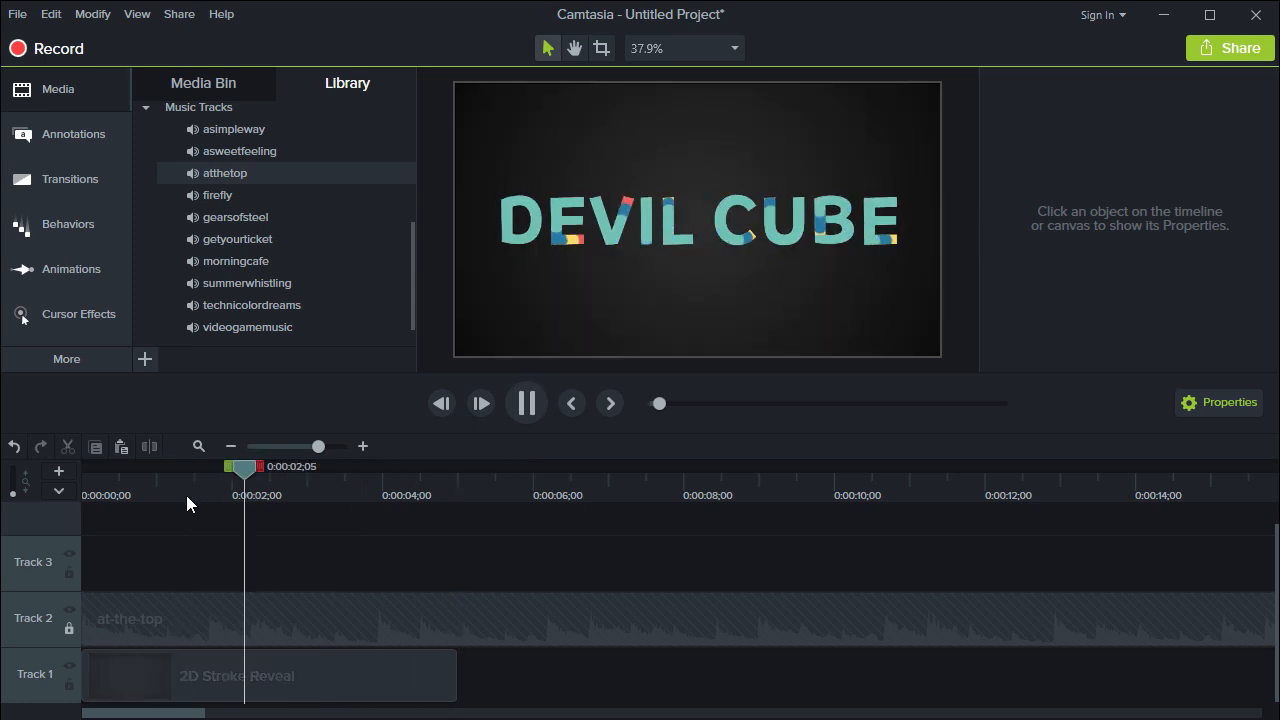
pyautogui.press('space')
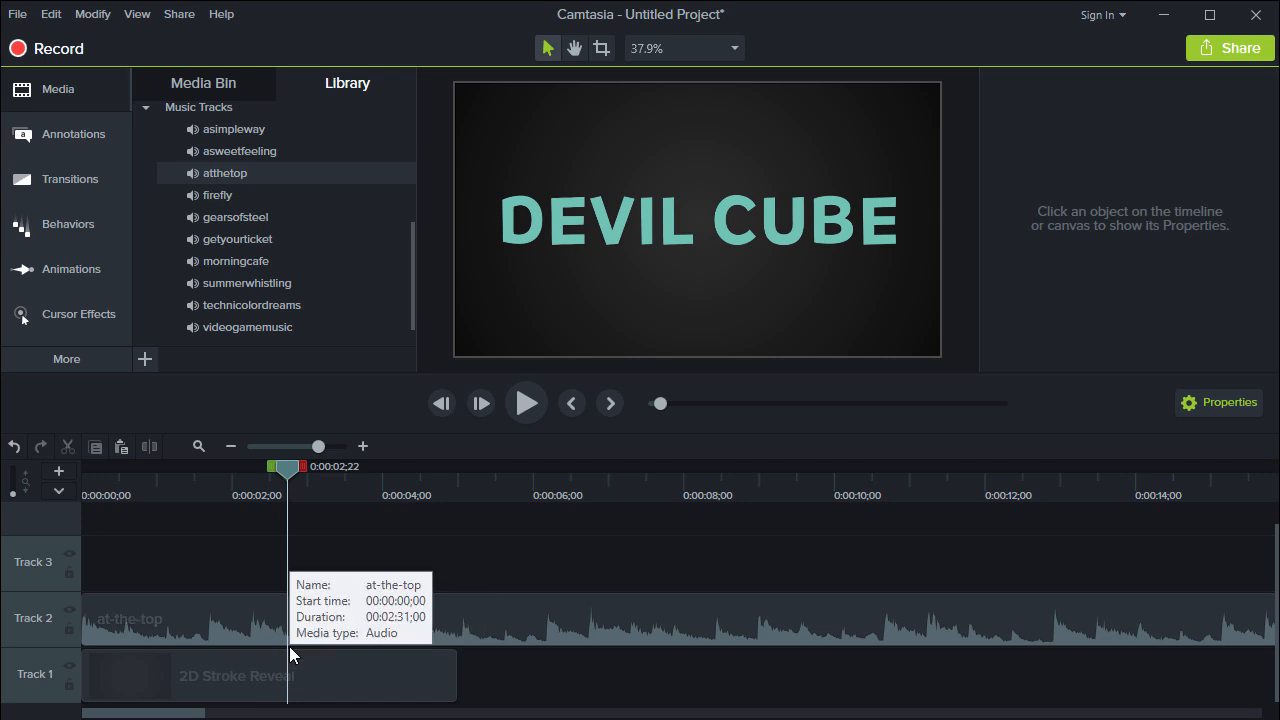
pyautogui.moveTo(297, 657)
pyautogui.mouseDown()
pyautogui.moveTo(359, 672)
pyautogui.moveTo(244, 668)
pyautogui.mouseUp()
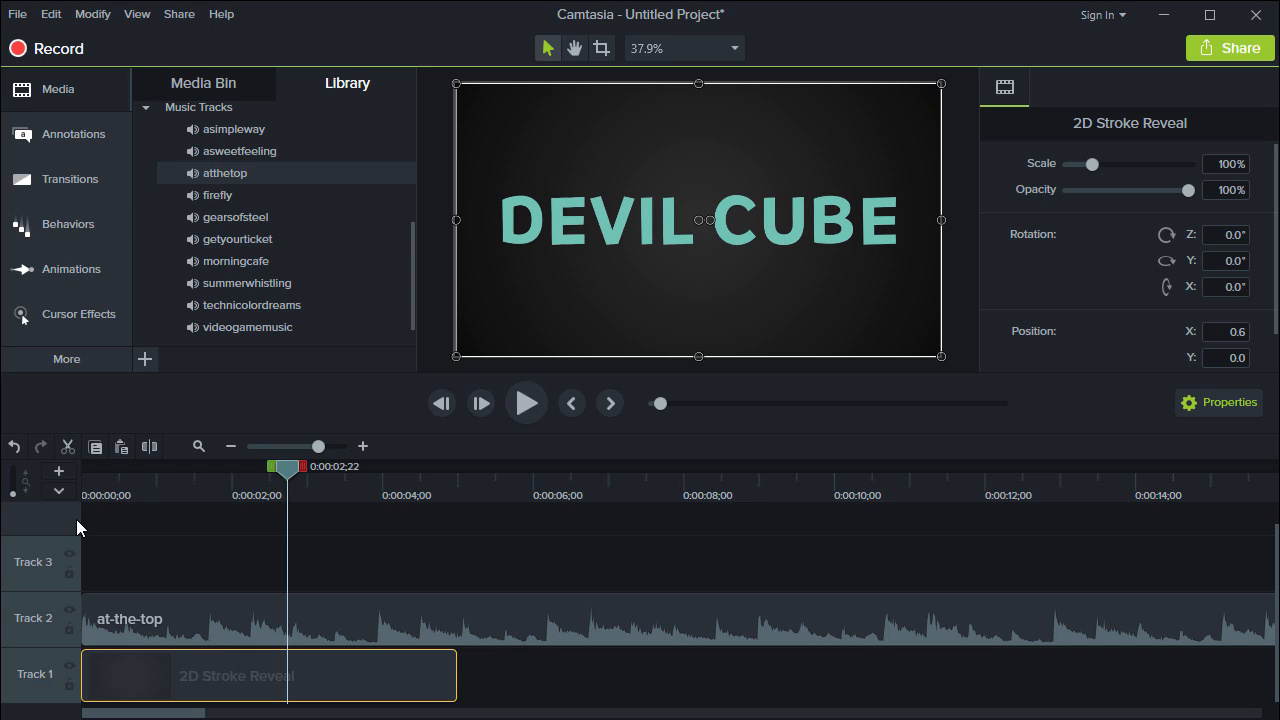
# - Open the transitions collection and look over its type categories, keeping all types shown
pyautogui.moveTo(295, 483)
pyautogui.mouseDown()
pyautogui.moveTo(214, 474)
pyautogui.moveTo(312, 483)
pyautogui.mouseUp()
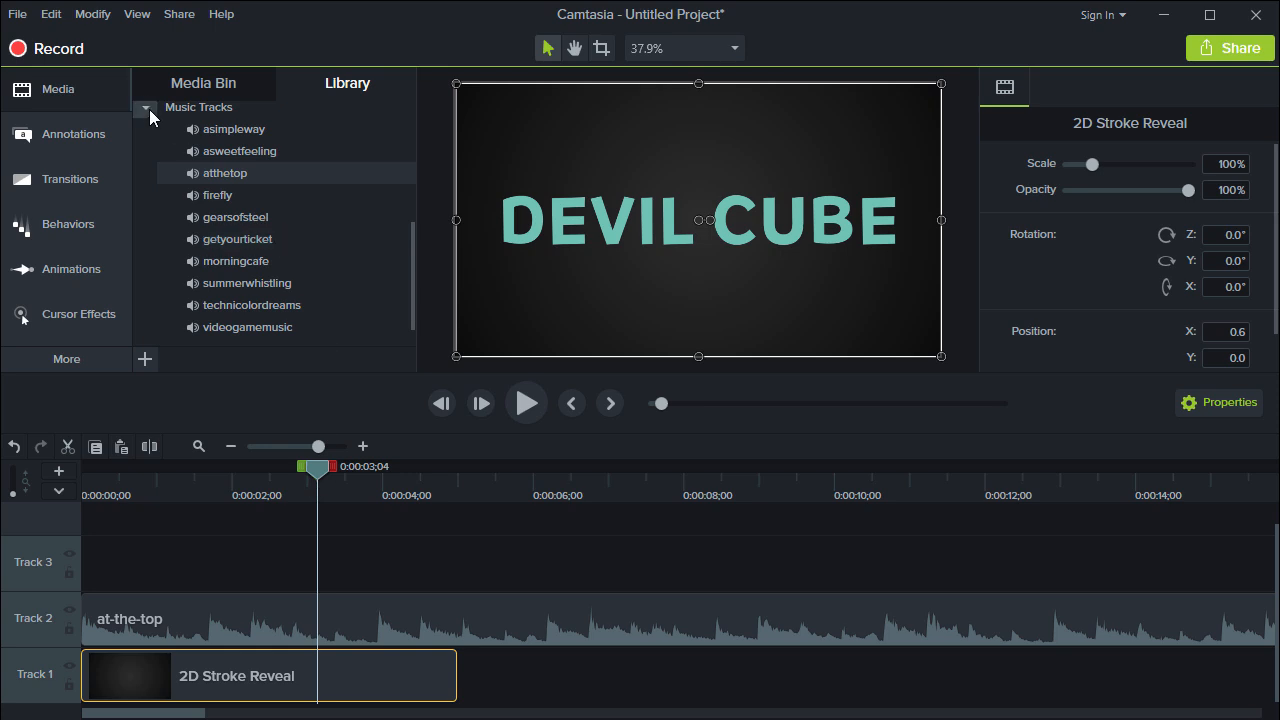
pyautogui.click(81, 179)
pyautogui.click(291, 120)
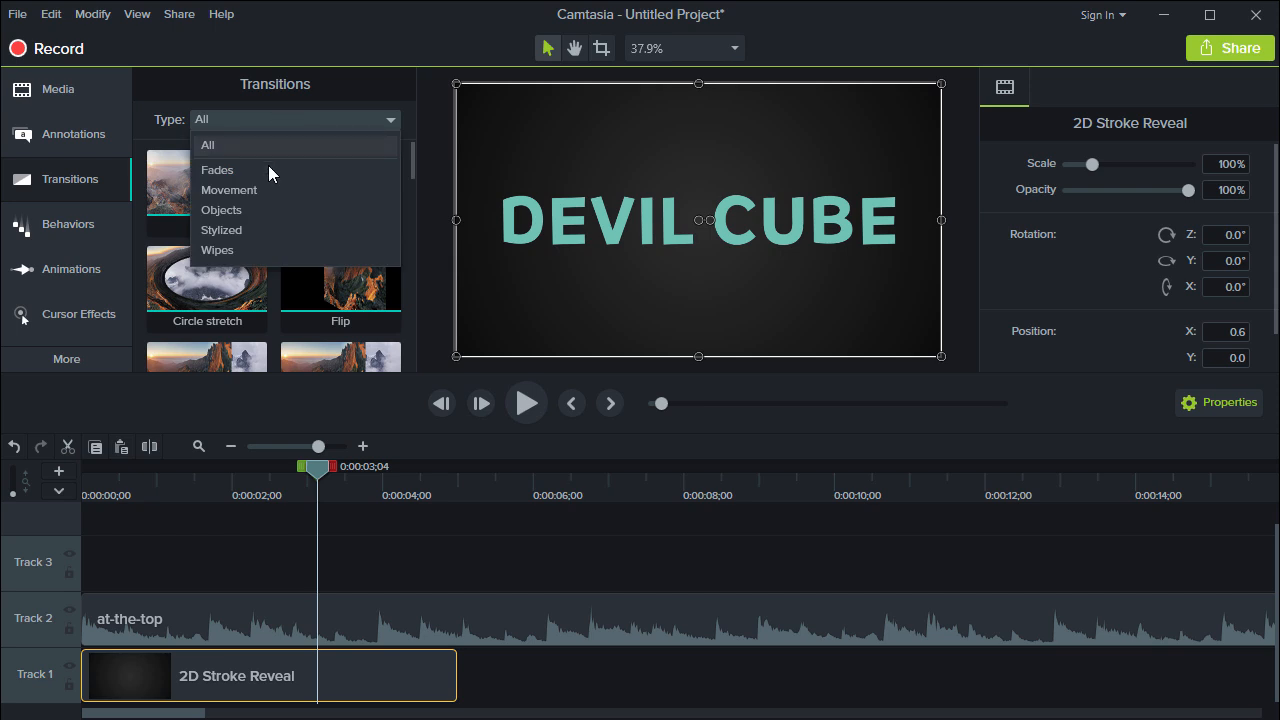
pyautogui.click(237, 94)
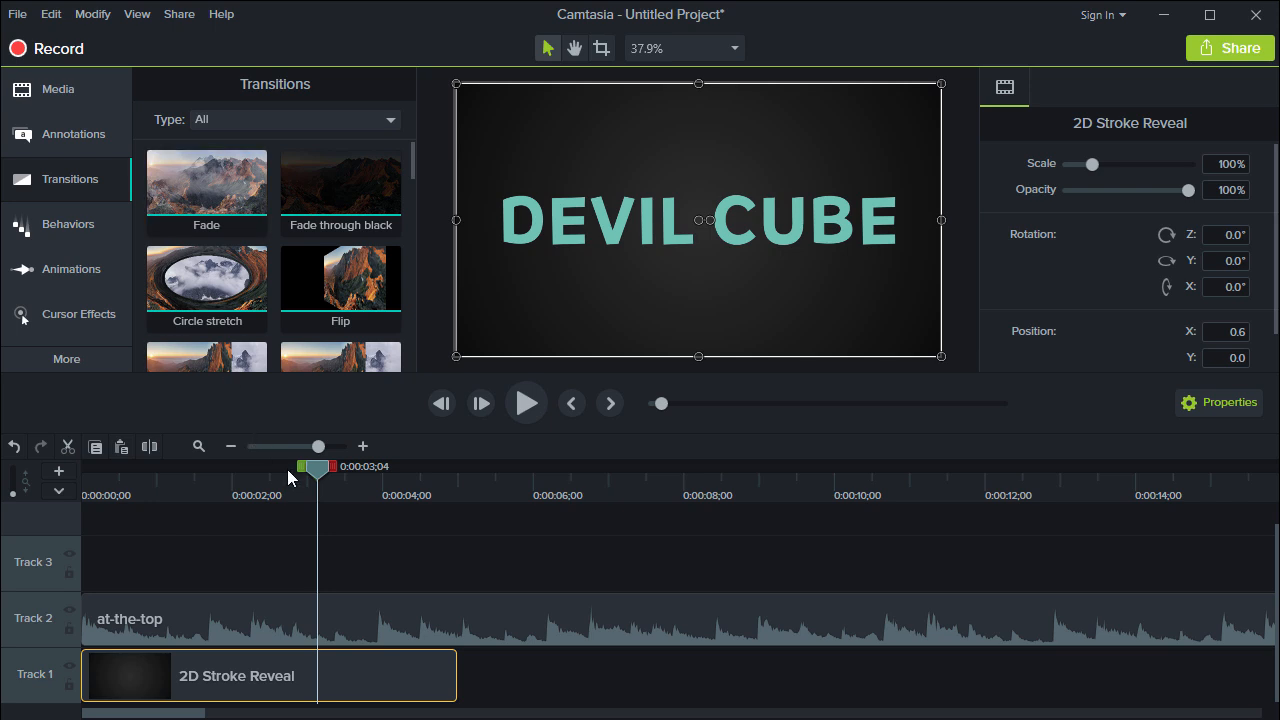
# - Split the 2D Stroke Reveal clip on Track 1 at 0:00:02;06
pyautogui.moveTo(316, 477); pyautogui.dragTo(248, 568)
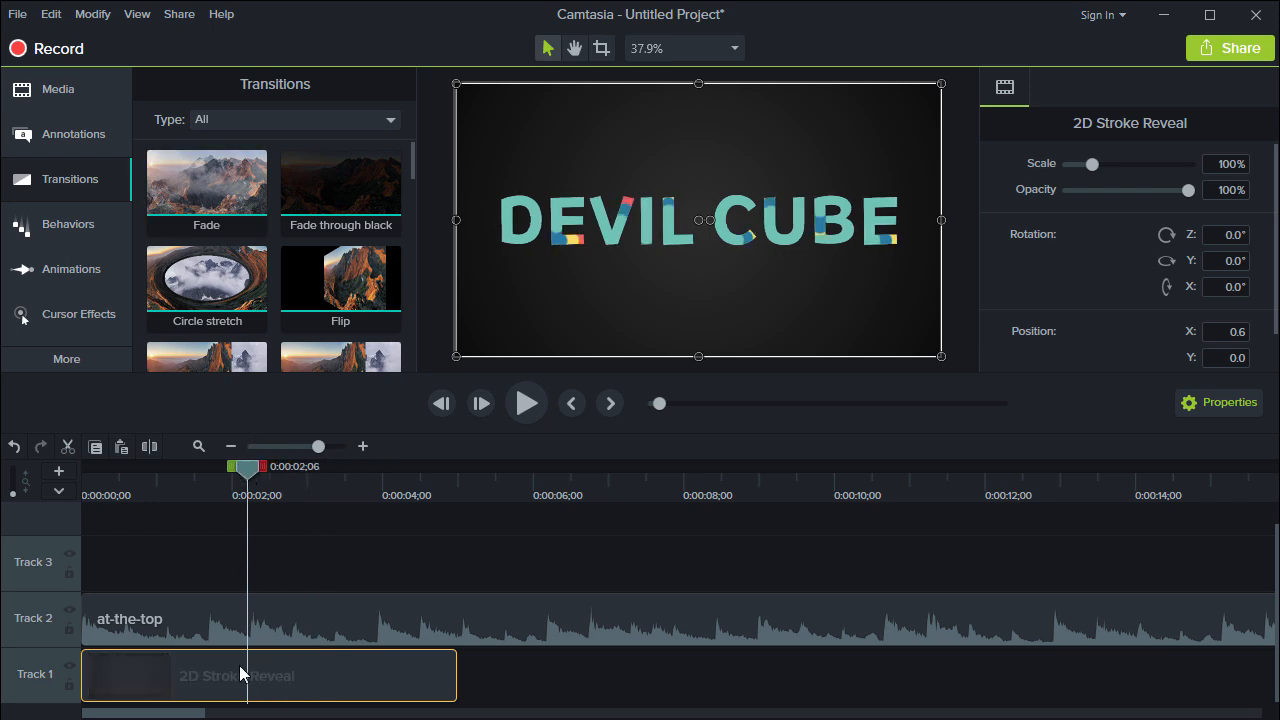
pyautogui.press('s')
pyautogui.moveTo(270, 672)
pyautogui.mouseDown()
pyautogui.moveTo(364, 673)
pyautogui.moveTo(261, 673)
pyautogui.mouseUp()
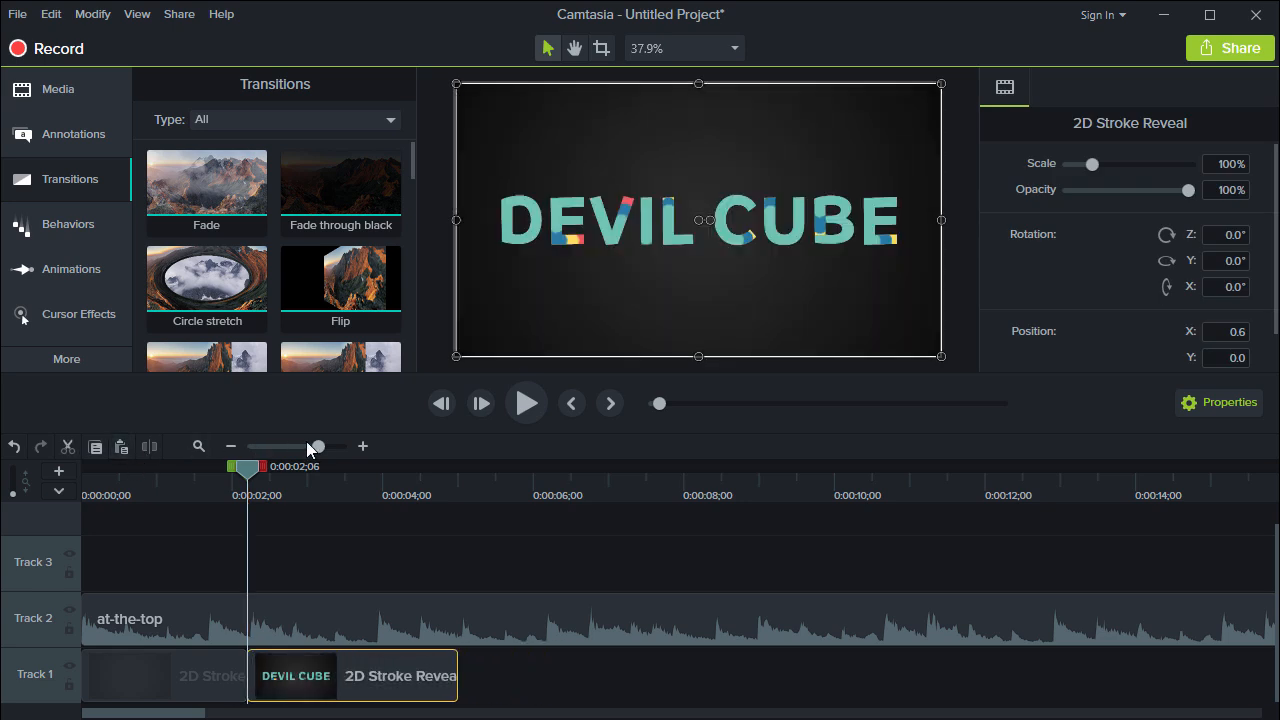
# - Add a Fade transition at the cut between the two 2D Stroke Reveal clips and play it back
pyautogui.moveTo(320, 447)
pyautogui.mouseDown()
pyautogui.moveTo(337, 444)
pyautogui.moveTo(320, 447)
pyautogui.mouseUp()
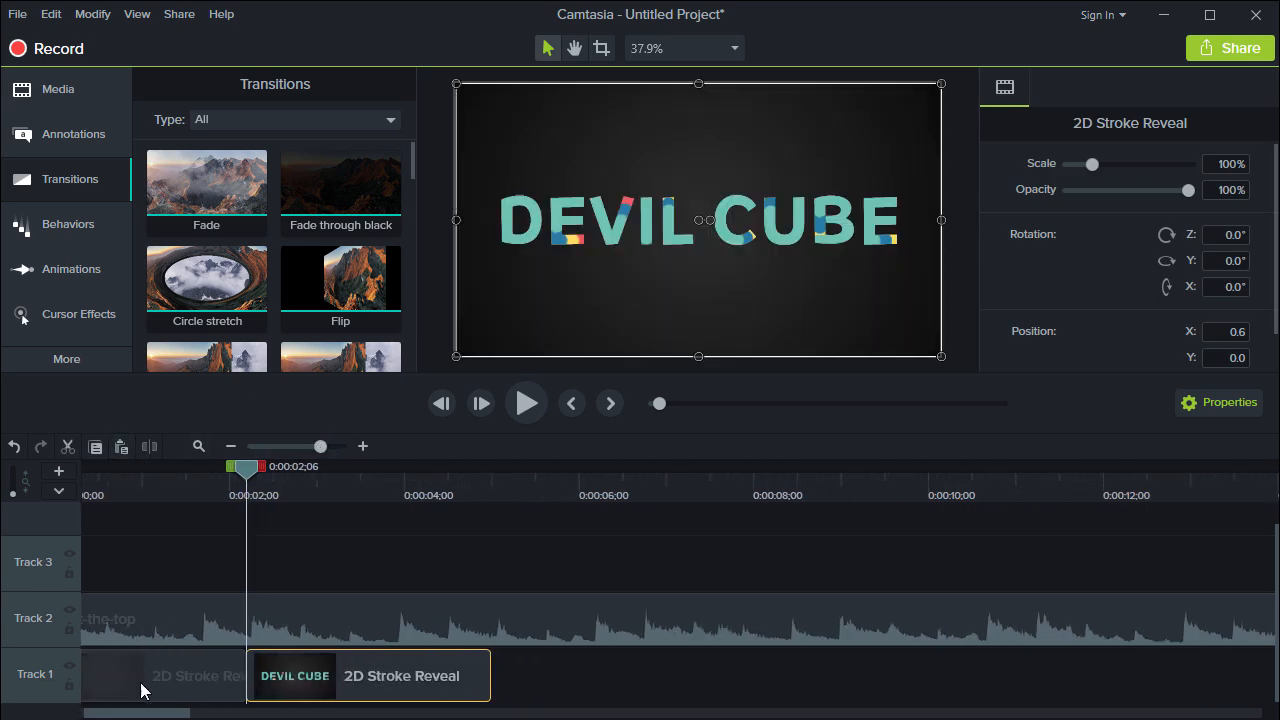
pyautogui.moveTo(127, 712); pyautogui.dragTo(99, 718)
pyautogui.click(200, 192)
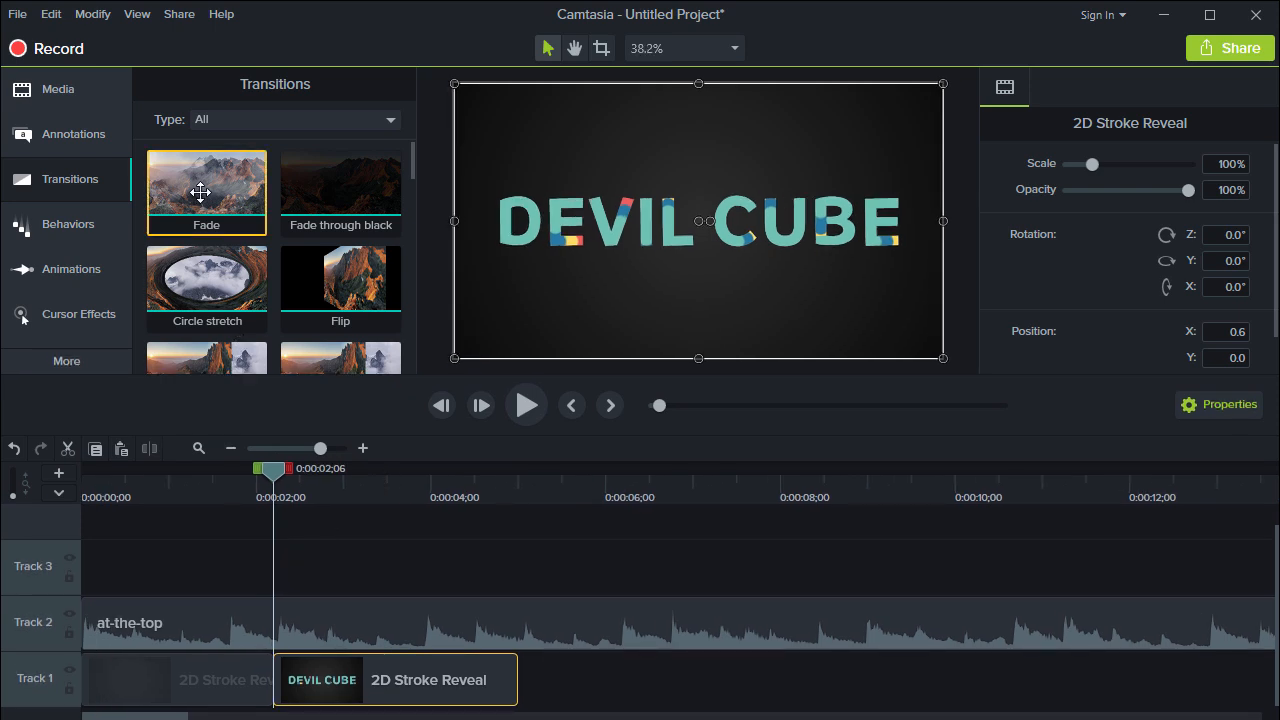
pyautogui.moveTo(205, 196)
pyautogui.mouseDown()
pyautogui.moveTo(192, 192)
pyautogui.moveTo(263, 583)
pyautogui.moveTo(263, 688)
pyautogui.mouseUp()
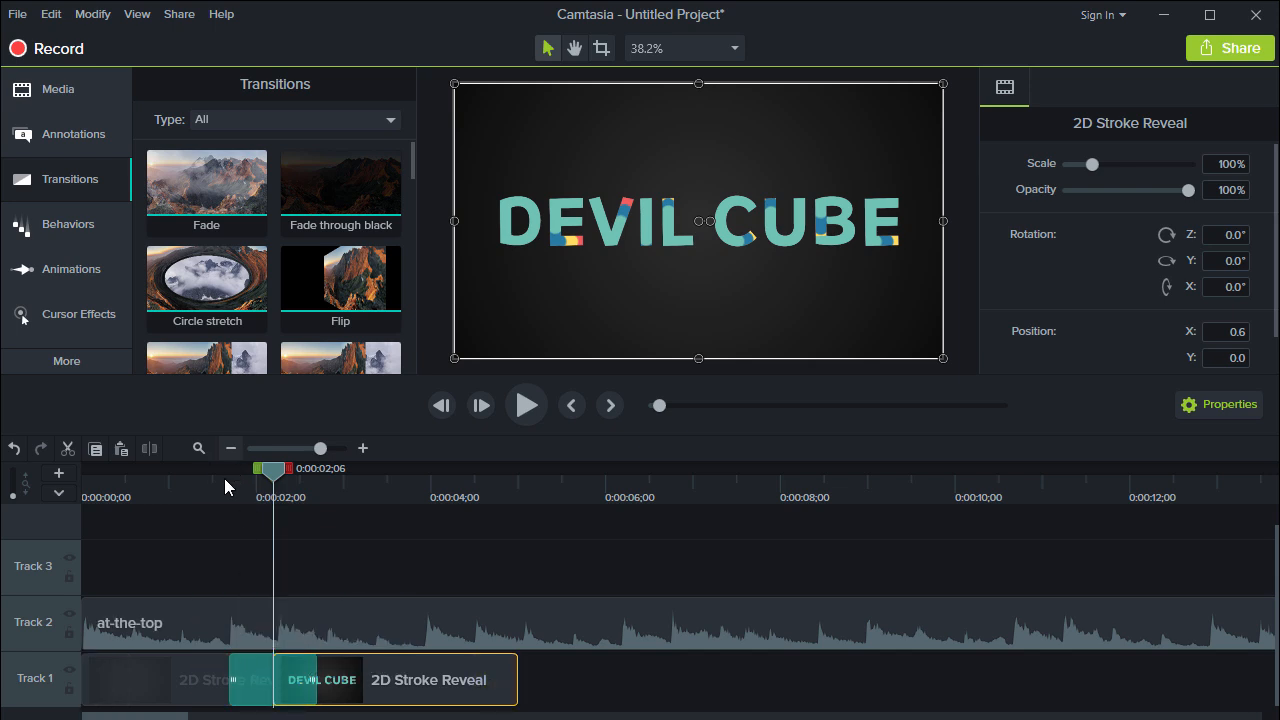
pyautogui.click(189, 466)
pyautogui.click(540, 406)
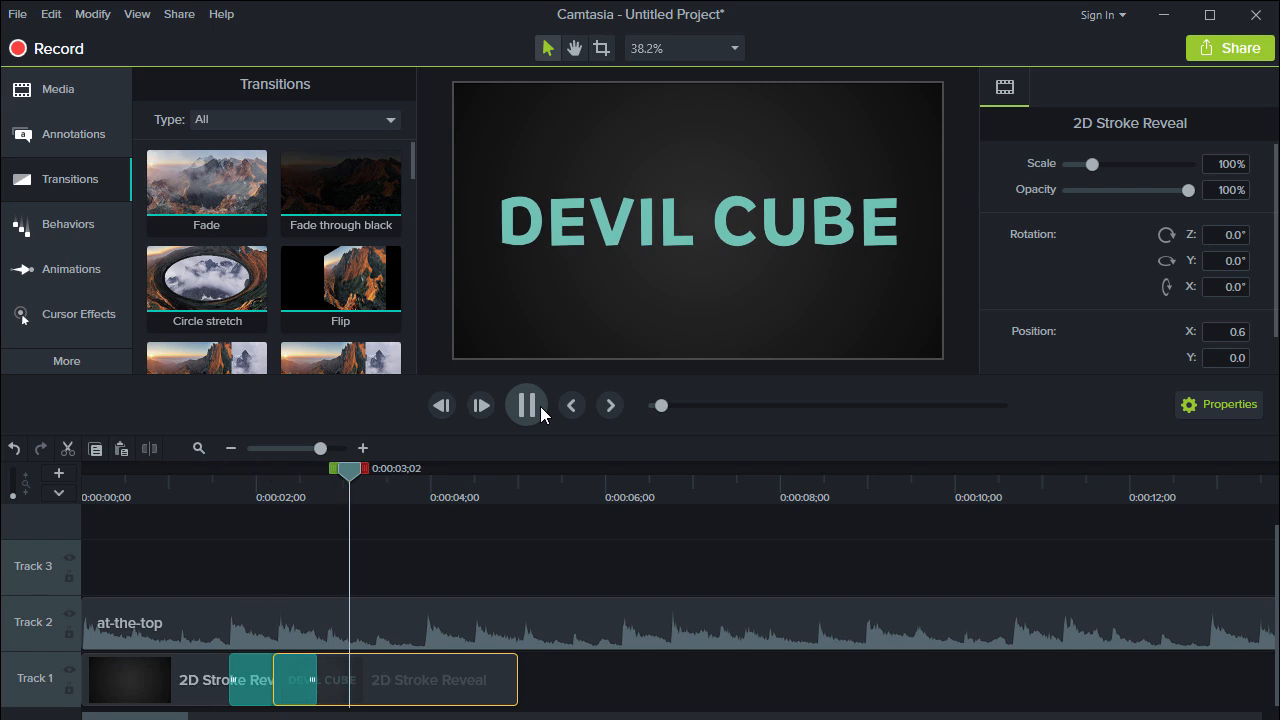
pyautogui.click(538, 408)
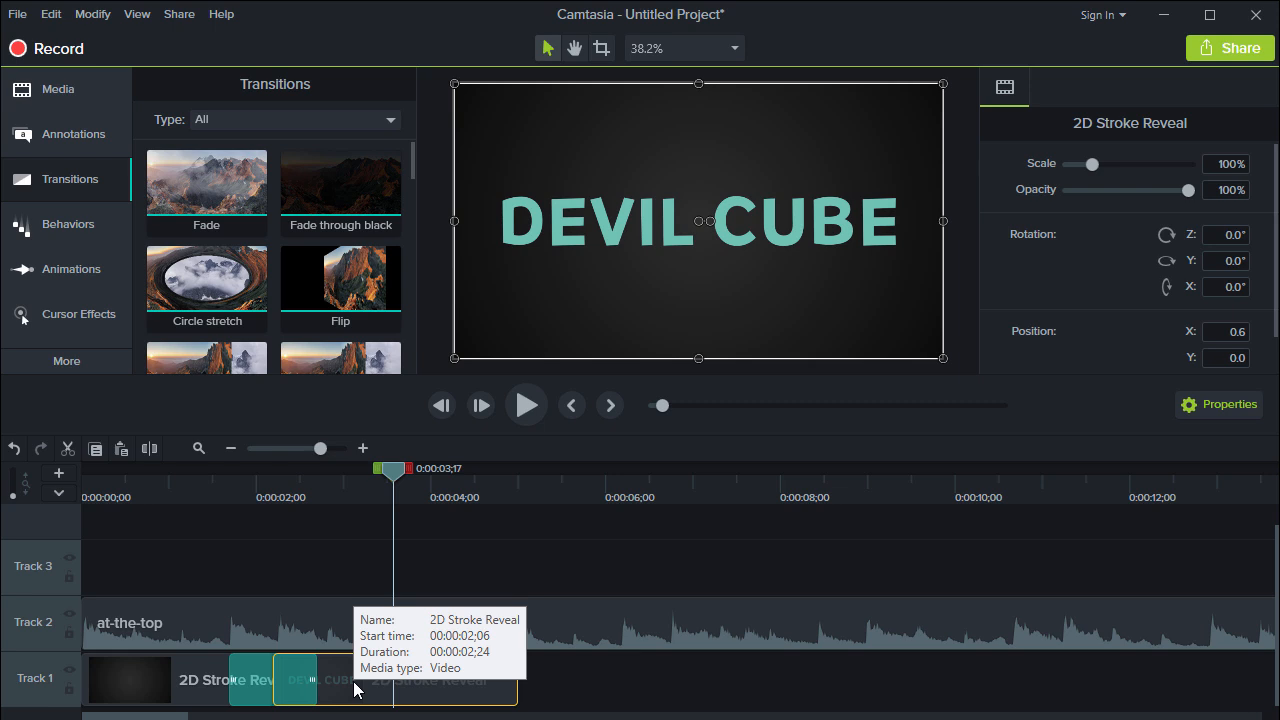
# - Delete the Fade from both Track 1 clips and trim the second clip's start to just past 3 seconds
pyautogui.moveTo(275, 676); pyautogui.dragTo(324, 675)
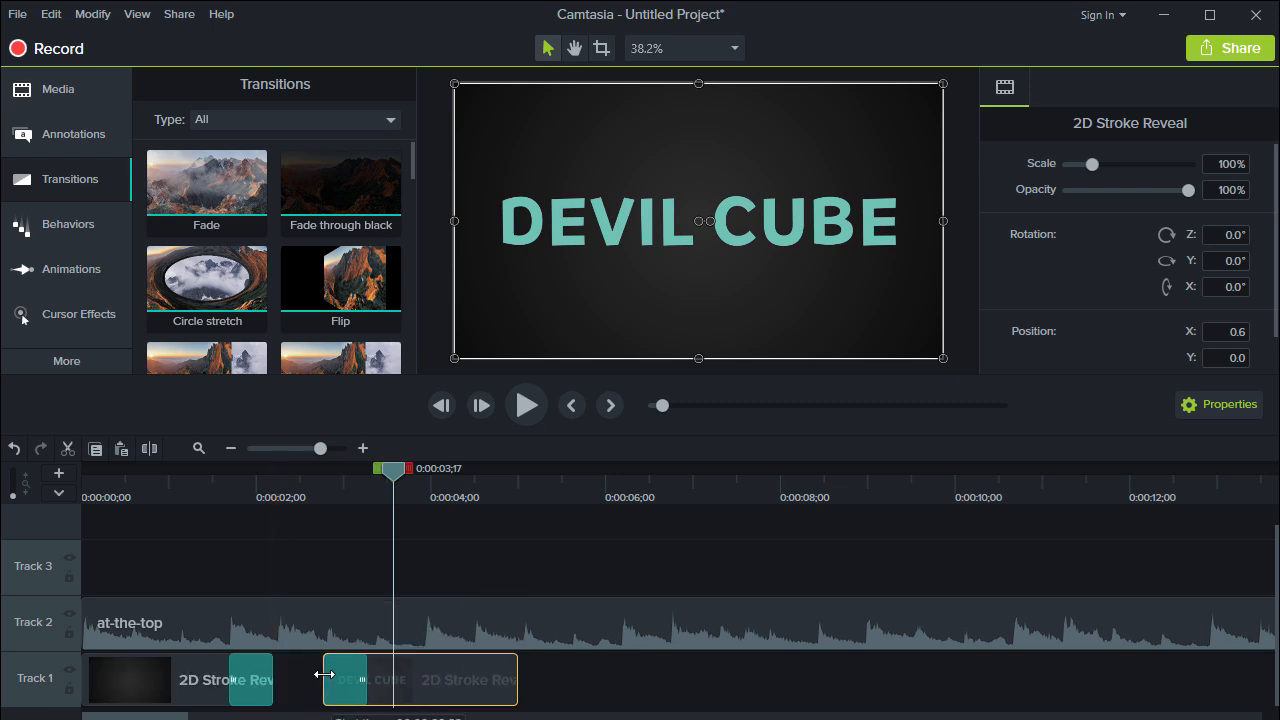
pyautogui.click(340, 686)
pyautogui.press('Delete')
pyautogui.click(246, 670)
pyautogui.press('Delete')
pyautogui.moveTo(324, 683); pyautogui.dragTo(359, 683)
# - Trim the first clip's end to about 1.4 seconds and move the second clip directly against it
pyautogui.moveTo(384, 470)
pyautogui.mouseDown()
pyautogui.moveTo(235, 490)
pyautogui.moveTo(272, 495)
pyautogui.moveTo(259, 495)
pyautogui.mouseUp()
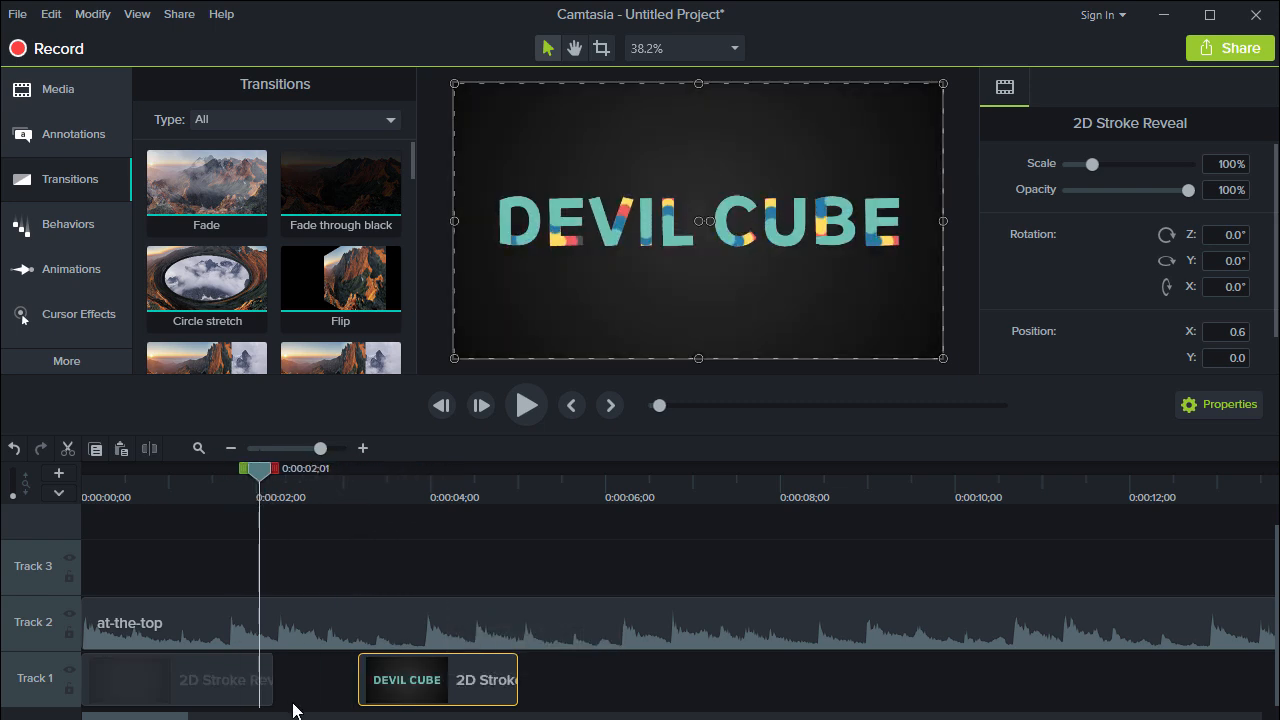
pyautogui.moveTo(272, 683); pyautogui.dragTo(200, 683)
pyautogui.moveTo(144, 477); pyautogui.dragTo(177, 478)
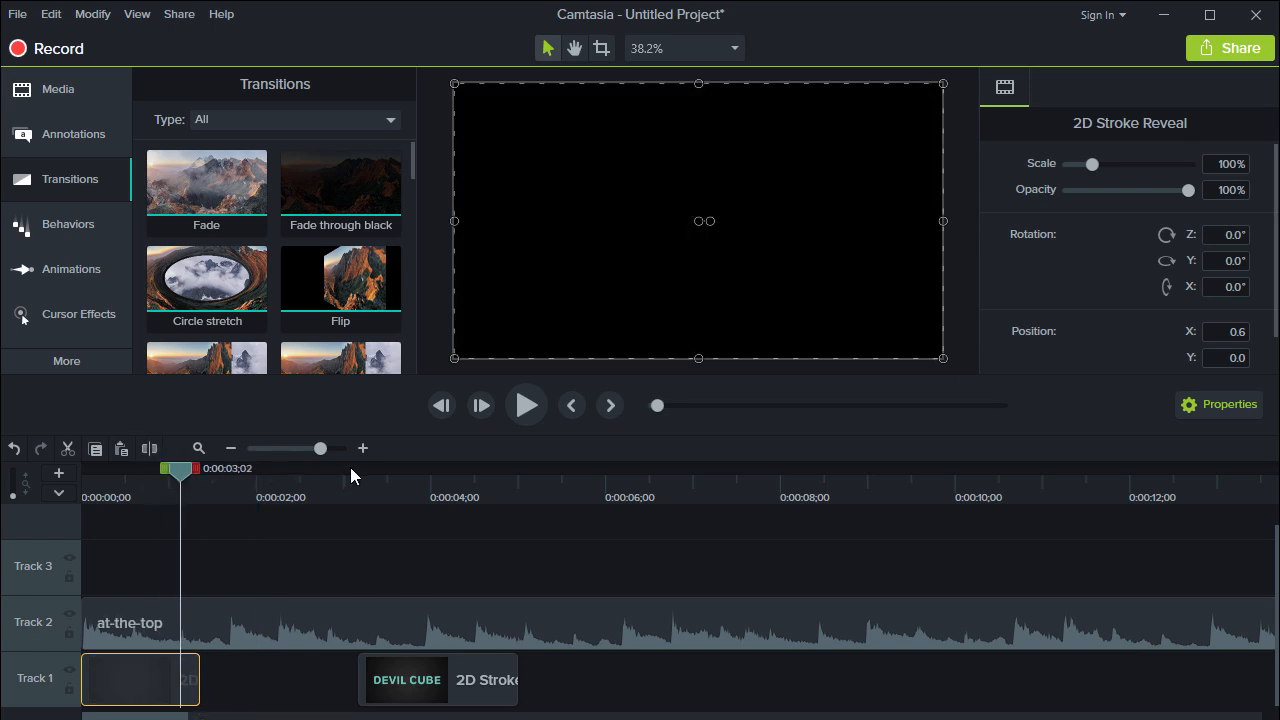
pyautogui.click(355, 477)
pyautogui.moveTo(365, 488); pyautogui.dragTo(376, 482)
pyautogui.moveTo(415, 688); pyautogui.dragTo(240, 670)
# - Play back the hard cut between the two trimmed 2D Stroke Reveal clips
pyautogui.click(143, 477)
pyautogui.click(538, 409)
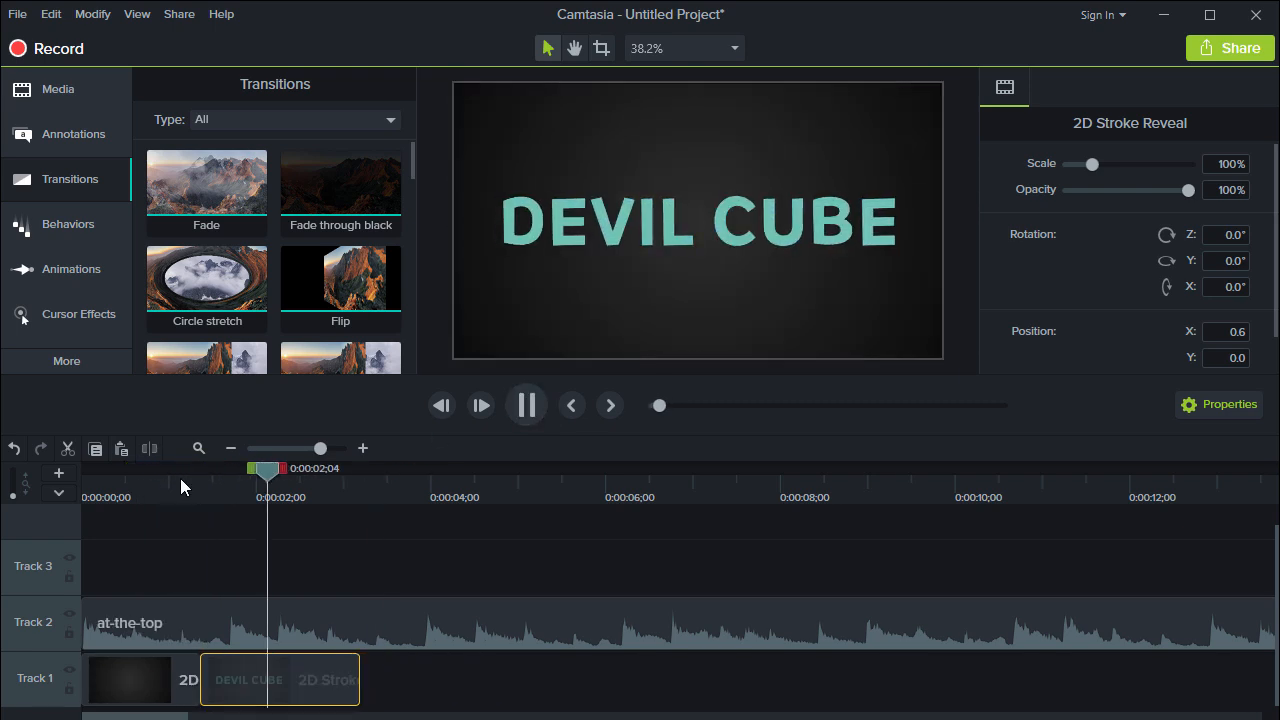
pyautogui.click(166, 477)
pyautogui.click(528, 406)
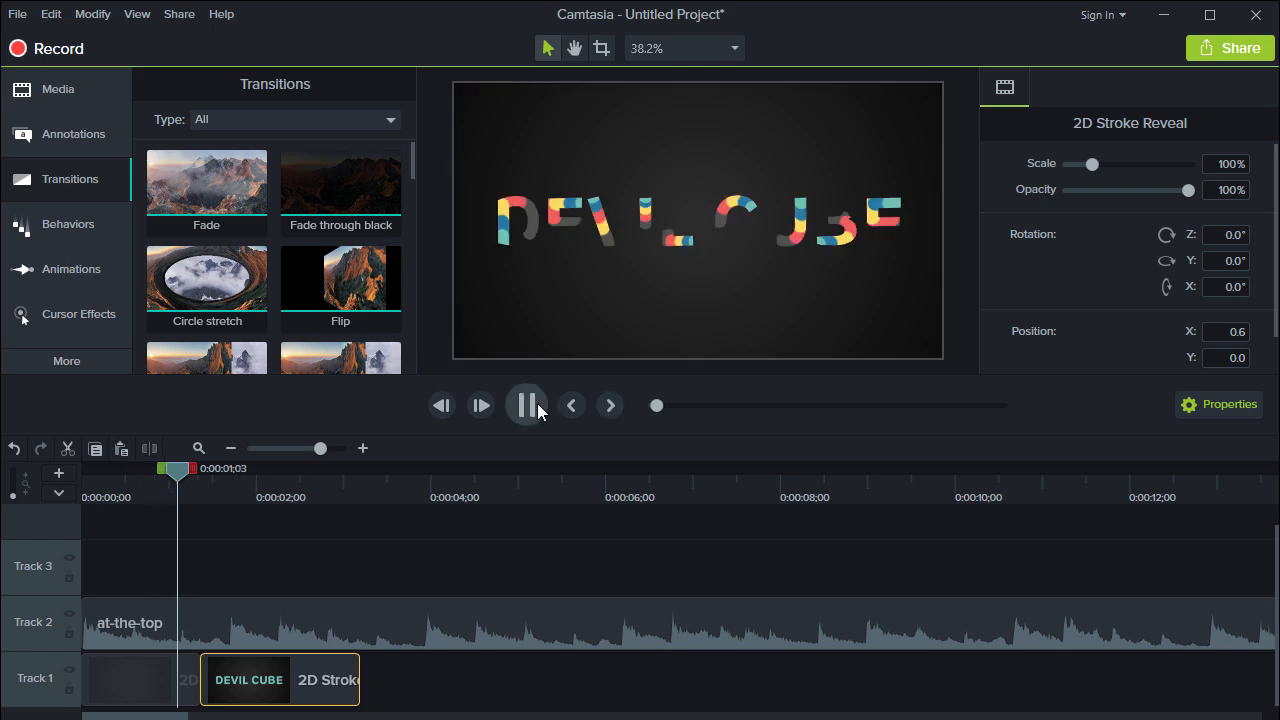
pyautogui.click(530, 407)
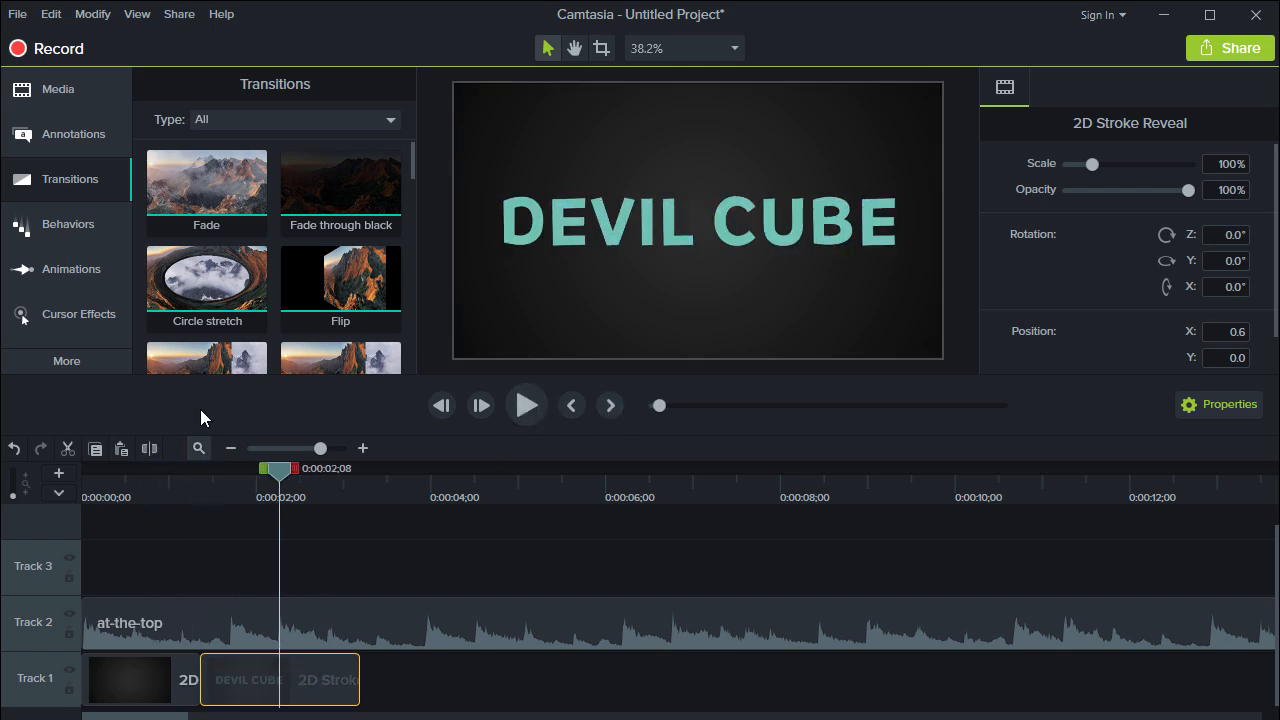
# - Apply a Fade transition at the new cut between the trimmed clips and preview it from 0:00:00;16
pyautogui.moveTo(206, 182); pyautogui.dragTo(197, 693)
pyautogui.click(128, 497)
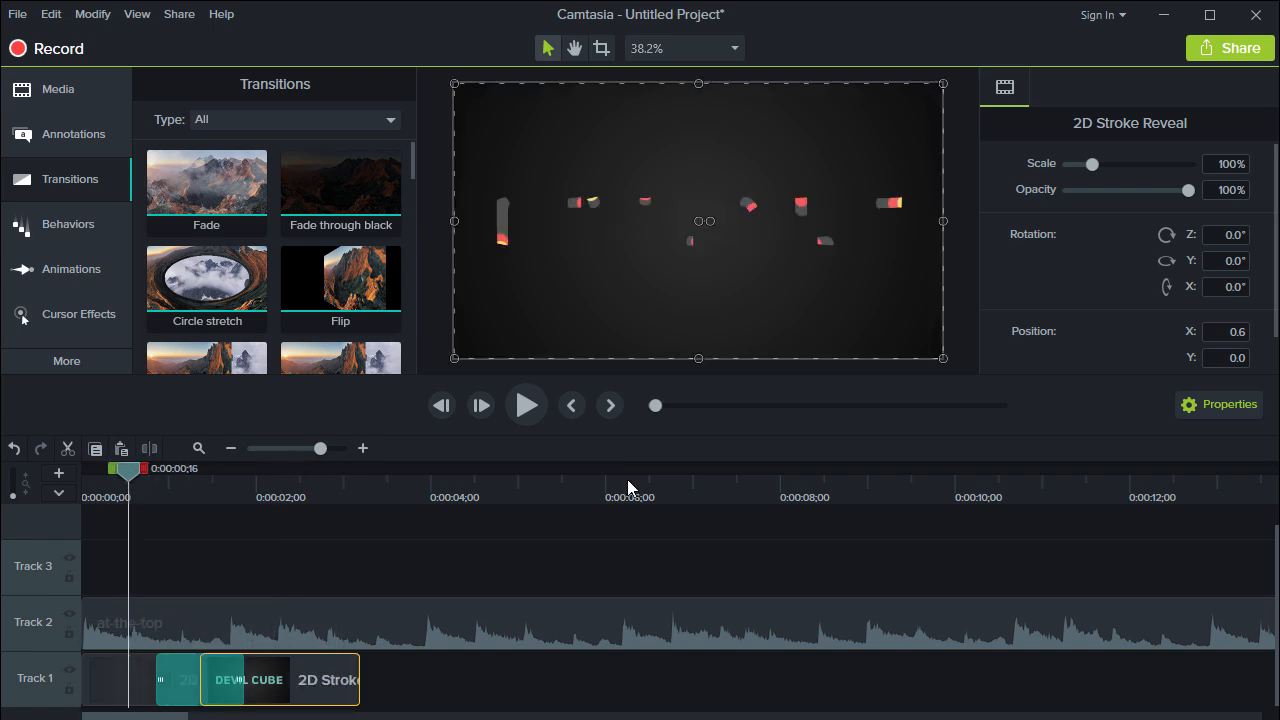
pyautogui.click(527, 405)
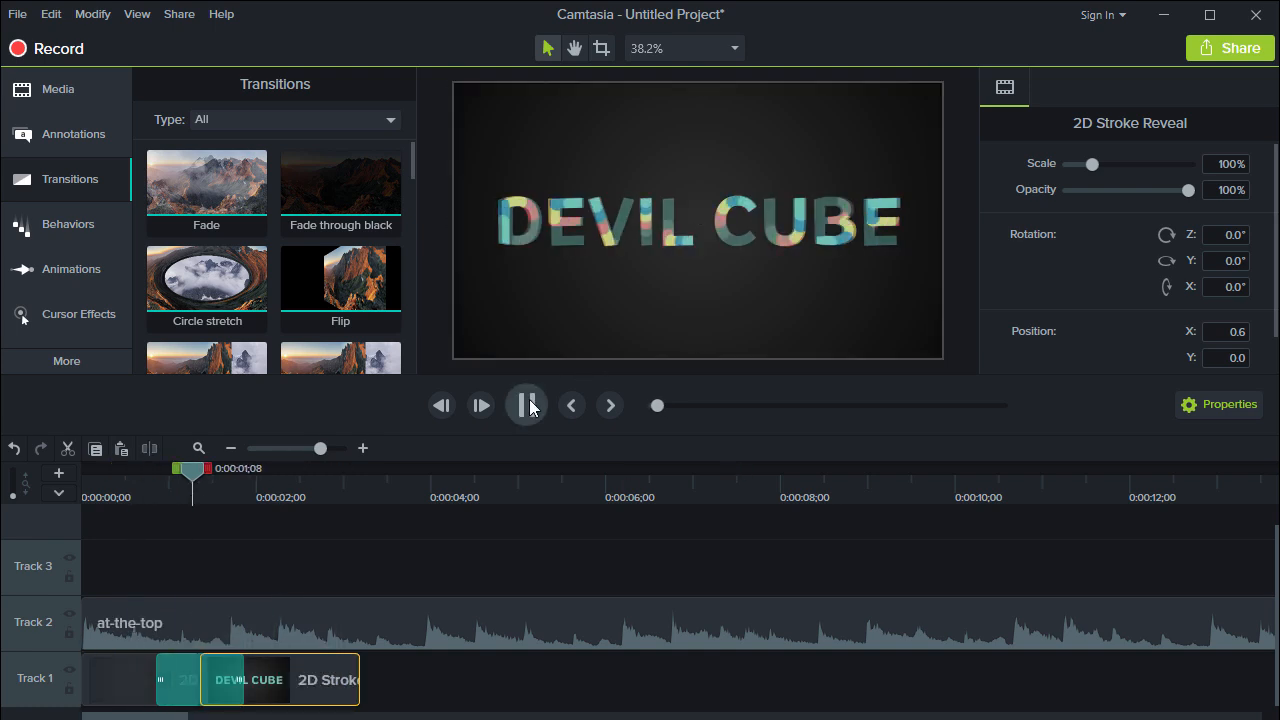
pyautogui.click(127, 494)
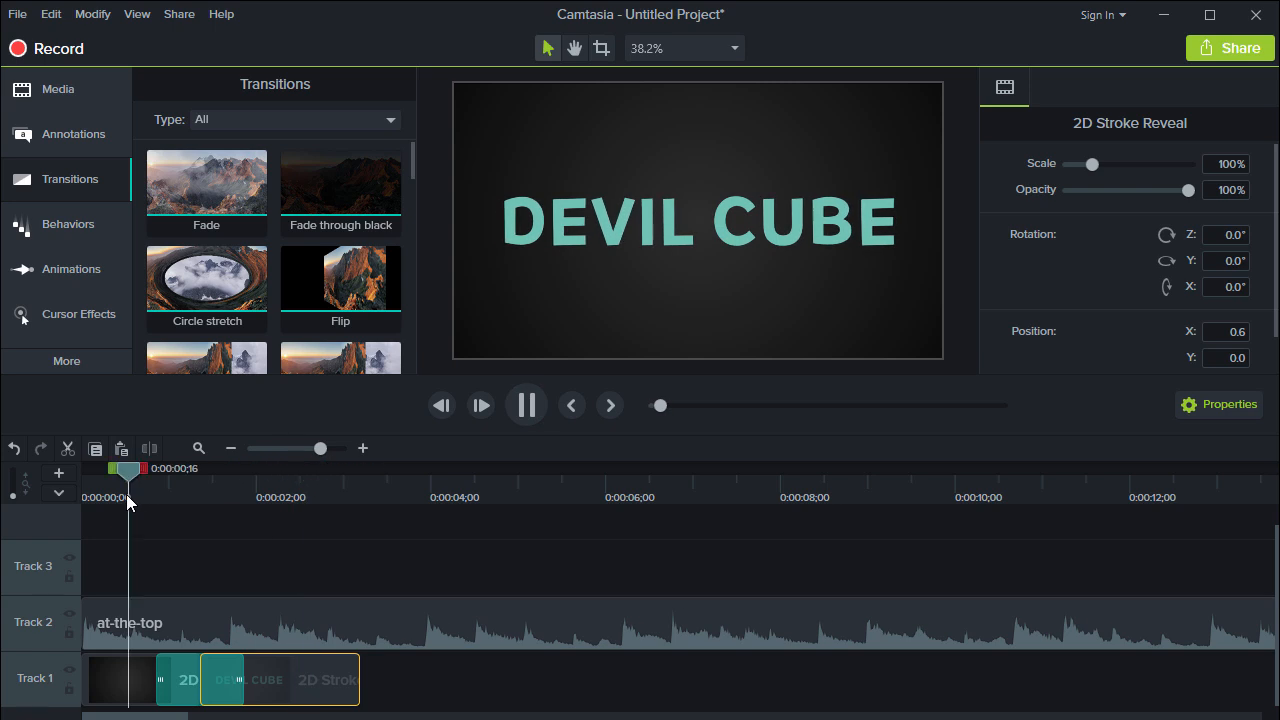
pyautogui.click(517, 411)
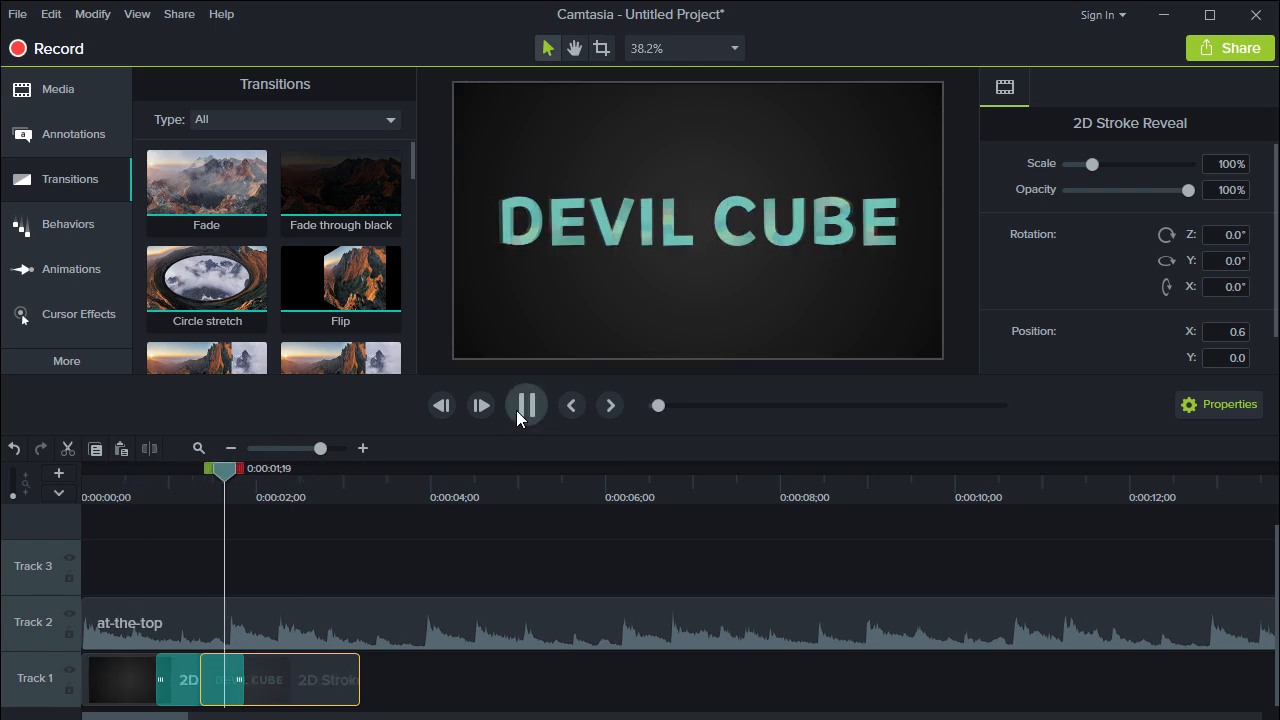
pyautogui.click(516, 410)
# - Shorten the Fade transition to a narrow span around the cut and play it back
pyautogui.click(181, 687)
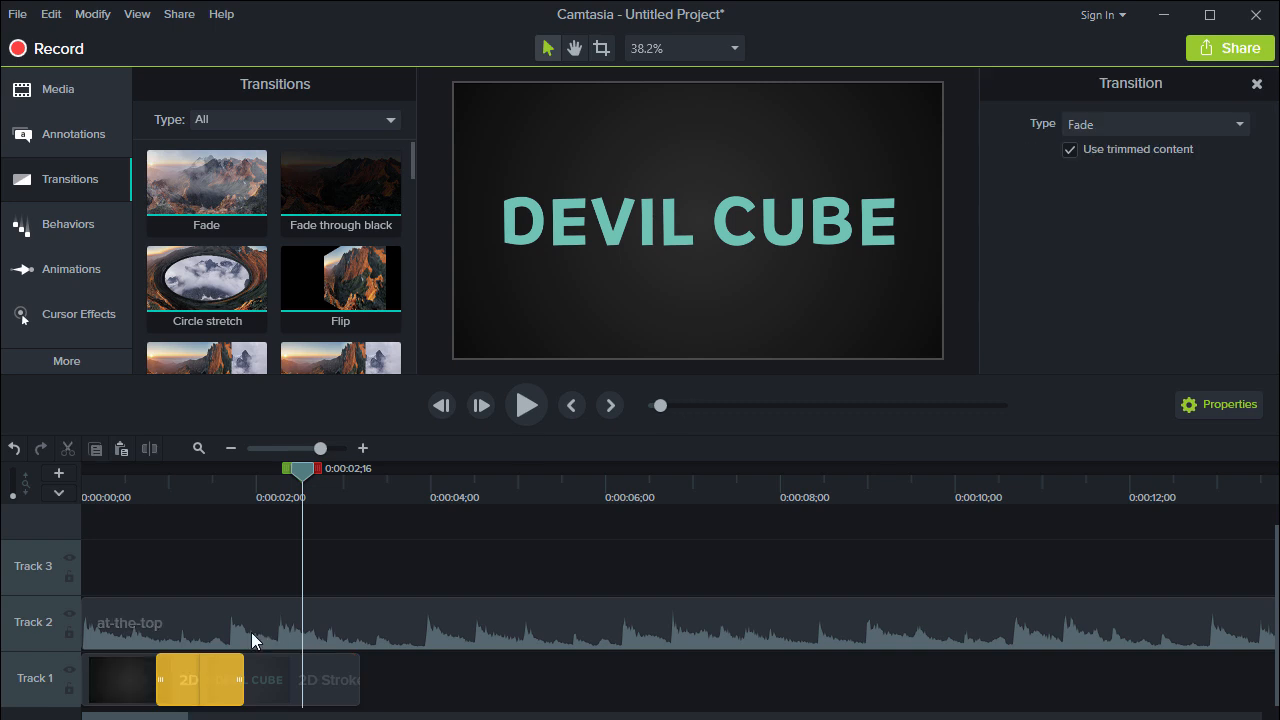
pyautogui.moveTo(158, 682); pyautogui.dragTo(188, 682)
pyautogui.click(183, 498)
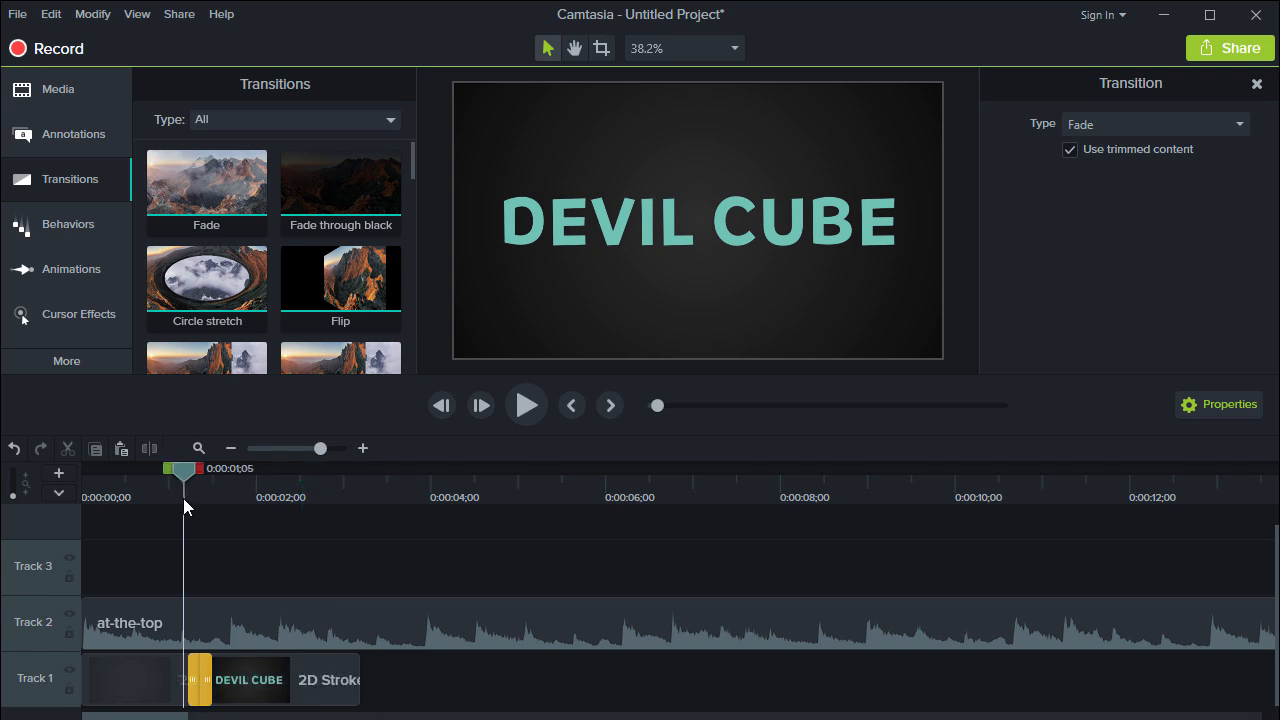
pyautogui.click(534, 404)
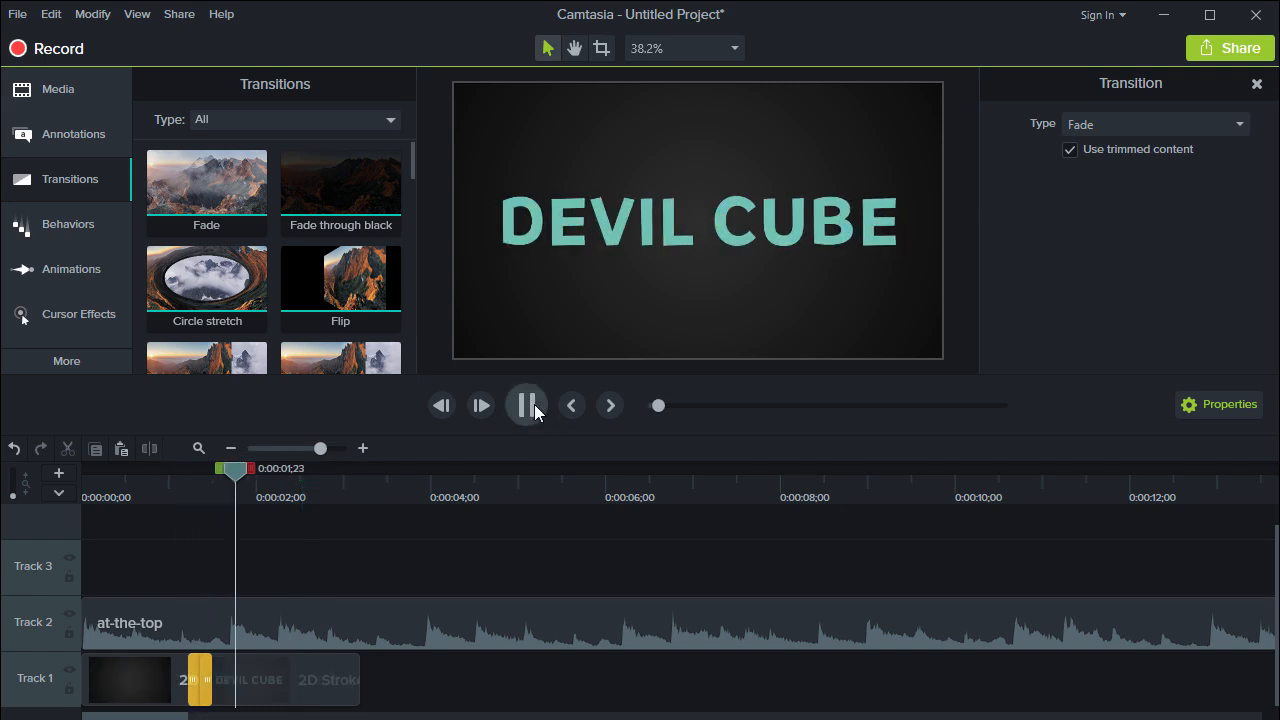
pyautogui.click(154, 495)
pyautogui.click(524, 408)
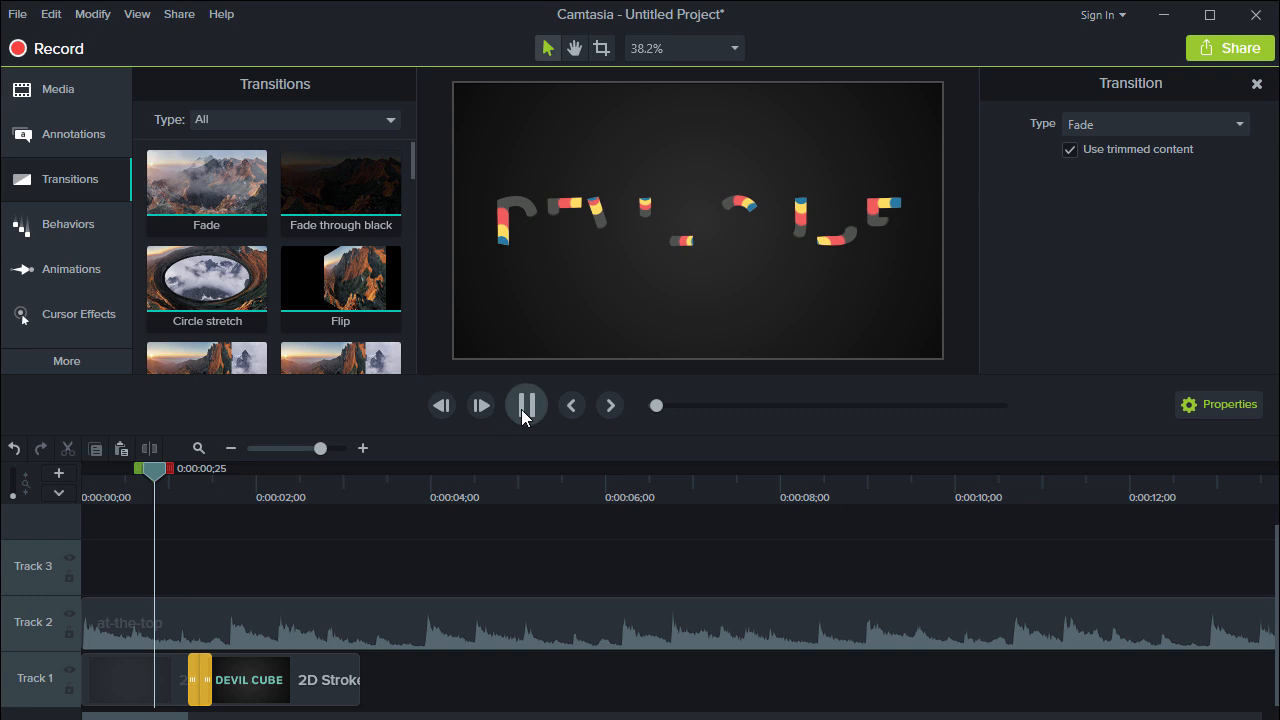
pyautogui.click(524, 410)
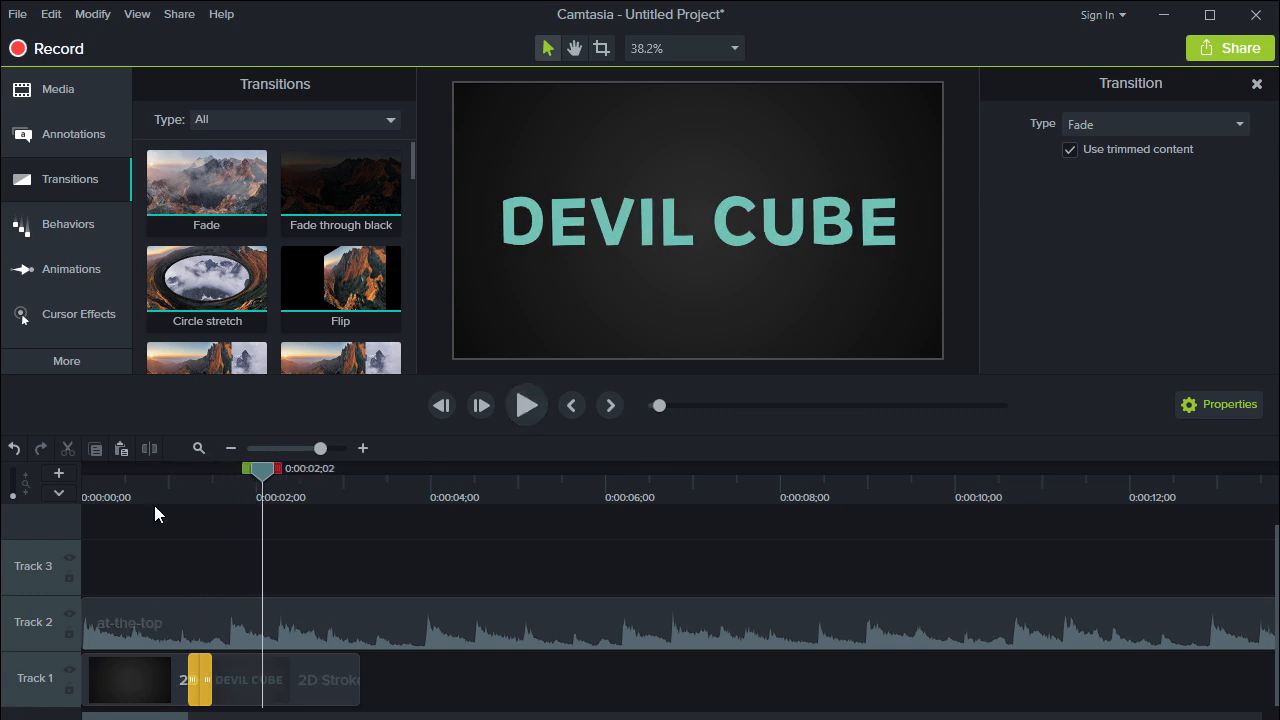
# - Try a slightly larger scale on the second 2D Stroke Reveal clip, and undo the change
pyautogui.click(198, 487)
pyautogui.click(193, 631)
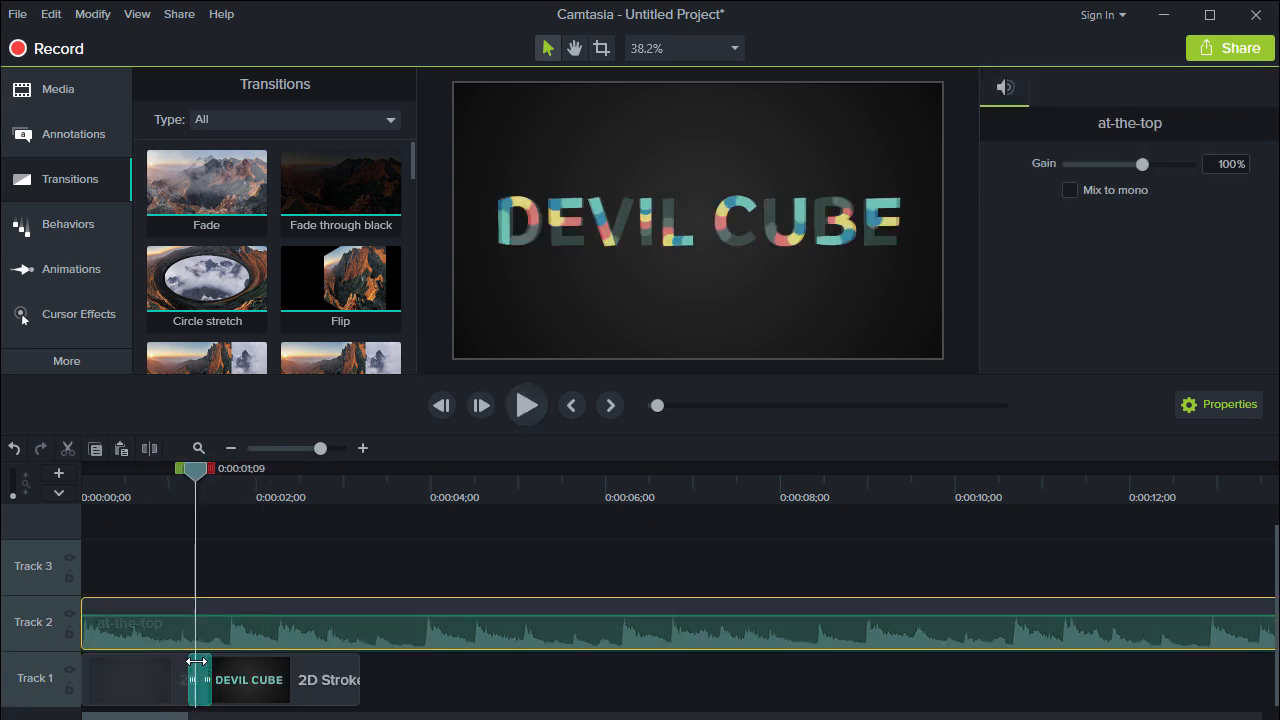
pyautogui.click(205, 677)
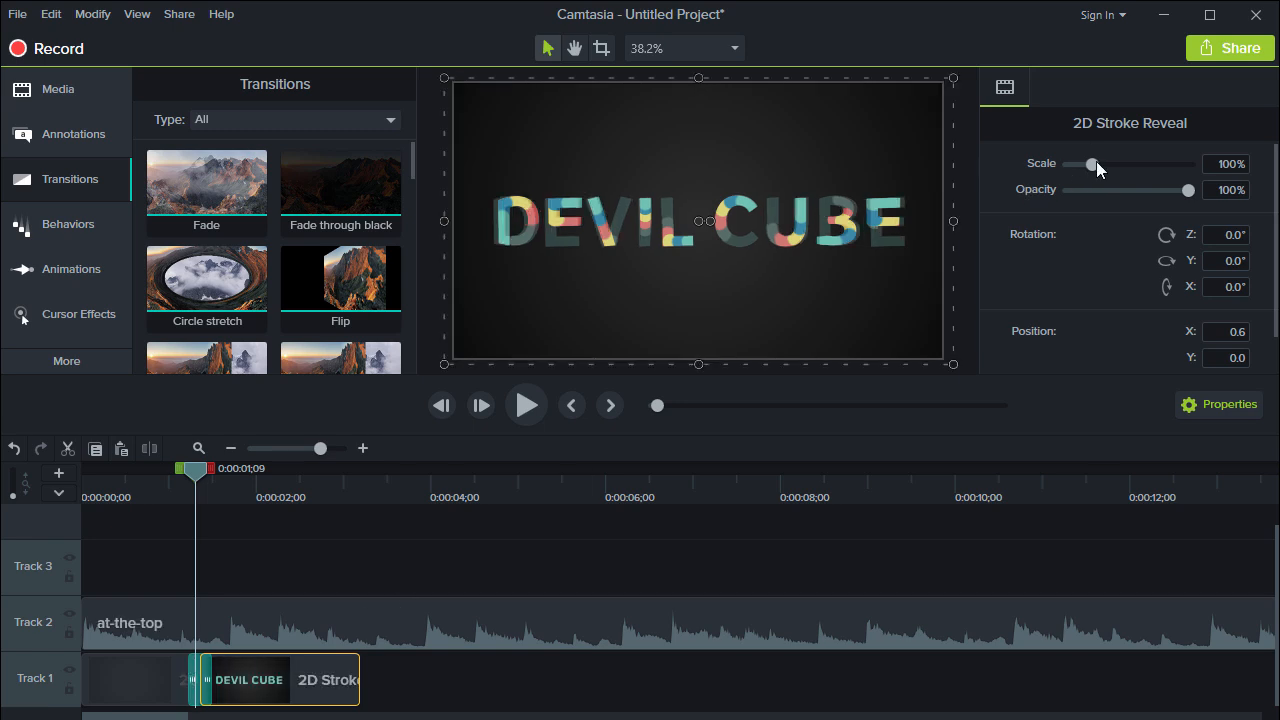
pyautogui.moveTo(1094, 163); pyautogui.dragTo(1108, 161)
pyautogui.hotkey('ctrl', 'z')
pyautogui.click(363, 656)
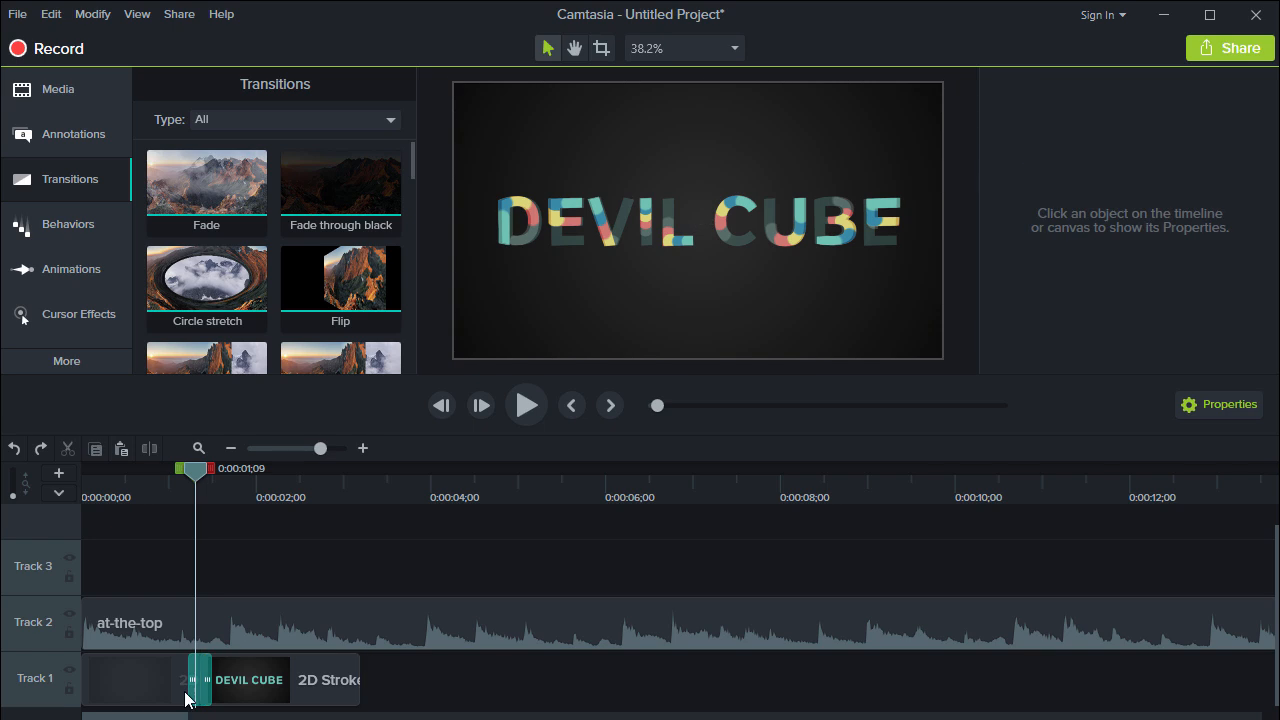
# - Change the transition's type from Fade to Fade through black and play it back from 0:00:01;02
pyautogui.click(199, 680)
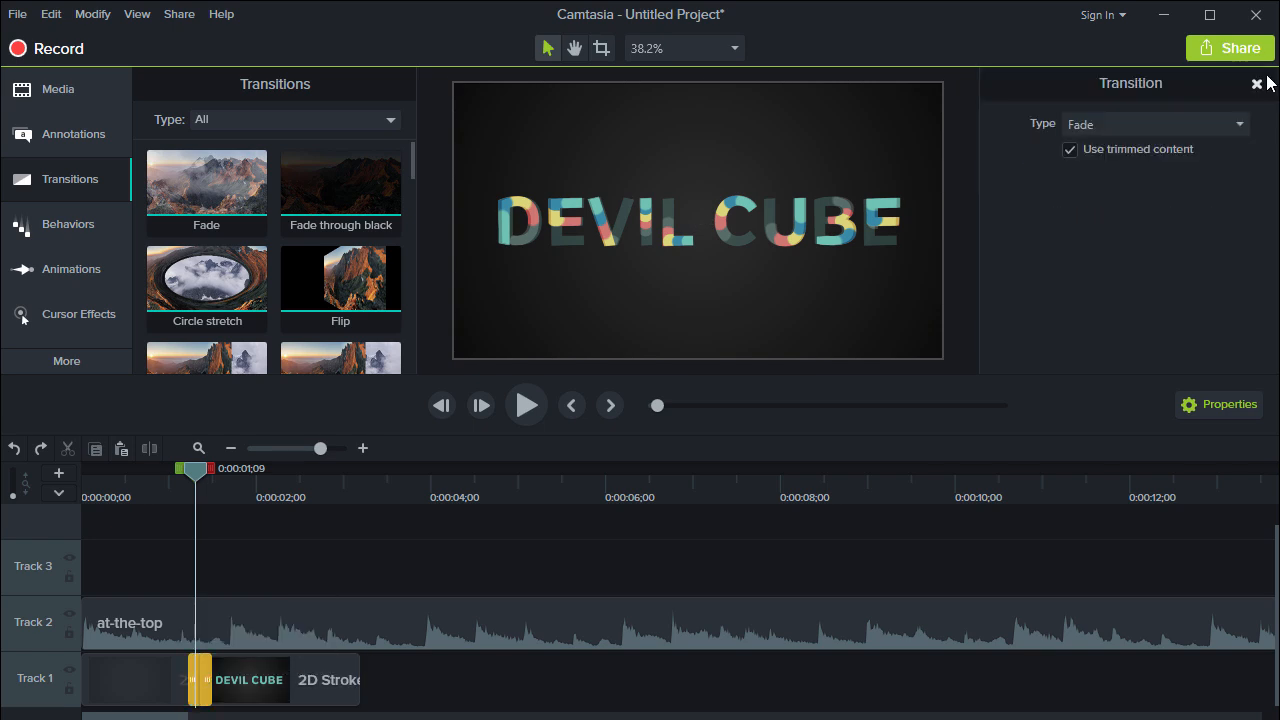
pyautogui.click(1240, 126)
pyautogui.moveTo(1179, 182)
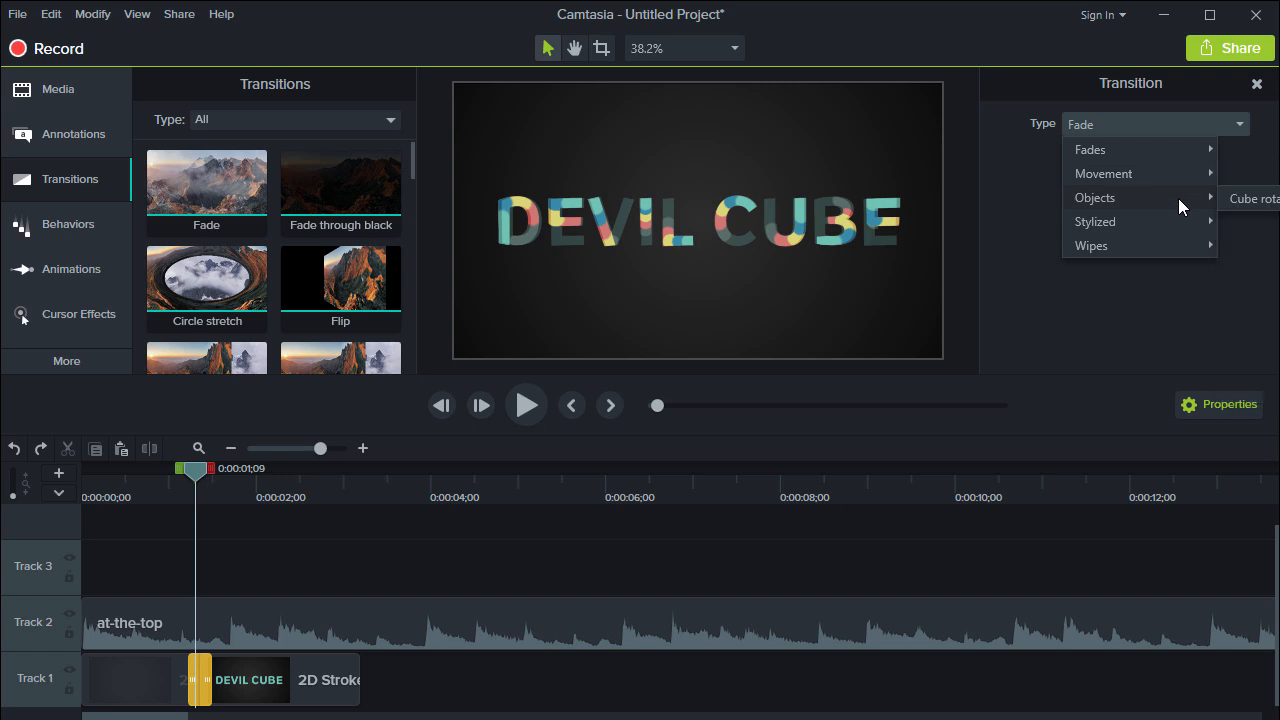
pyautogui.moveTo(1178, 220)
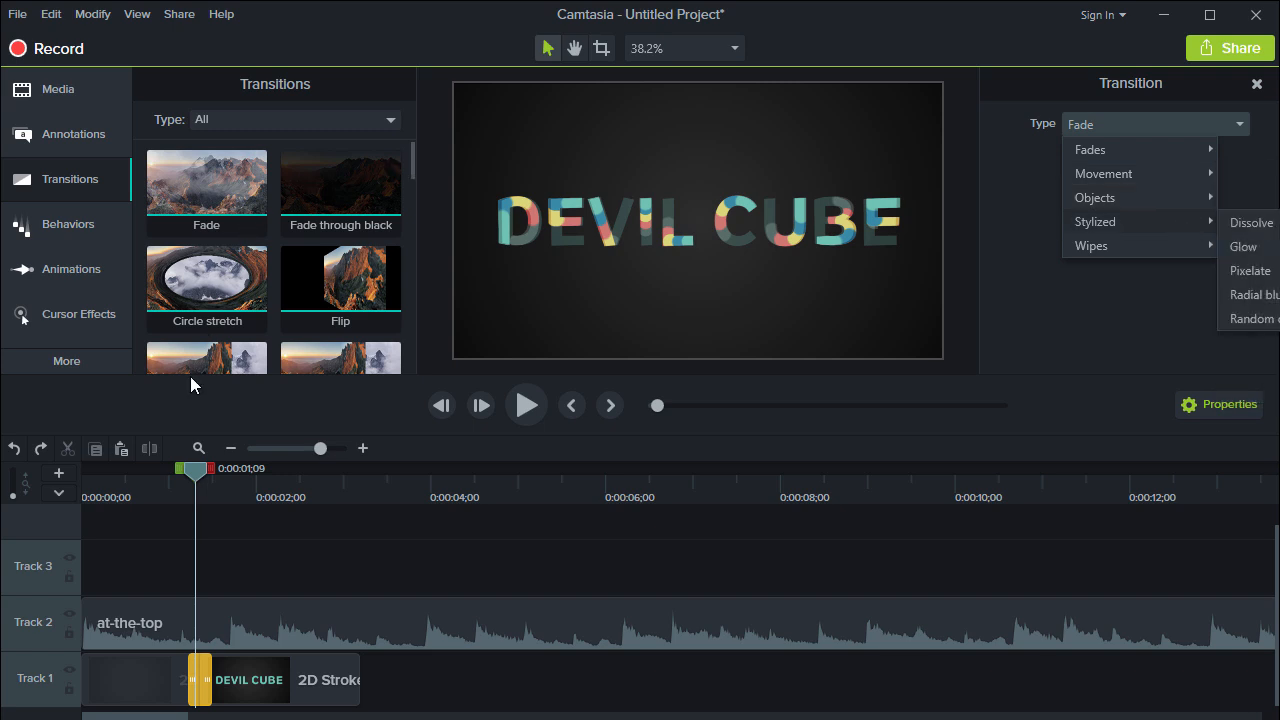
pyautogui.moveTo(1184, 155)
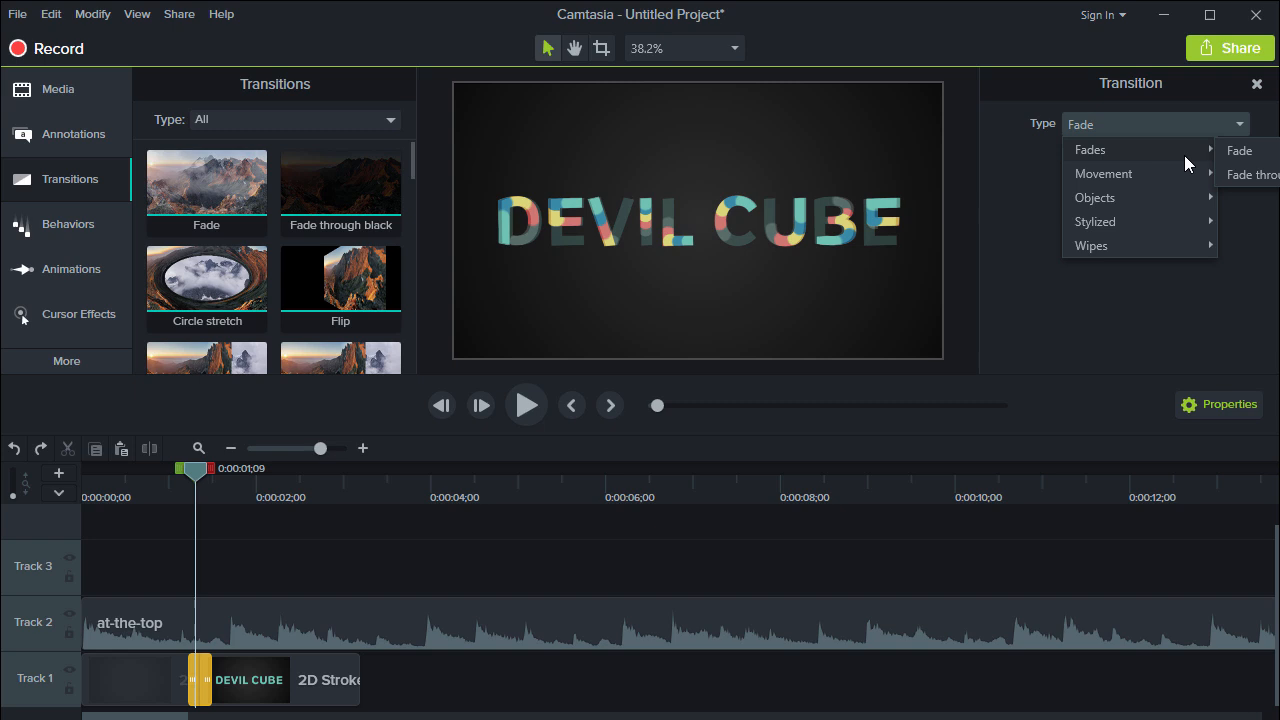
pyautogui.click(1255, 175)
pyautogui.click(178, 498)
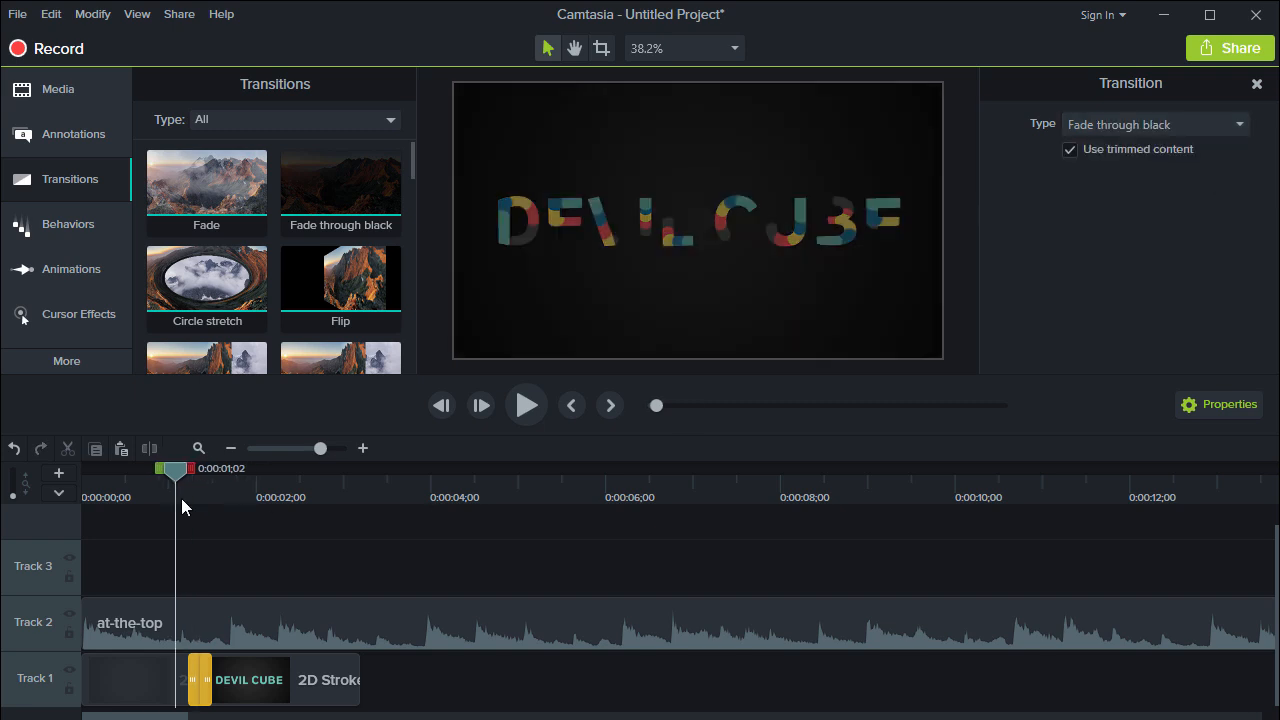
pyautogui.click(526, 417)
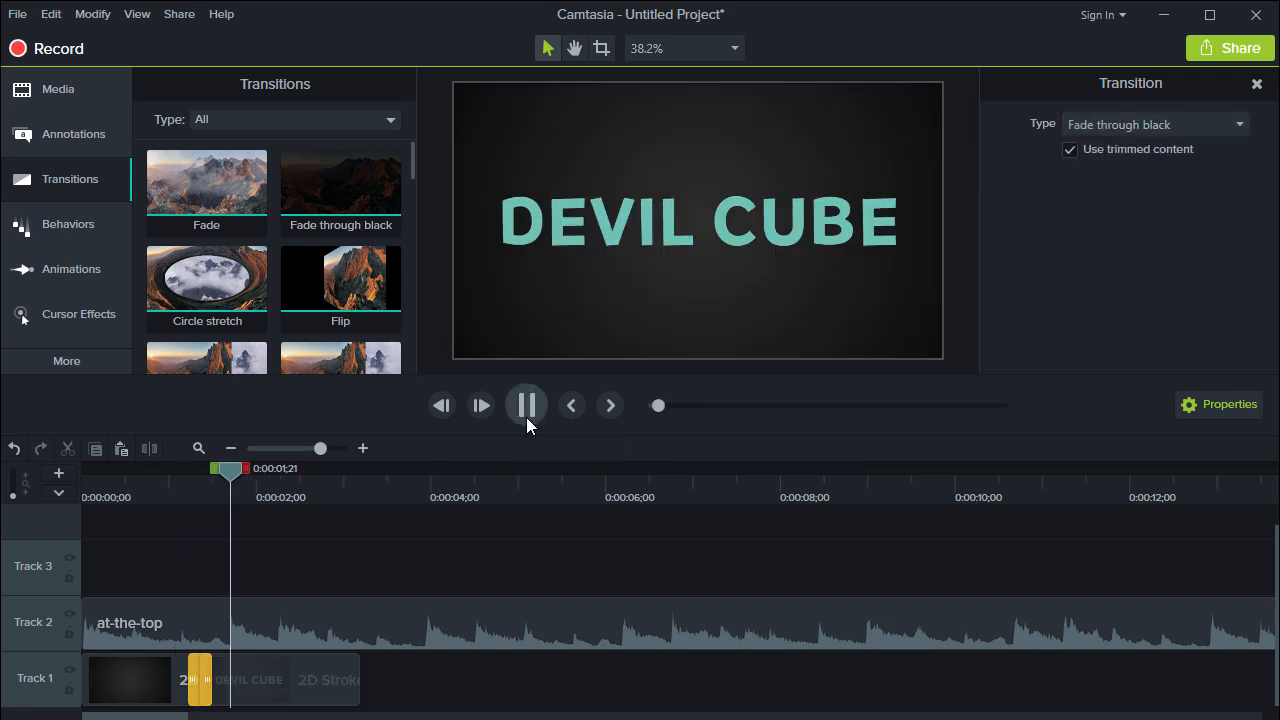
pyautogui.click(526, 417)
# - Lengthen the Fade through black transition symmetrically across the cut and play it back from 0:00:00;08
pyautogui.moveTo(213, 680); pyautogui.dragTo(278, 678)
pyautogui.click(106, 494)
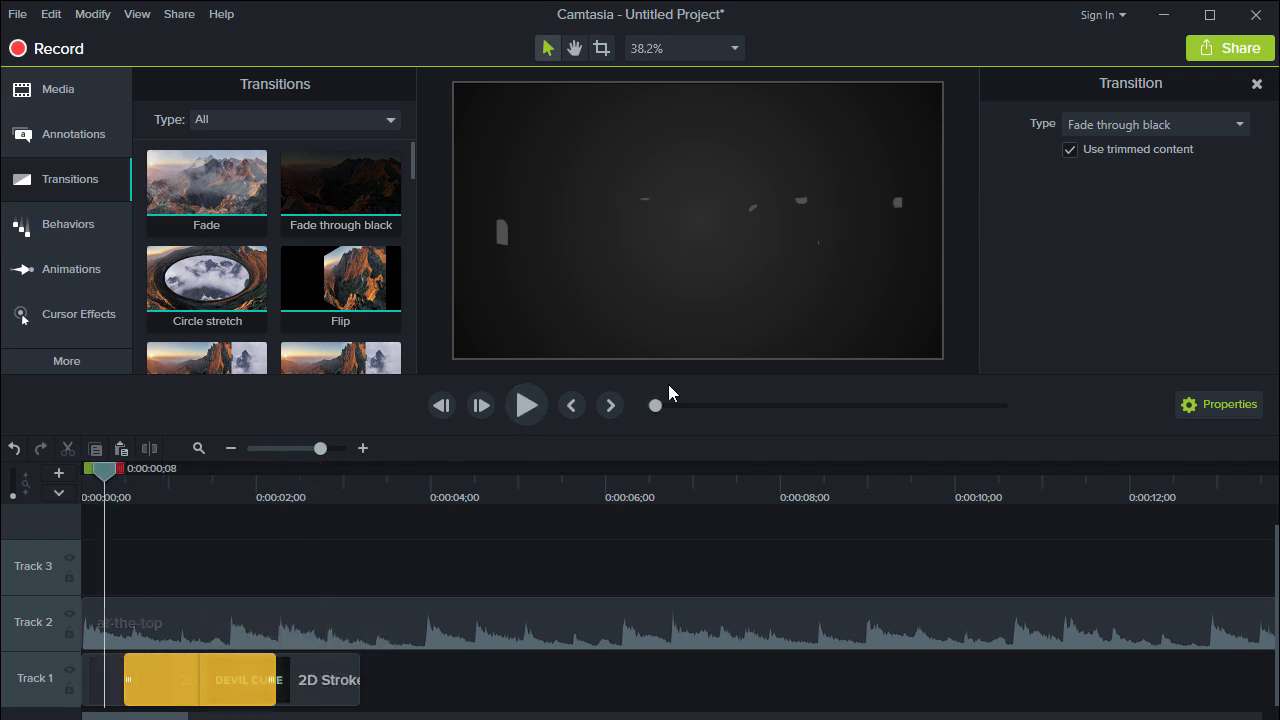
pyautogui.click(541, 408)
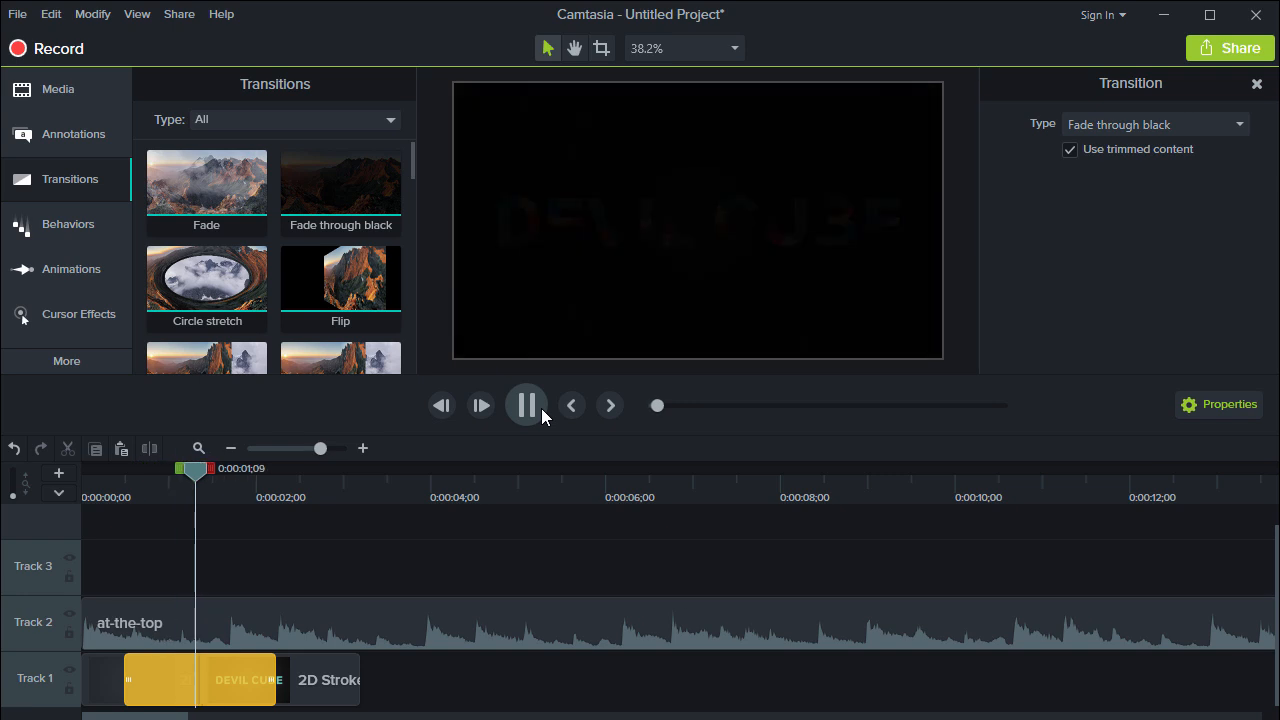
pyautogui.click(530, 406)
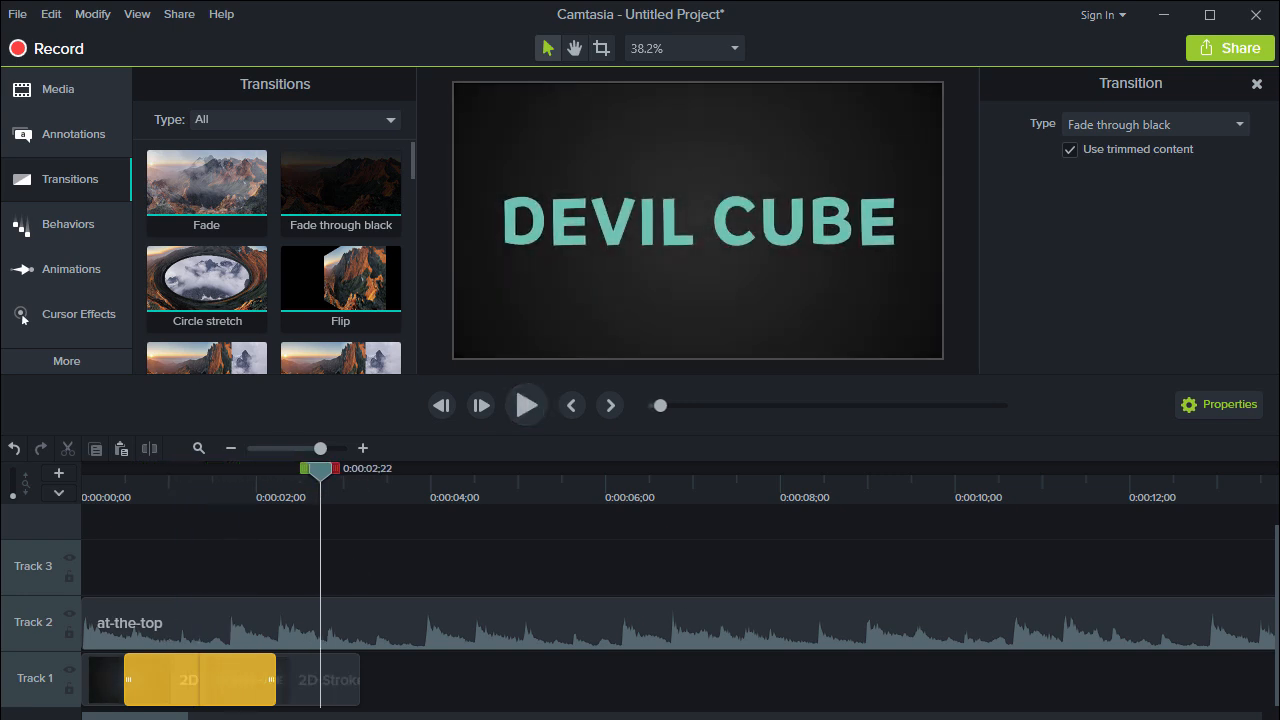
# - Look at the transition type categories and delete the Fade through black transition between the two Track 1 clips
pyautogui.click(1153, 126)
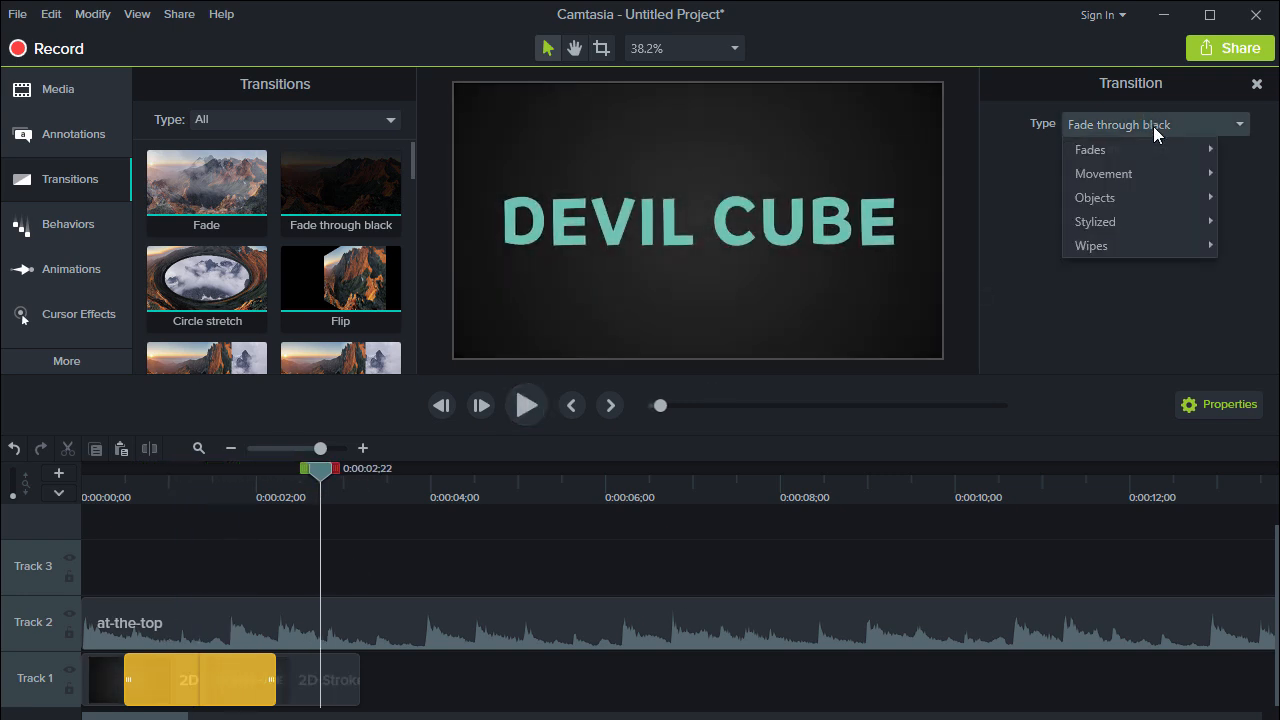
pyautogui.click(1153, 126)
pyautogui.press('Delete')
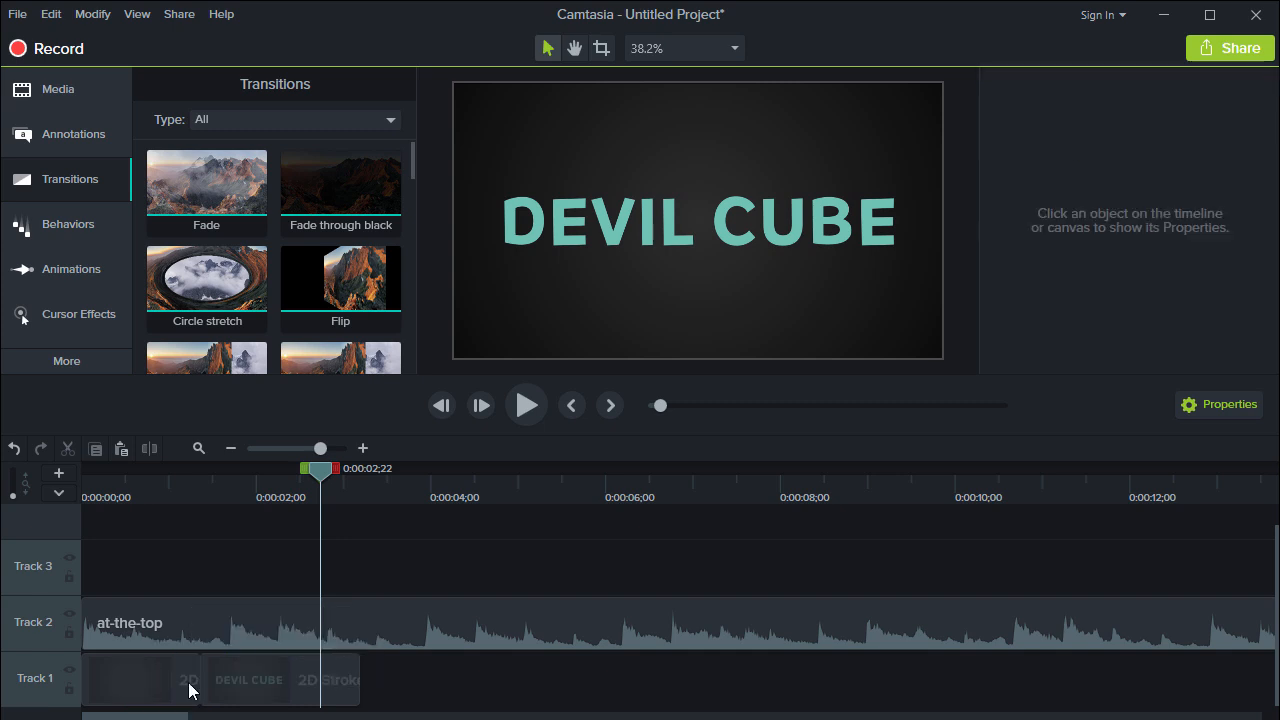
# - Filter the transitions library to Stylized, and look through the available cursor effects
pyautogui.click(292, 117)
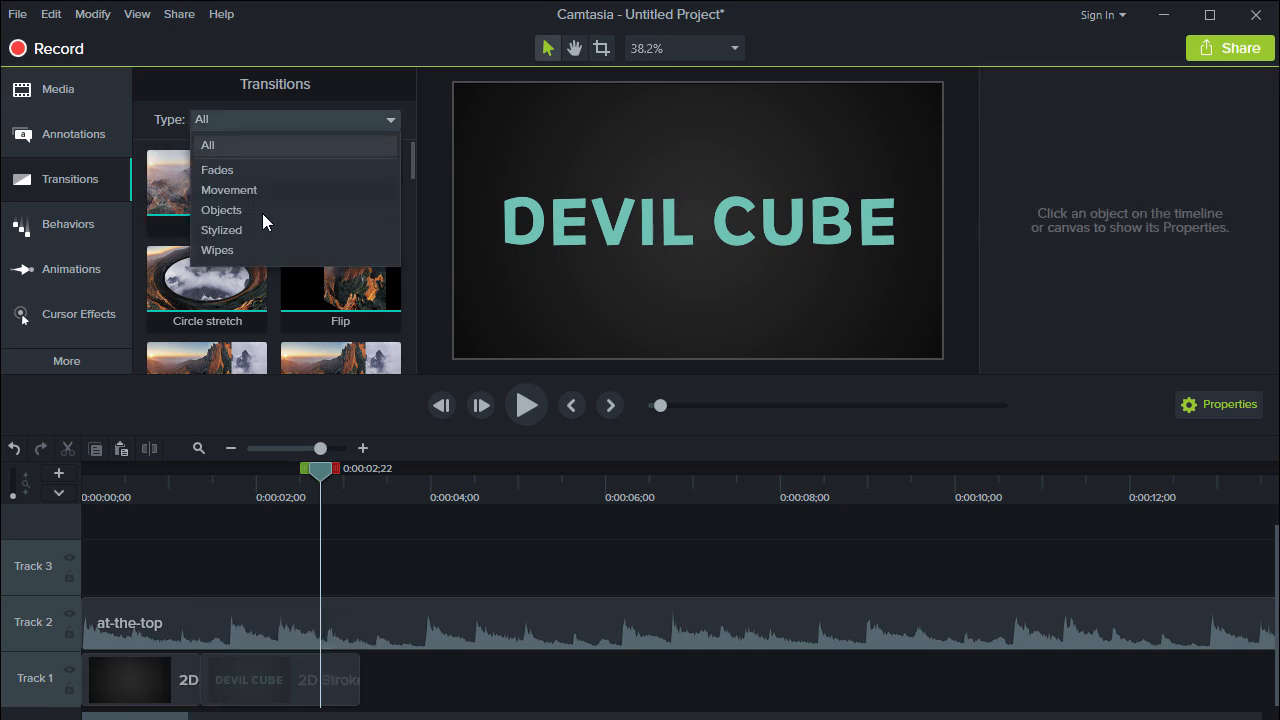
pyautogui.click(240, 231)
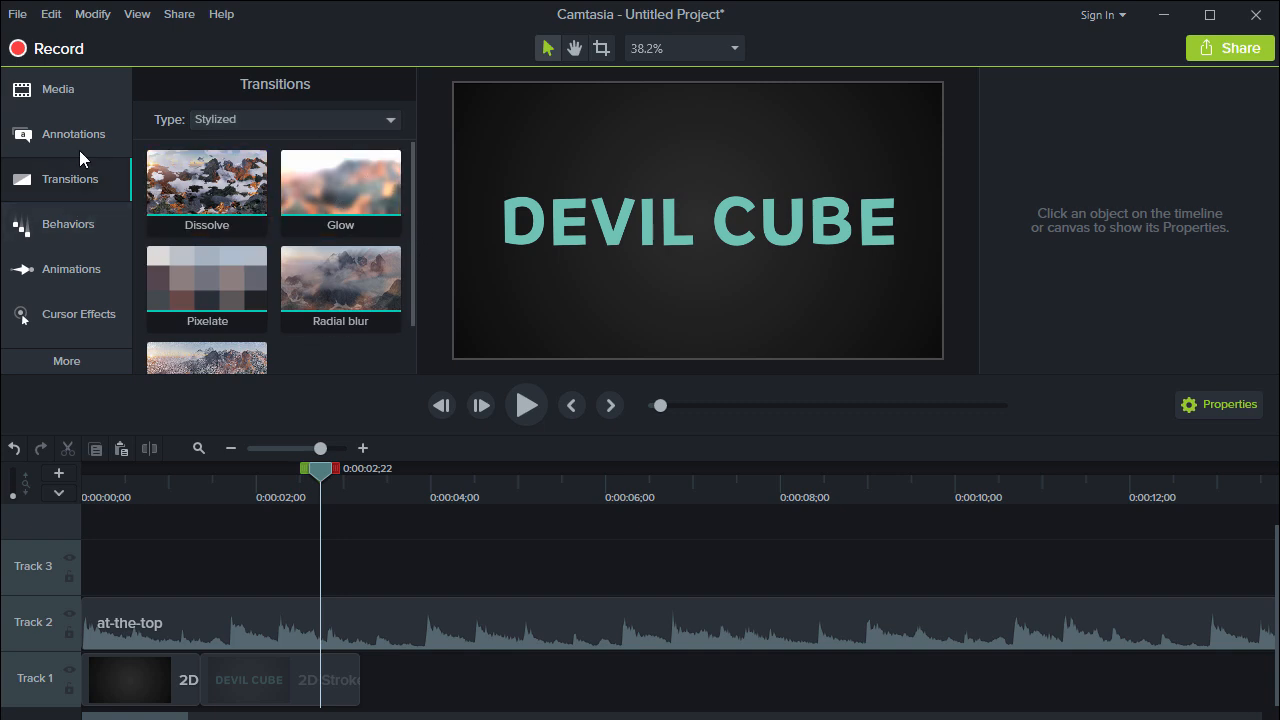
pyautogui.click(100, 302)
pyautogui.moveTo(260, 167); pyautogui.dragTo(218, 212)
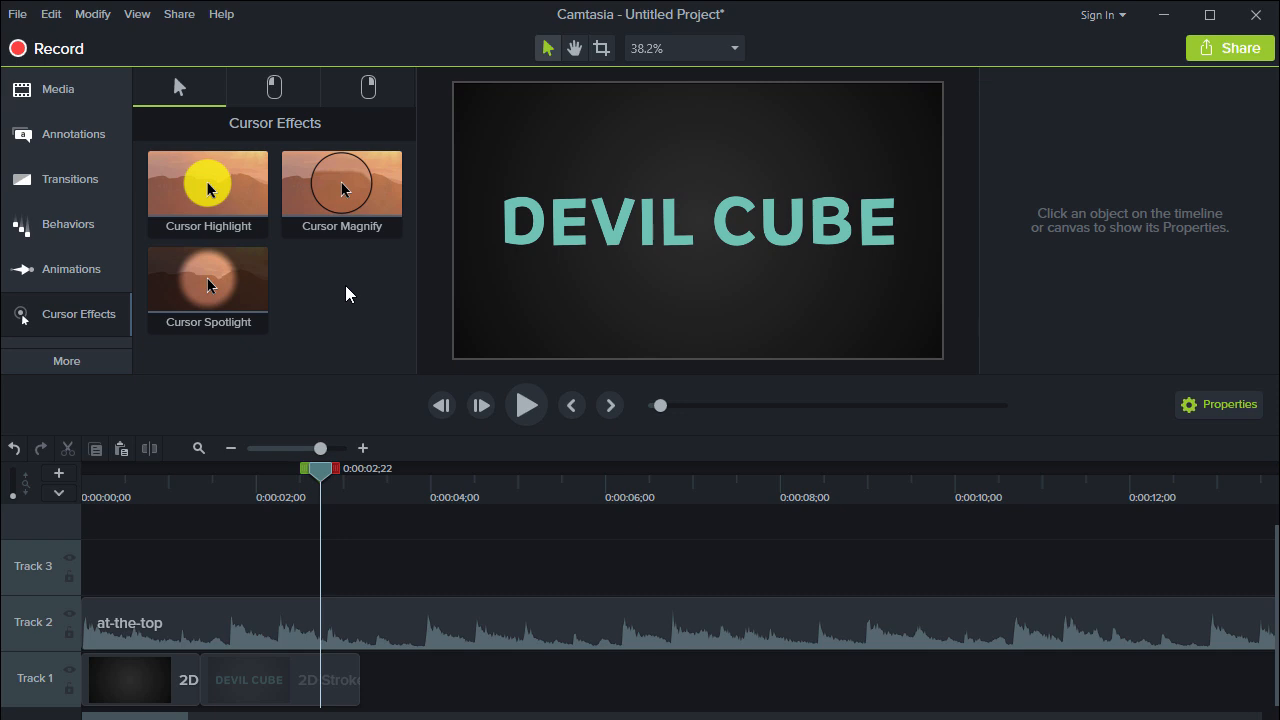
# - Add a Zoom-n-Pan animation at 0:00:01;00 on the first clip, zooming to 163% on the upper-left part of the frame
pyautogui.click(100, 270)
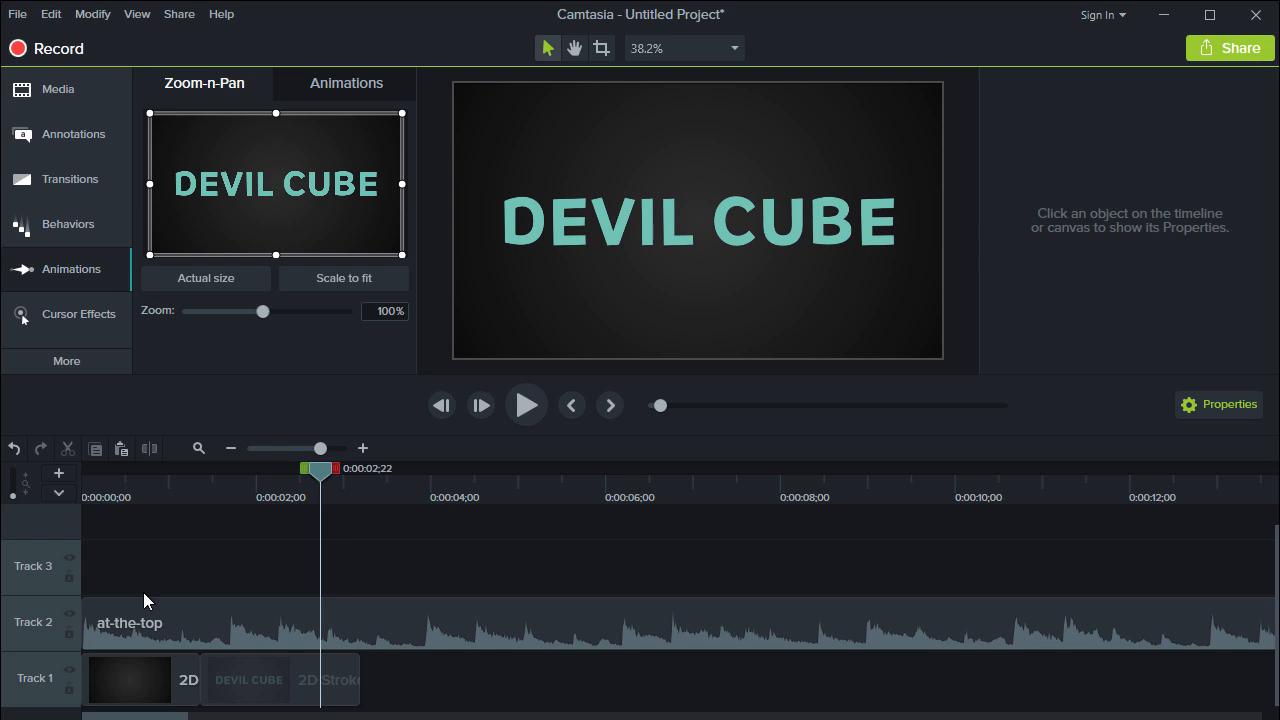
pyautogui.moveTo(169, 489)
pyautogui.mouseDown()
pyautogui.moveTo(97, 484)
pyautogui.moveTo(169, 484)
pyautogui.mouseUp()
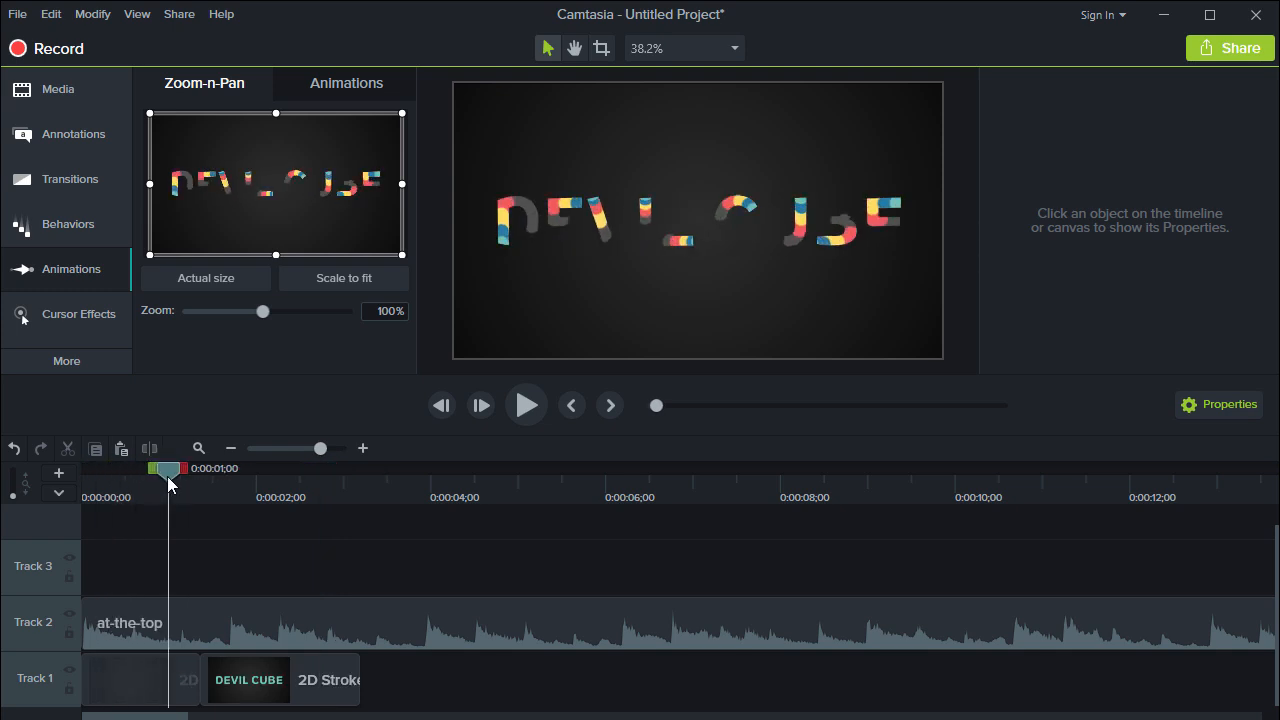
pyautogui.click(320, 90)
pyautogui.click(244, 85)
pyautogui.moveTo(399, 256); pyautogui.dragTo(267, 202)
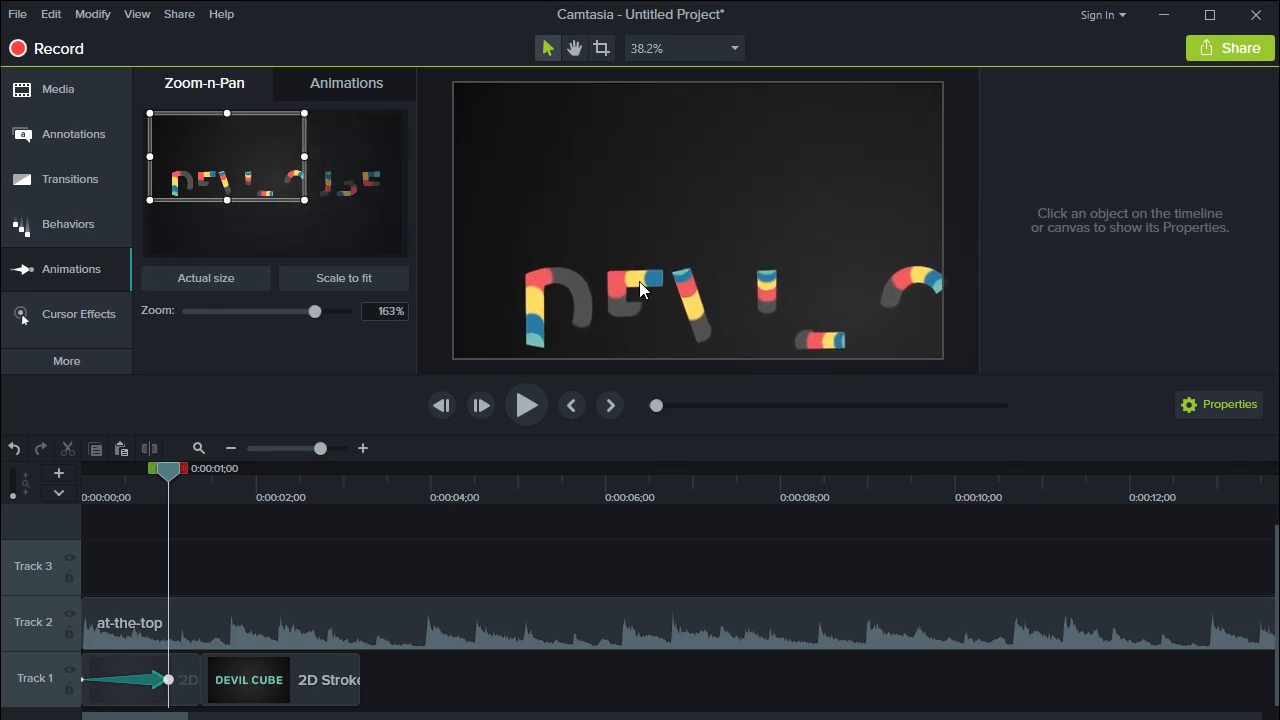
# - Reposition the zoomed clip on the canvas to X 296.1, Y 0.0, and play the zoom back from 0:00:00;00
pyautogui.click(623, 243)
pyautogui.moveTo(623, 243); pyautogui.dragTo(598, 193)
pyautogui.click(124, 489)
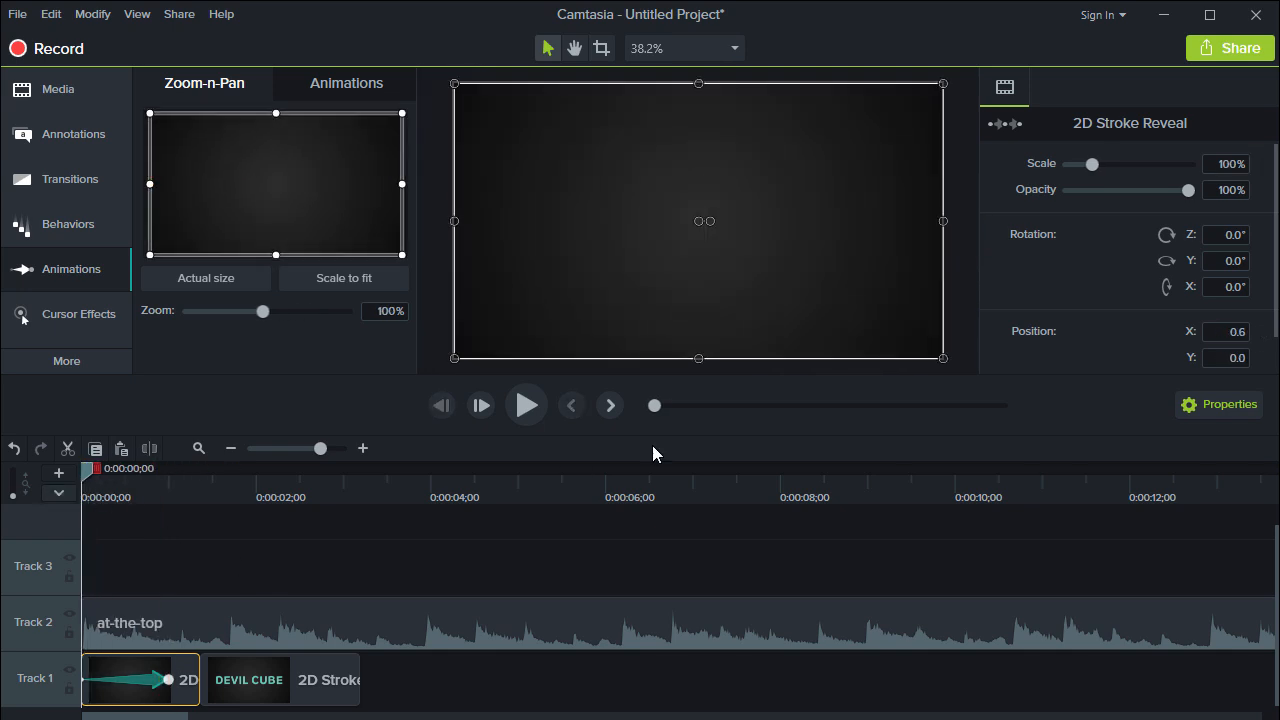
pyautogui.click(530, 408)
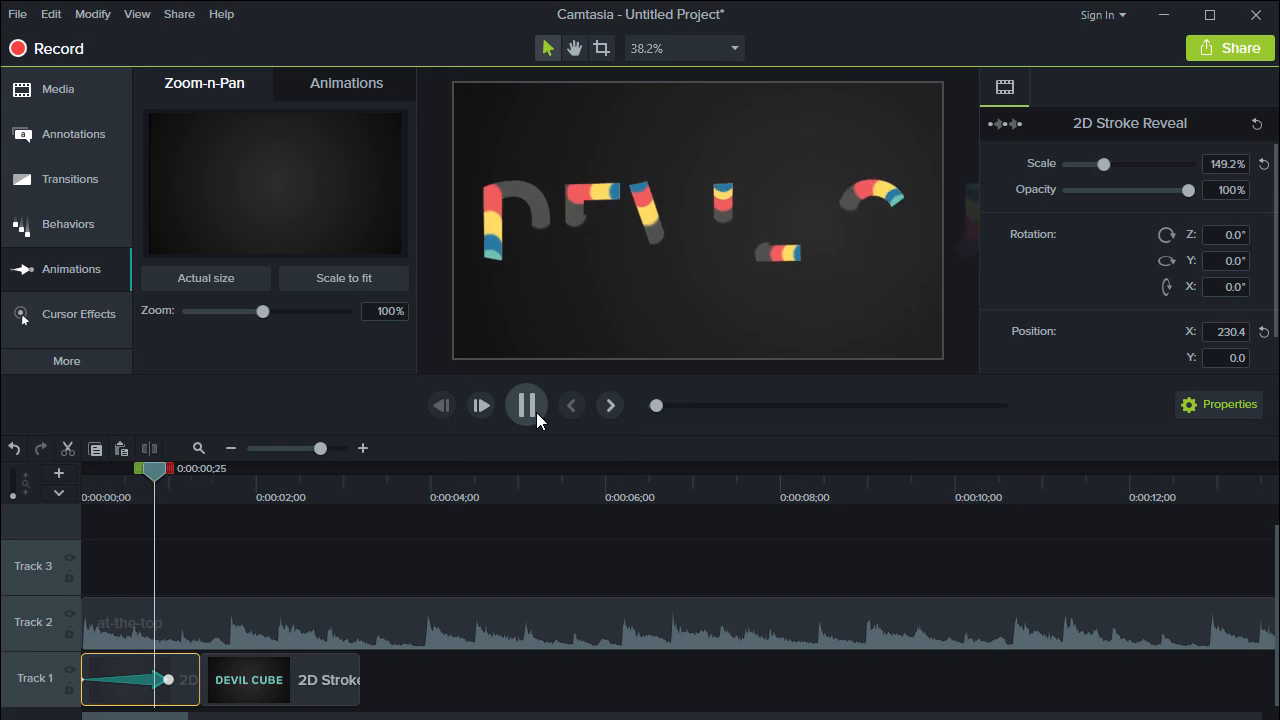
pyautogui.click(515, 414)
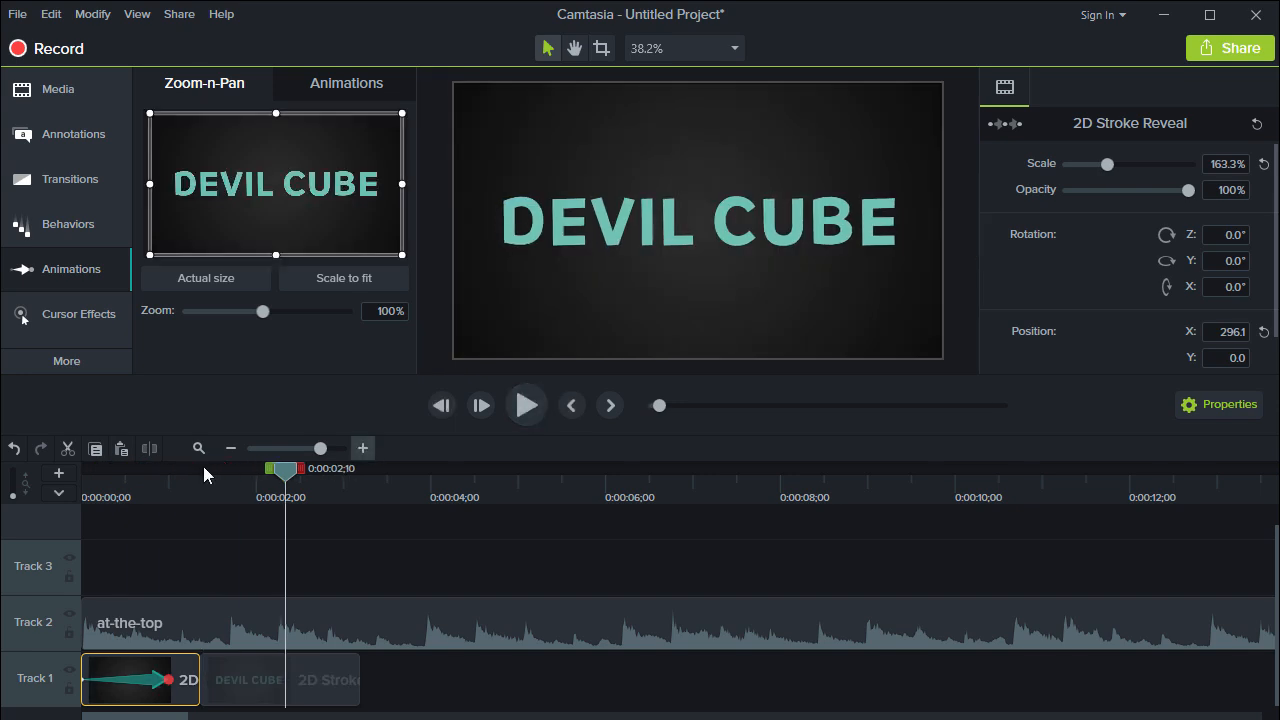
# - Shorten the zoom animation to about half its length and play the faster zoom from 0:00:00;00
pyautogui.moveTo(110, 492)
pyautogui.mouseDown()
pyautogui.moveTo(96, 492)
pyautogui.moveTo(188, 492)
pyautogui.moveTo(86, 490)
pyautogui.moveTo(127, 485)
pyautogui.mouseUp()
pyautogui.moveTo(168, 679); pyautogui.dragTo(129, 677)
pyautogui.moveTo(135, 497); pyautogui.dragTo(63, 480)
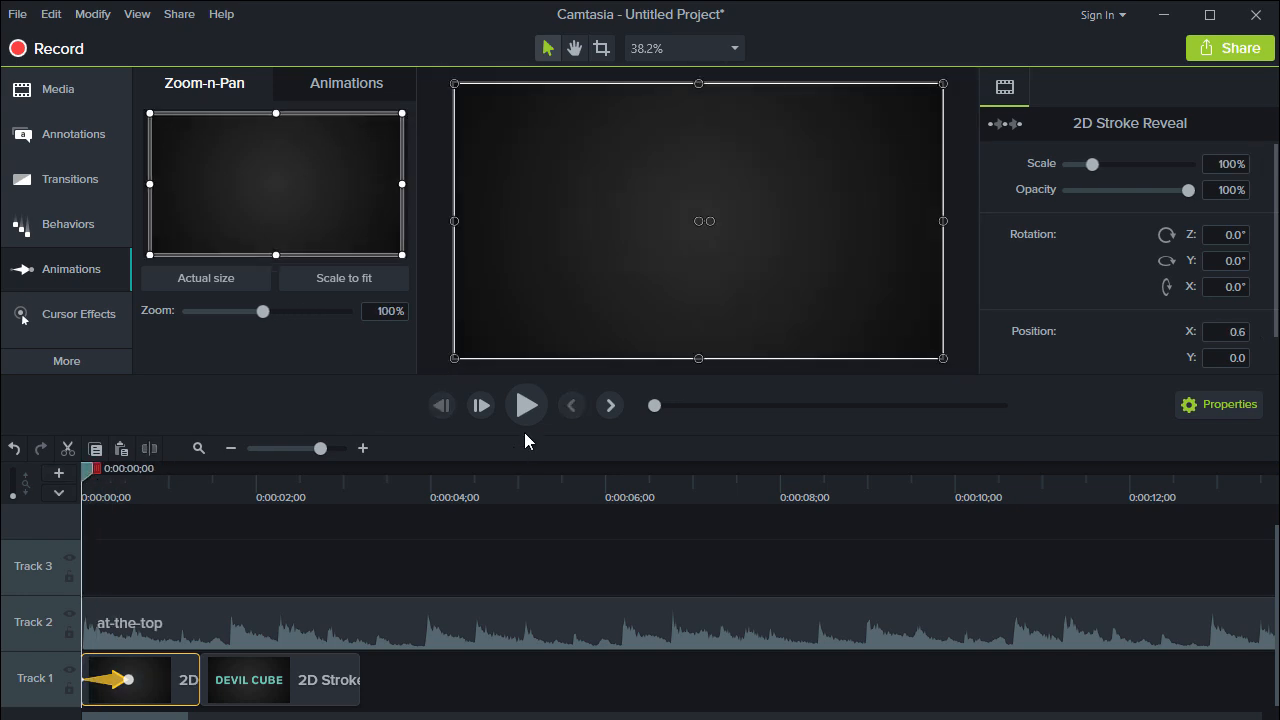
pyautogui.click(546, 404)
pyautogui.press('space')
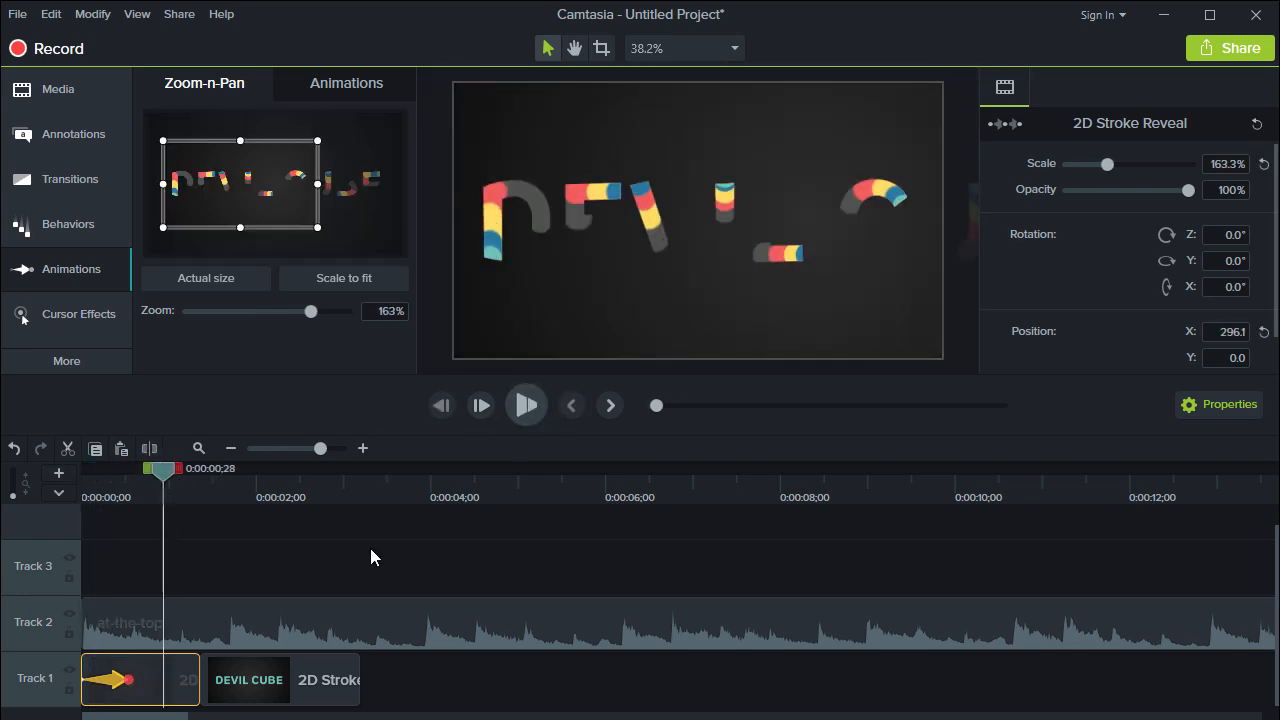
# - Stretch the zoom animation to the first clip's end, play it back, and pull its end back to 0:00:00;23
pyautogui.moveTo(129, 680); pyautogui.dragTo(200, 680)
pyautogui.click(74, 492)
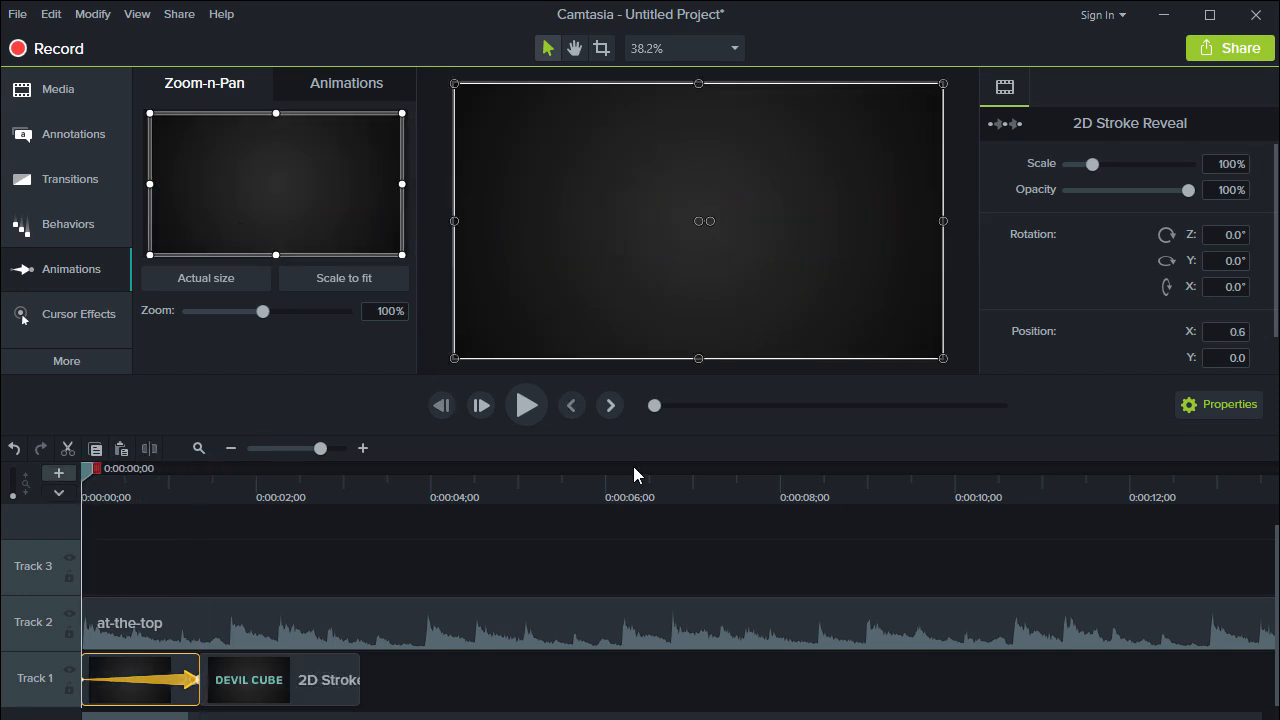
pyautogui.click(527, 400)
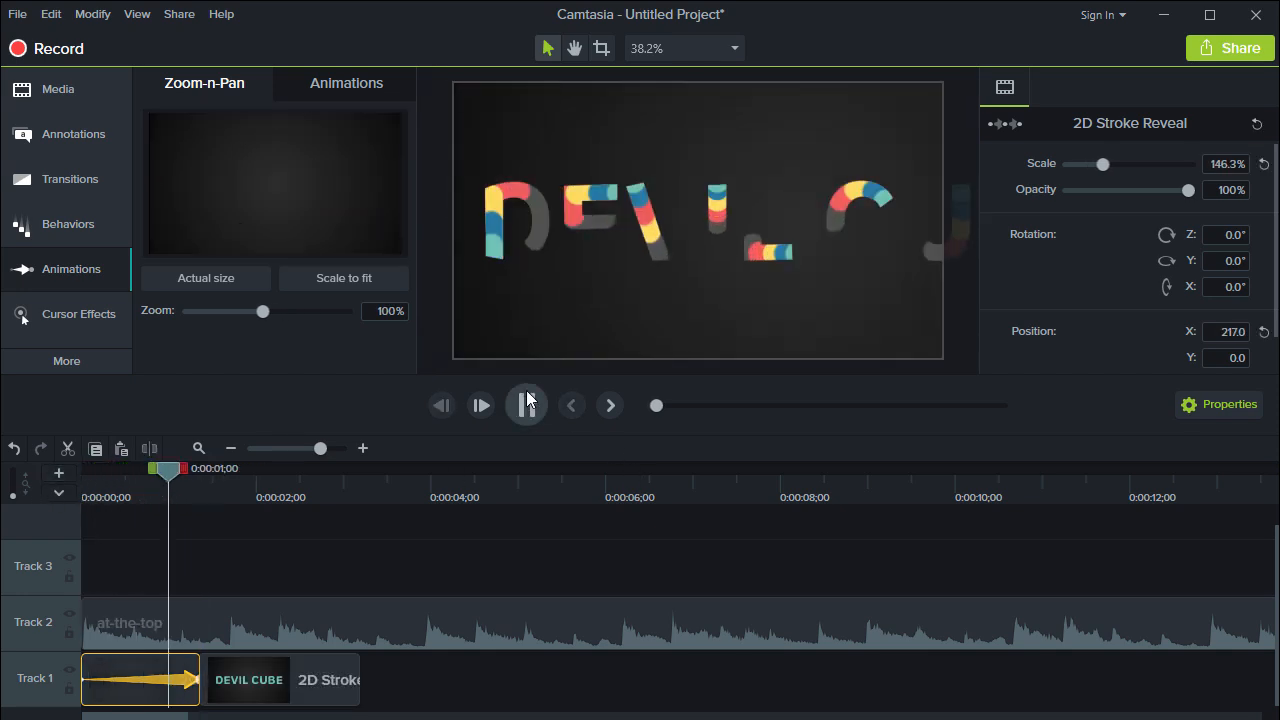
pyautogui.click(527, 402)
pyautogui.moveTo(194, 679); pyautogui.dragTo(148, 679)
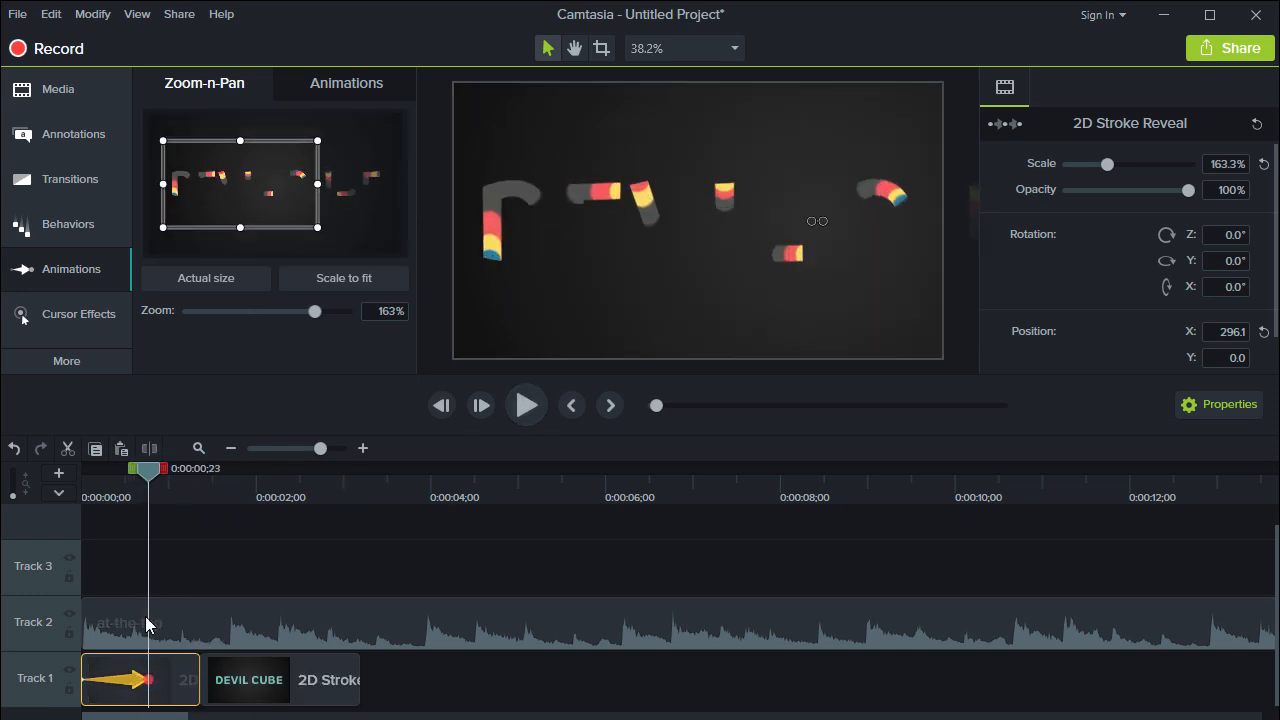
# - Add a second Zoom-n-Pan animation at 0:00:01;08 that pans the 163% frame over the title's last letters, and play it back
pyautogui.moveTo(151, 475); pyautogui.dragTo(195, 475)
pyautogui.moveTo(240, 196); pyautogui.dragTo(318, 176)
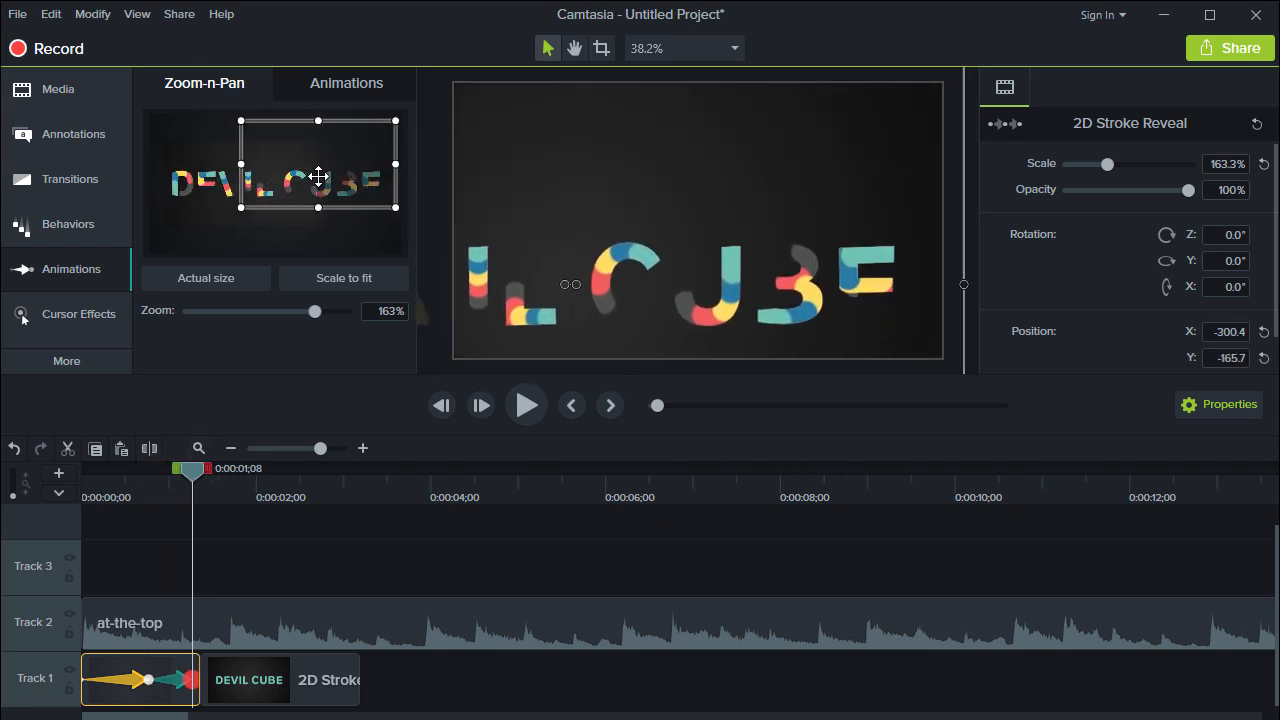
pyautogui.moveTo(193, 478); pyautogui.dragTo(82, 478)
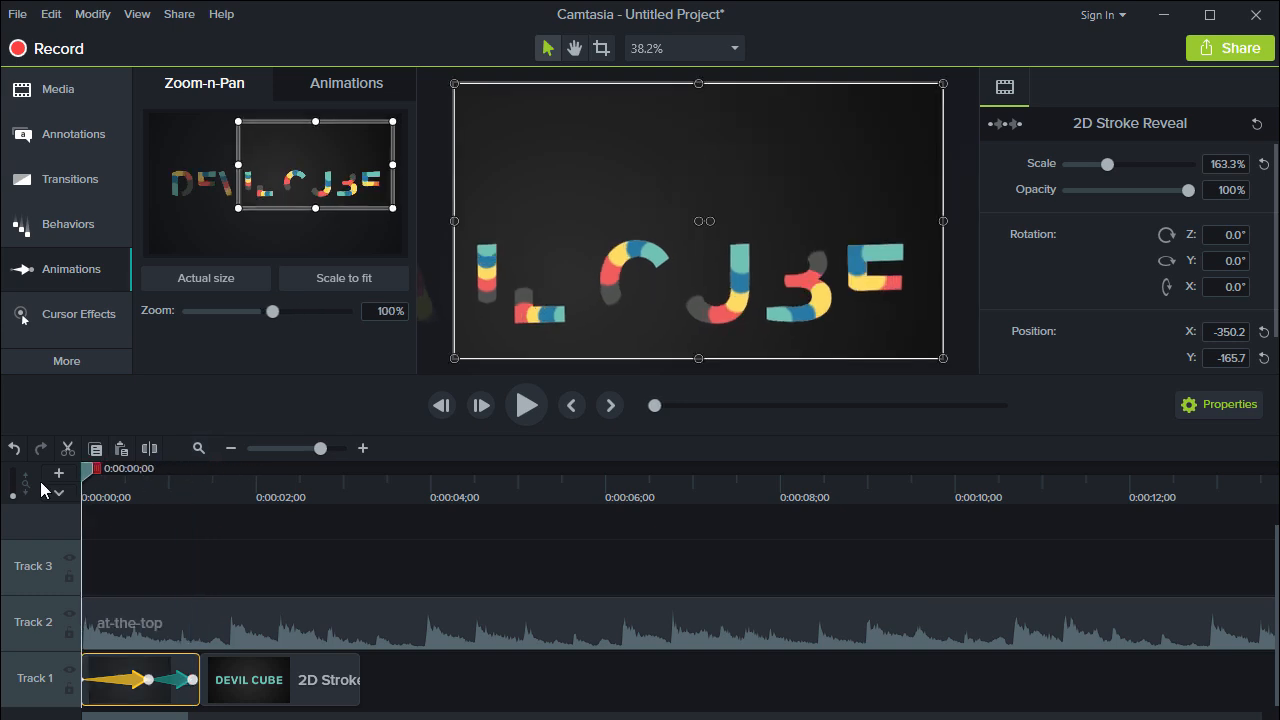
pyautogui.click(536, 415)
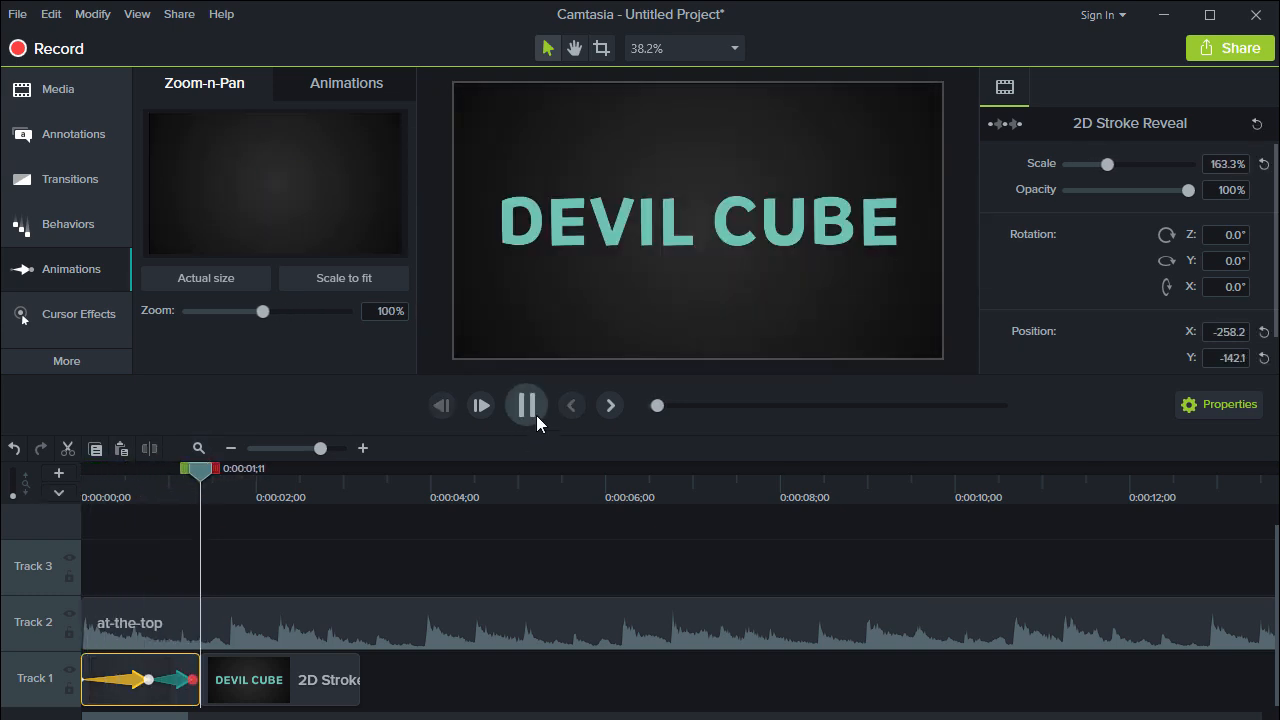
pyautogui.click(536, 415)
# - Add an intermediate Zoom-n-Pan animation at 0:00:00;28 with the zoom set to 134%, and play the sequence back
pyautogui.moveTo(168, 485)
pyautogui.mouseDown()
pyautogui.moveTo(128, 493)
pyautogui.moveTo(164, 489)
pyautogui.mouseUp()
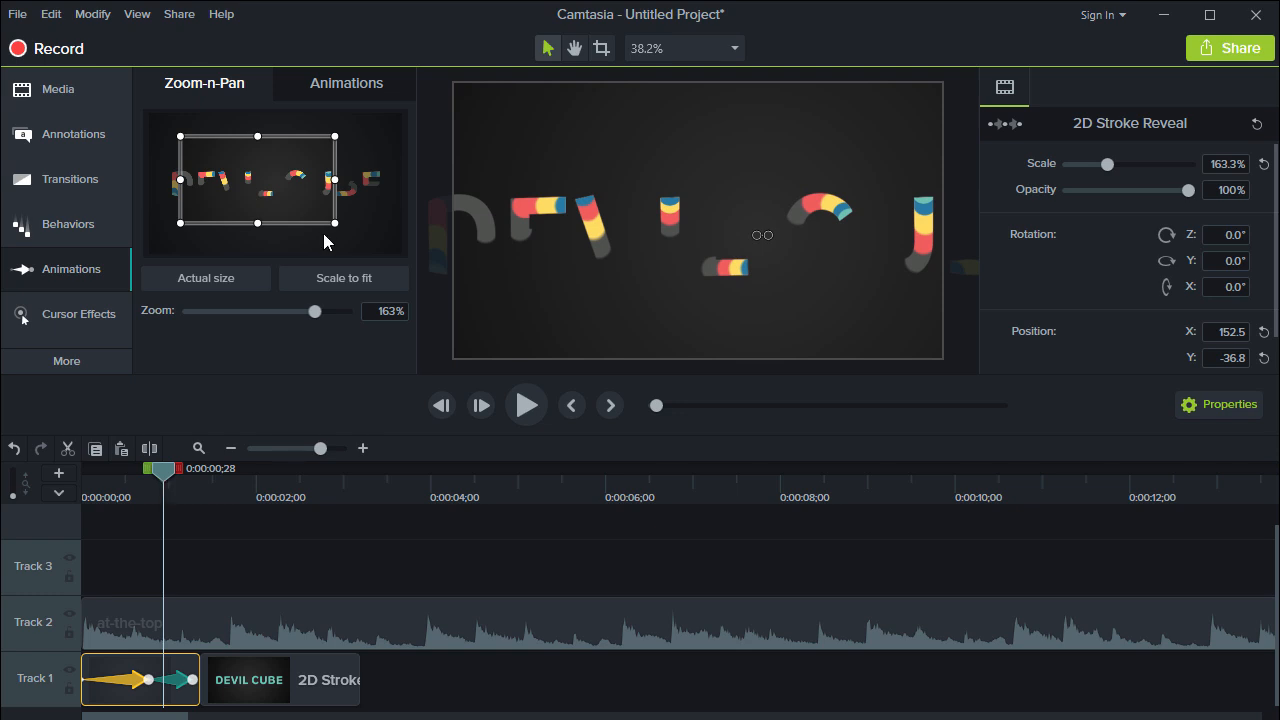
pyautogui.moveTo(315, 316); pyautogui.dragTo(291, 316)
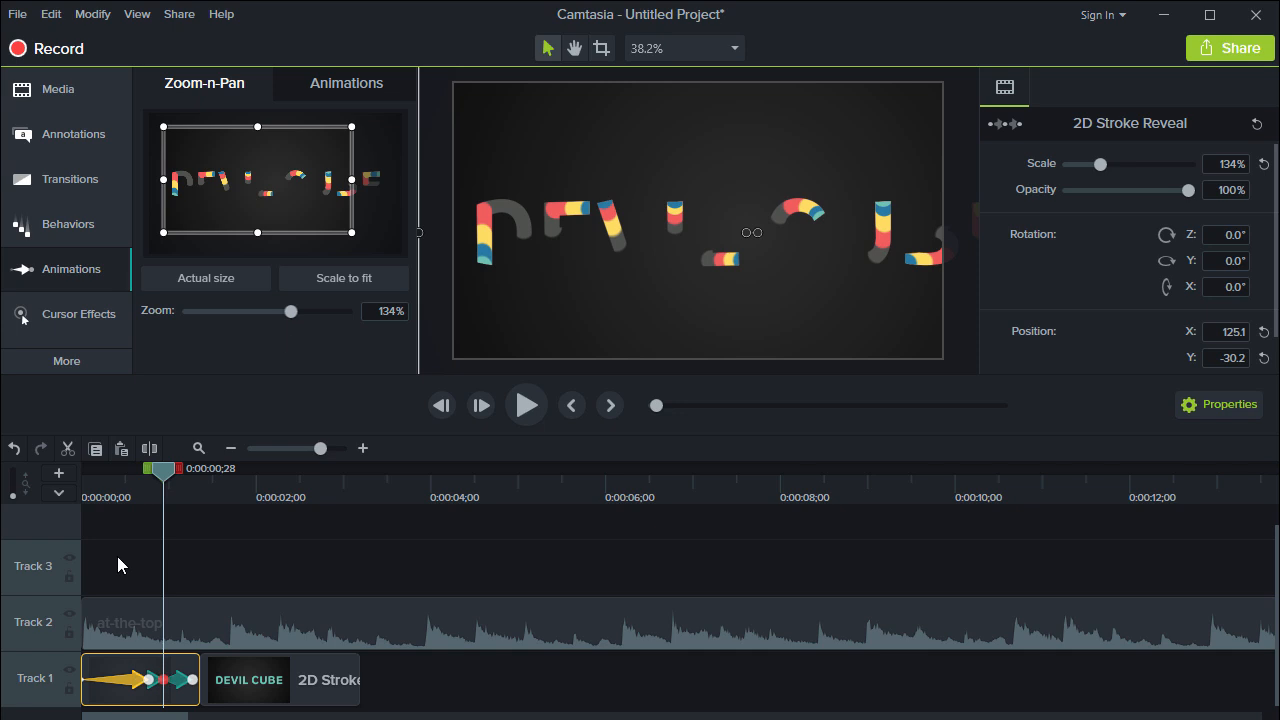
pyautogui.click(526, 405)
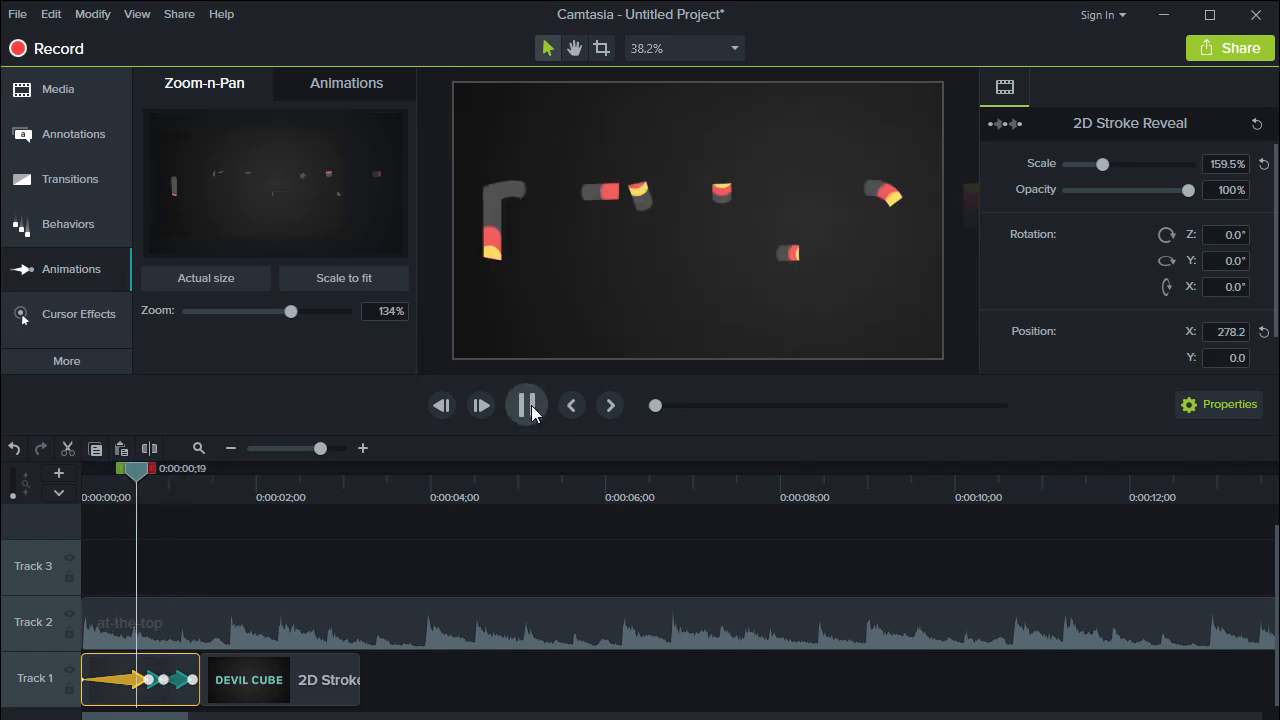
pyautogui.click(526, 405)
pyautogui.click(142, 492)
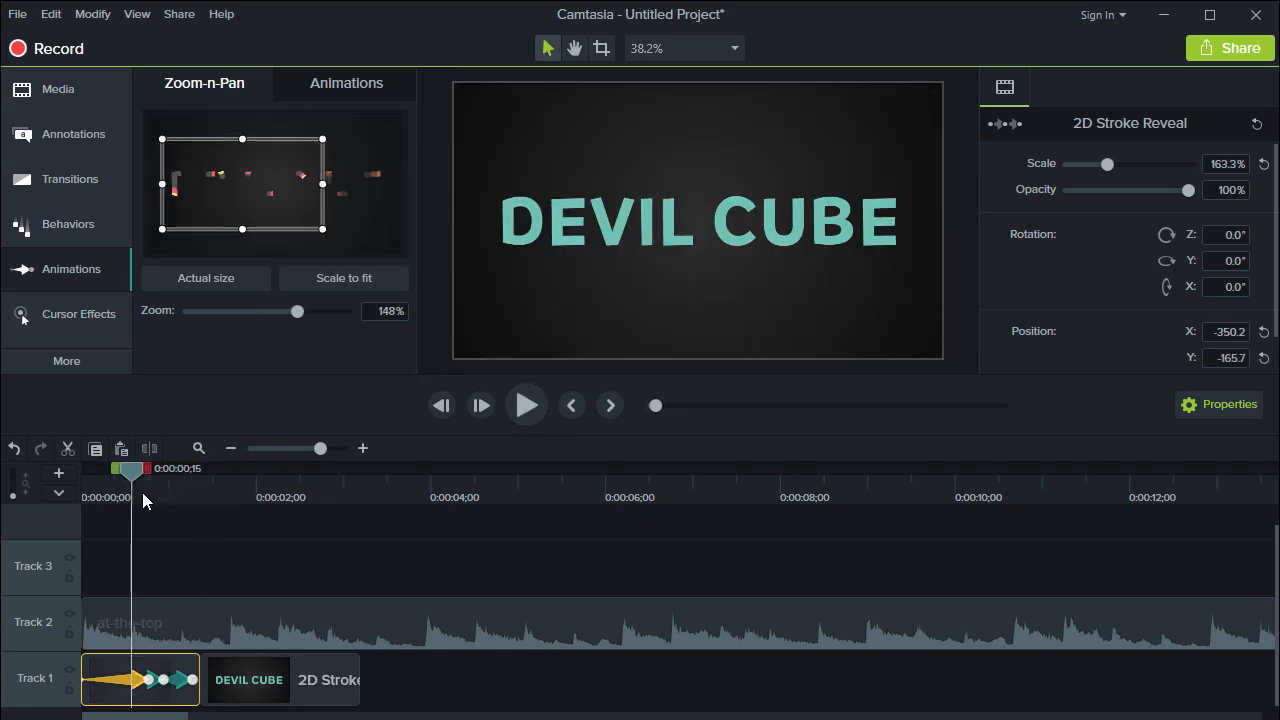
pyautogui.click(108, 490)
pyautogui.click(509, 409)
pyautogui.click(509, 409)
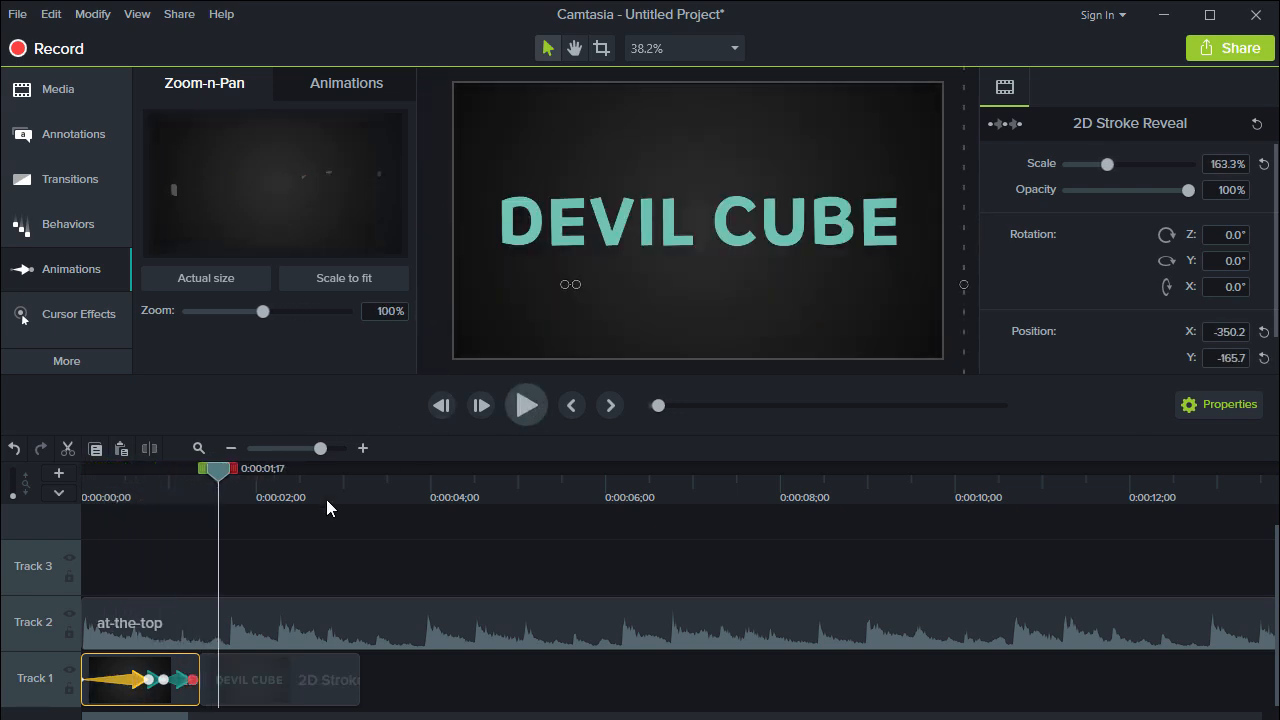
pyautogui.moveTo(204, 470); pyautogui.dragTo(137, 470)
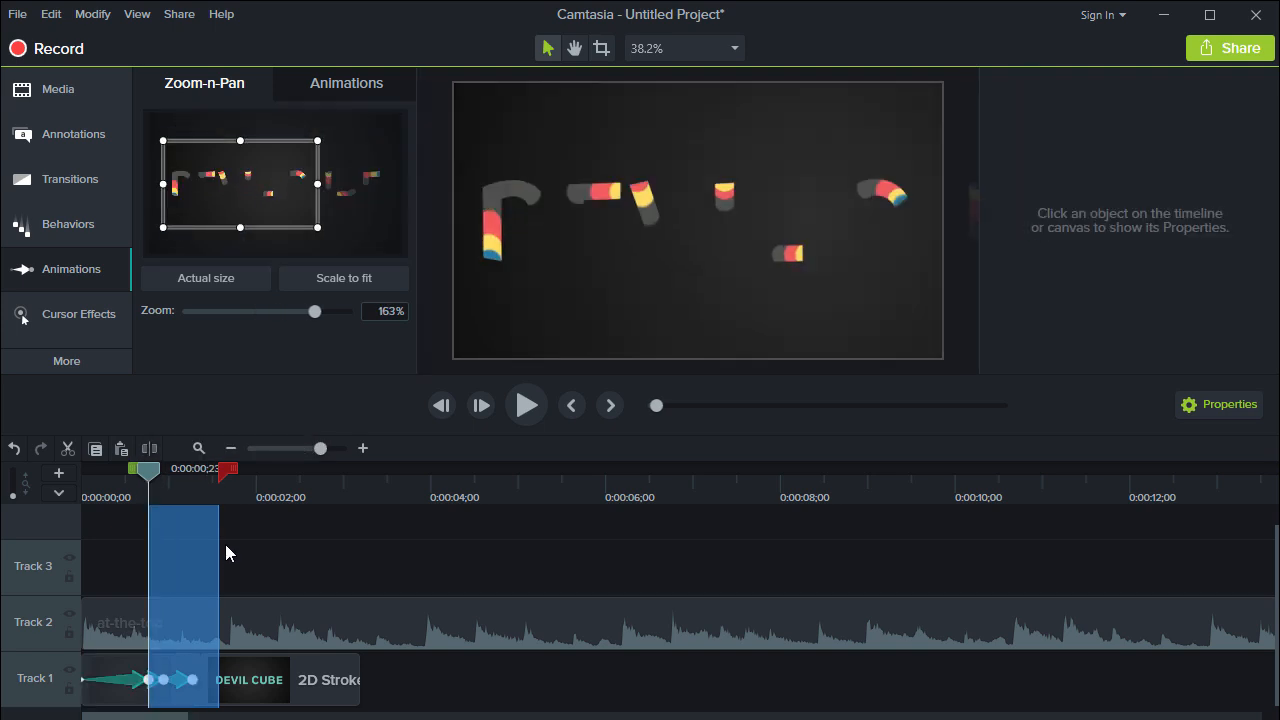
pyautogui.click(222, 485)
pyautogui.moveTo(222, 470); pyautogui.dragTo(195, 470)
# - Show the Behaviors library and delete the three zoom animations from the first 2D Stroke Reveal clip
pyautogui.click(70, 224)
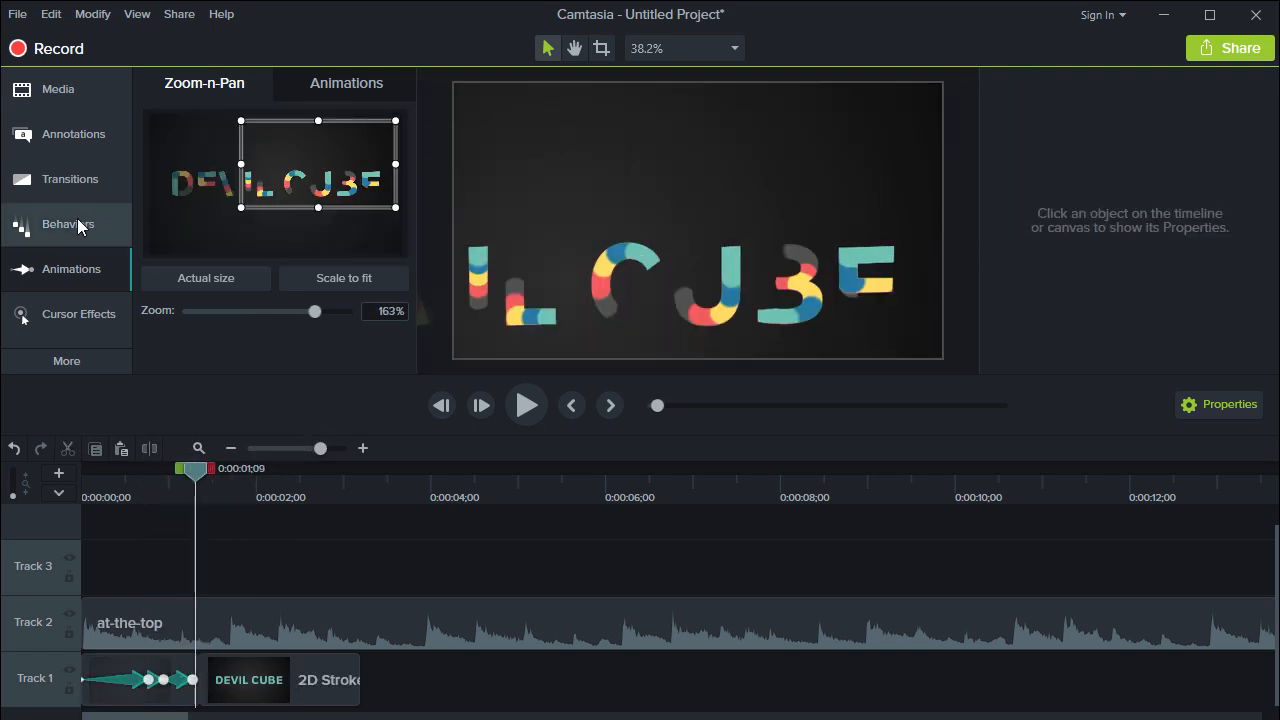
pyautogui.moveTo(408, 194); pyautogui.dragTo(406, 150)
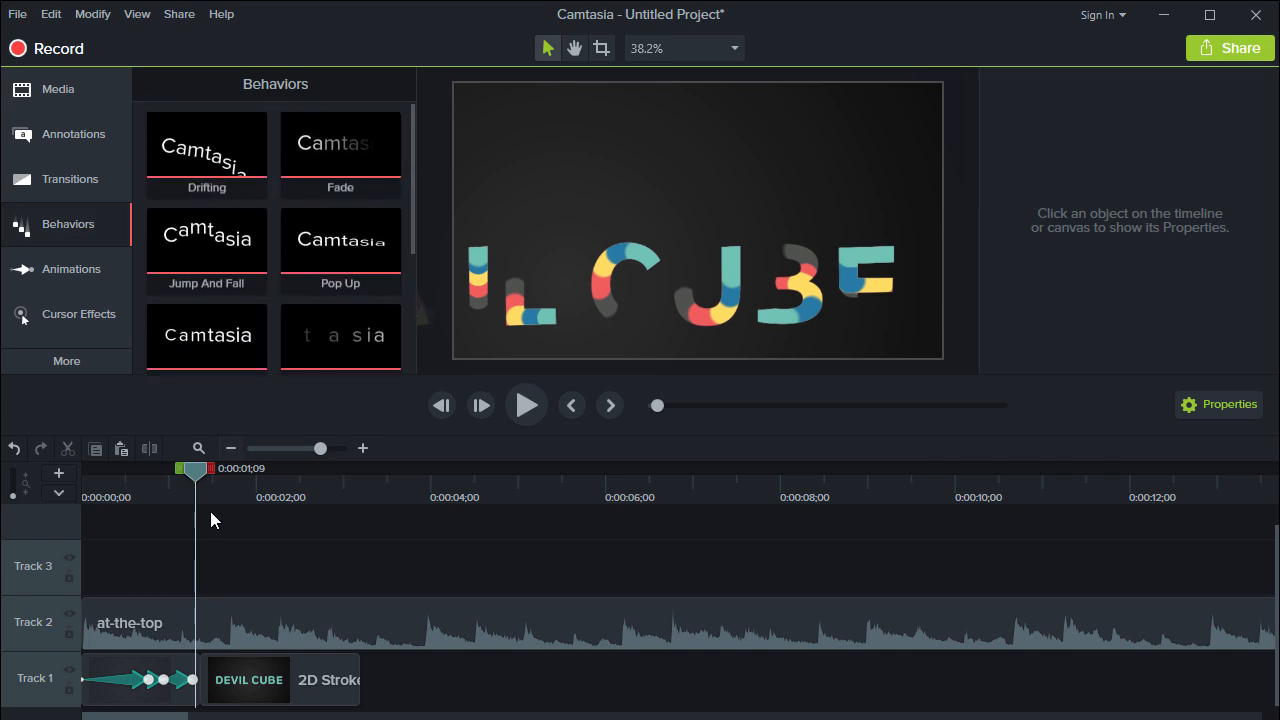
pyautogui.click(133, 679)
pyautogui.press('Delete')
pyautogui.click(161, 679)
pyautogui.press('Delete')
pyautogui.click(186, 684)
pyautogui.press('Delete')
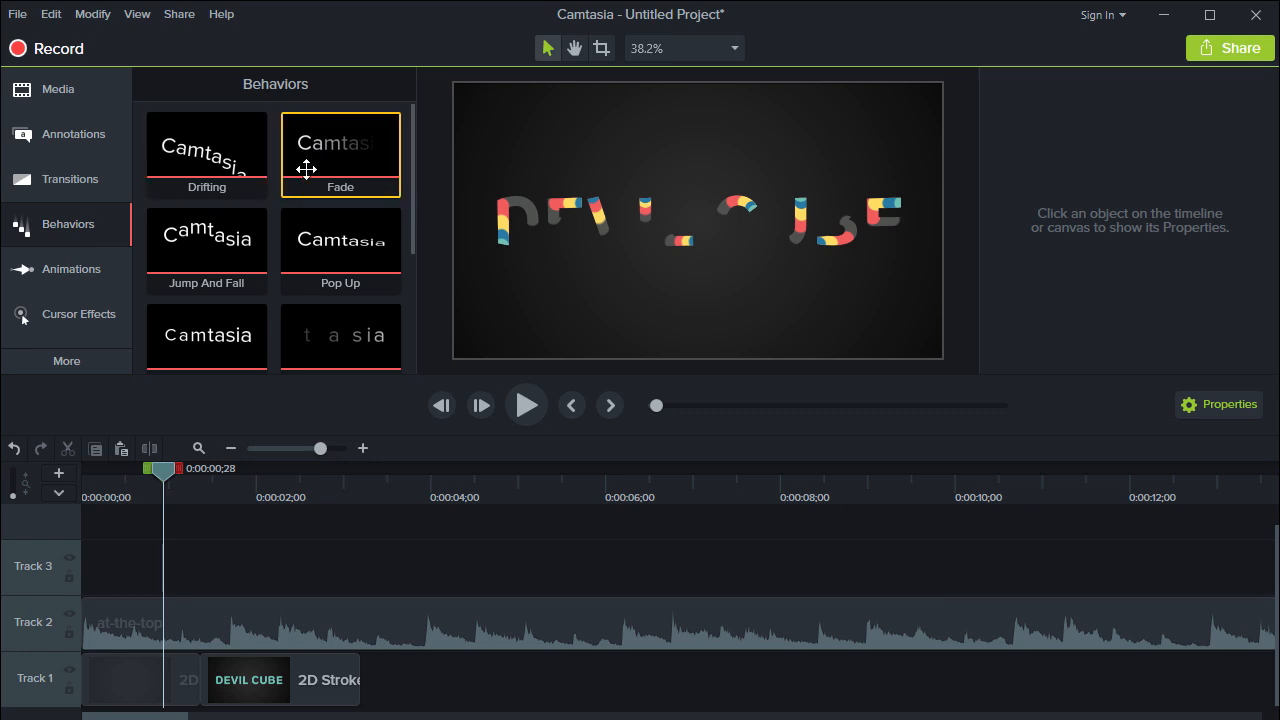
# - Select both 2D Stroke Reveal clips on Track 1 and move them slightly later on the timeline
pyautogui.click(217, 677)
pyautogui.keyDown('ctrl'); pyautogui.click(163, 686); pyautogui.keyUp('ctrl')
pyautogui.moveTo(146, 686); pyautogui.dragTo(189, 692)
# - Apply the Fade behavior to both 2D Stroke Reveal clips, show the first clip's behavior settings, and play it back
pyautogui.moveTo(334, 177); pyautogui.dragTo(116, 686)
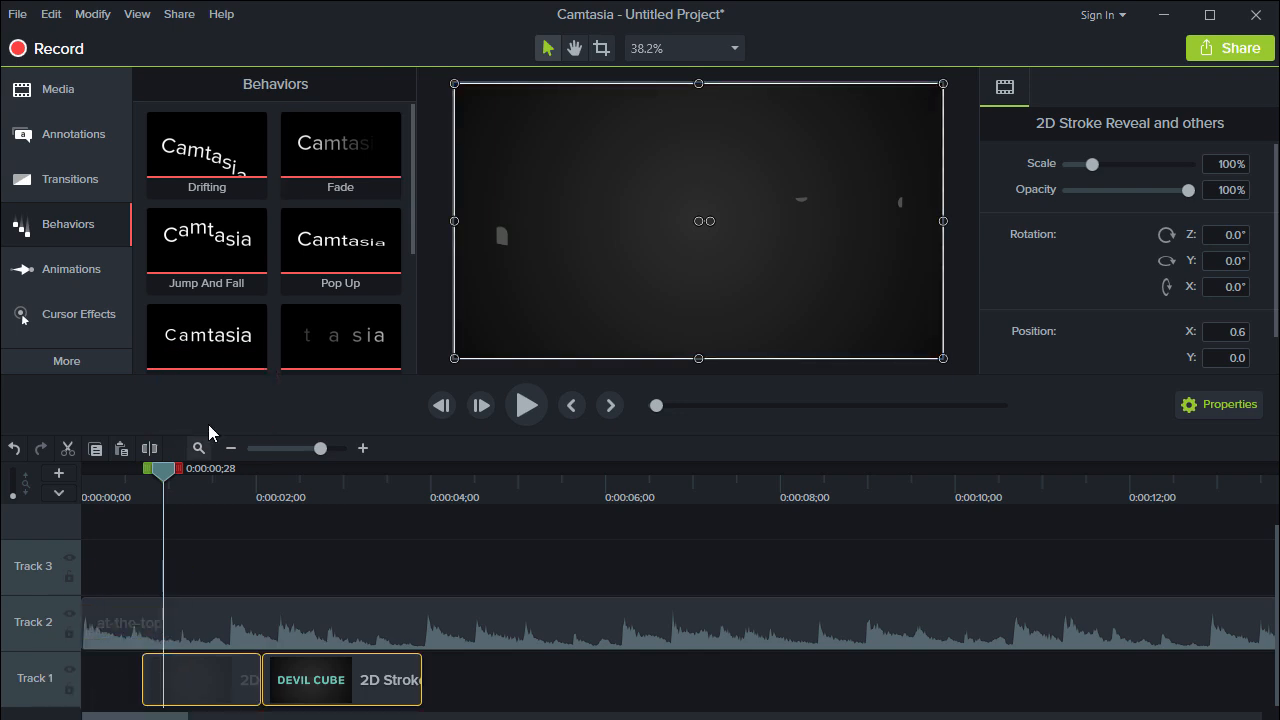
pyautogui.moveTo(233, 350); pyautogui.dragTo(188, 682)
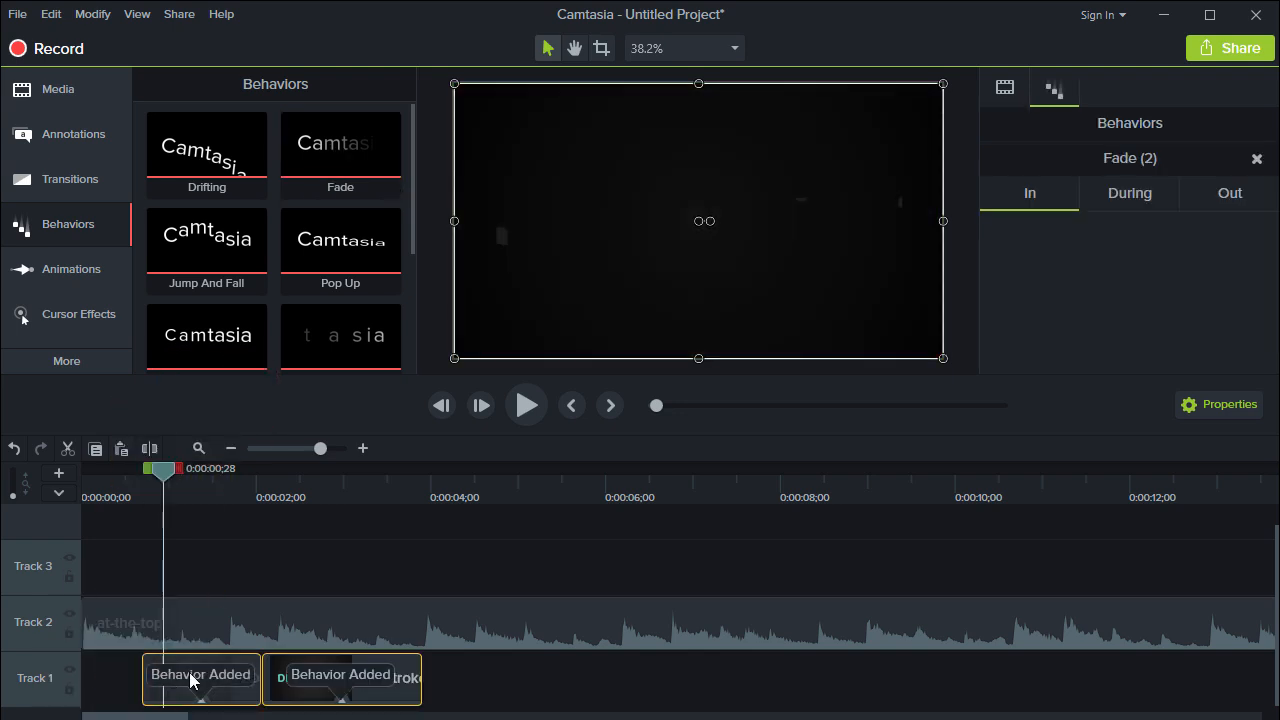
pyautogui.click(342, 680)
pyautogui.click(243, 687)
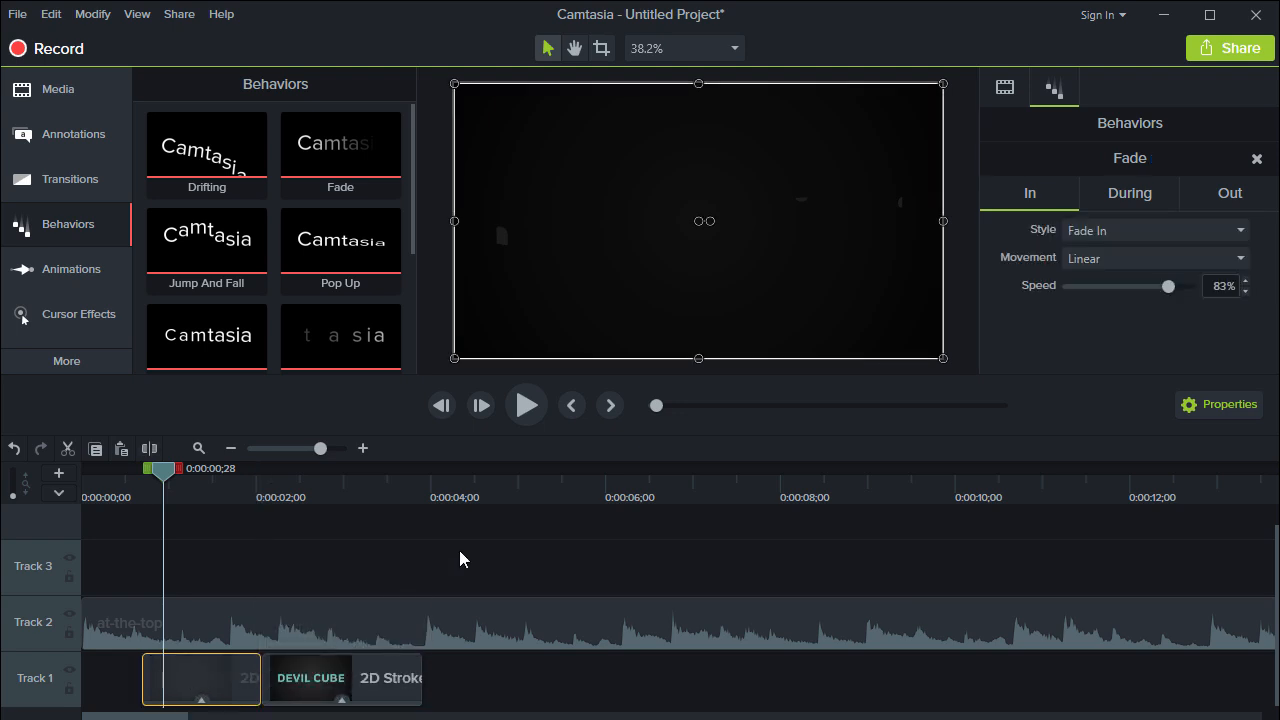
pyautogui.click(539, 413)
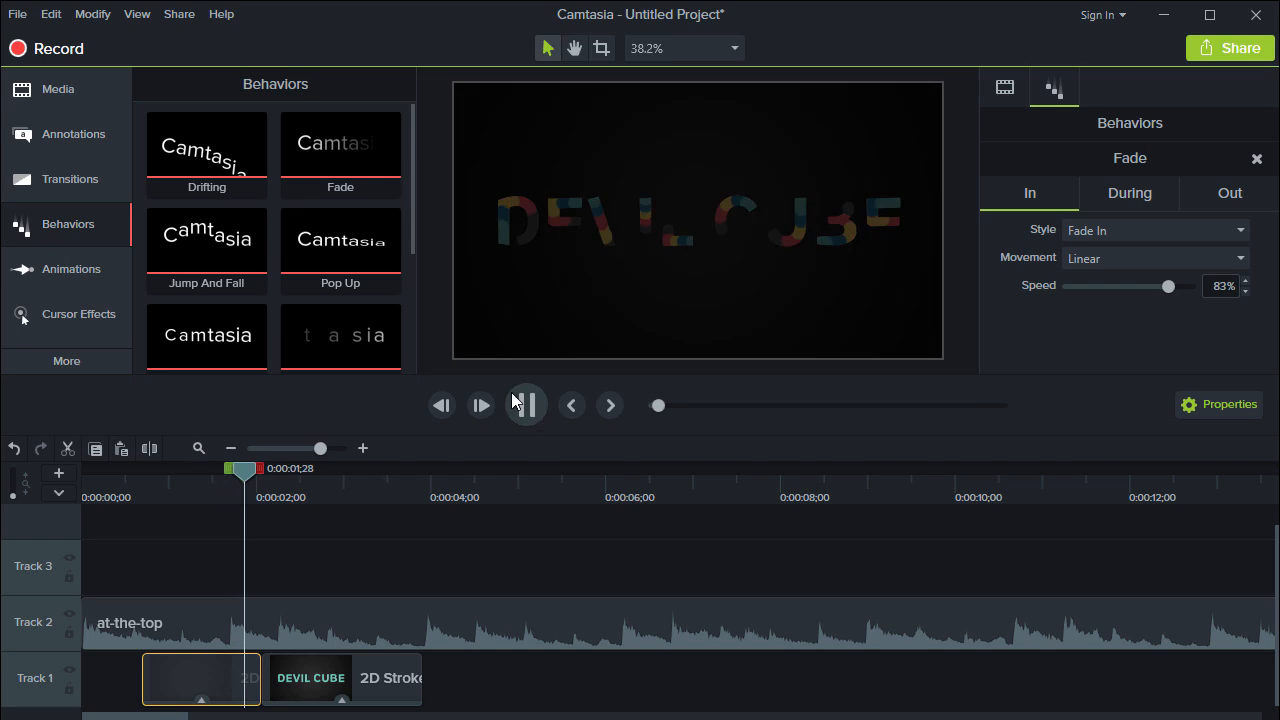
# - Apply the Drifting behavior to the first 2D Stroke Reveal clip and play the sequence back
pyautogui.moveTo(308, 153); pyautogui.dragTo(193, 682)
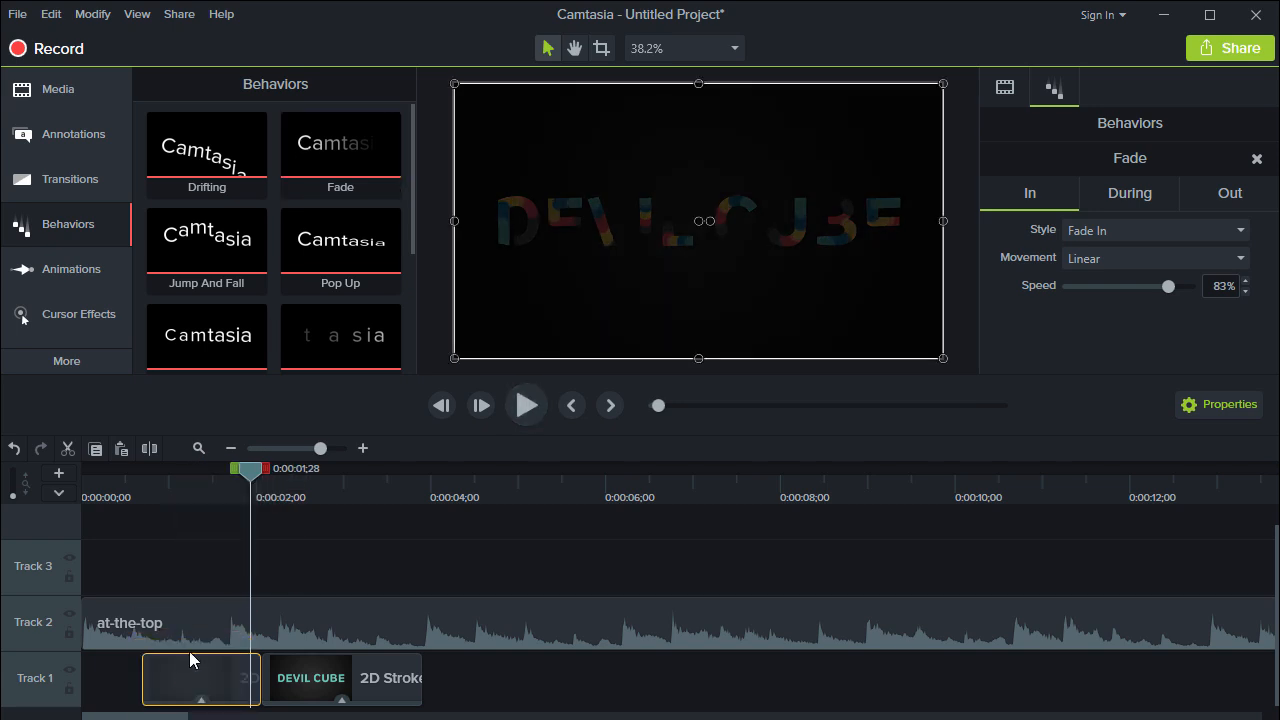
pyautogui.click(121, 681)
pyautogui.moveTo(330, 133); pyautogui.dragTo(634, 182)
pyautogui.moveTo(212, 148); pyautogui.dragTo(194, 689)
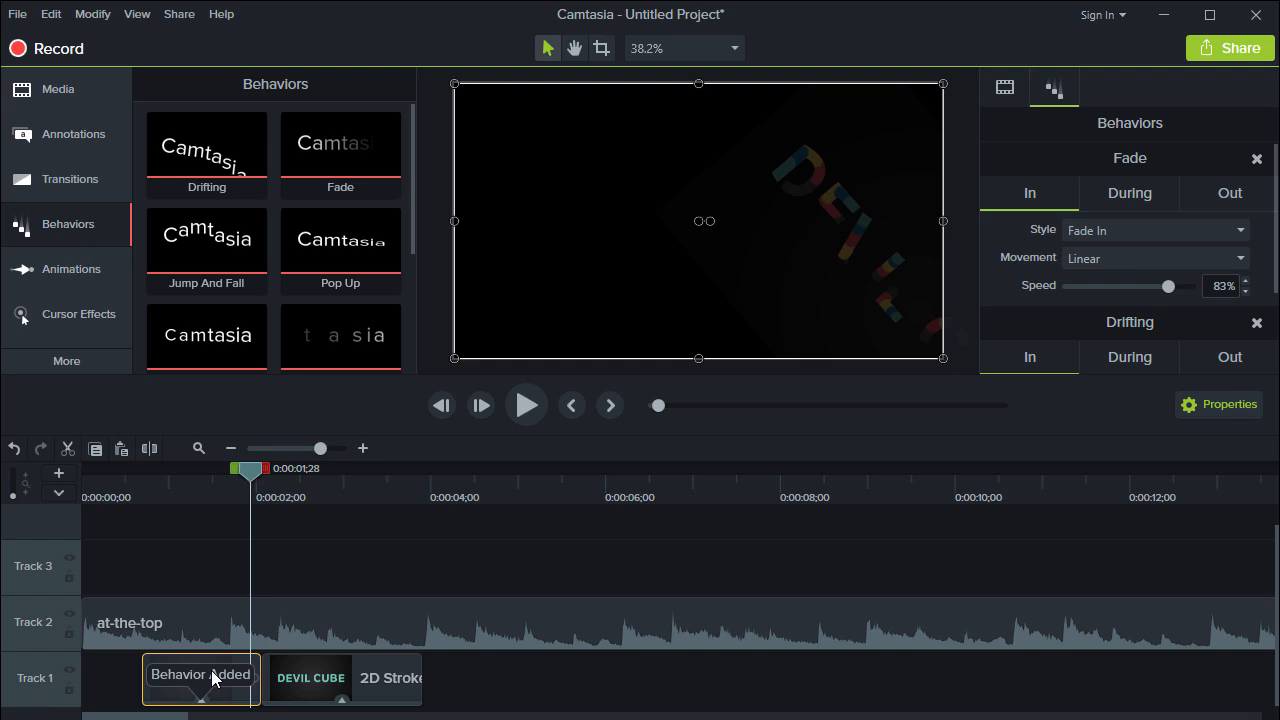
pyautogui.moveTo(146, 489)
pyautogui.mouseDown()
pyautogui.moveTo(213, 490)
pyautogui.moveTo(145, 486)
pyautogui.mouseUp()
pyautogui.click(526, 405)
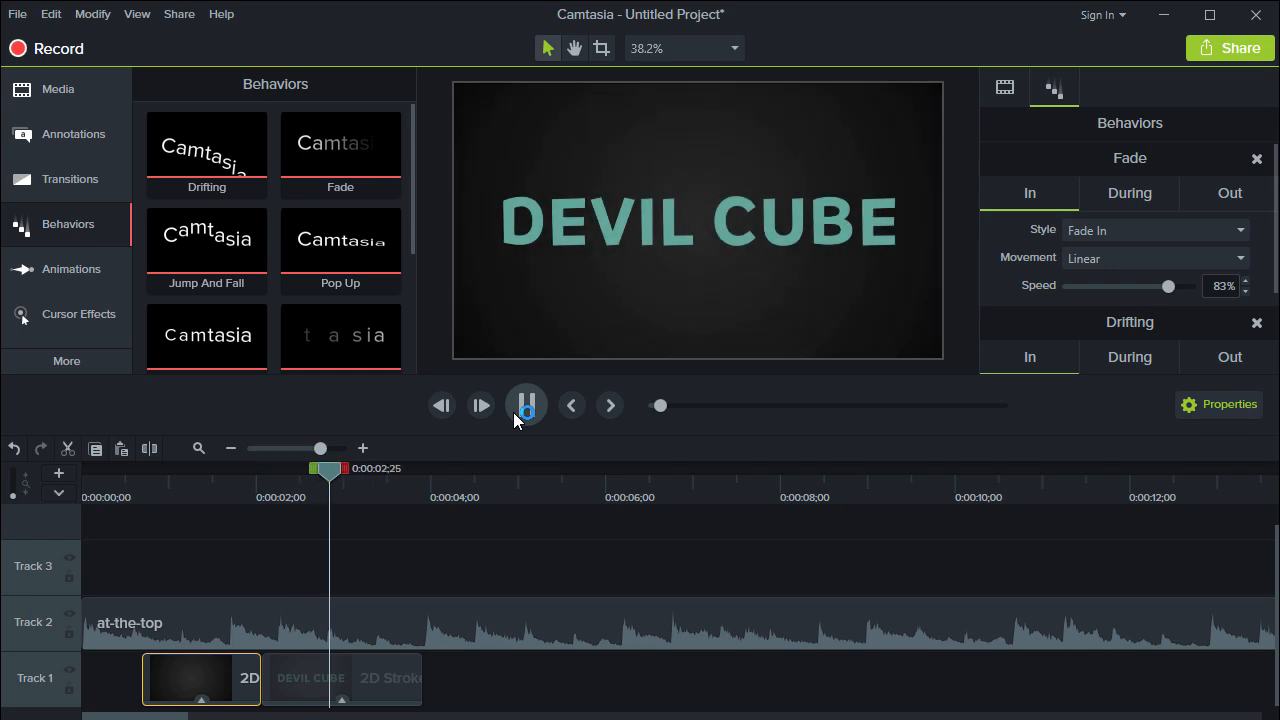
pyautogui.click(513, 412)
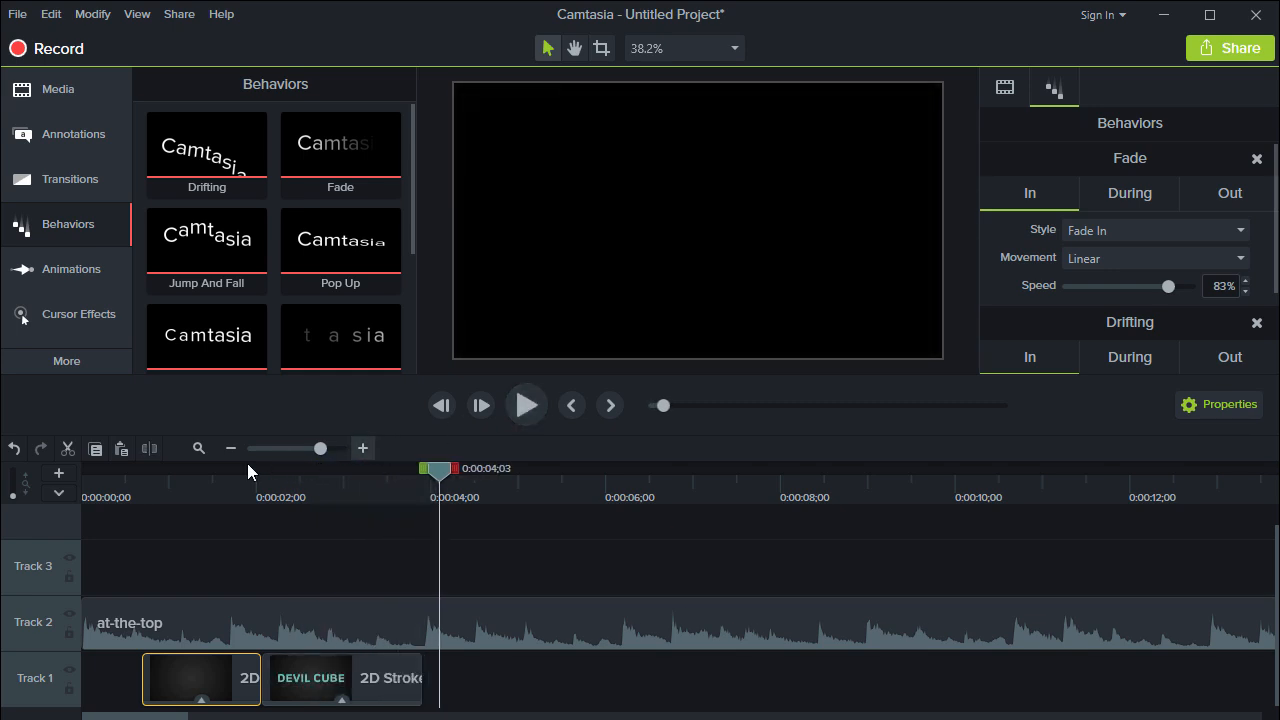
pyautogui.click(194, 487)
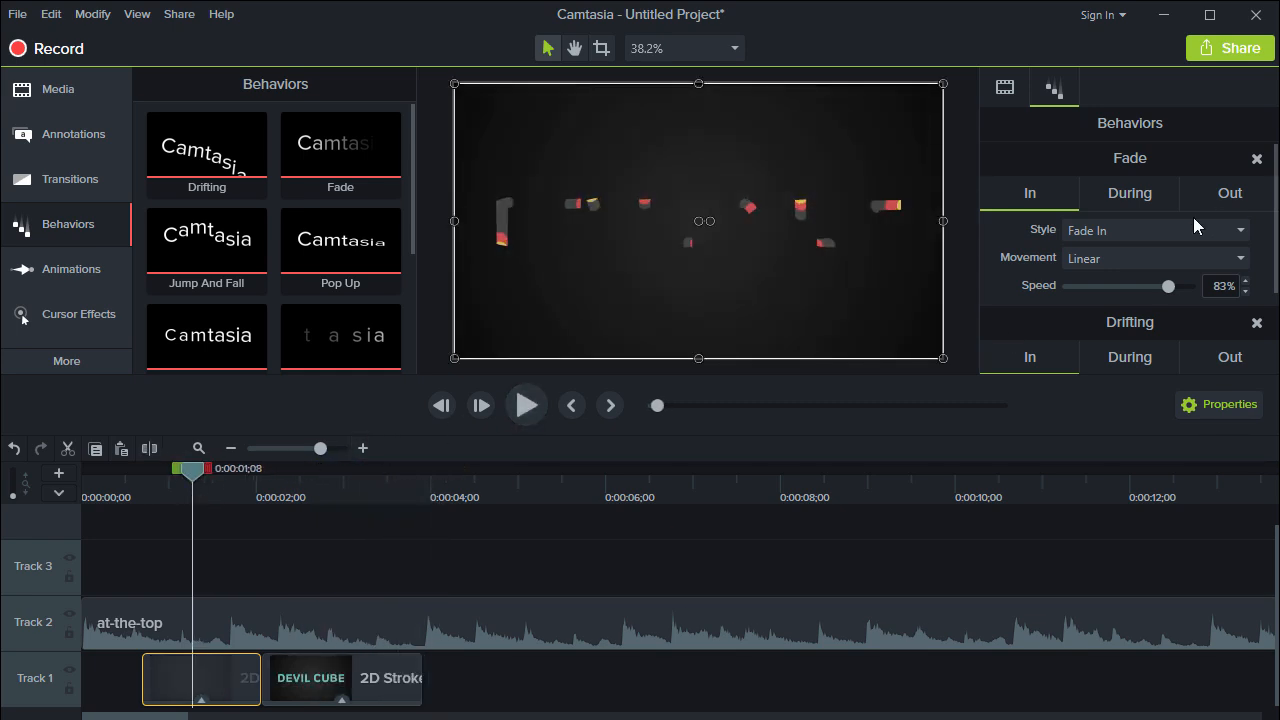
# - Set the Fade behavior's In style to Grow on the first 2D Stroke Reveal clip and play it back
pyautogui.click(1178, 231)
pyautogui.click(1102, 323)
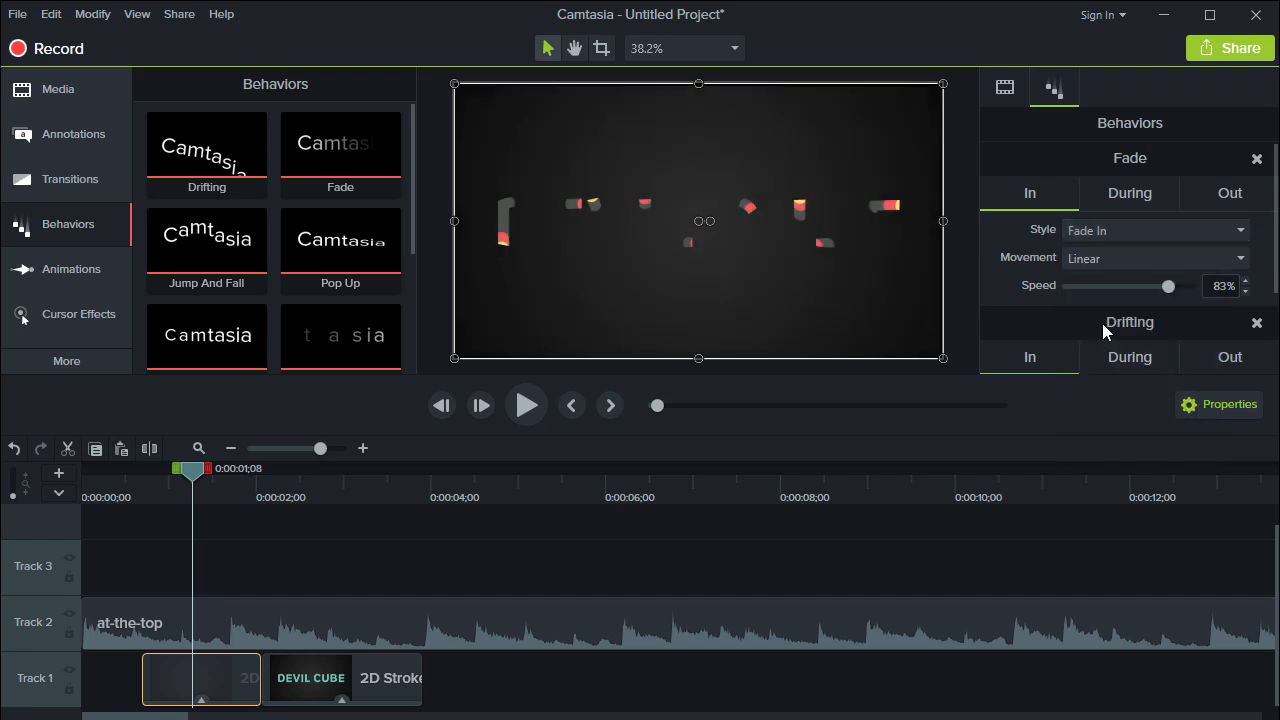
pyautogui.click(135, 486)
pyautogui.press('space')
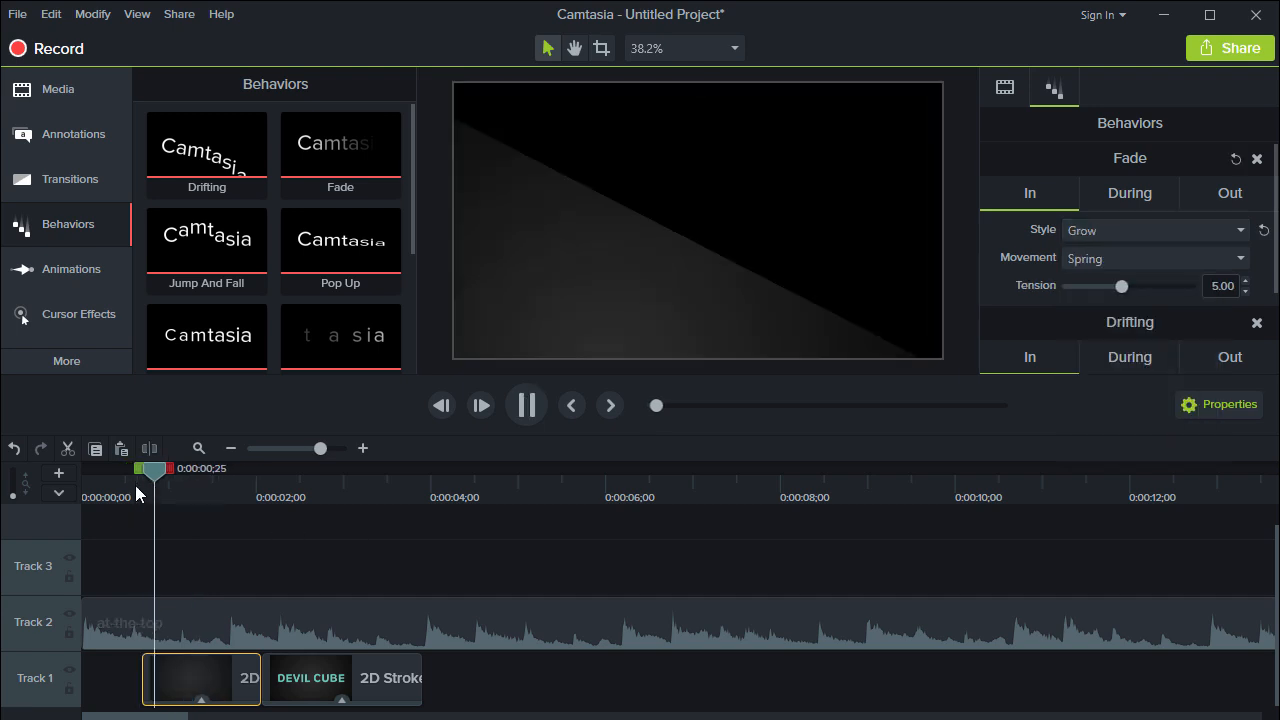
pyautogui.press('space')
# - Show the Drifting behavior's During and Out settings, and remove the Drifting and Fade behaviors from the first 2D Stroke Reveal clip
pyautogui.click(1112, 362)
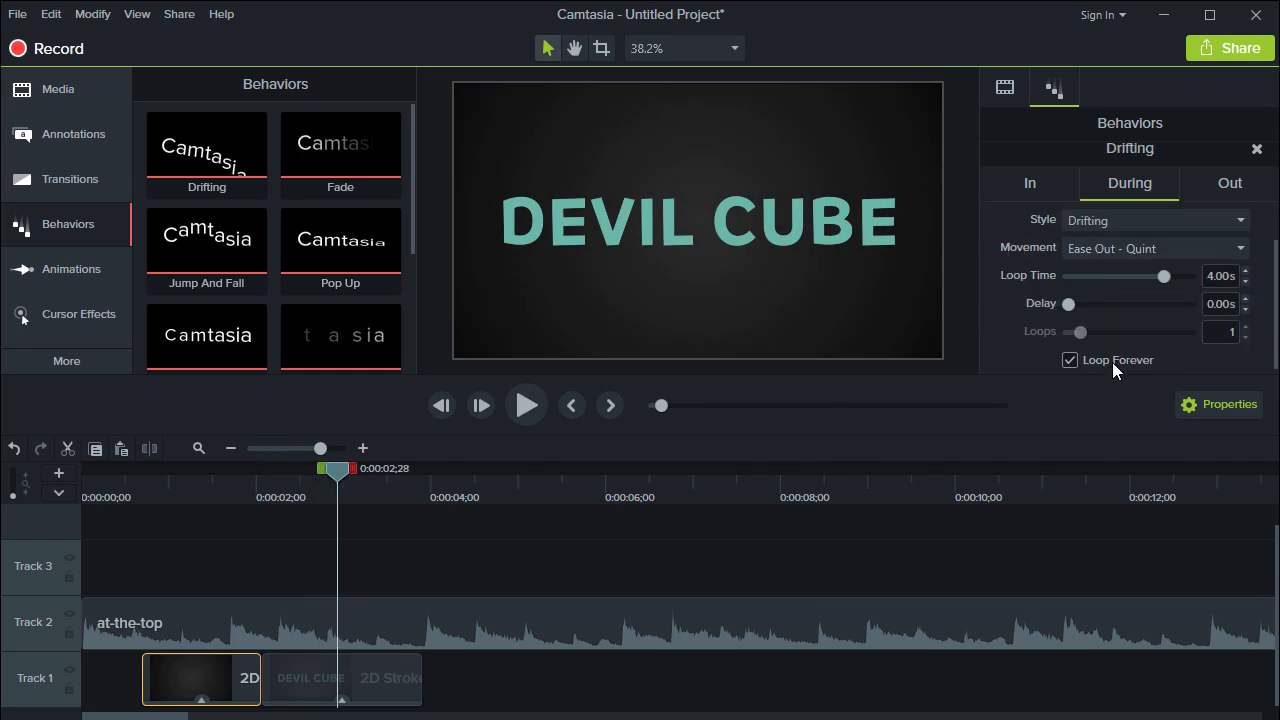
pyautogui.click(1233, 183)
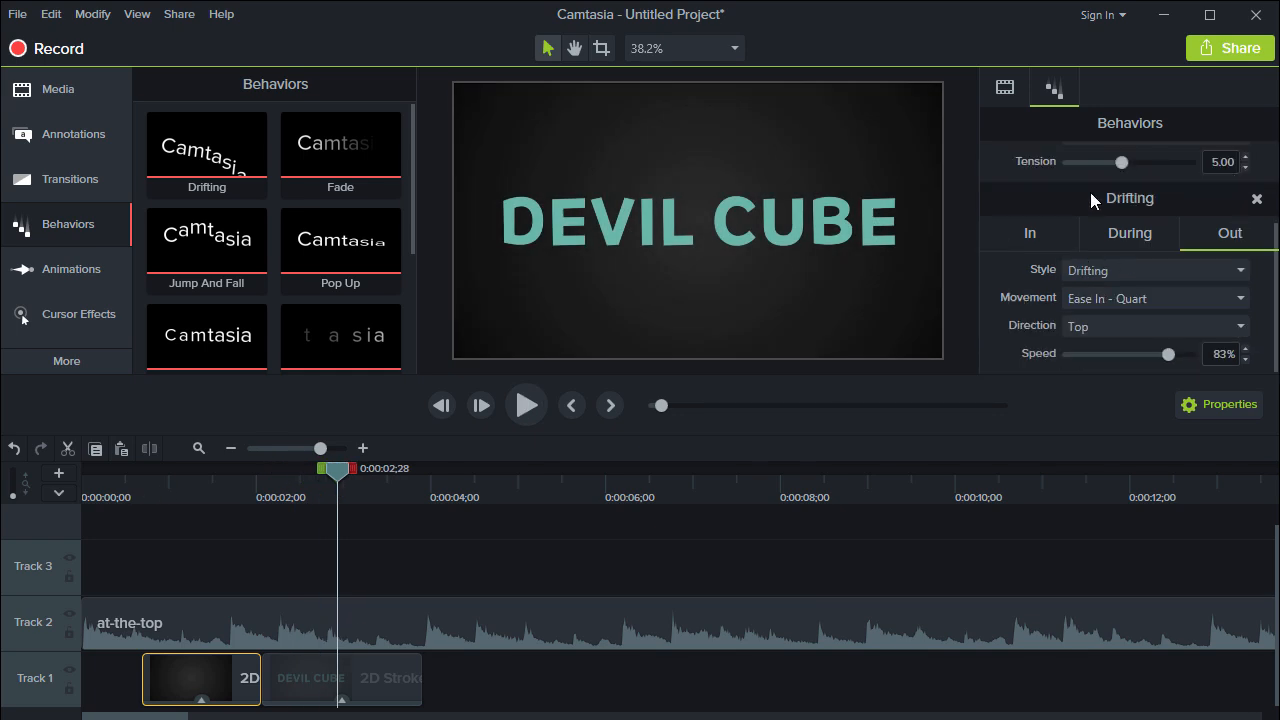
pyautogui.click(1256, 200)
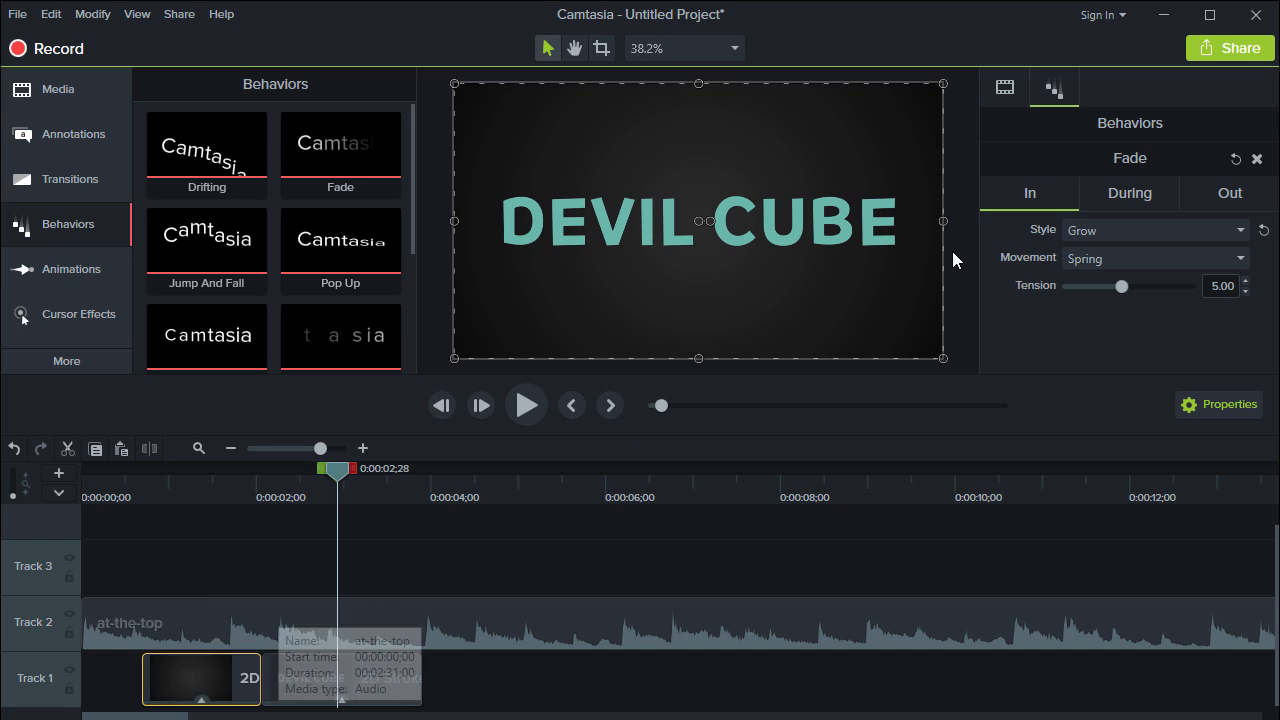
pyautogui.click(1257, 161)
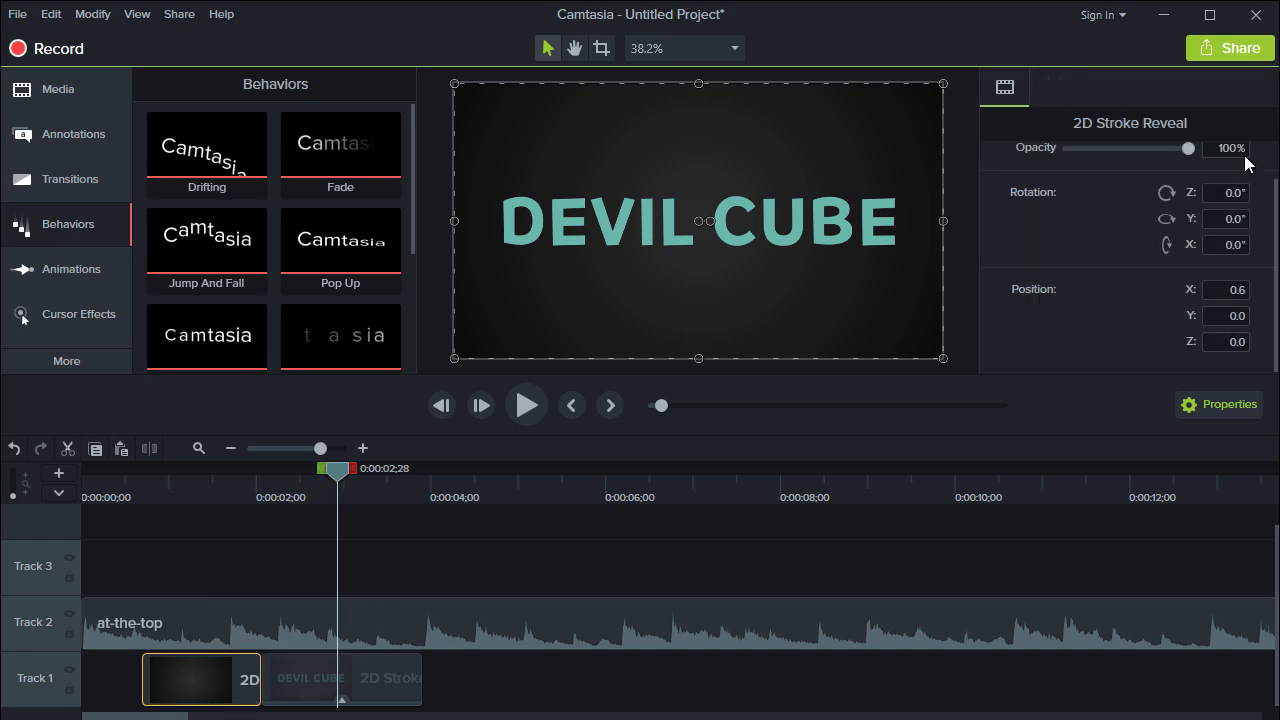
# - Apply the Shifting behavior to the second 2D Stroke Reveal clip
pyautogui.click(422, 198)
pyautogui.moveTo(409, 238); pyautogui.dragTo(421, 328)
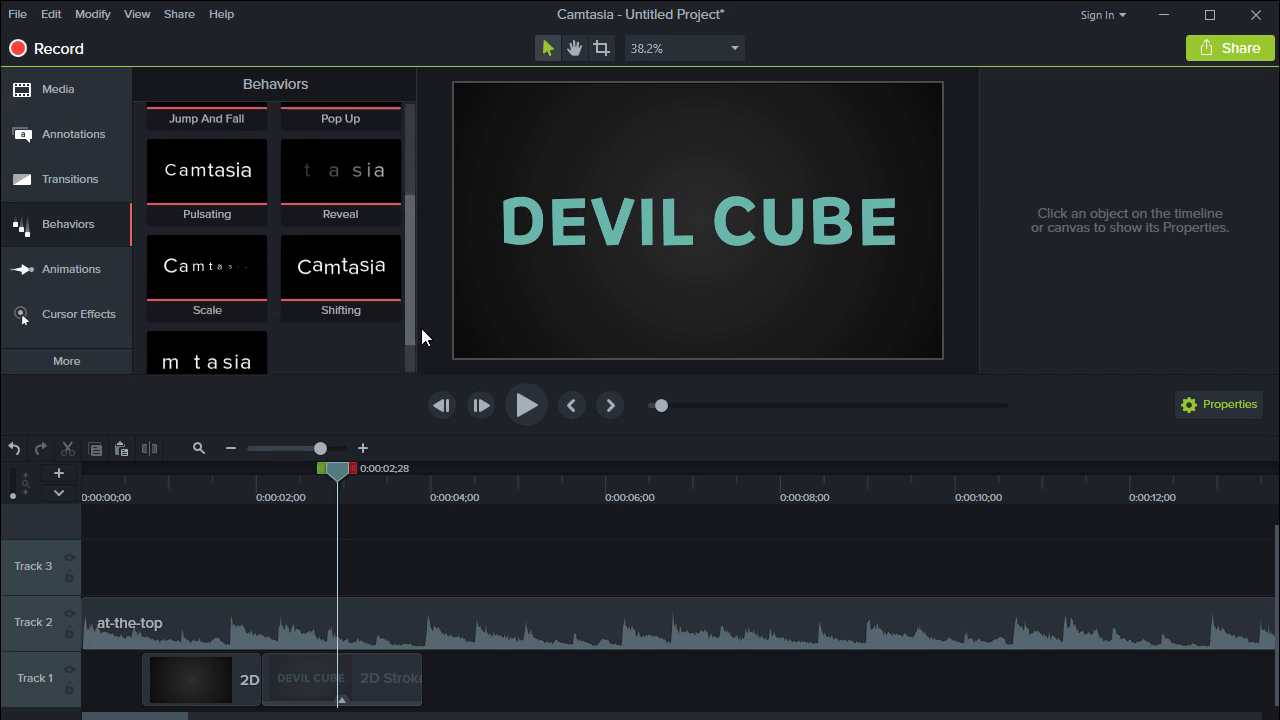
pyautogui.rightClick(347, 267)
pyautogui.click(328, 264)
pyautogui.moveTo(338, 269); pyautogui.dragTo(251, 314)
pyautogui.moveTo(171, 484); pyautogui.dragTo(109, 691)
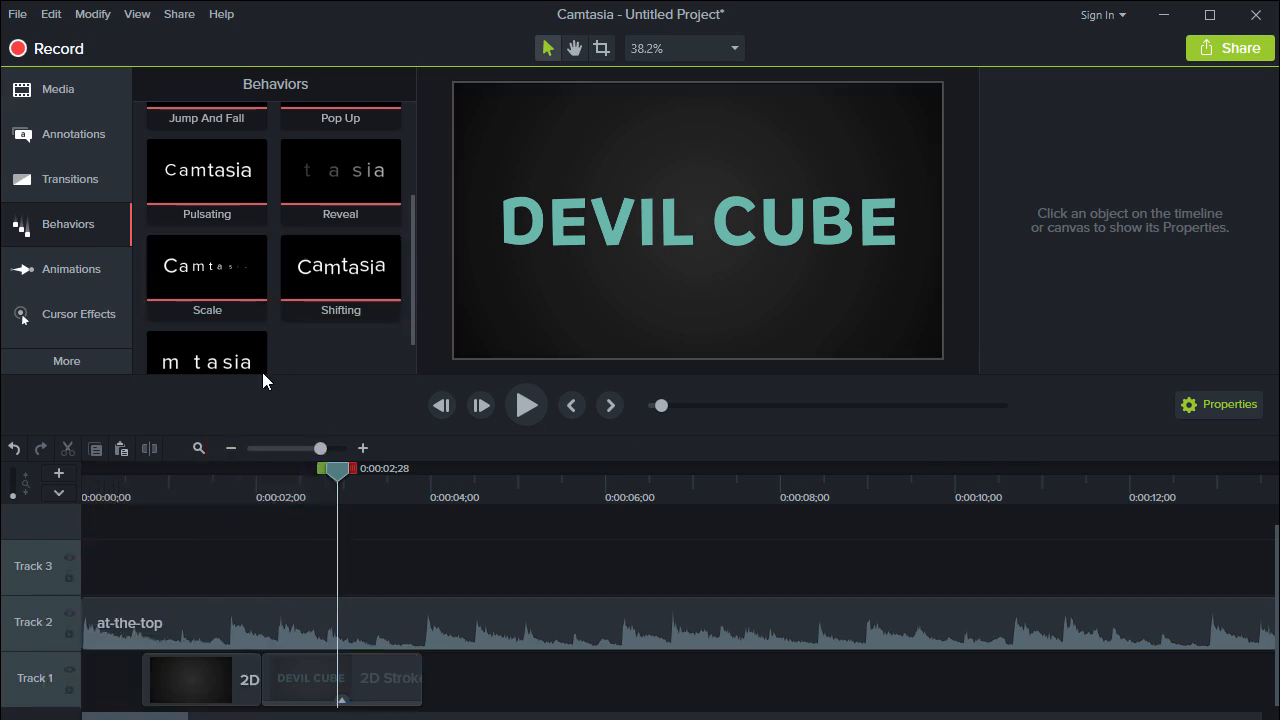
pyautogui.moveTo(316, 269); pyautogui.dragTo(600, 275)
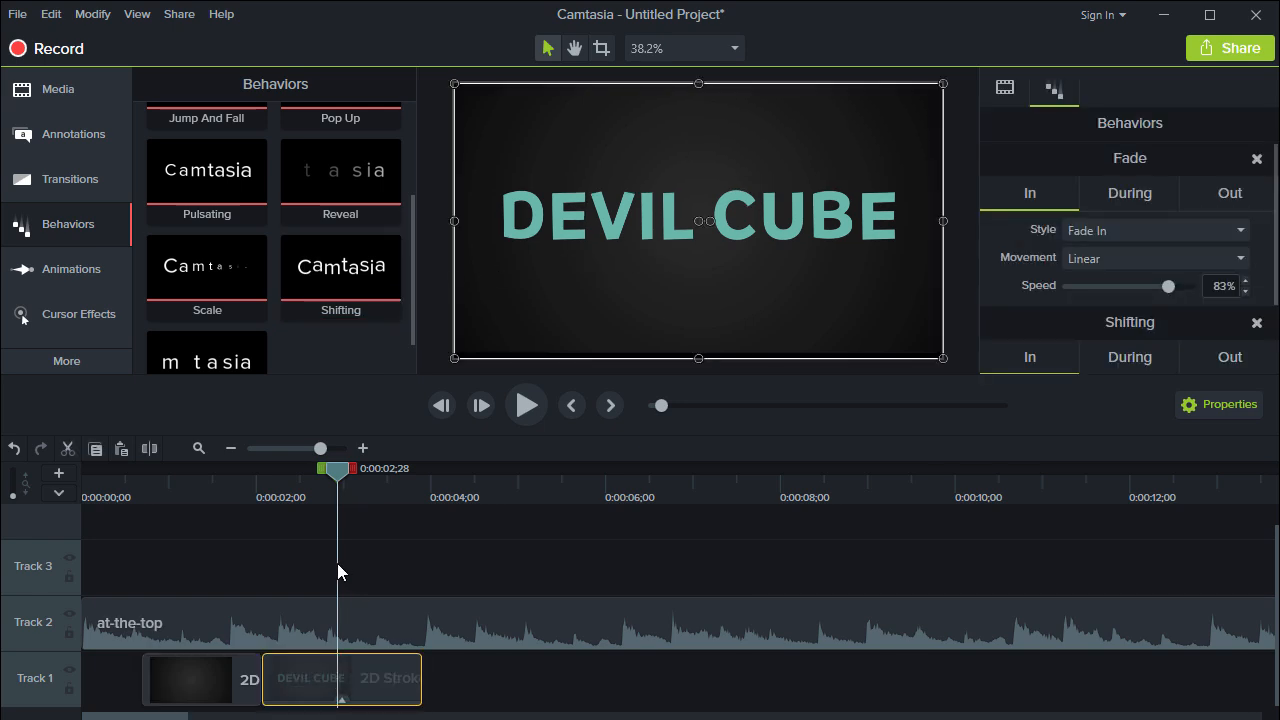
# - Play the second 2D Stroke Reveal clip from about two seconds and scrub through it to 0:00:02;25
pyautogui.click(265, 497)
pyautogui.press('space')
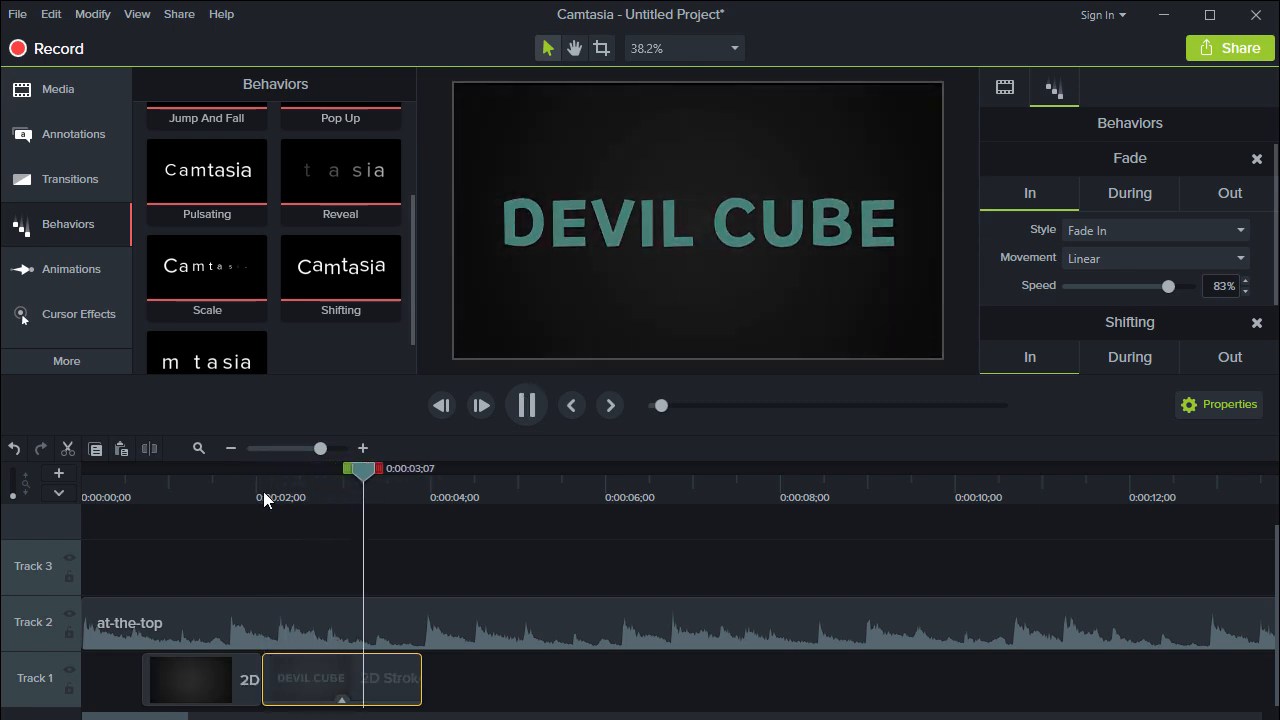
pyautogui.click(251, 496)
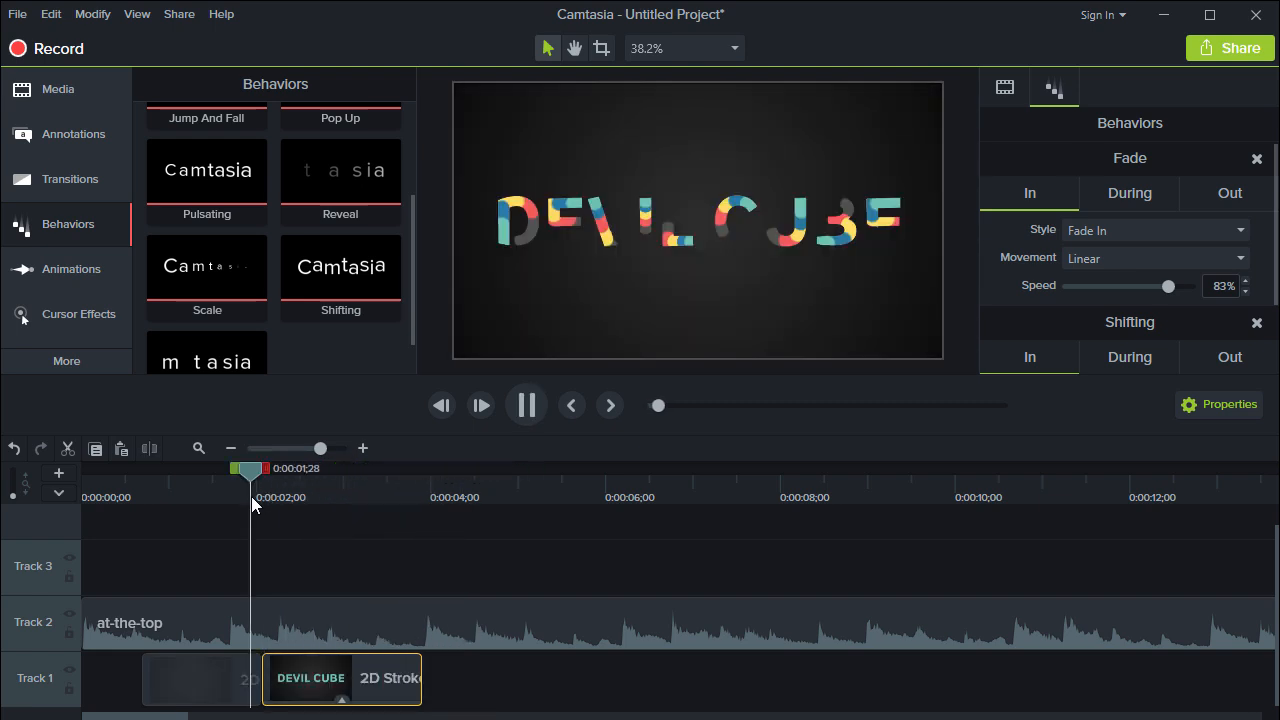
pyautogui.click(251, 496)
pyautogui.press('space')
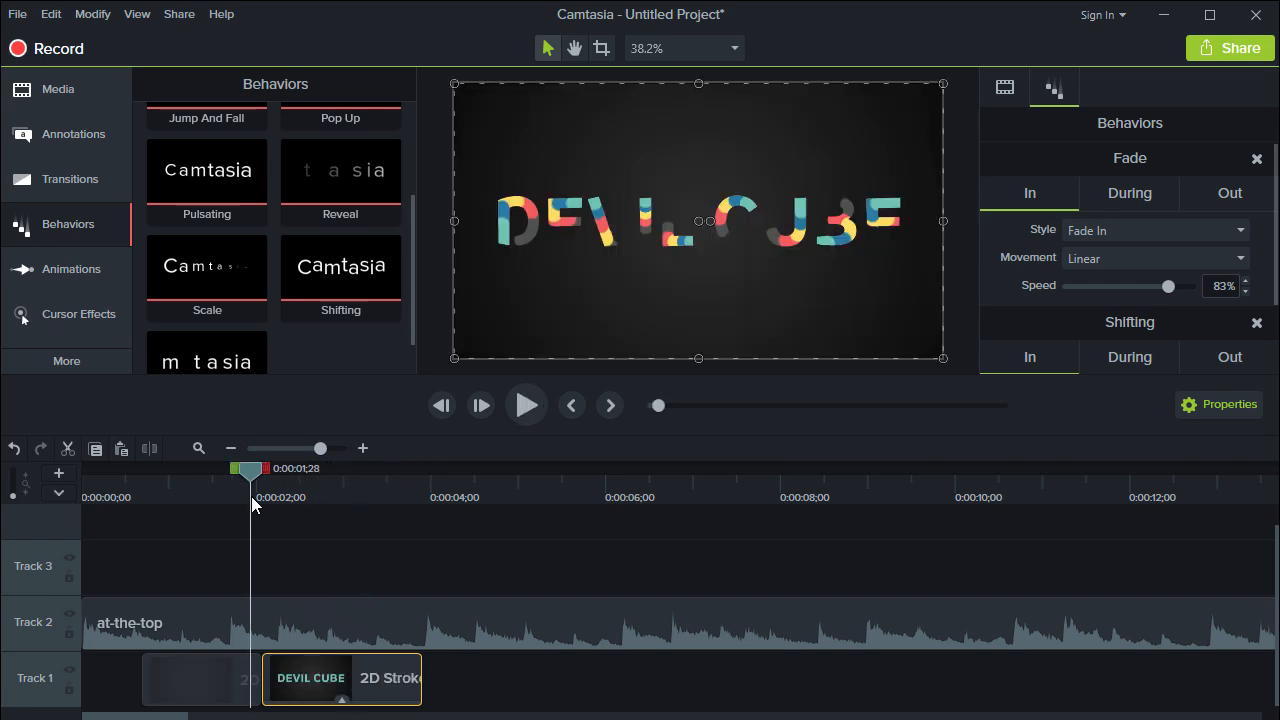
pyautogui.moveTo(254, 490); pyautogui.dragTo(329, 480)
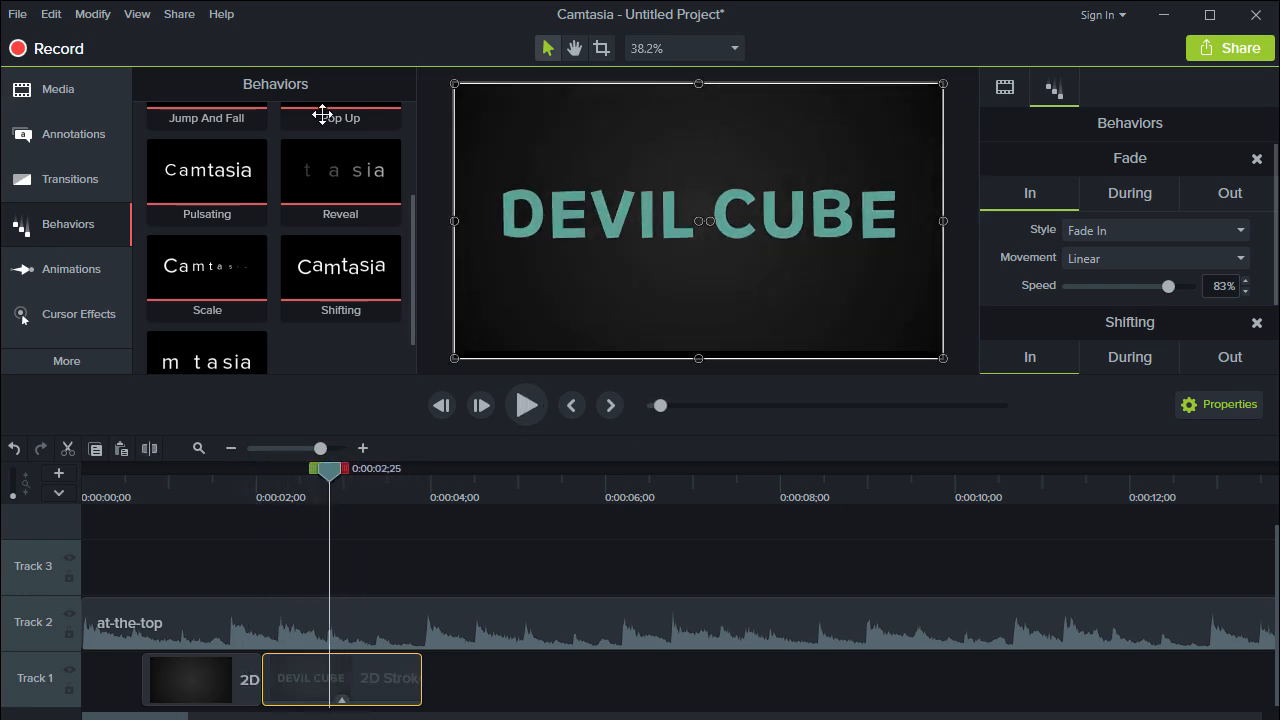
# - Select both 2D Stroke Reveal clips and move them to the start of Track 1
pyautogui.scroll(3, 322, 185)
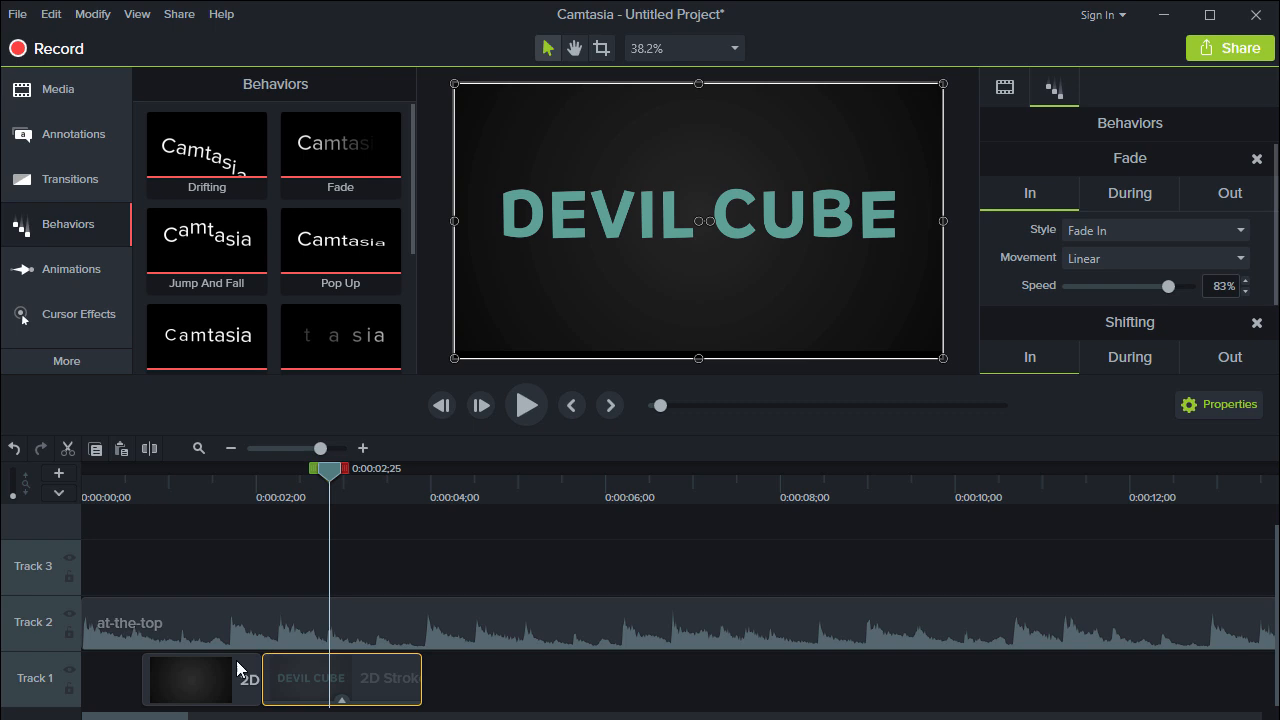
pyautogui.moveTo(115, 671); pyautogui.dragTo(432, 698)
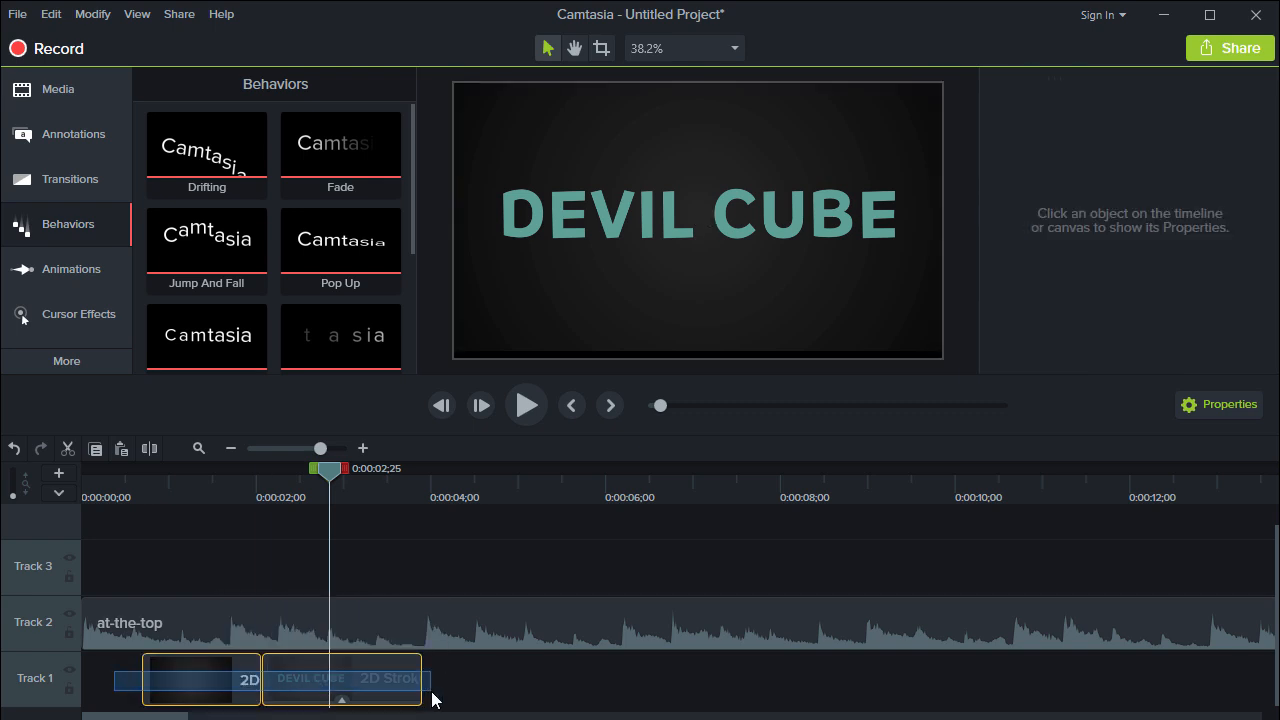
pyautogui.moveTo(331, 680); pyautogui.dragTo(617, 674)
pyautogui.moveTo(118, 716); pyautogui.dragTo(403, 119)
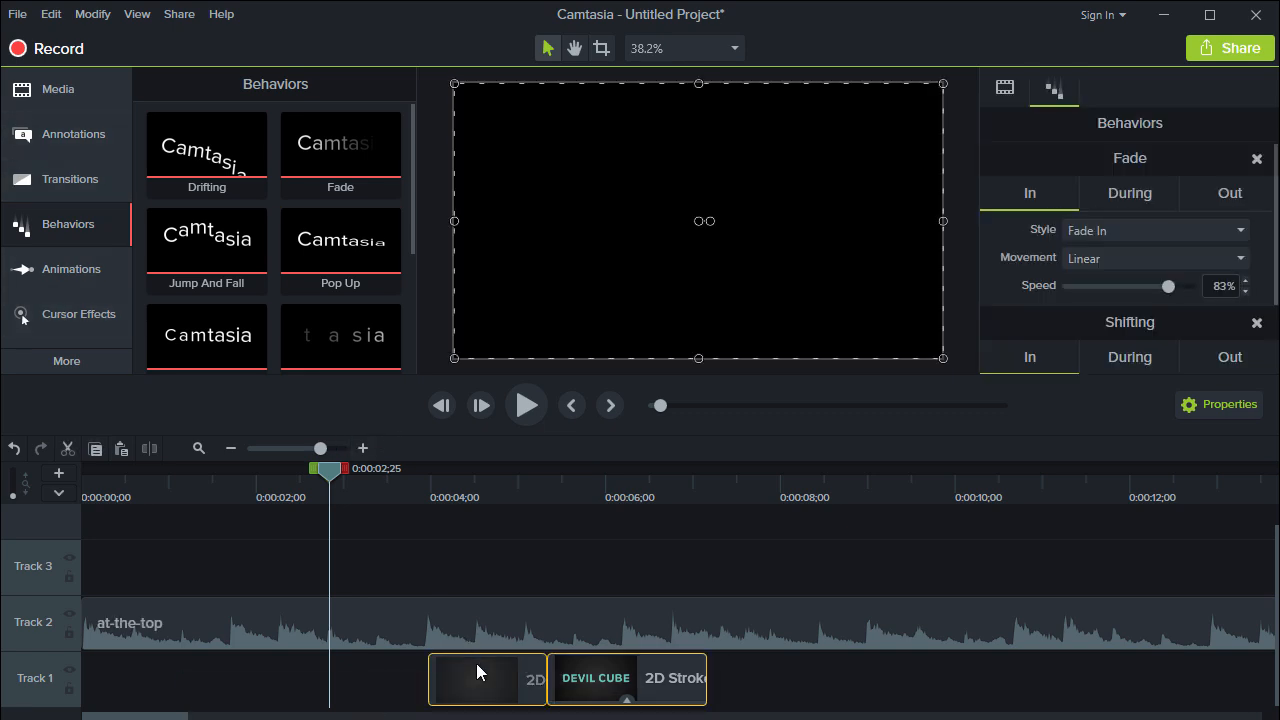
pyautogui.moveTo(476, 663); pyautogui.dragTo(130, 665)
# - Add a Basic ABC text callout to the canvas and move its clip to the start of Track 3
pyautogui.click(67, 129)
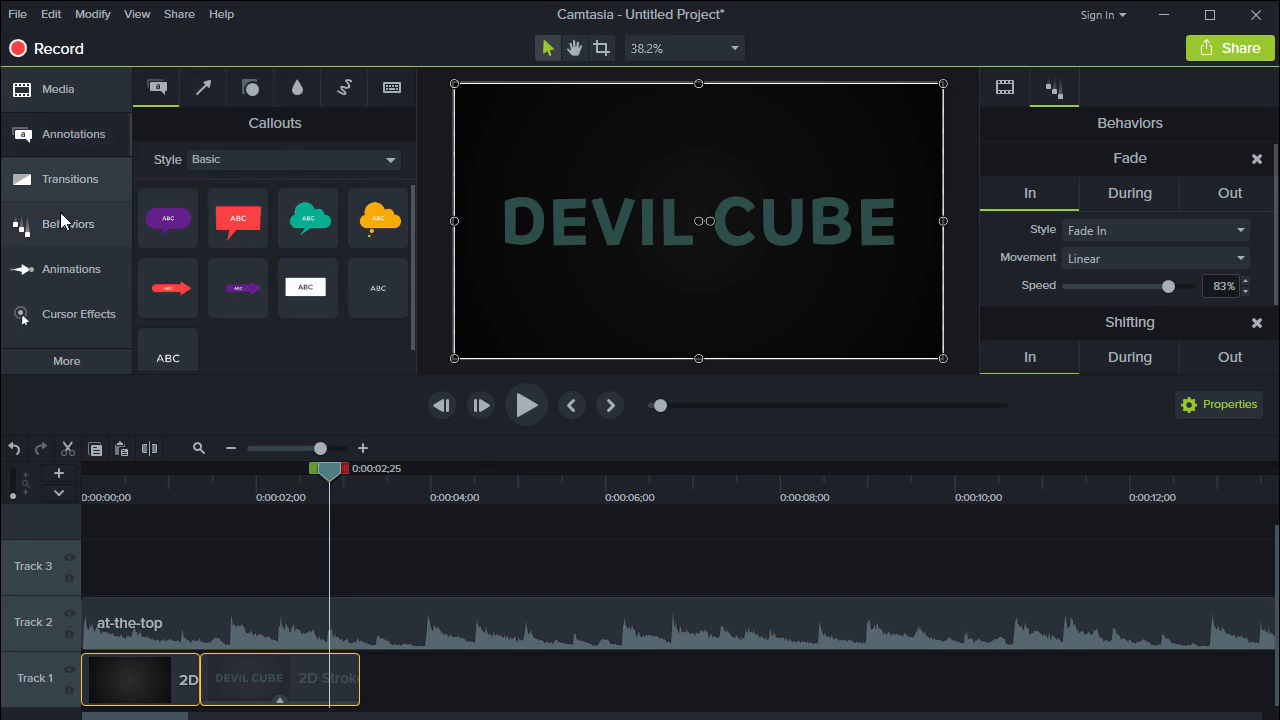
pyautogui.click(62, 220)
pyautogui.click(45, 142)
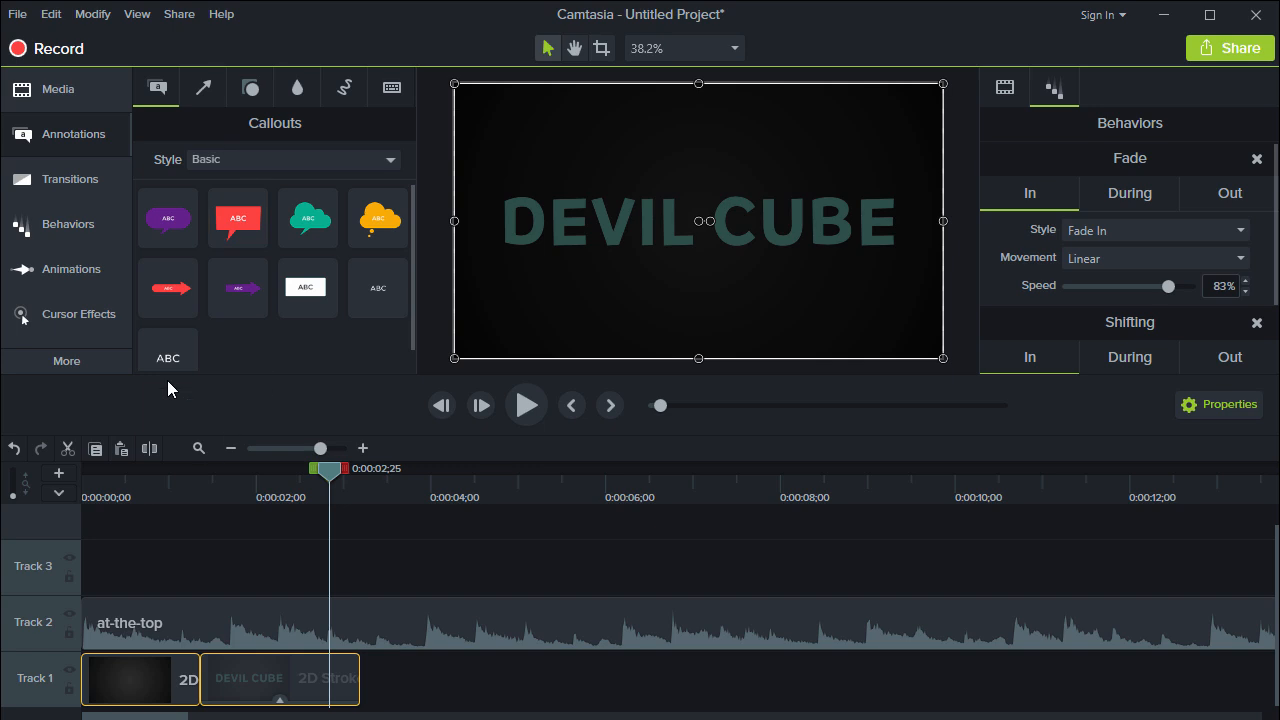
pyautogui.scroll(-1, 163, 347)
pyautogui.moveTo(642, 248); pyautogui.dragTo(636, 246)
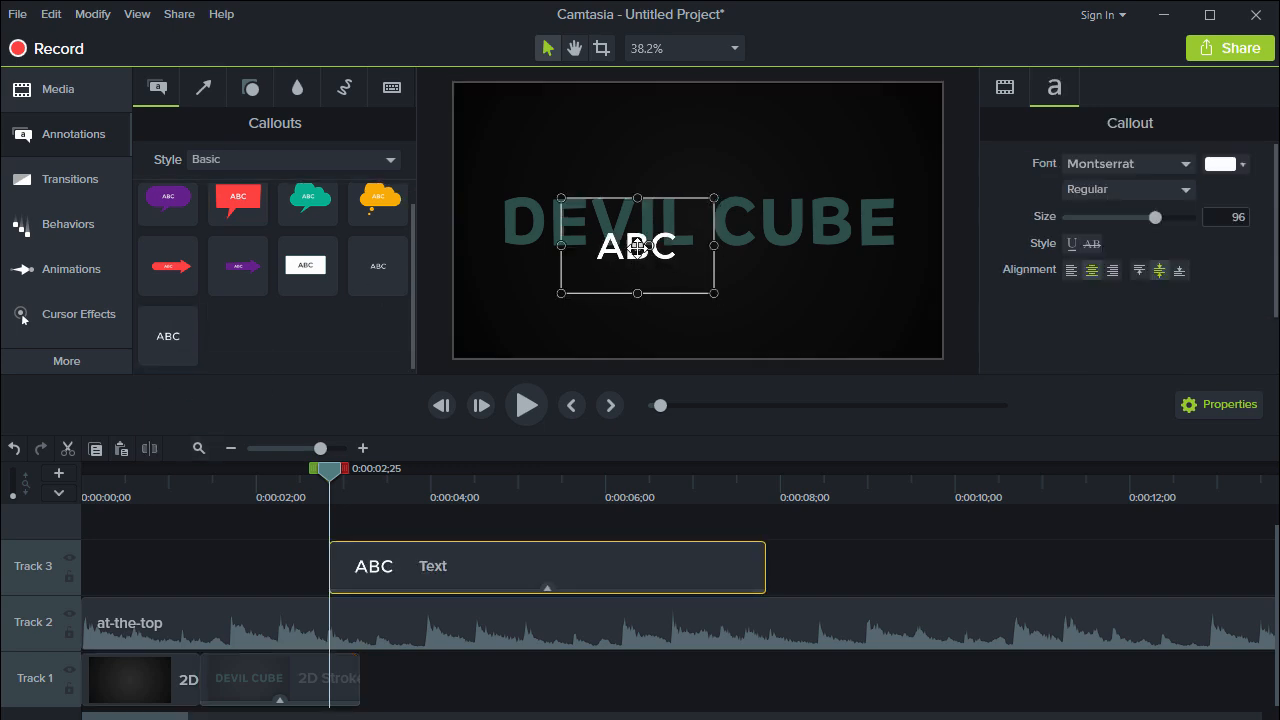
pyautogui.moveTo(397, 567); pyautogui.dragTo(122, 590)
# - Move both 2D Stroke Reveal clips about 1.8 seconds later on Track 1 and shorten the Text clip to about 3.5 seconds
pyautogui.click(146, 698)
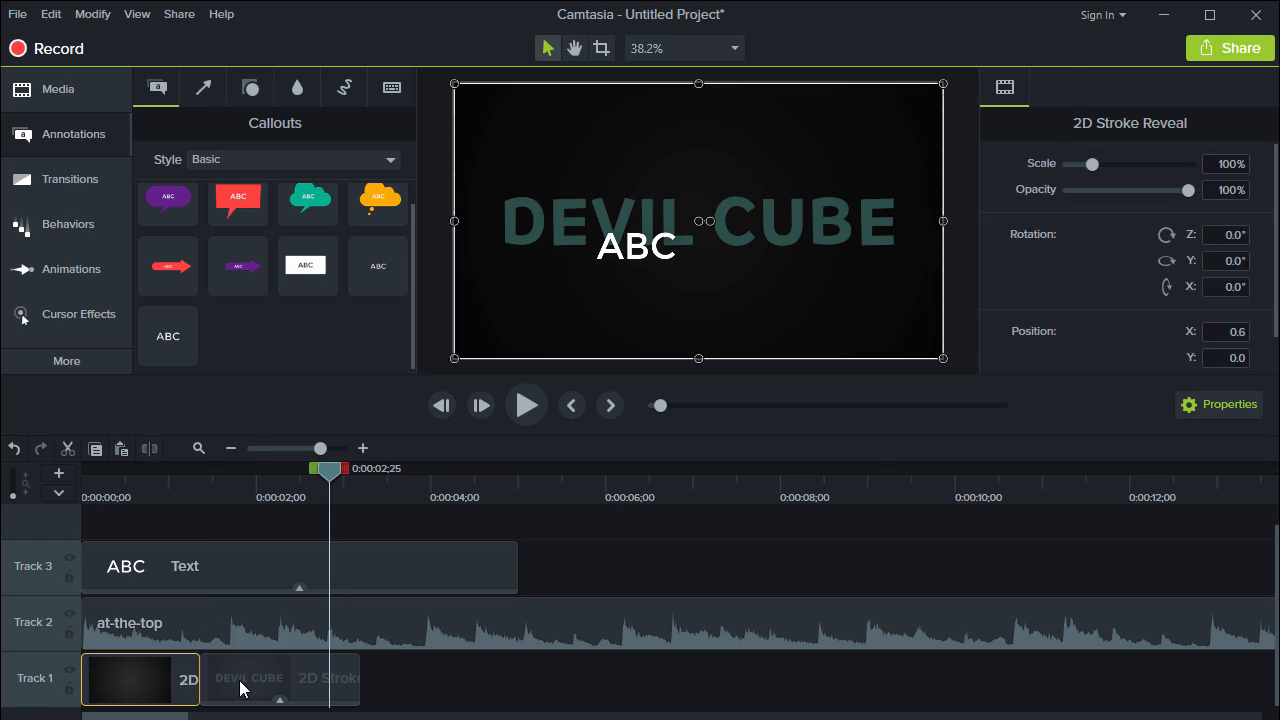
pyautogui.keyDown('ctrl'); pyautogui.click(241, 689); pyautogui.keyUp('ctrl')
pyautogui.moveTo(169, 688); pyautogui.dragTo(347, 690)
pyautogui.moveTo(515, 566); pyautogui.dragTo(389, 566)
# - Show the Text clip's Drop Shadow effect and set its angle to 315° and opacity to 100%
pyautogui.click(234, 589)
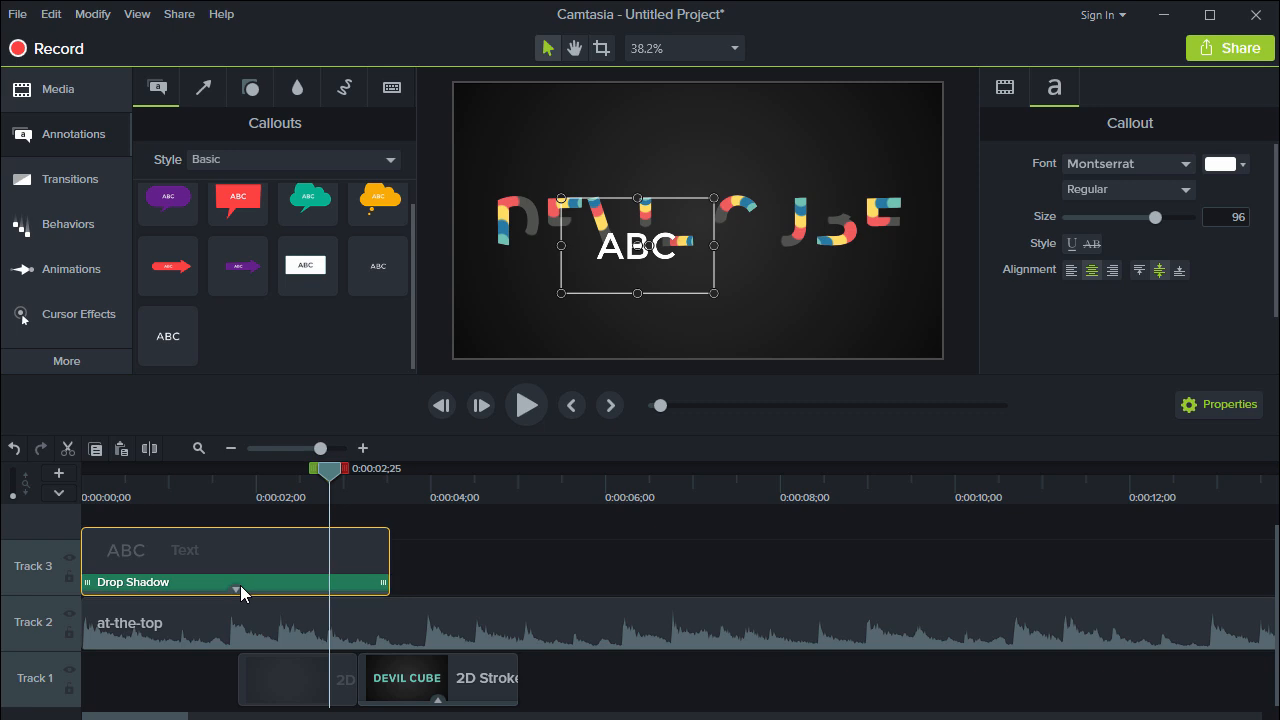
pyautogui.click(171, 583)
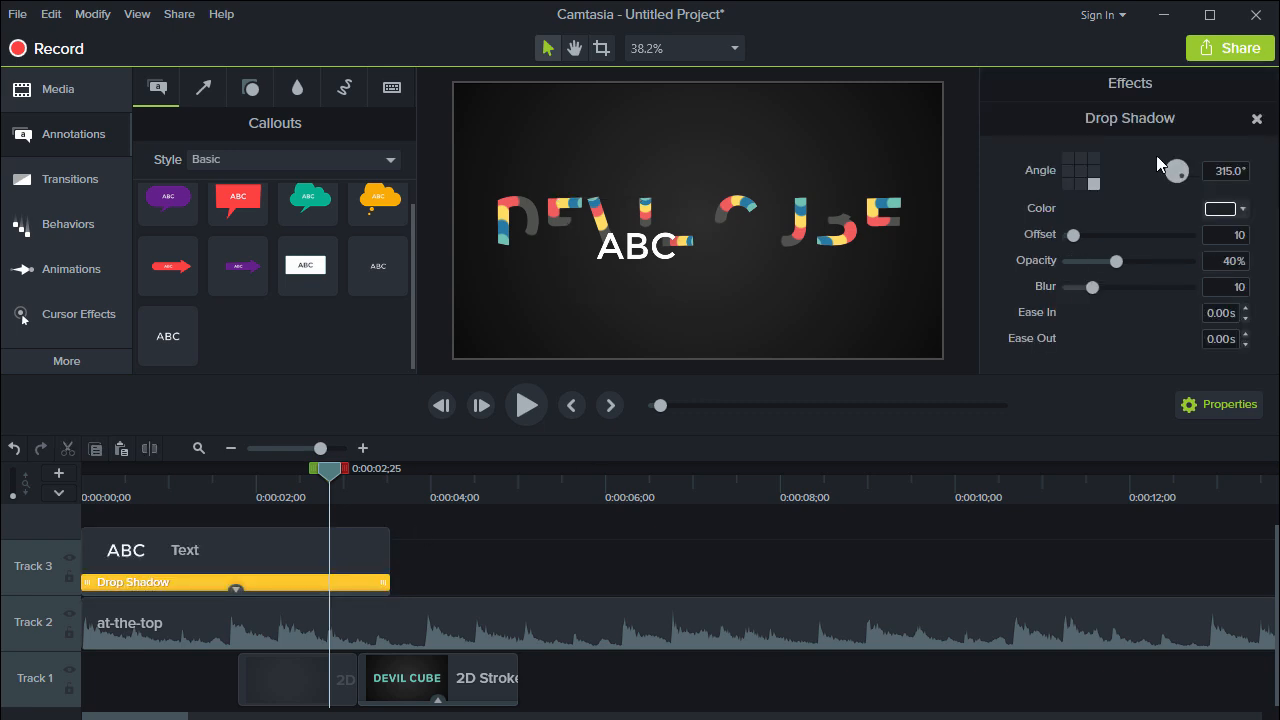
pyautogui.click(1094, 183)
pyautogui.moveTo(1120, 261); pyautogui.dragTo(1248, 262)
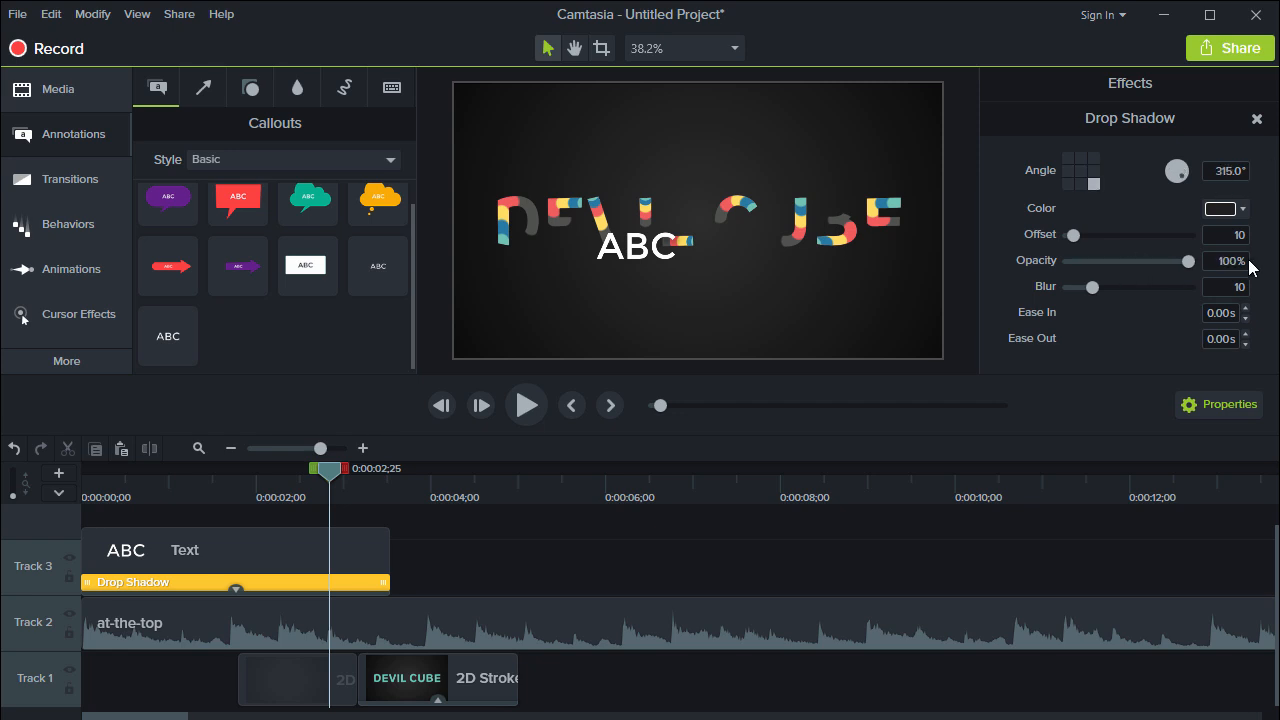
# - Set the ABC callout's text size to 128 and its font to Nexa Light
pyautogui.click(711, 286)
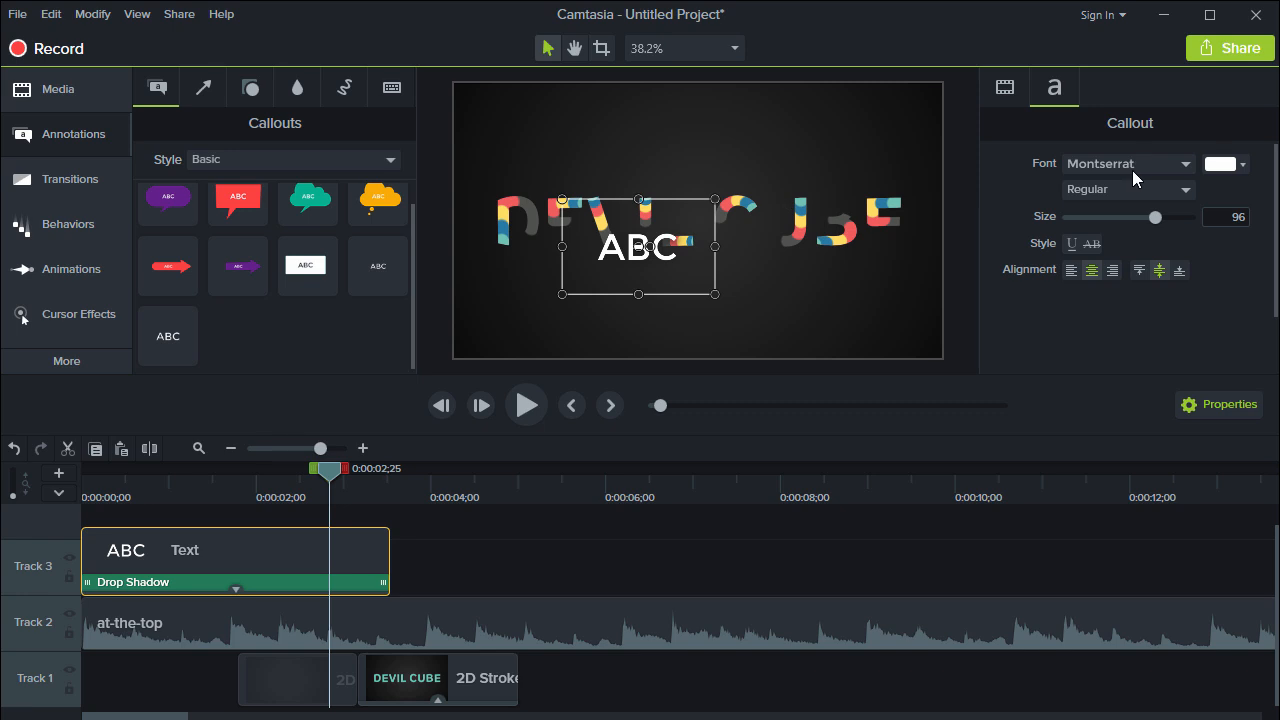
pyautogui.moveTo(1160, 217); pyautogui.dragTo(1223, 204)
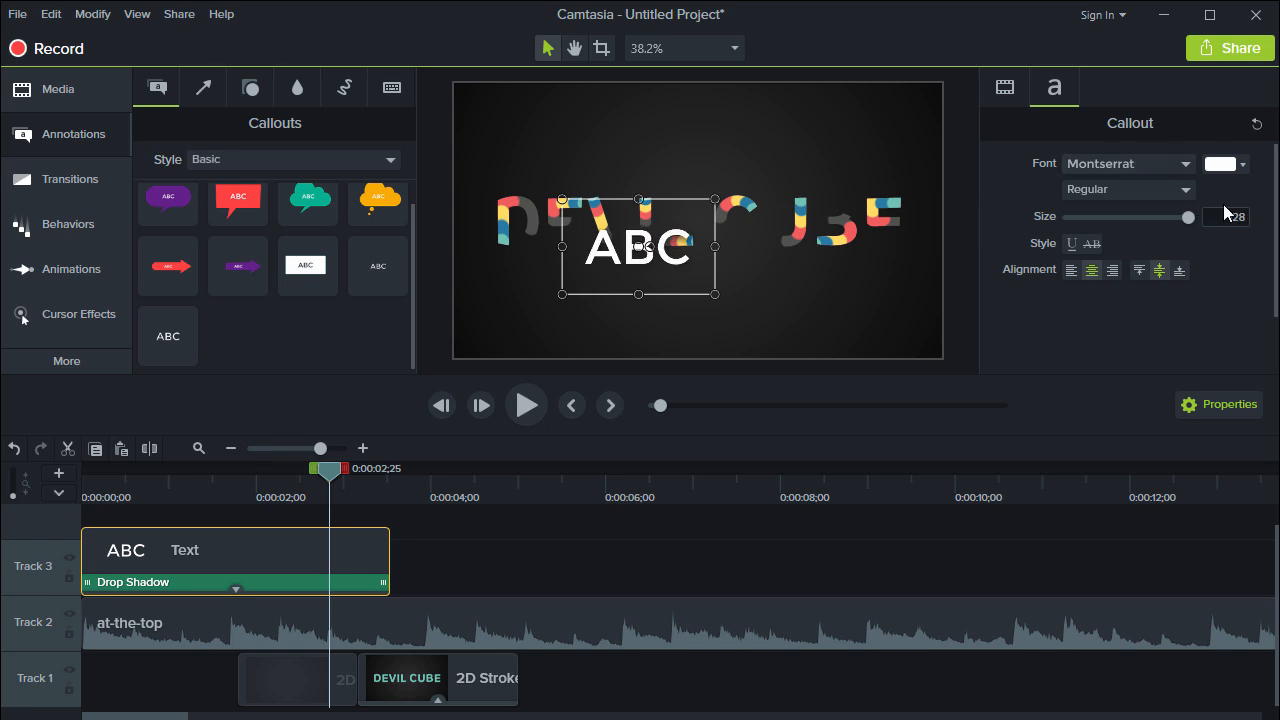
pyautogui.click(1184, 165)
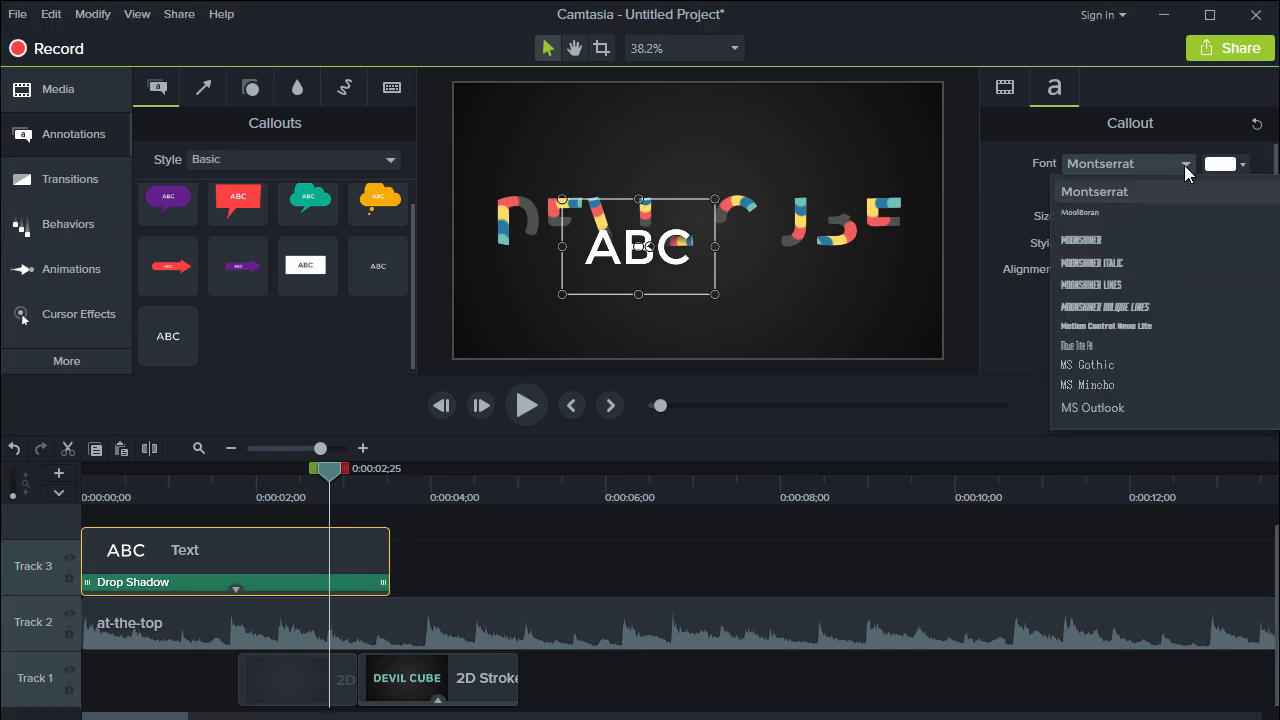
pyautogui.scroll(-5, 1093, 395)
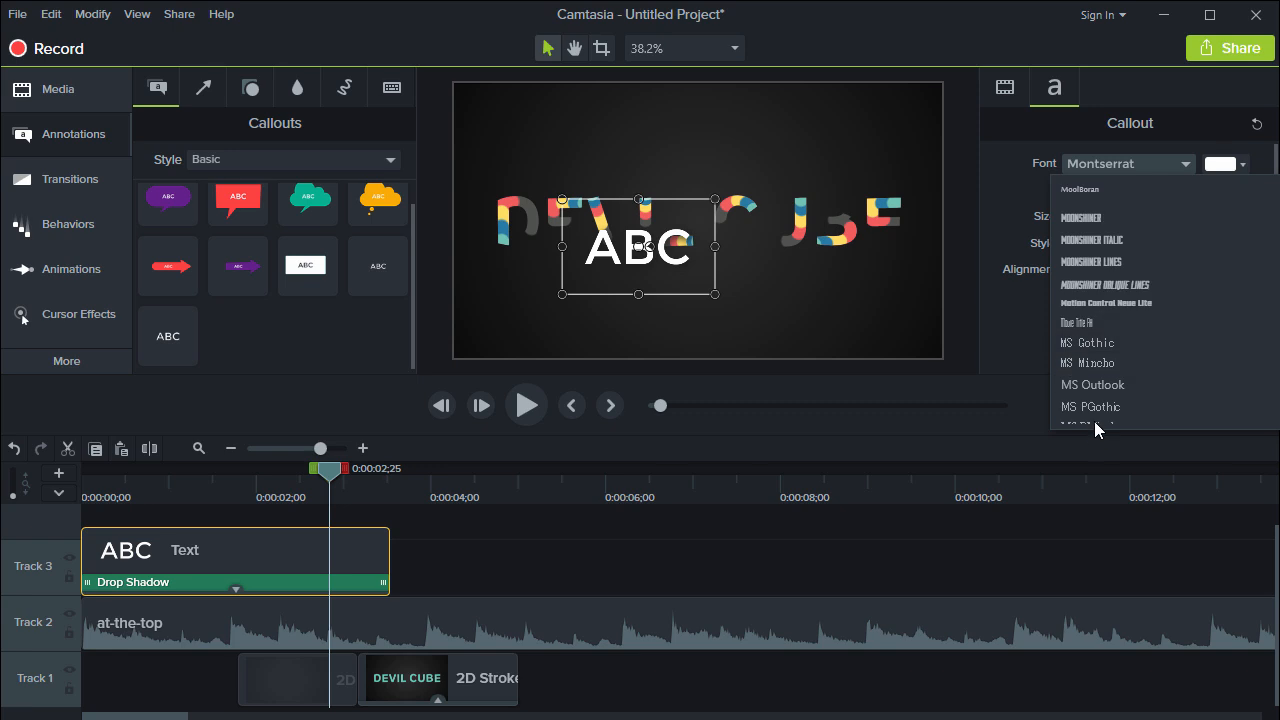
pyautogui.scroll(-3, 1093, 395)
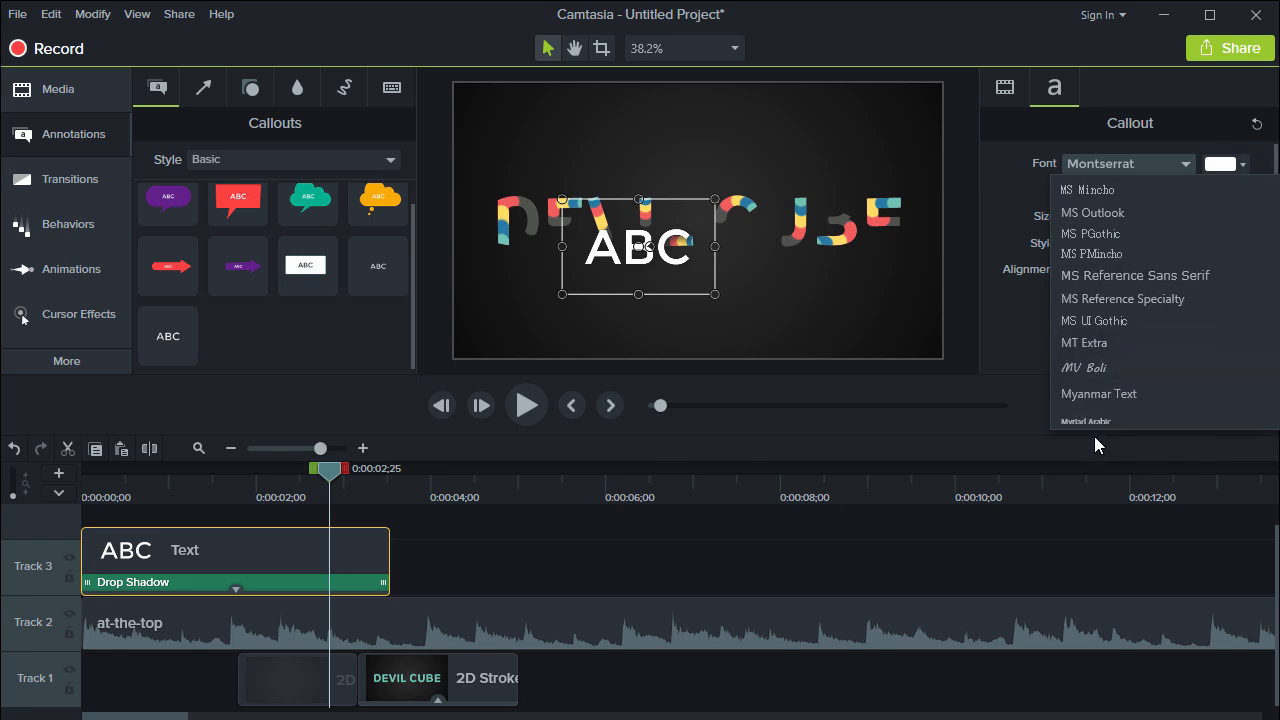
pyautogui.scroll(-5, 1096, 417)
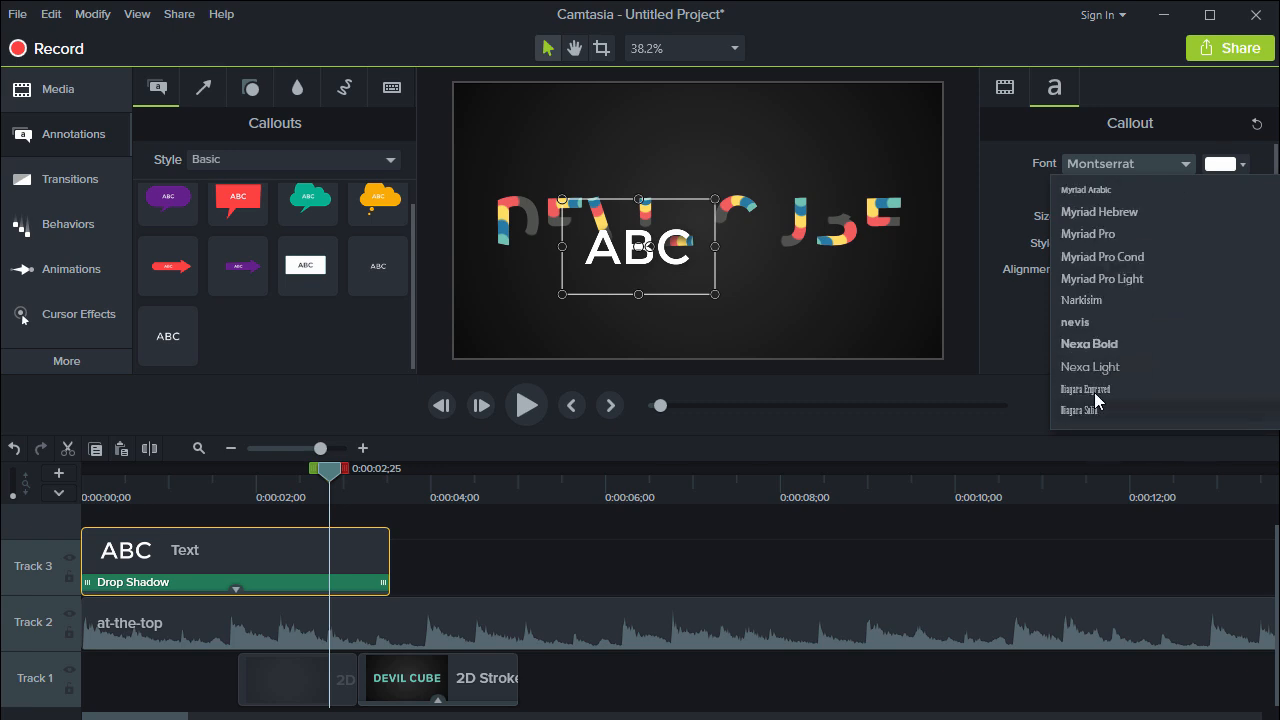
pyautogui.click(1093, 367)
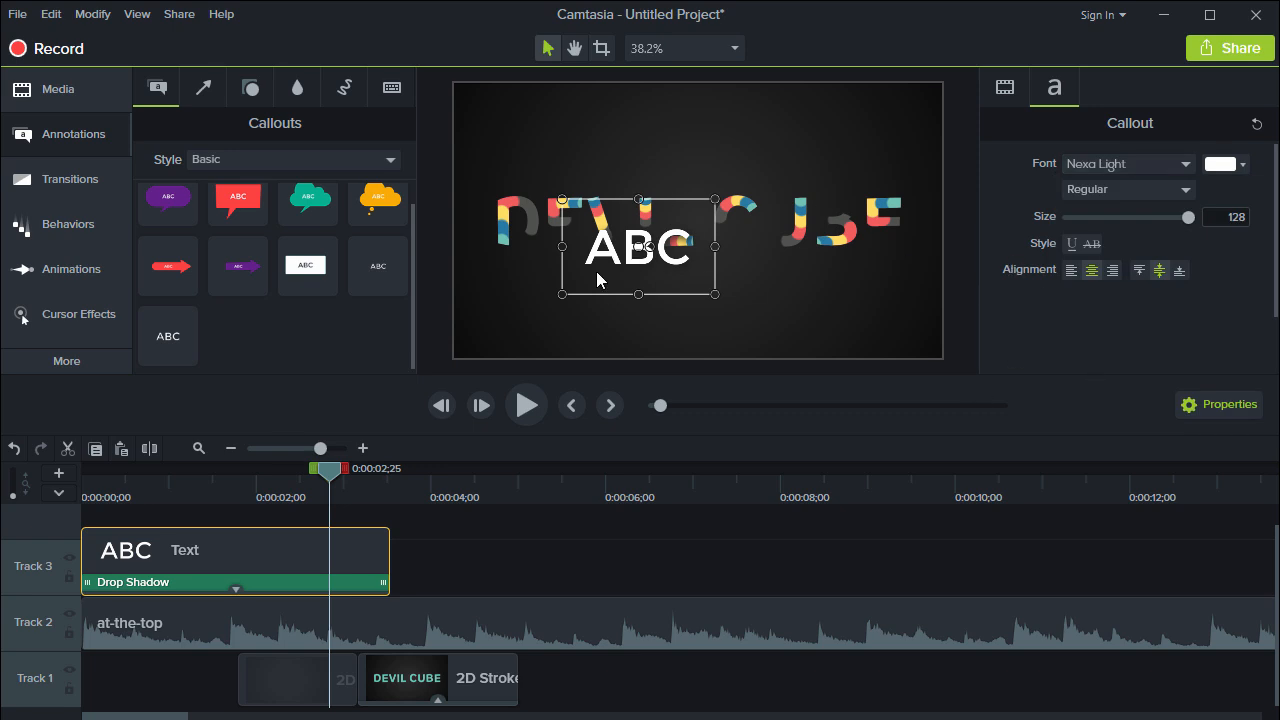
# - Change the ABC callout's text color to orange and try bottom vertical alignment before restoring middle alignment
pyautogui.click(1232, 165)
pyautogui.click(1190, 205)
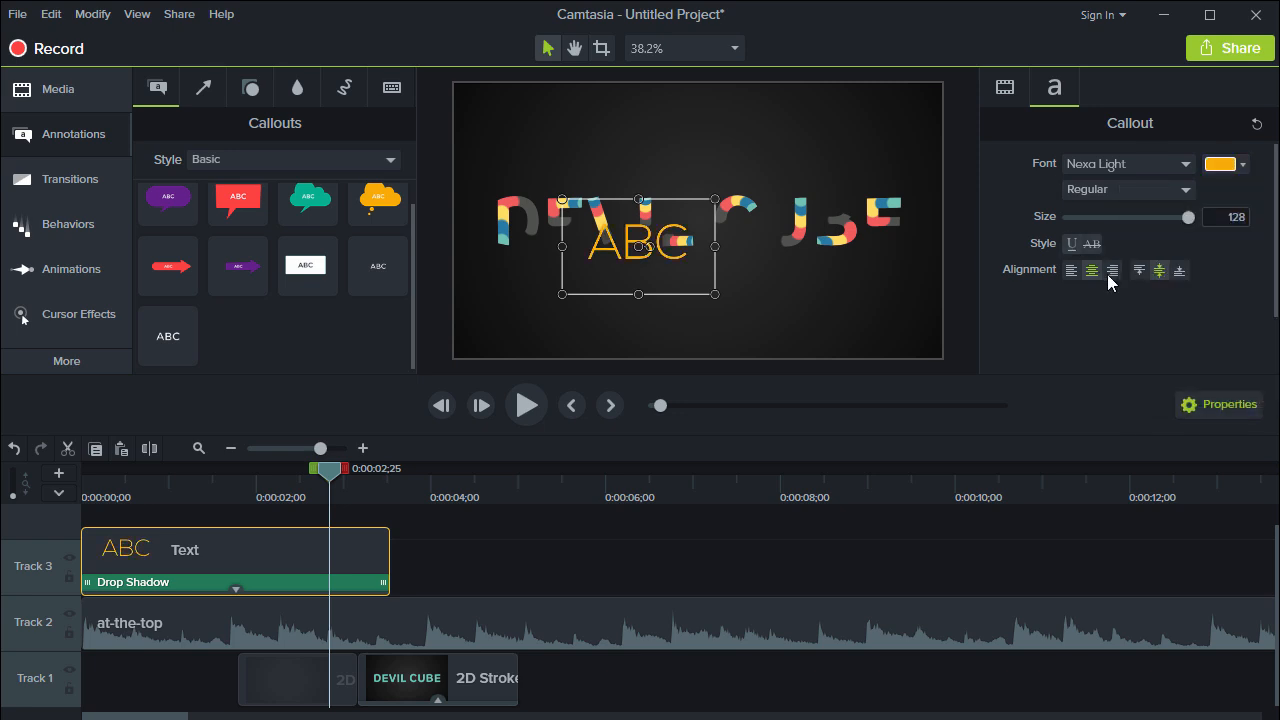
pyautogui.click(1073, 243)
pyautogui.click(1093, 245)
pyautogui.click(1178, 270)
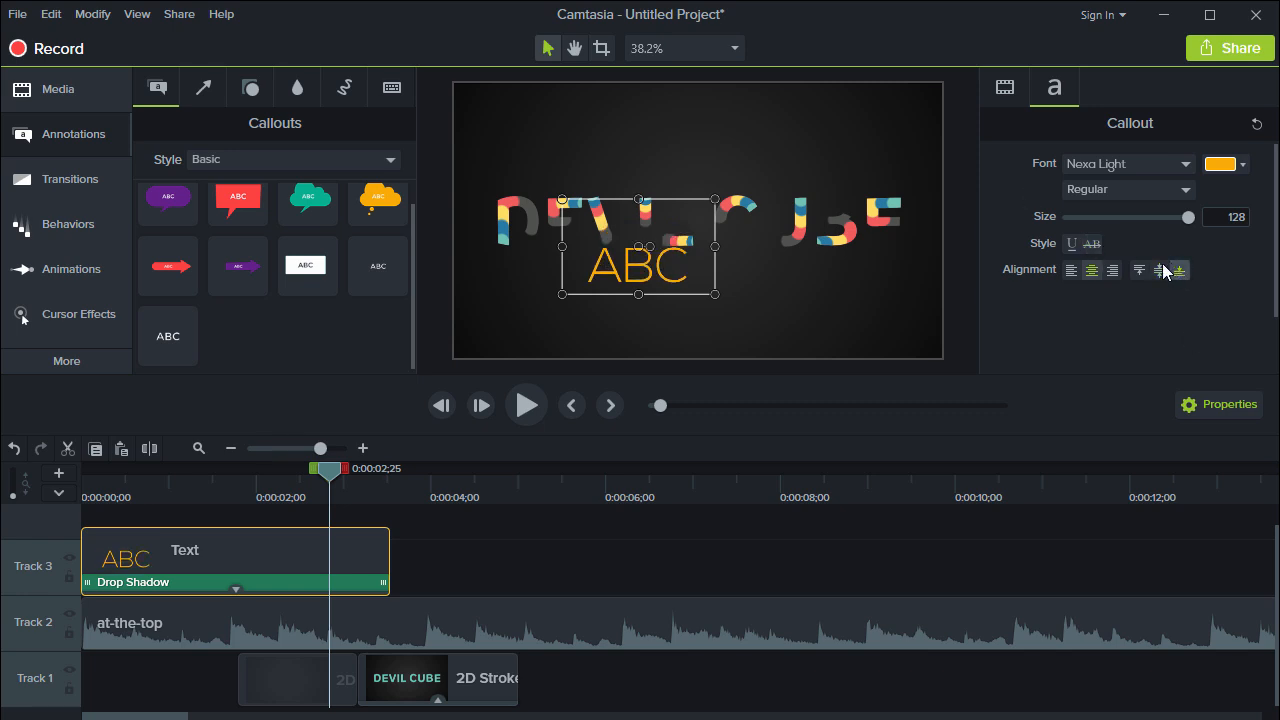
pyautogui.click(1161, 270)
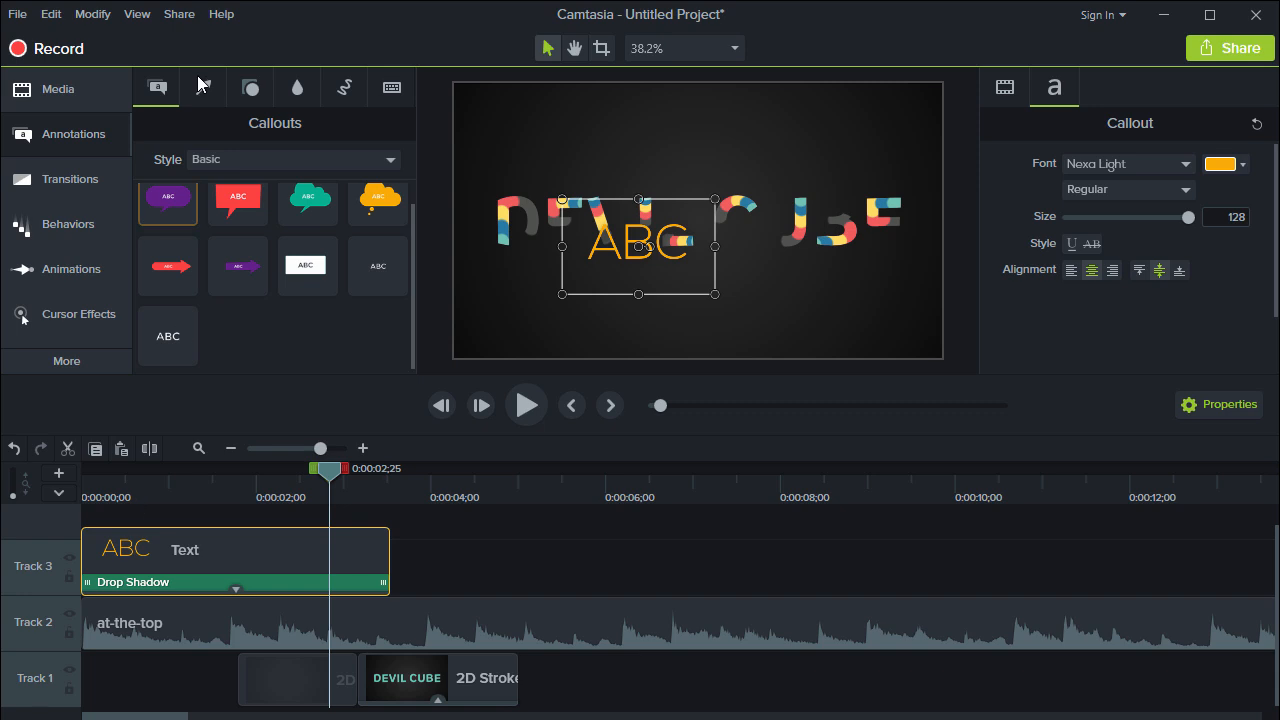
# - Apply the Drifting behavior to the Text clip on Track 3 and play it from the timeline start
pyautogui.click(68, 224)
pyautogui.moveTo(201, 150); pyautogui.dragTo(154, 541)
pyautogui.click(84, 479)
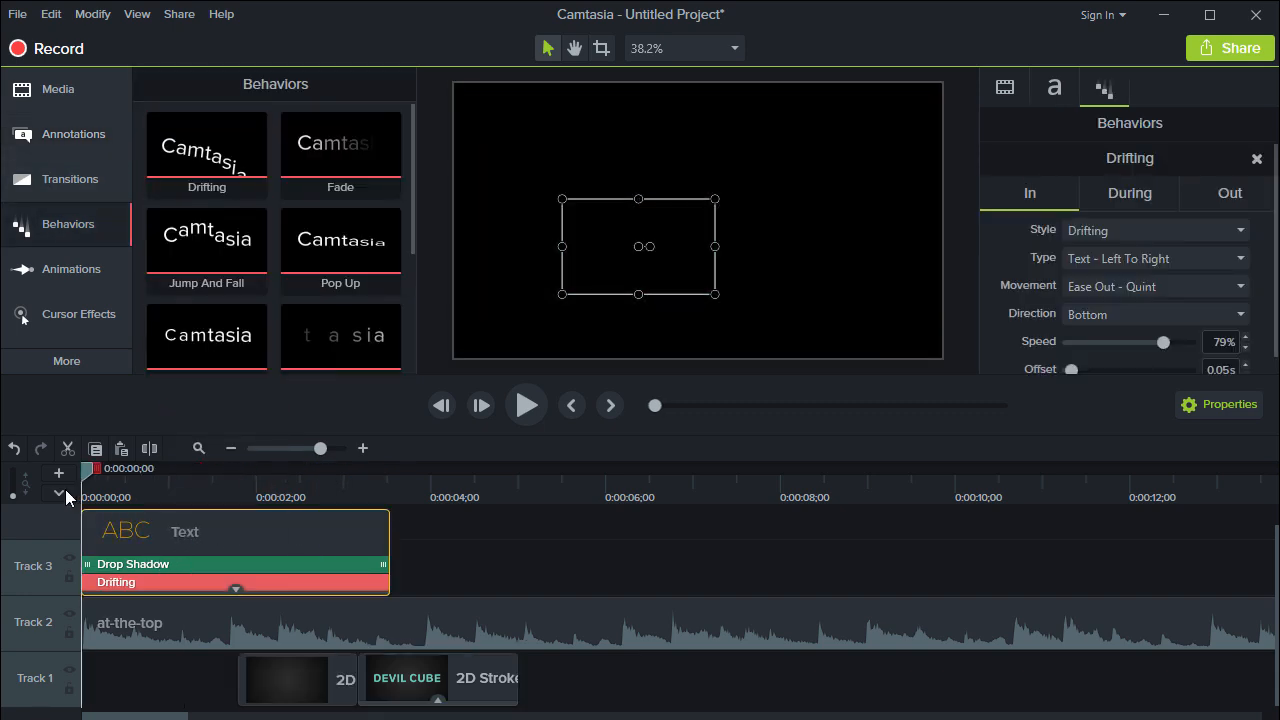
pyautogui.click(518, 408)
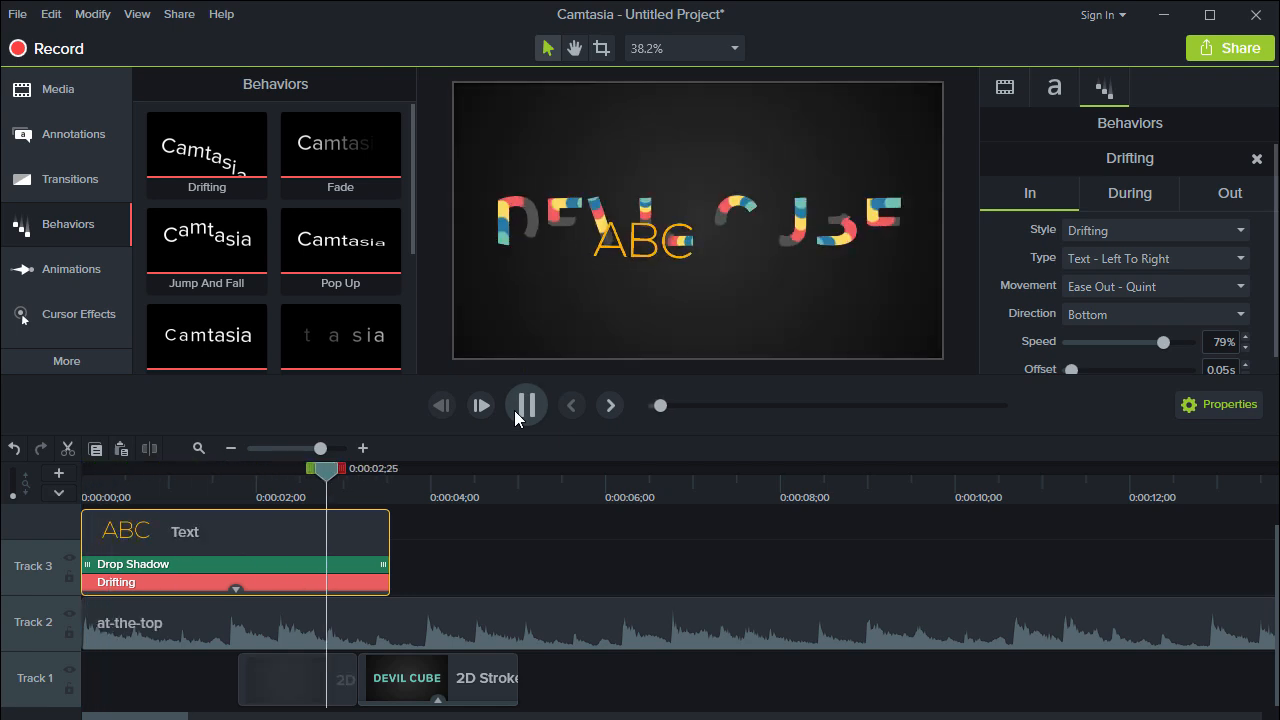
pyautogui.click(514, 410)
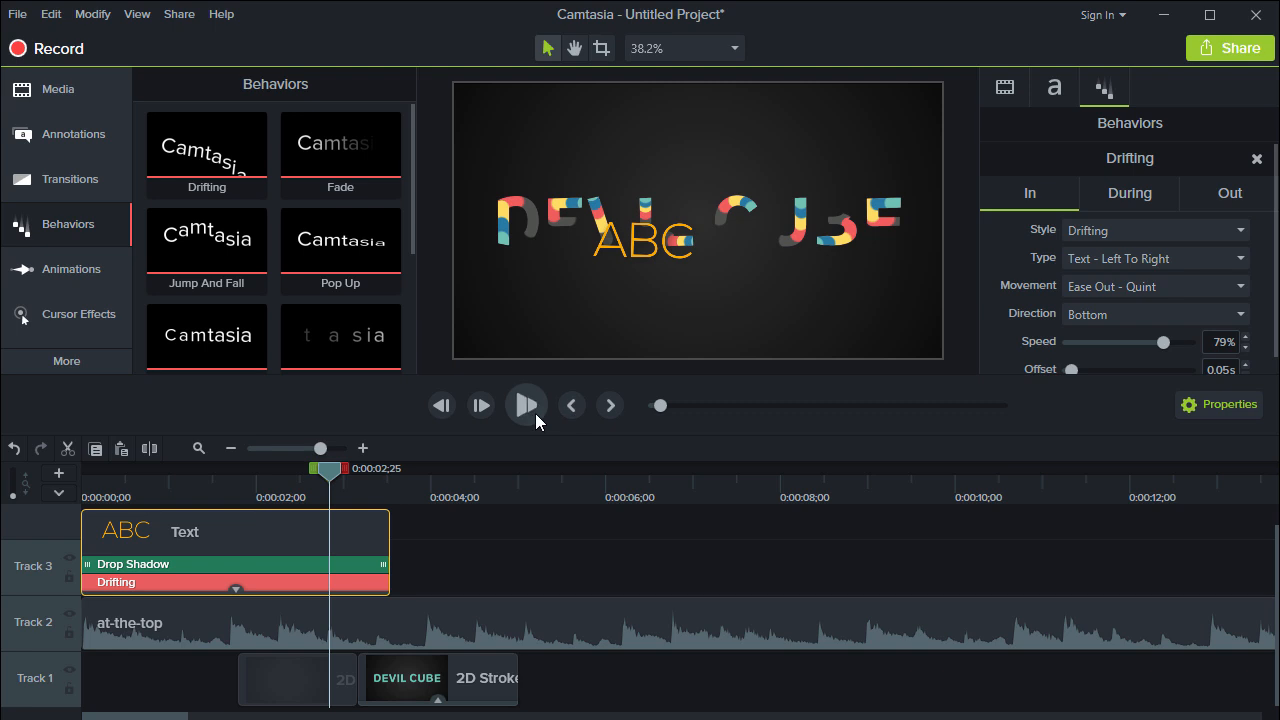
pyautogui.click(526, 405)
pyautogui.click(526, 405)
# - Remove the Shifting behavior from the second 2D Stroke Reveal clip on Track 1
pyautogui.click(436, 704)
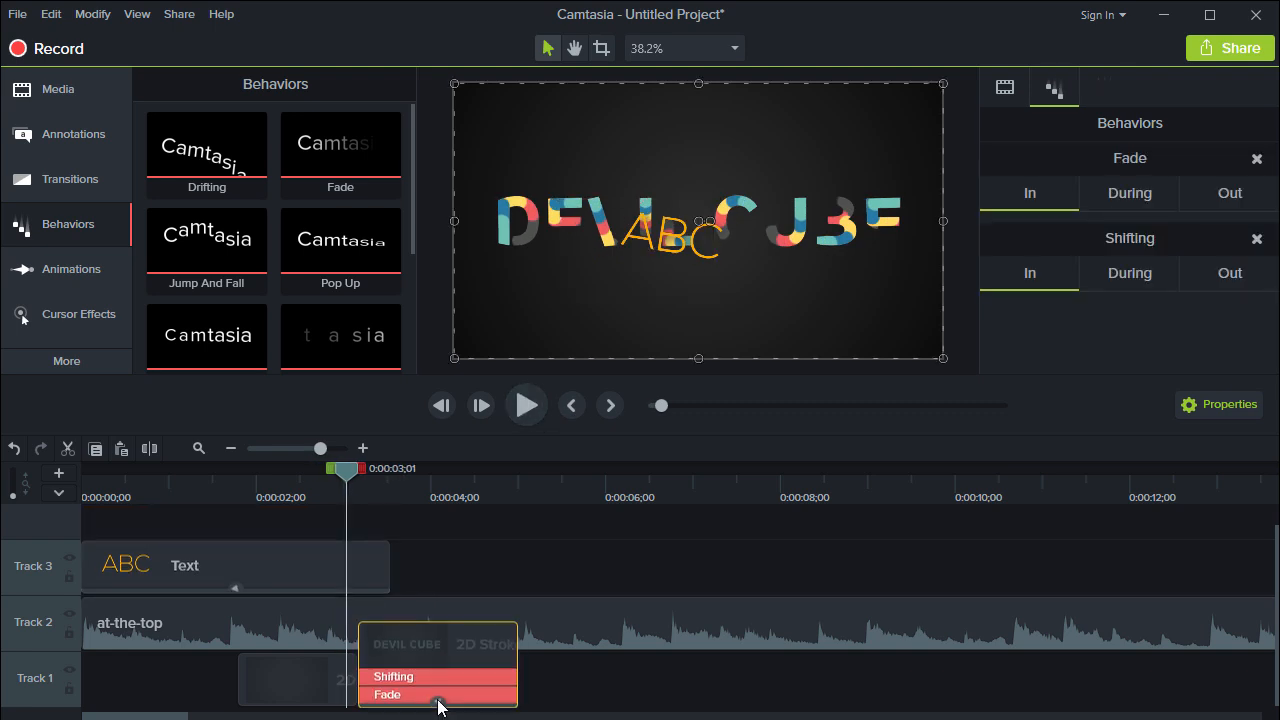
pyautogui.click(437, 704)
pyautogui.click(437, 704)
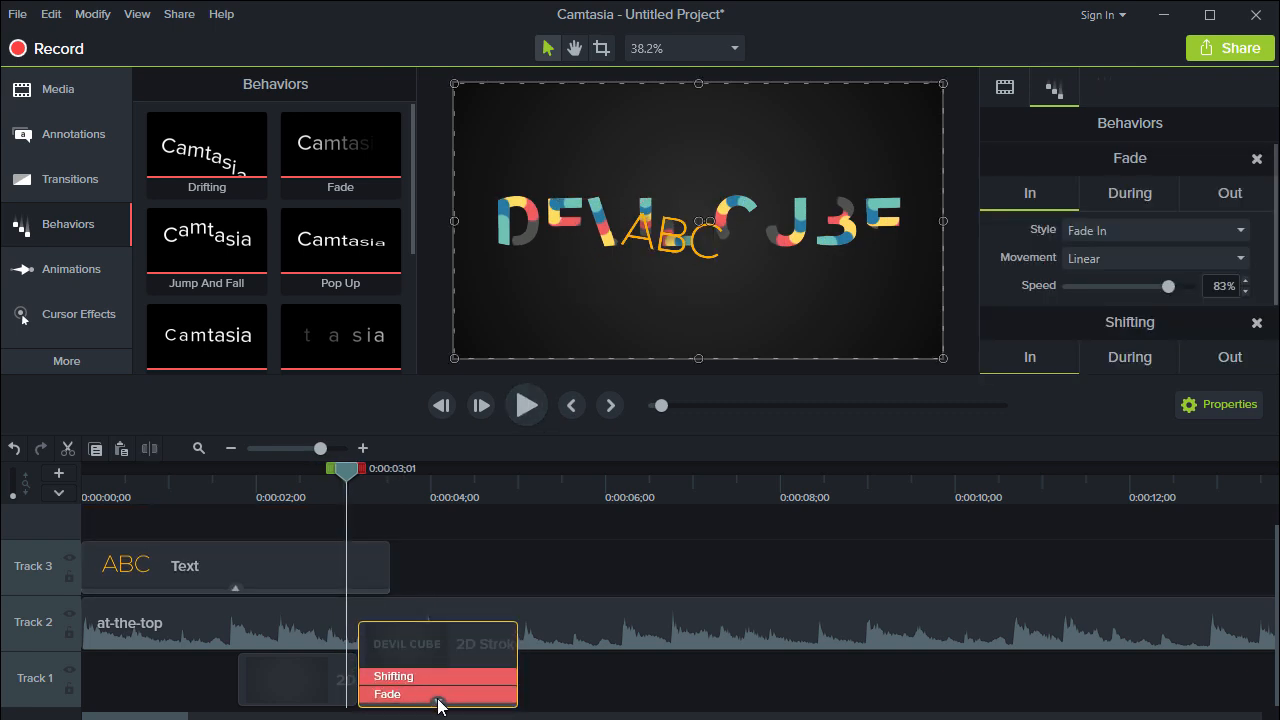
pyautogui.click(423, 686)
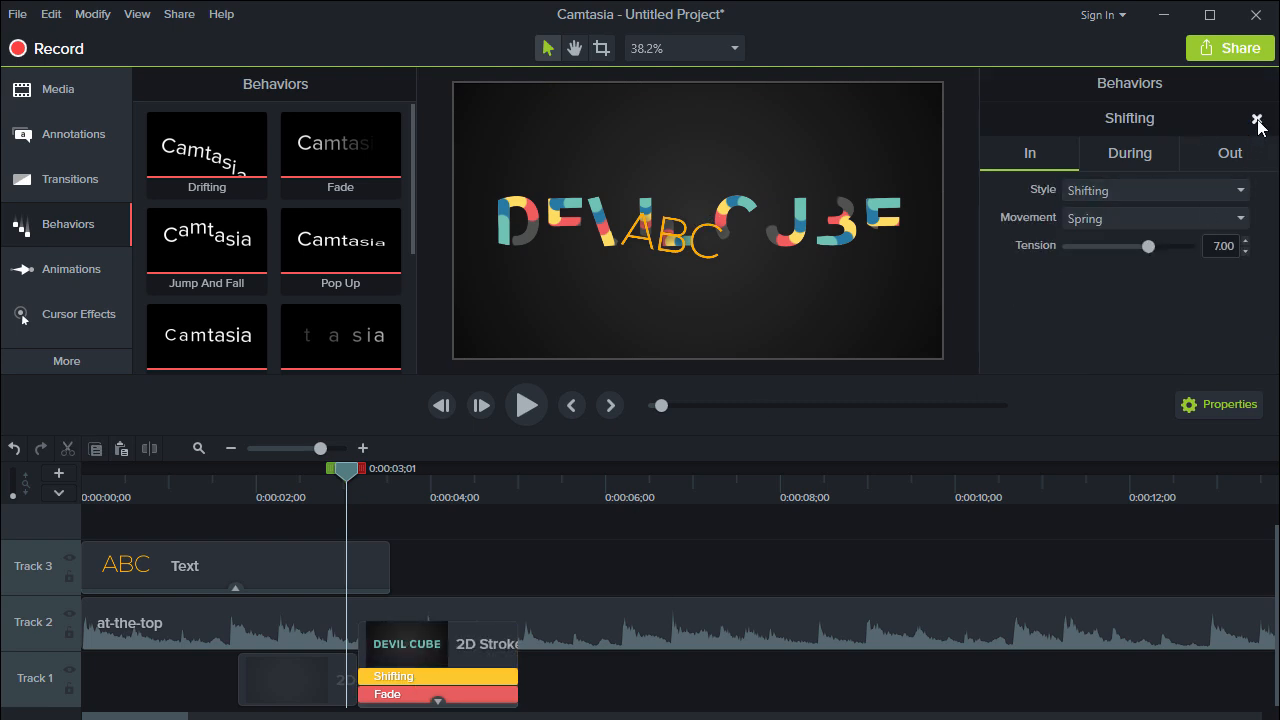
pyautogui.click(1257, 119)
# - Add a red speech bubble callout above the title, and shift and trim its Track 4 clip to end with the last Track 1 clip
pyautogui.click(269, 562)
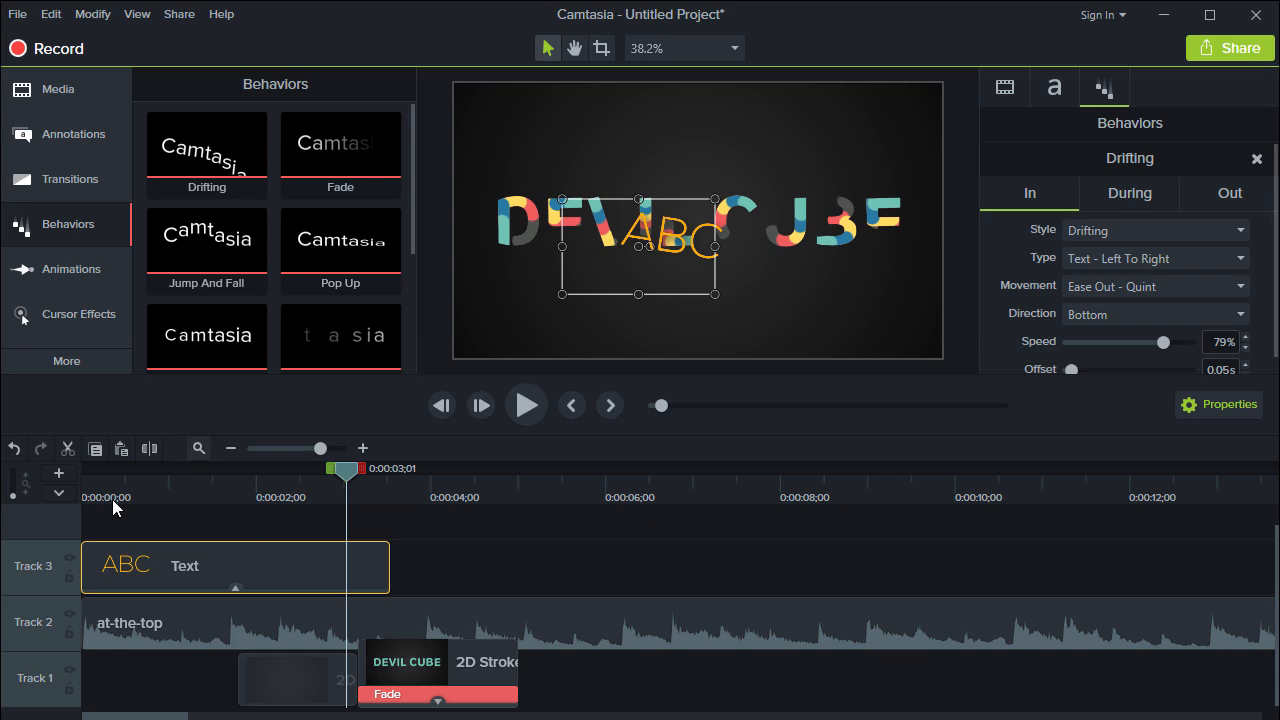
pyautogui.click(65, 138)
pyautogui.moveTo(262, 194)
pyautogui.mouseDown()
pyautogui.moveTo(602, 190)
pyautogui.moveTo(720, 164)
pyautogui.mouseUp()
pyautogui.moveTo(506, 525); pyautogui.dragTo(355, 538)
pyautogui.moveTo(682, 528); pyautogui.dragTo(517, 528)
# - Move the speech bubble callout below the DEVIL CUBE title, and delete it together with the Text clip
pyautogui.click(208, 97)
pyautogui.click(260, 89)
pyautogui.click(298, 90)
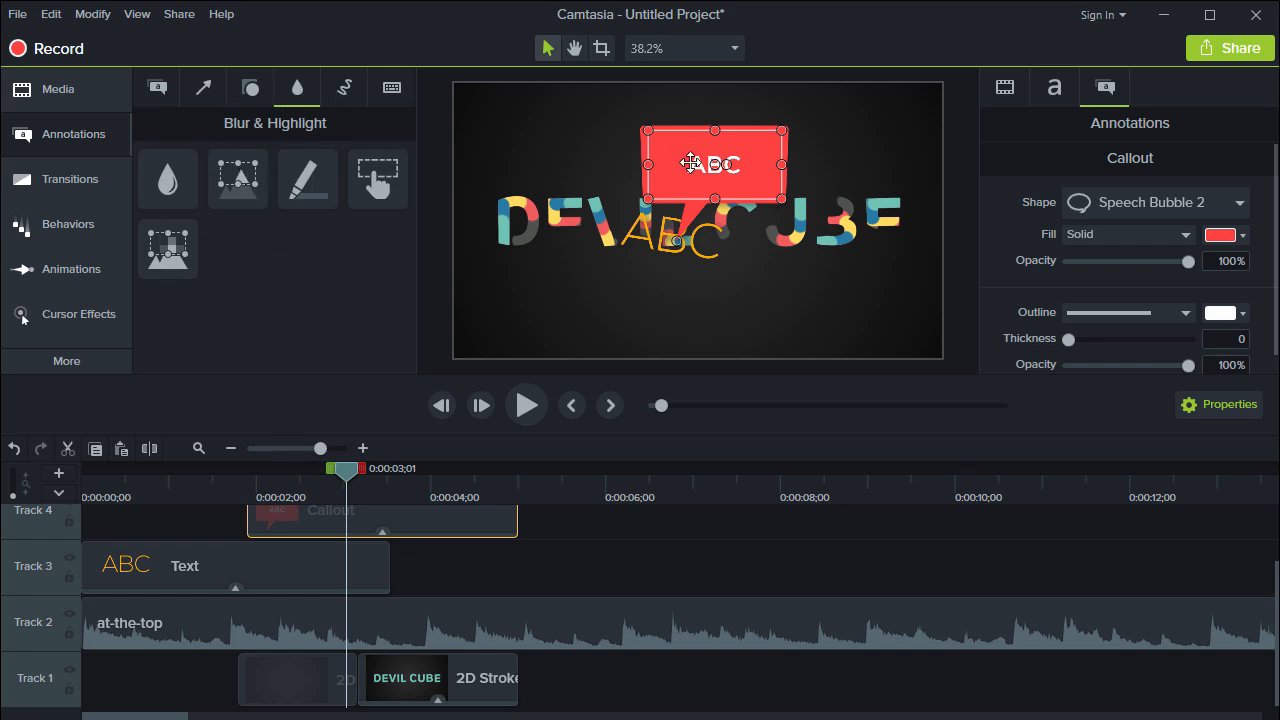
pyautogui.moveTo(690, 163); pyautogui.dragTo(623, 303)
pyautogui.click(300, 572)
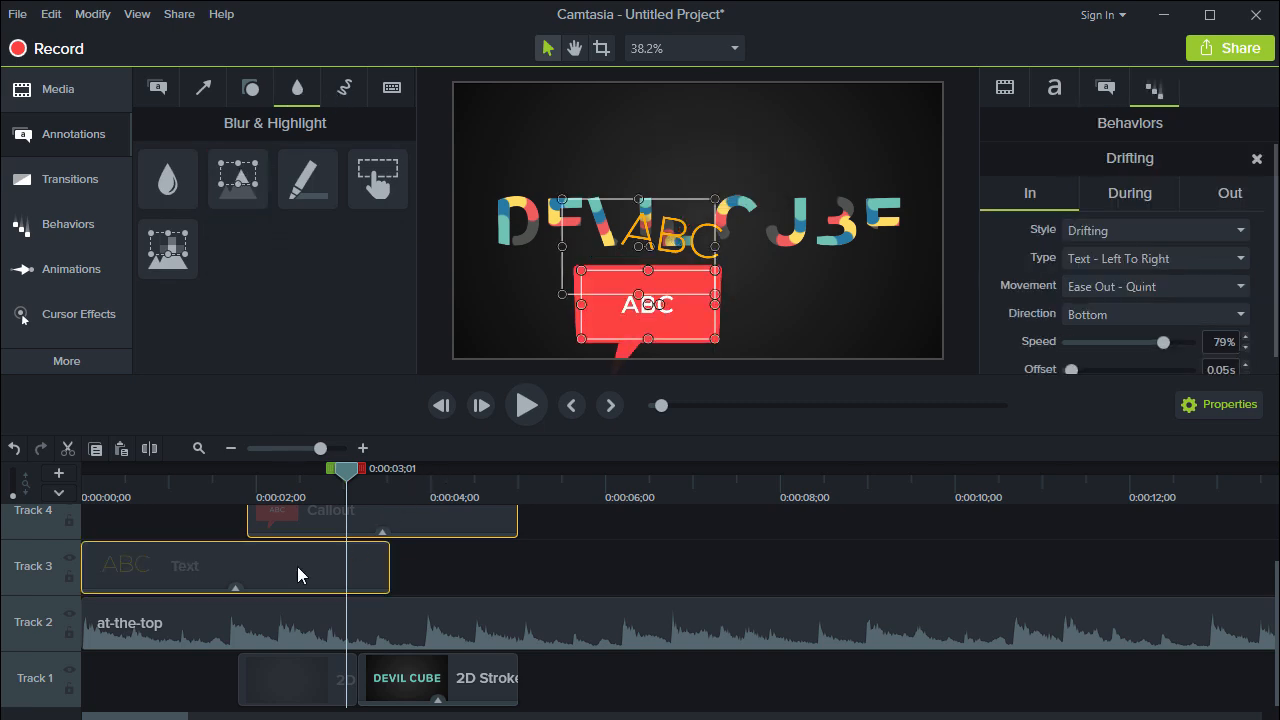
pyautogui.press('Delete')
# - Add a Spotlight annotation over the title's letters at 0:00:02;29, enlarge it across the middle letters, and delete it
pyautogui.moveTo(272, 498); pyautogui.dragTo(340, 470)
pyautogui.click(608, 222)
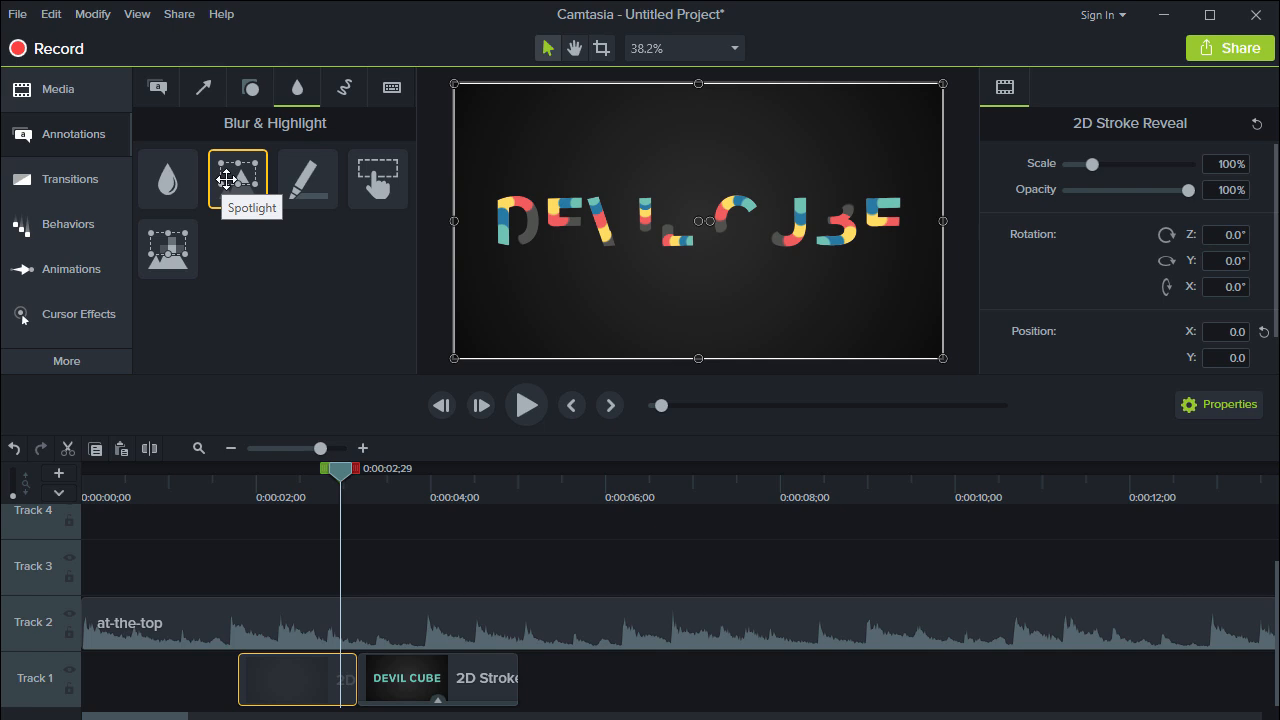
pyautogui.moveTo(226, 178)
pyautogui.mouseDown()
pyautogui.moveTo(604, 112)
pyautogui.moveTo(612, 200)
pyautogui.mouseUp()
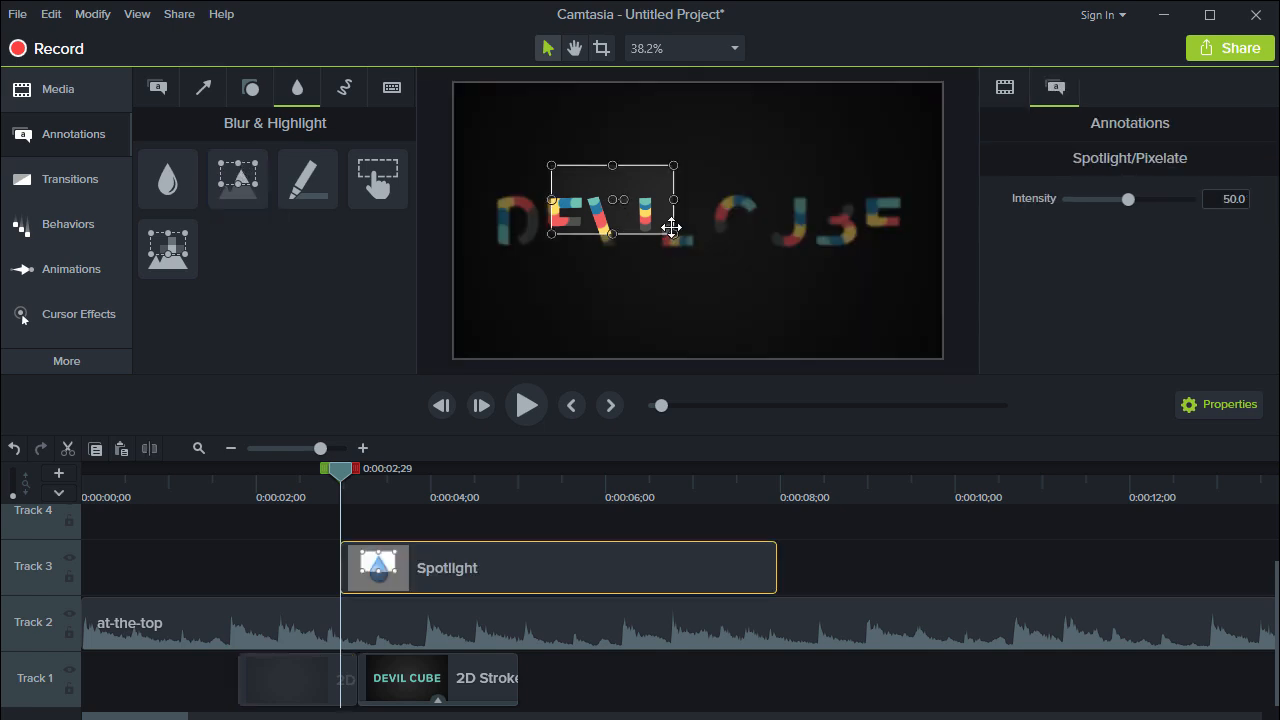
pyautogui.moveTo(672, 233); pyautogui.dragTo(769, 271)
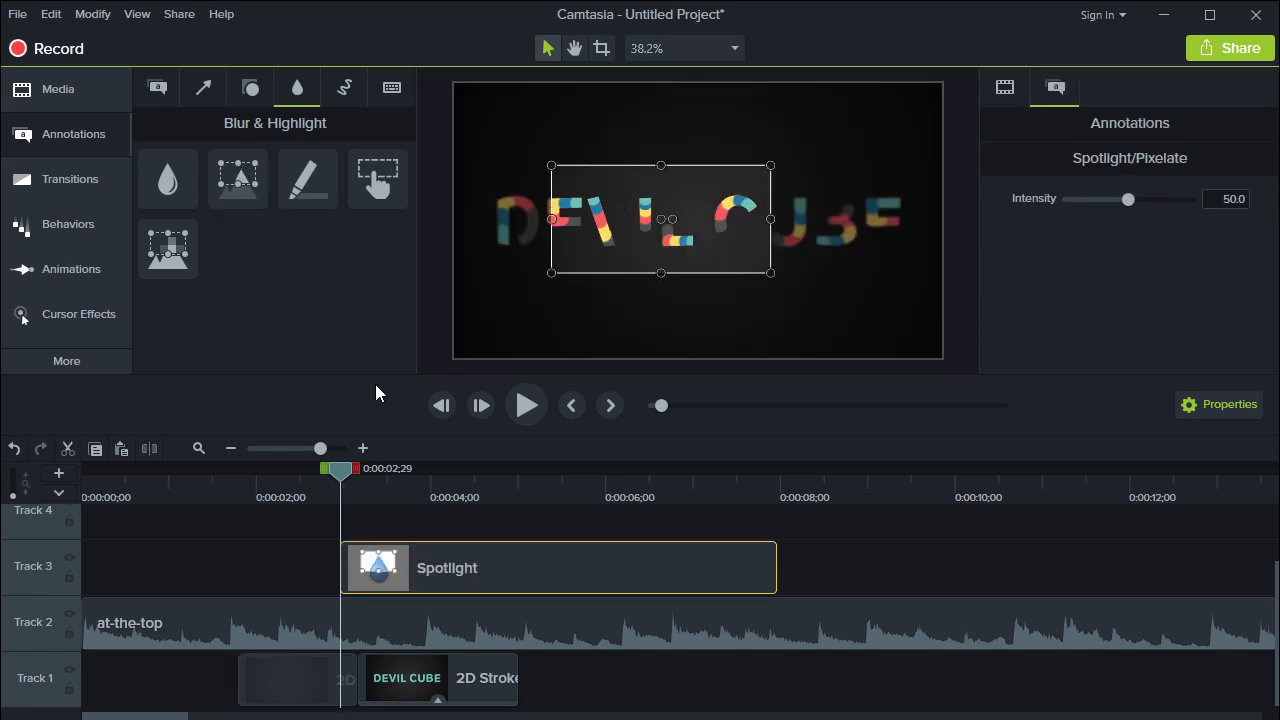
pyautogui.press('Delete')
# - Add a Blur annotation over the title, widen it to cover most of the letters, and delete it
pyautogui.moveTo(168, 178)
pyautogui.mouseDown()
pyautogui.moveTo(506, 195)
pyautogui.moveTo(578, 220)
pyautogui.mouseUp()
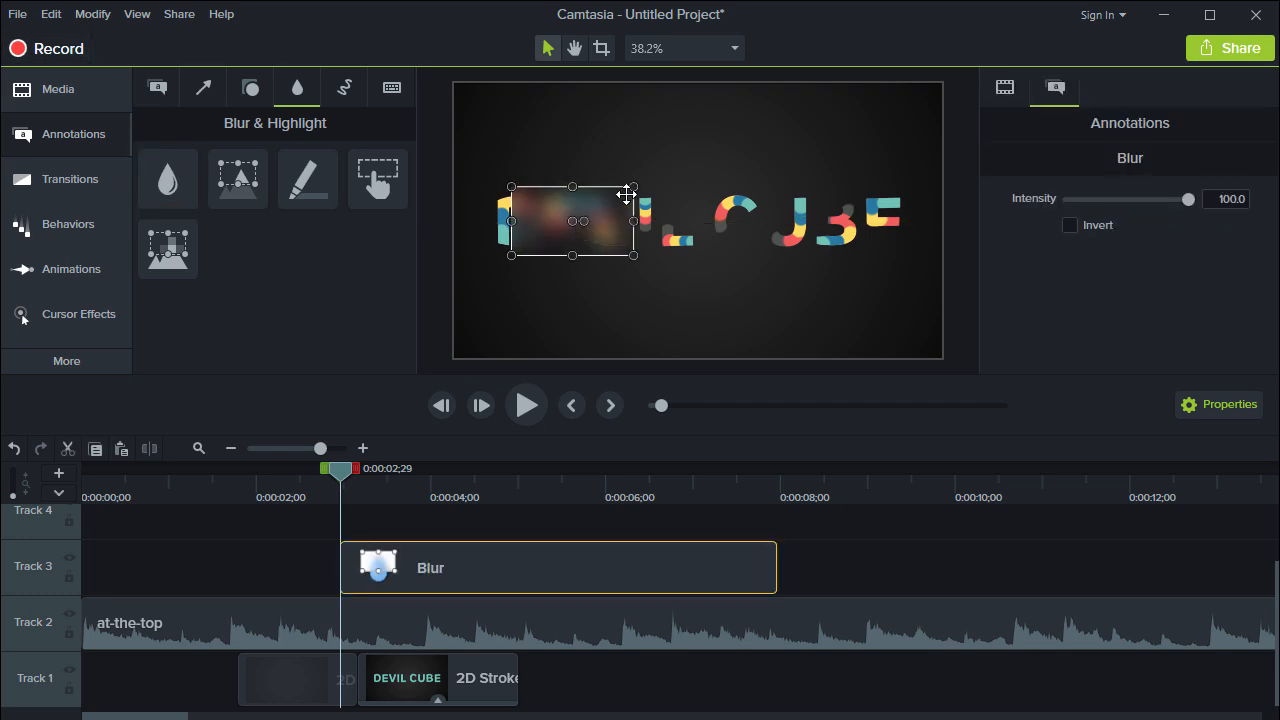
pyautogui.moveTo(633, 187); pyautogui.dragTo(823, 177)
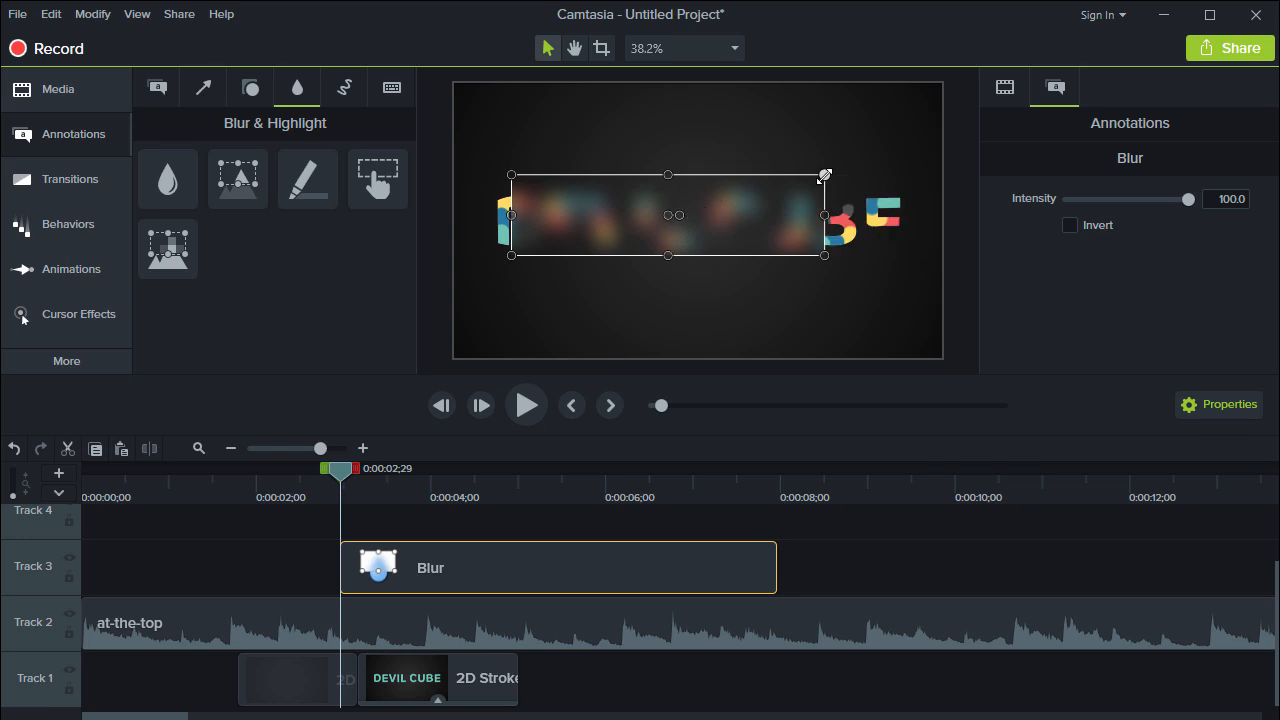
pyautogui.press('Delete')
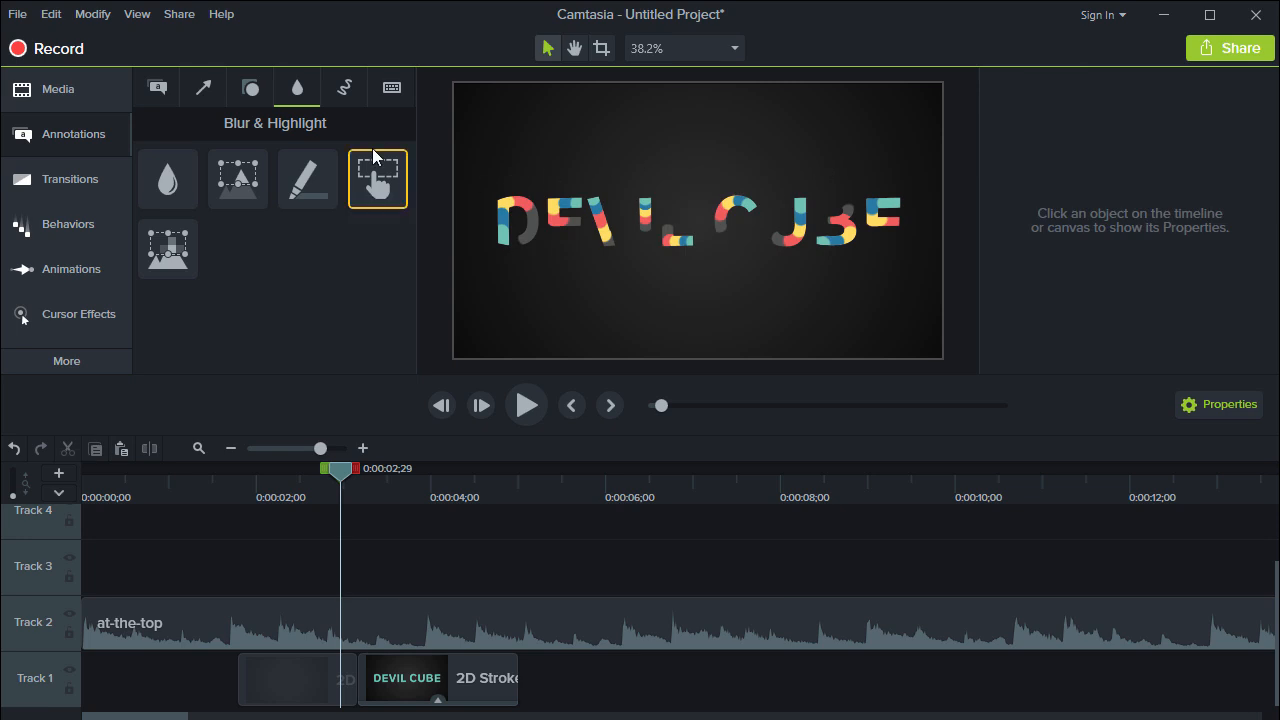
# - Add a Transparent Hotspot to Track 3, view it on the canvas at 0:00:05;11, and delete it
pyautogui.moveTo(390, 177); pyautogui.dragTo(380, 569)
pyautogui.moveTo(340, 470); pyautogui.dragTo(550, 478)
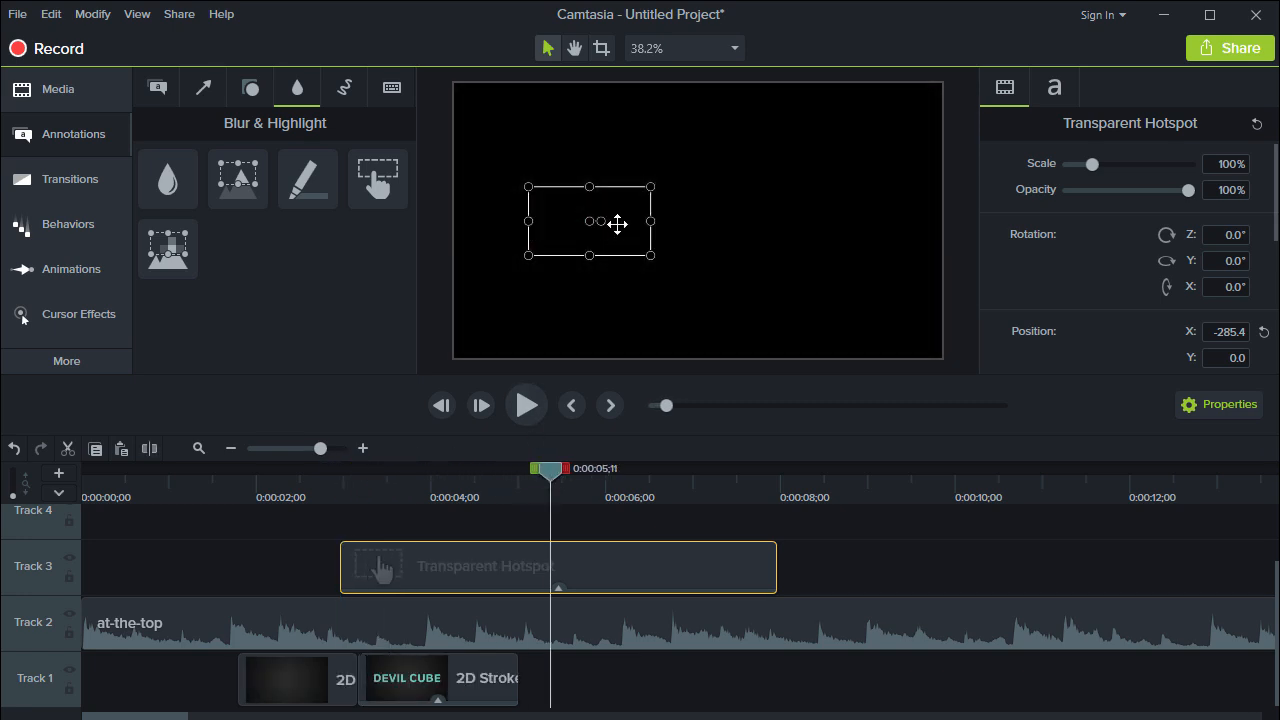
pyautogui.moveTo(617, 224); pyautogui.dragTo(654, 231)
pyautogui.press('Delete')
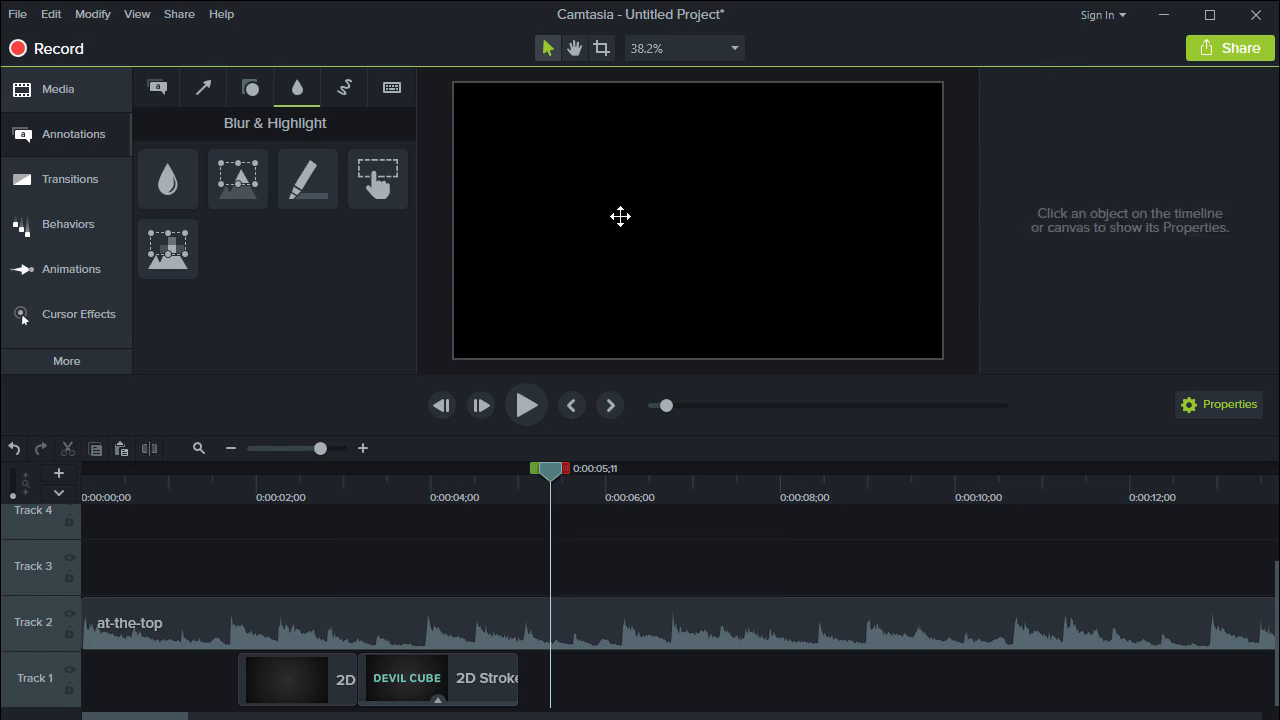
# - Add a Pixelate annotation at 0:00:02;12 and view its effect on the title at 0:00:03;00
pyautogui.click(306, 172)
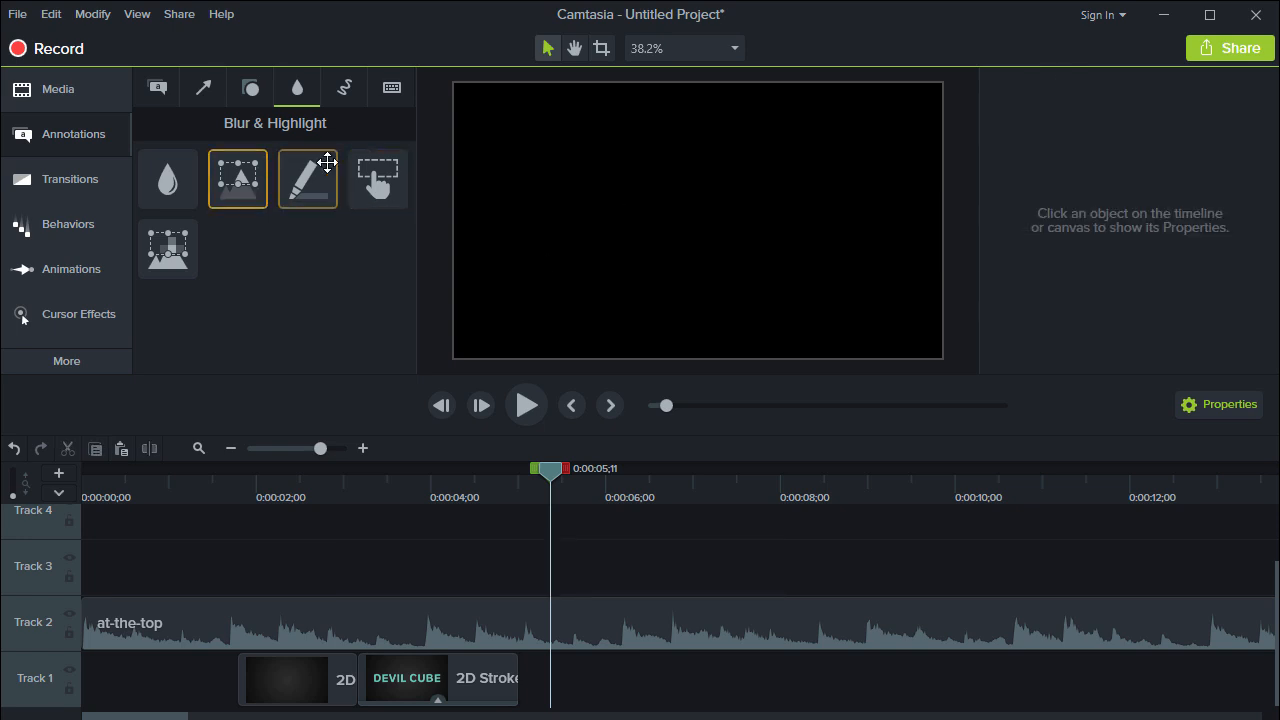
pyautogui.click(172, 240)
pyautogui.moveTo(357, 480); pyautogui.dragTo(291, 480)
pyautogui.doubleClick(171, 262)
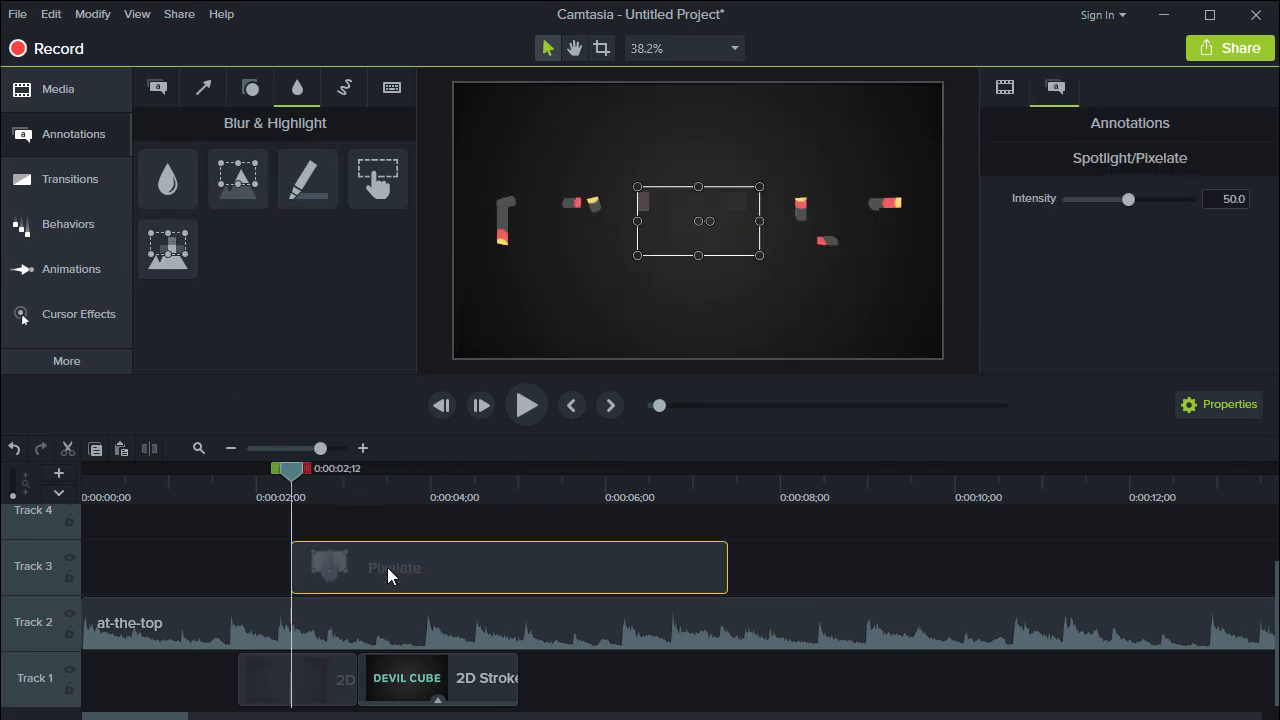
pyautogui.moveTo(323, 474); pyautogui.dragTo(341, 474)
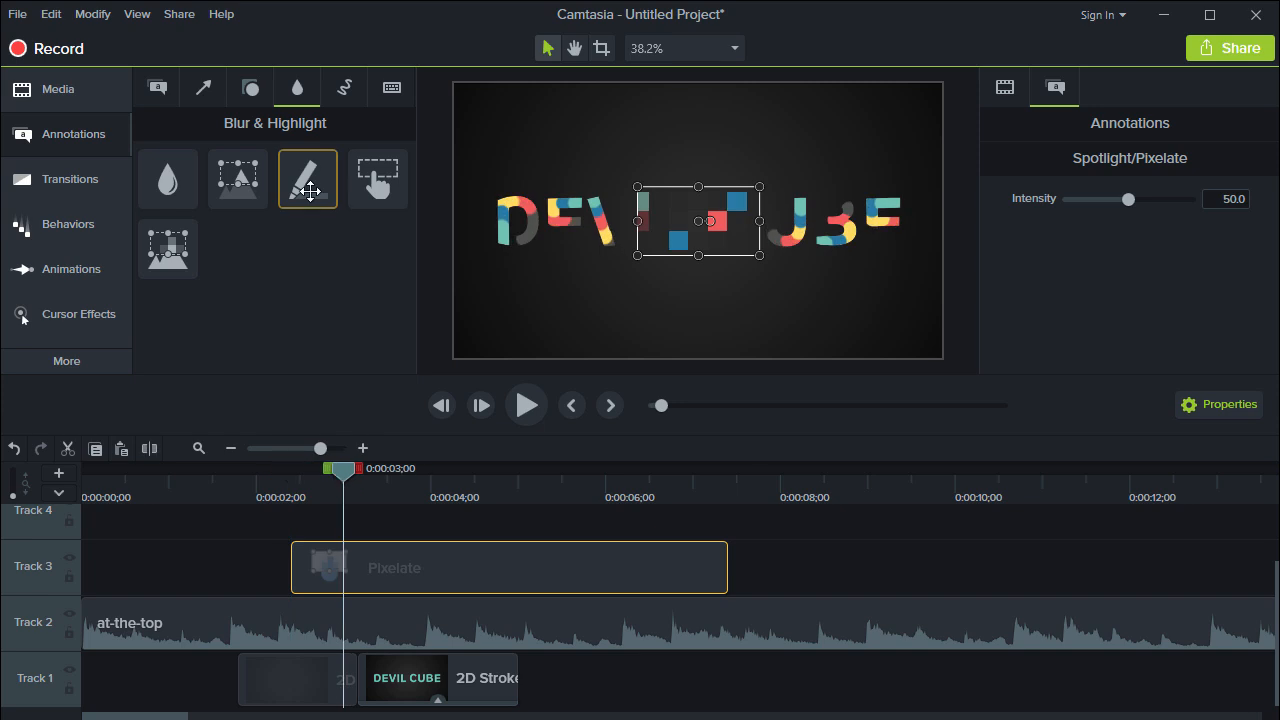
# - Add a yellow Highlighter annotation at 0:00:03;00, and delete both the Highlighter and Pixelate clips
pyautogui.doubleClick(304, 174)
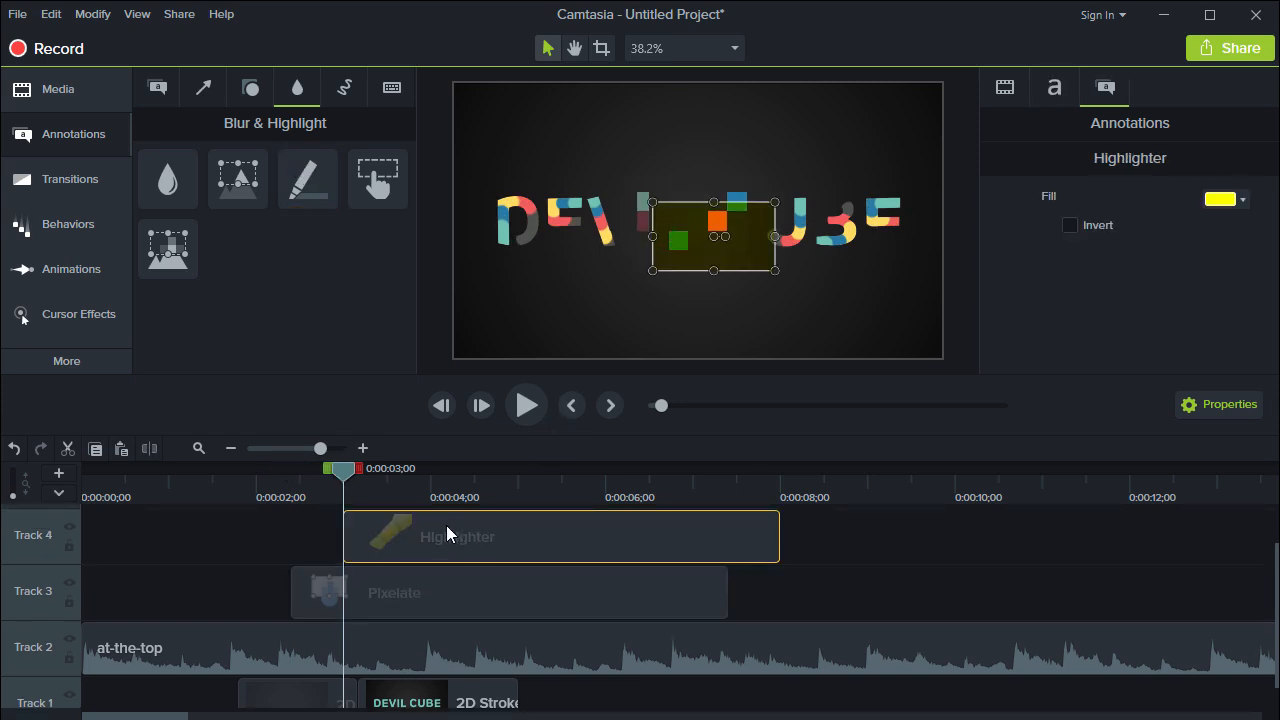
pyautogui.moveTo(449, 531); pyautogui.dragTo(370, 544)
pyautogui.press('Delete')
pyautogui.click(460, 594)
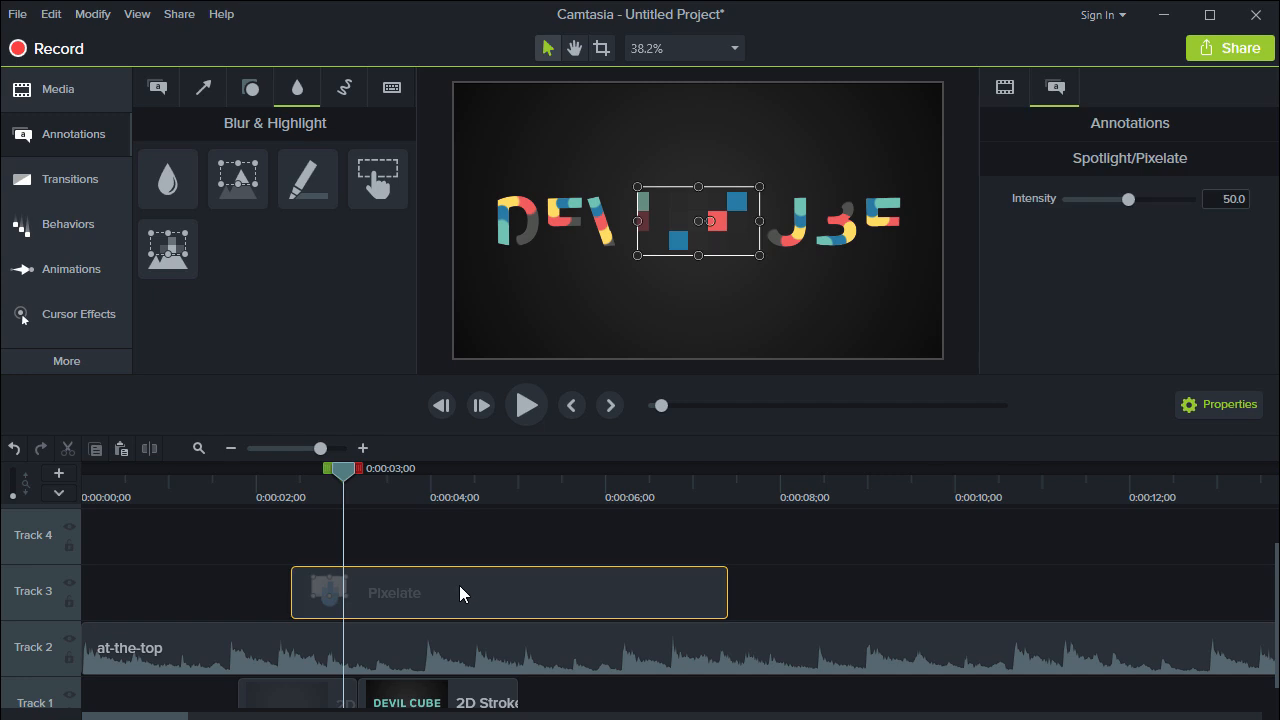
pyautogui.press('Delete')
# - Add a Sketch Motion Rectangle over the title's middle letters, play its drawing animation, and delete it
pyautogui.click(345, 92)
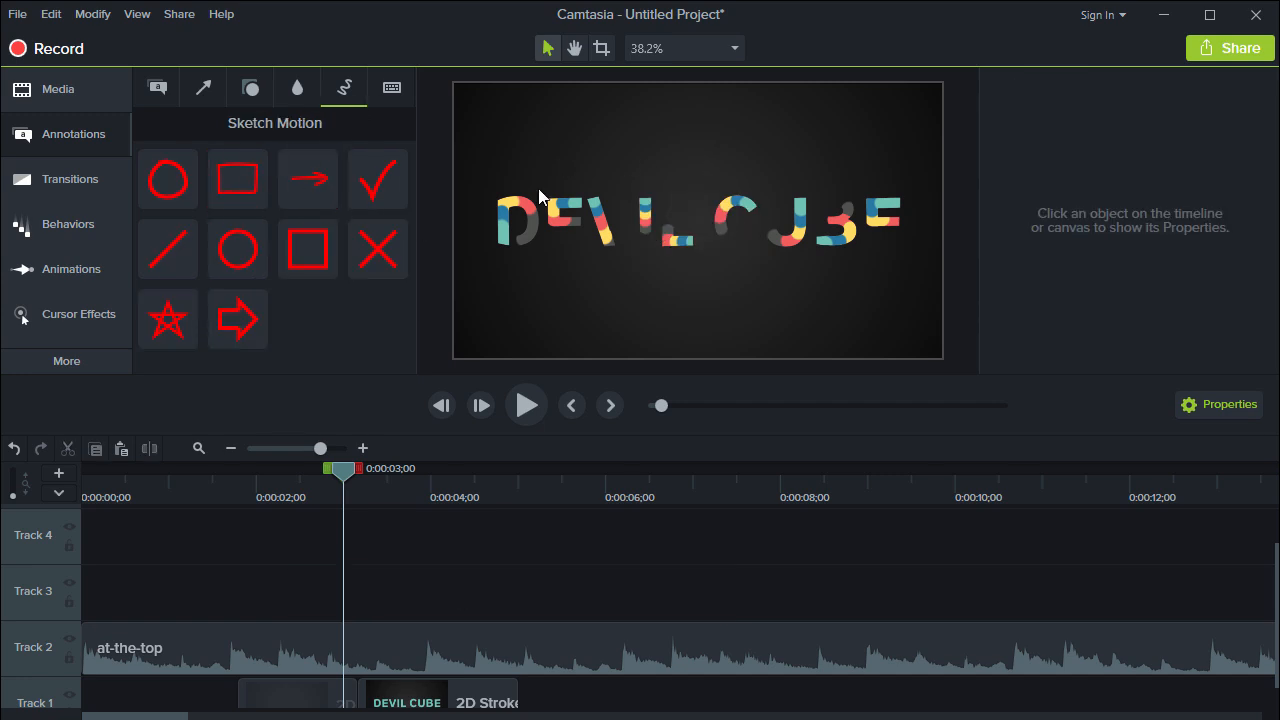
pyautogui.moveTo(238, 193)
pyautogui.mouseDown()
pyautogui.moveTo(684, 206)
pyautogui.moveTo(662, 211)
pyautogui.mouseUp()
pyautogui.press('space')
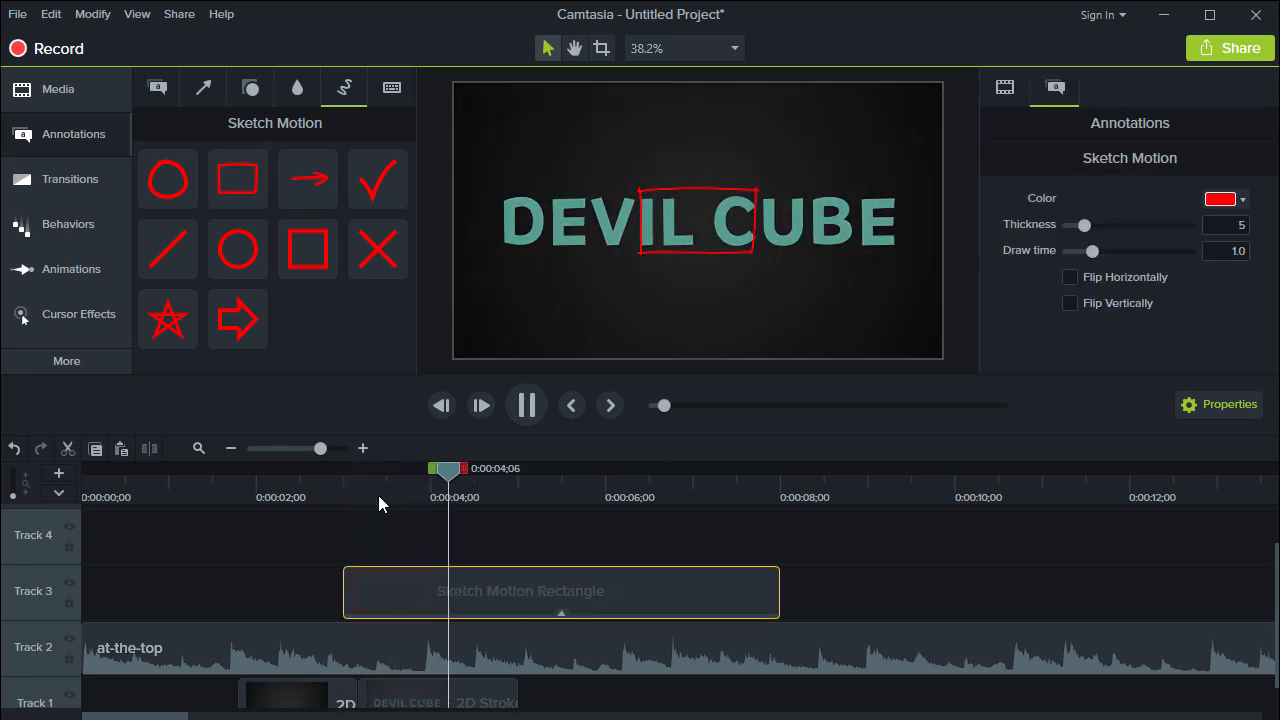
pyautogui.press('space')
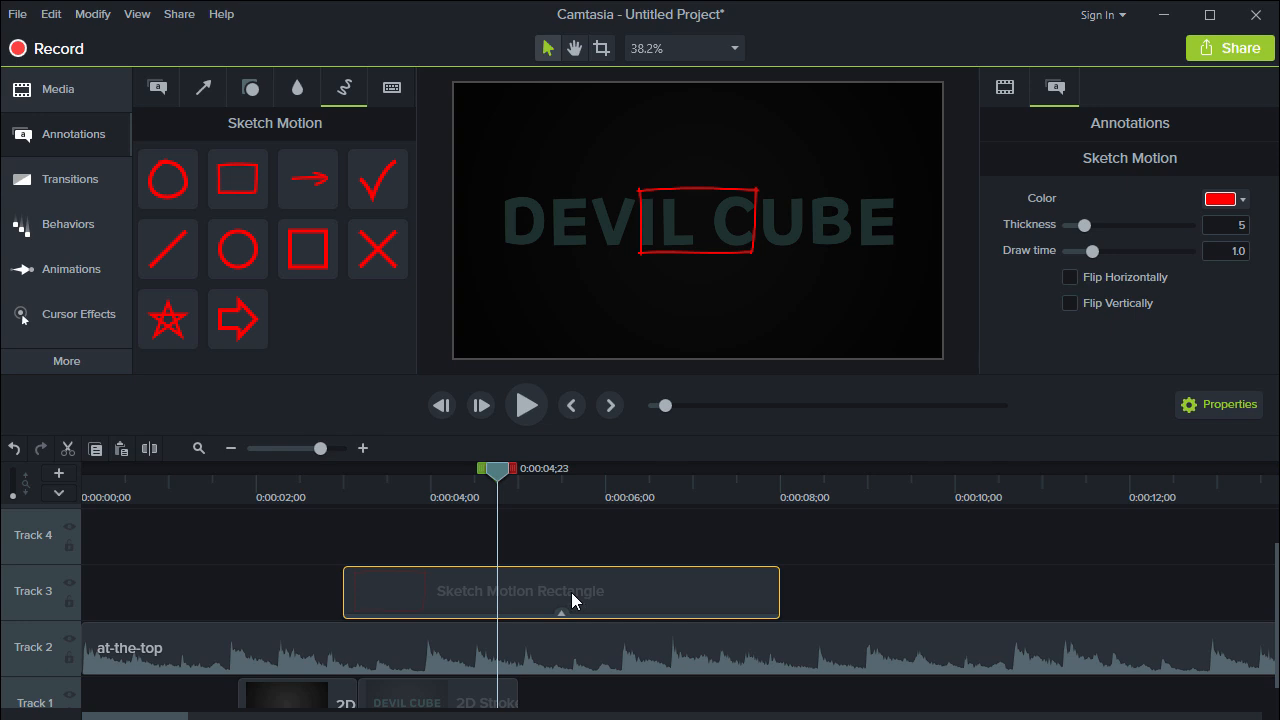
pyautogui.press('Delete')
# - Add a Sketch Motion Checkmark to the canvas's upper right, preview it, and remove its Drop Shadow effect
pyautogui.moveTo(377, 178); pyautogui.dragTo(808, 163)
pyautogui.press('space')
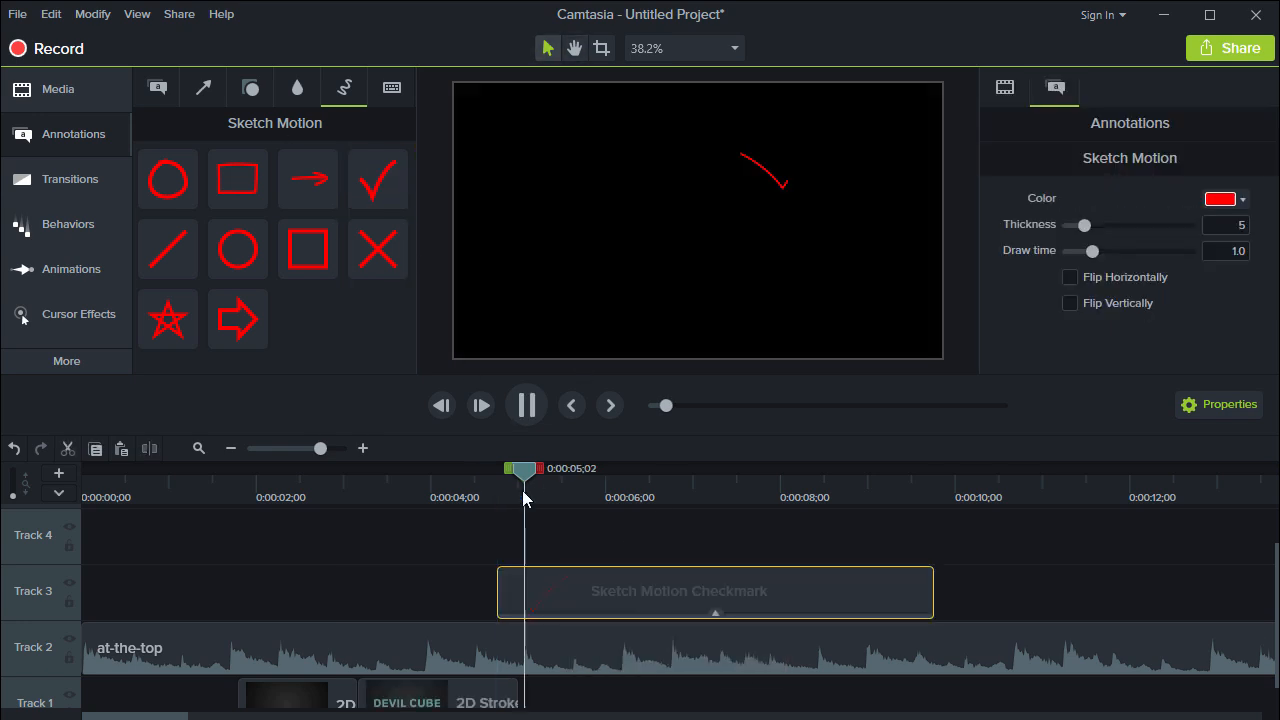
pyautogui.press('space')
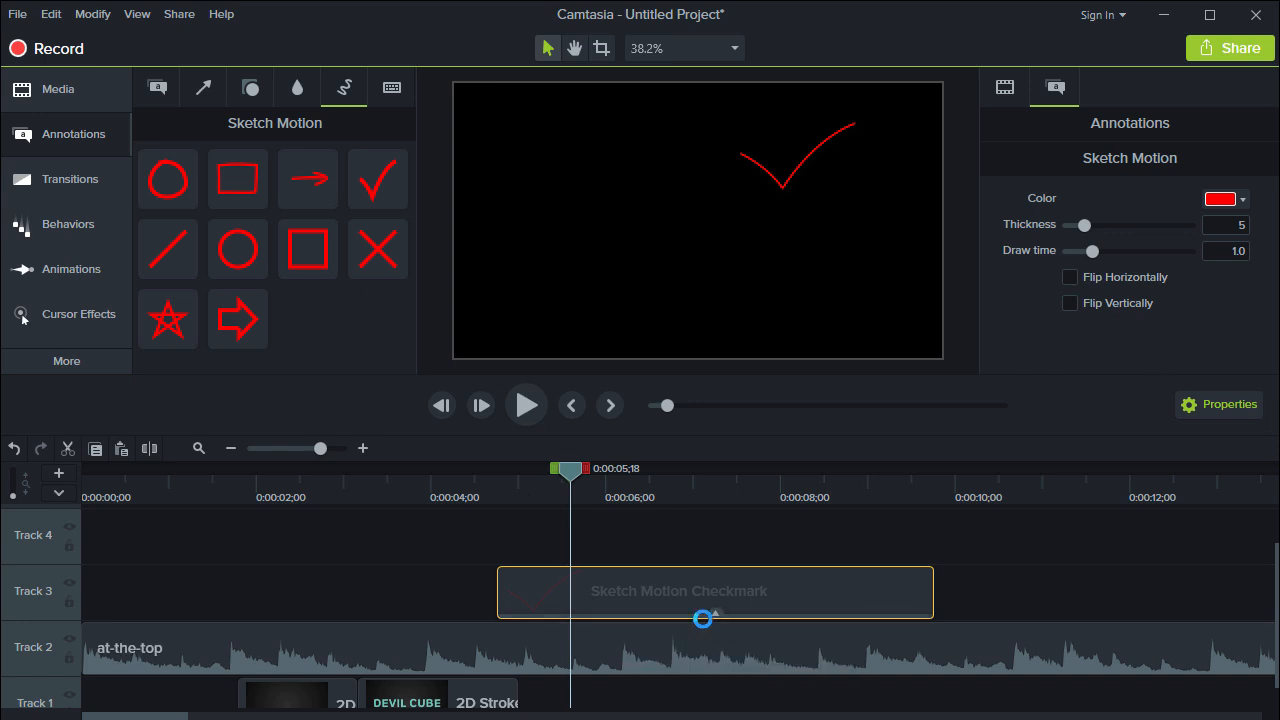
pyautogui.click(505, 607)
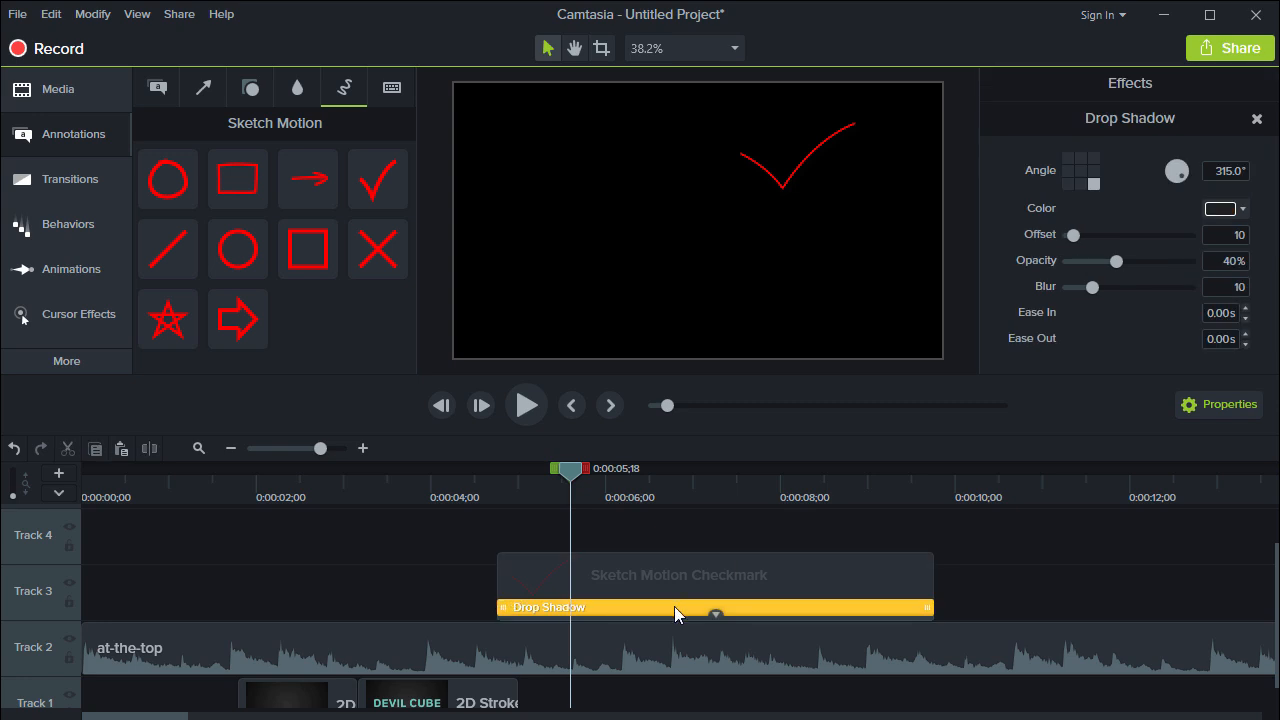
pyautogui.press('Delete')
# - Add a Ctrl+A keystroke callout near the canvas center and review its style options, keeping Traditional
pyautogui.click(391, 88)
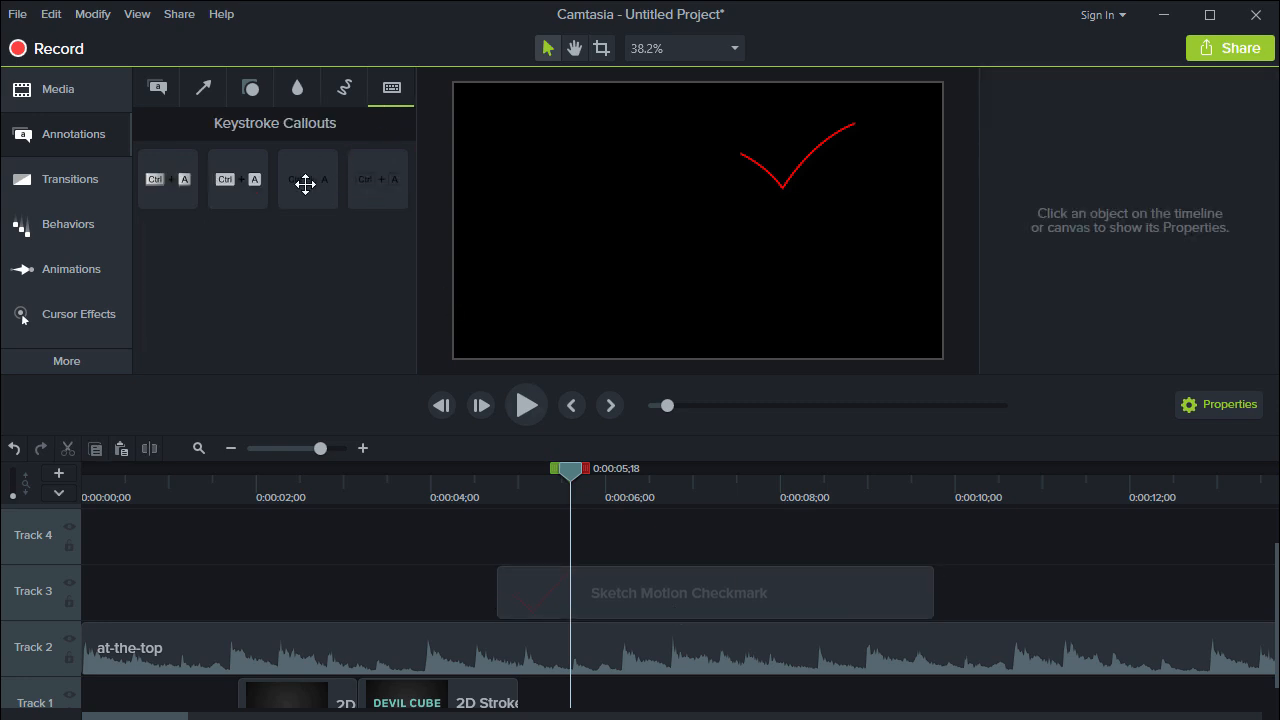
pyautogui.moveTo(183, 181); pyautogui.dragTo(646, 220)
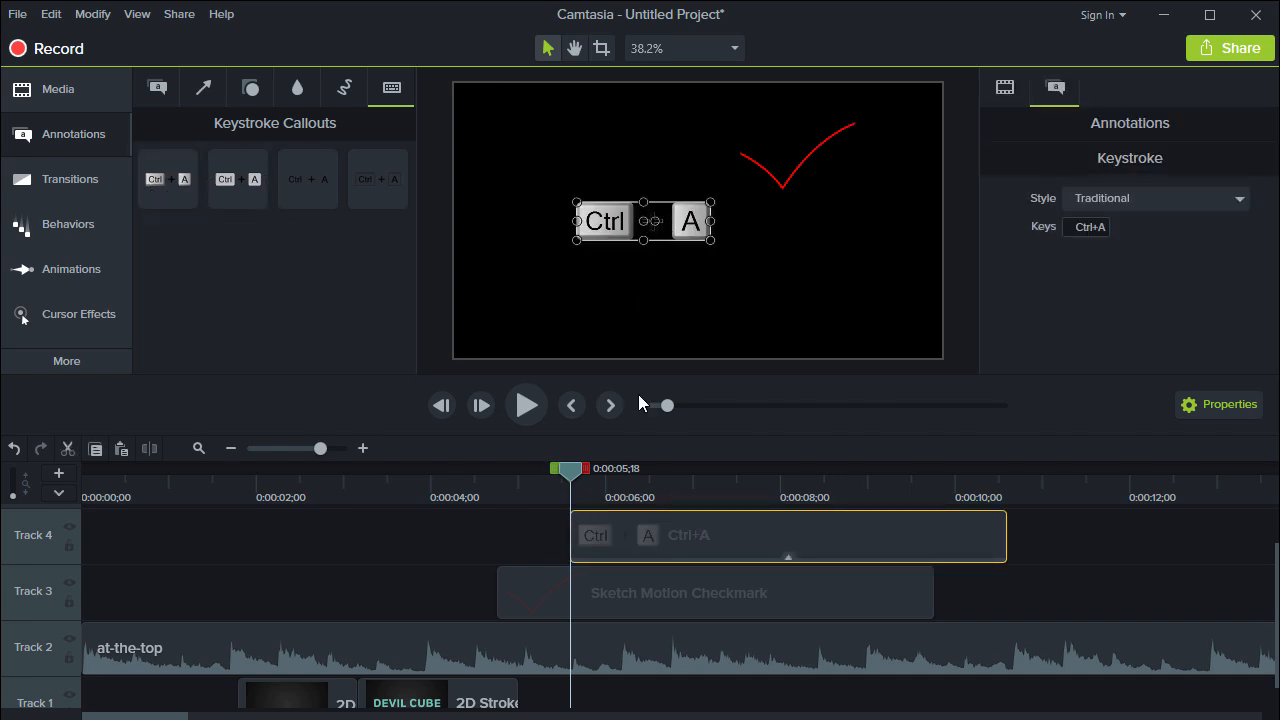
pyautogui.click(1106, 203)
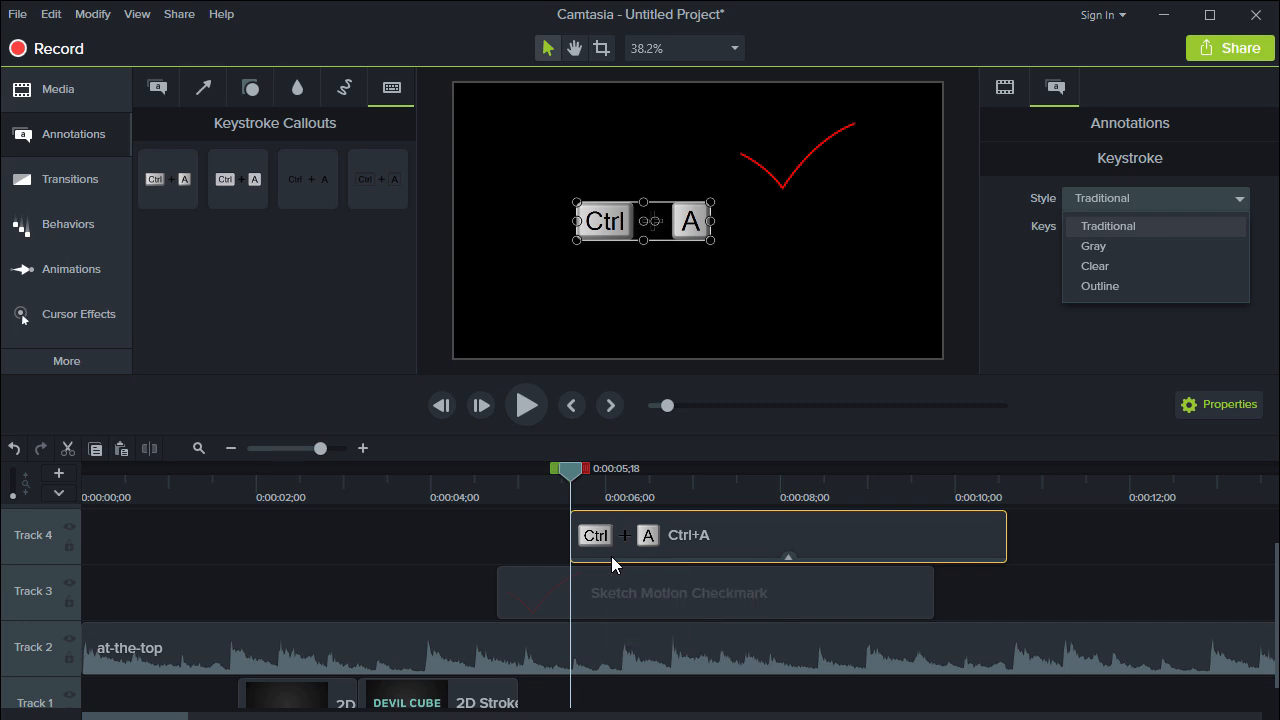
pyautogui.click(728, 201)
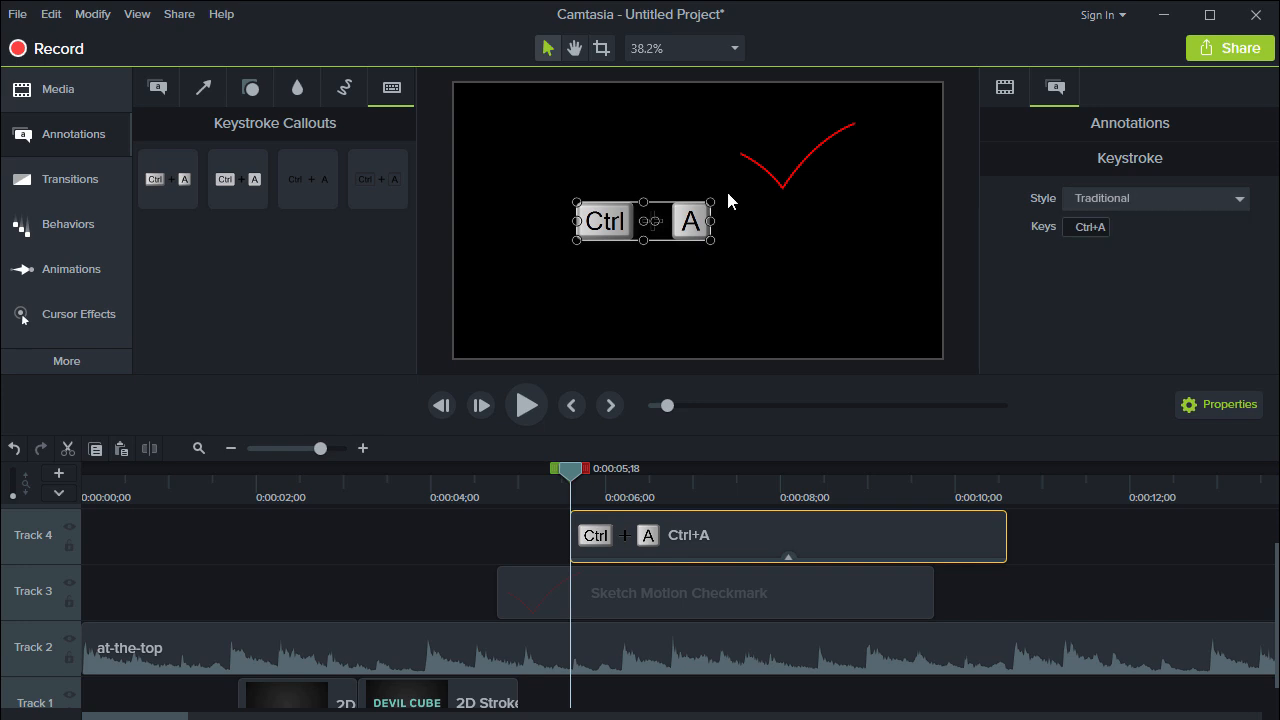
# - Enlarge the keystroke callout on the canvas to about double size and change its keys to Alt+9
pyautogui.moveTo(709, 198); pyautogui.dragTo(836, 166)
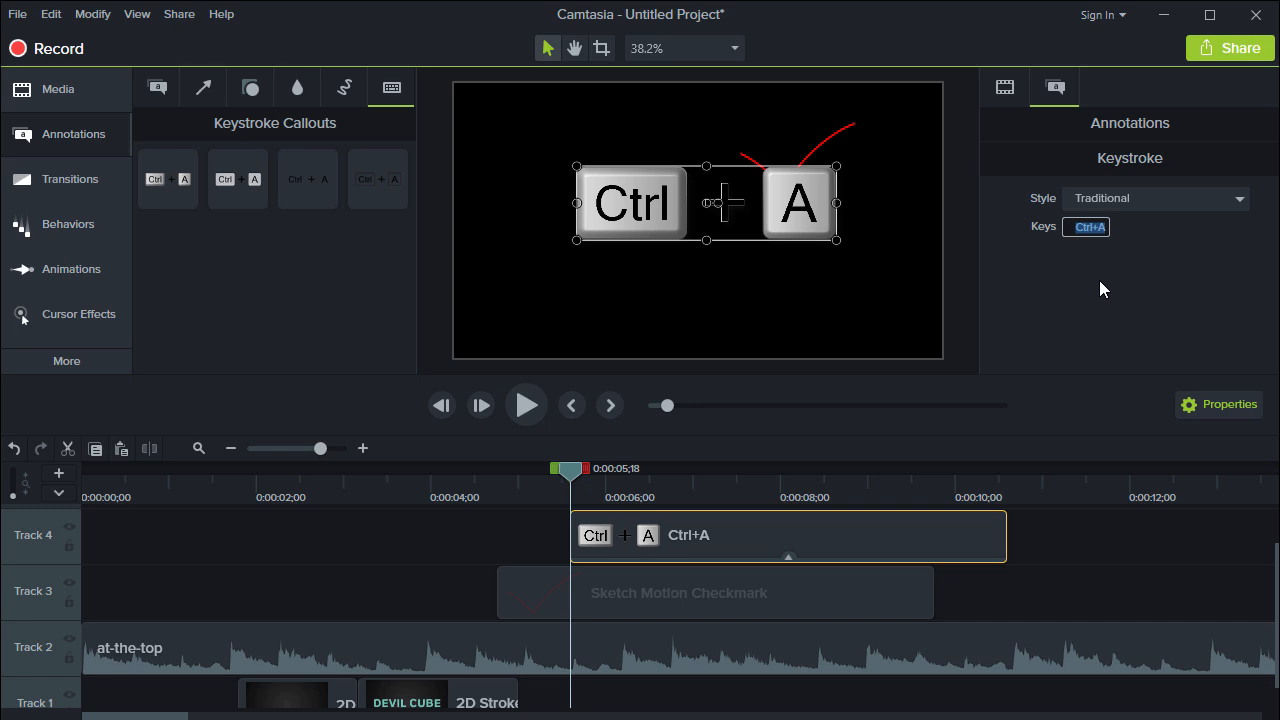
pyautogui.press('shift')
pyautogui.press('t')
pyautogui.press('BackSpace')
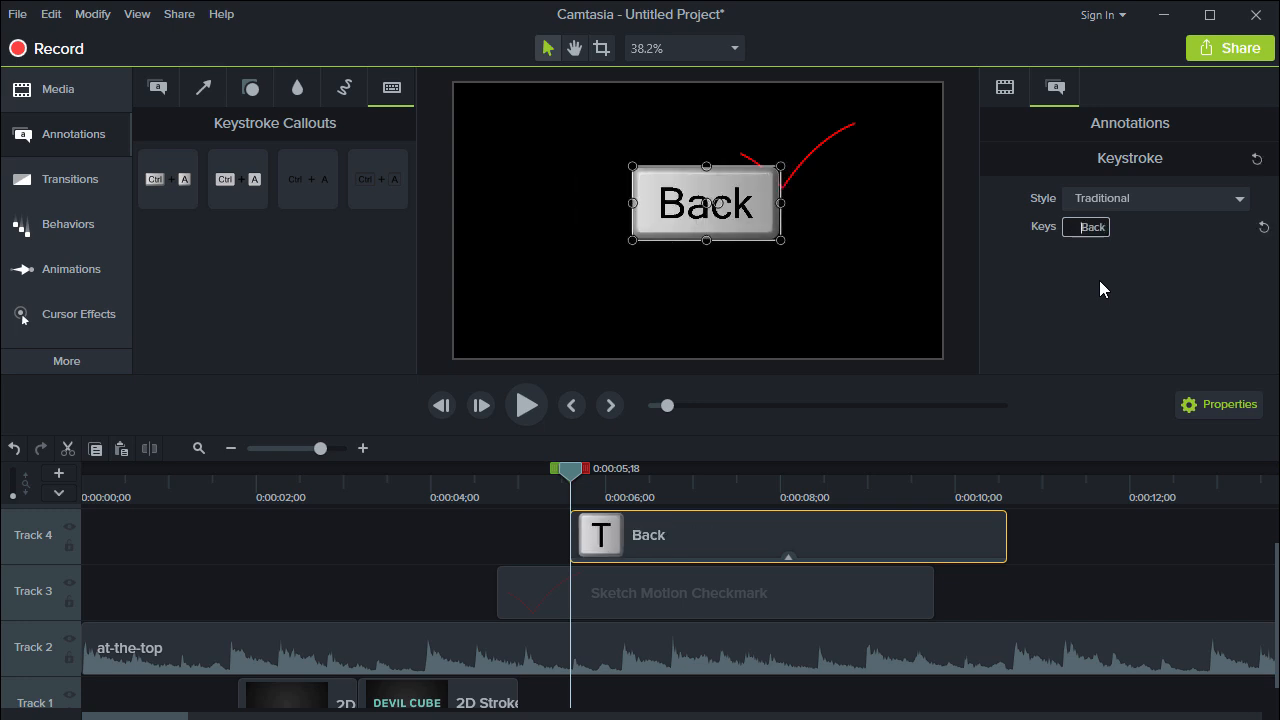
pyautogui.press('alt')
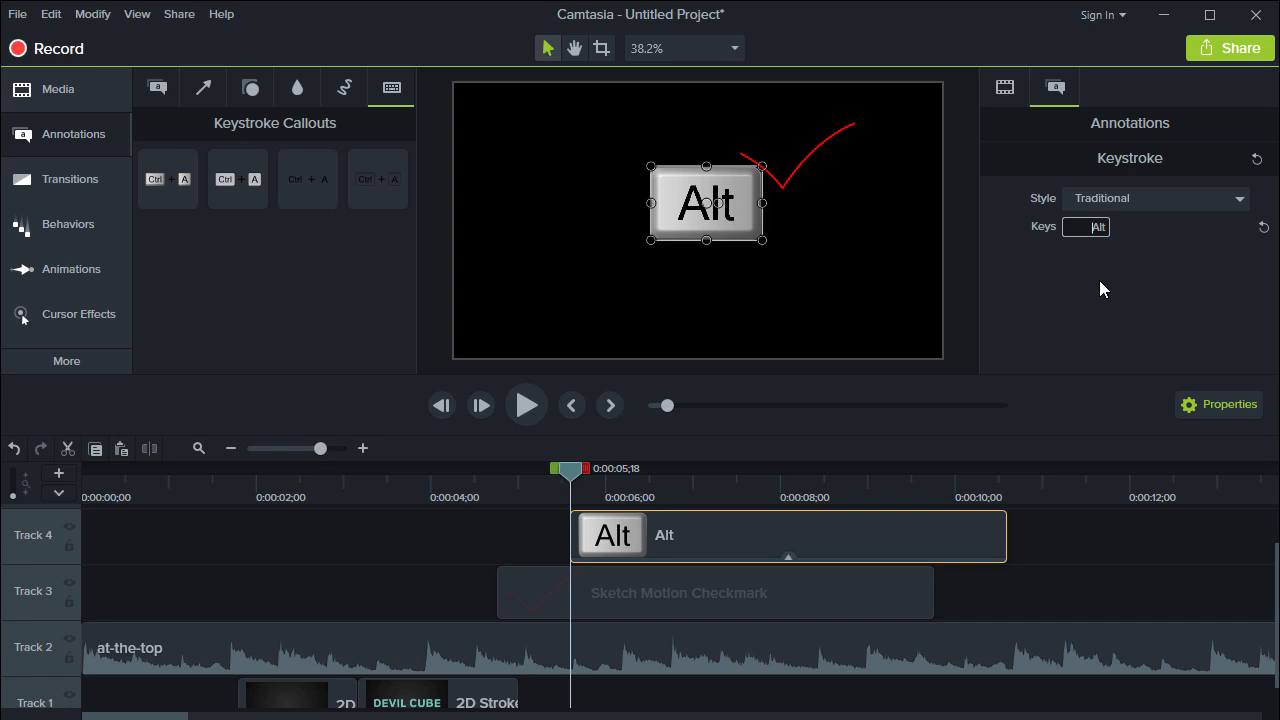
pyautogui.press('=')
pyautogui.press('BackSpace')
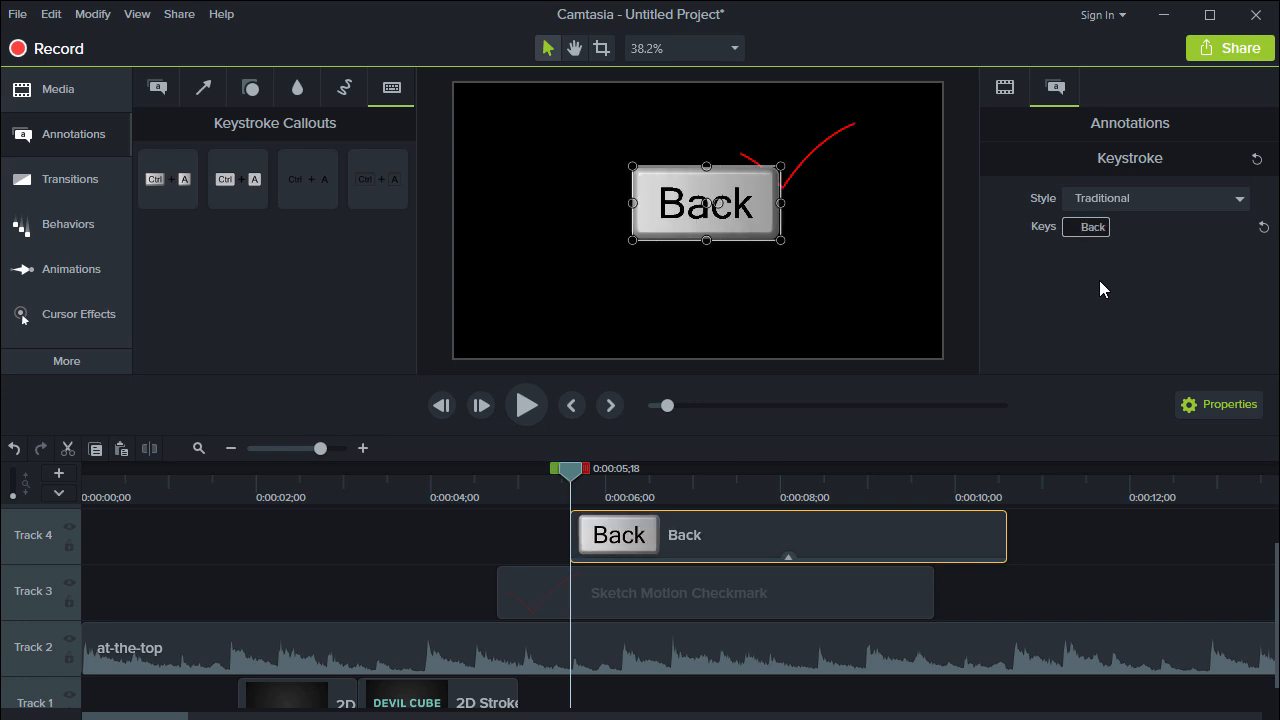
pyautogui.hotkey('alt', '9')
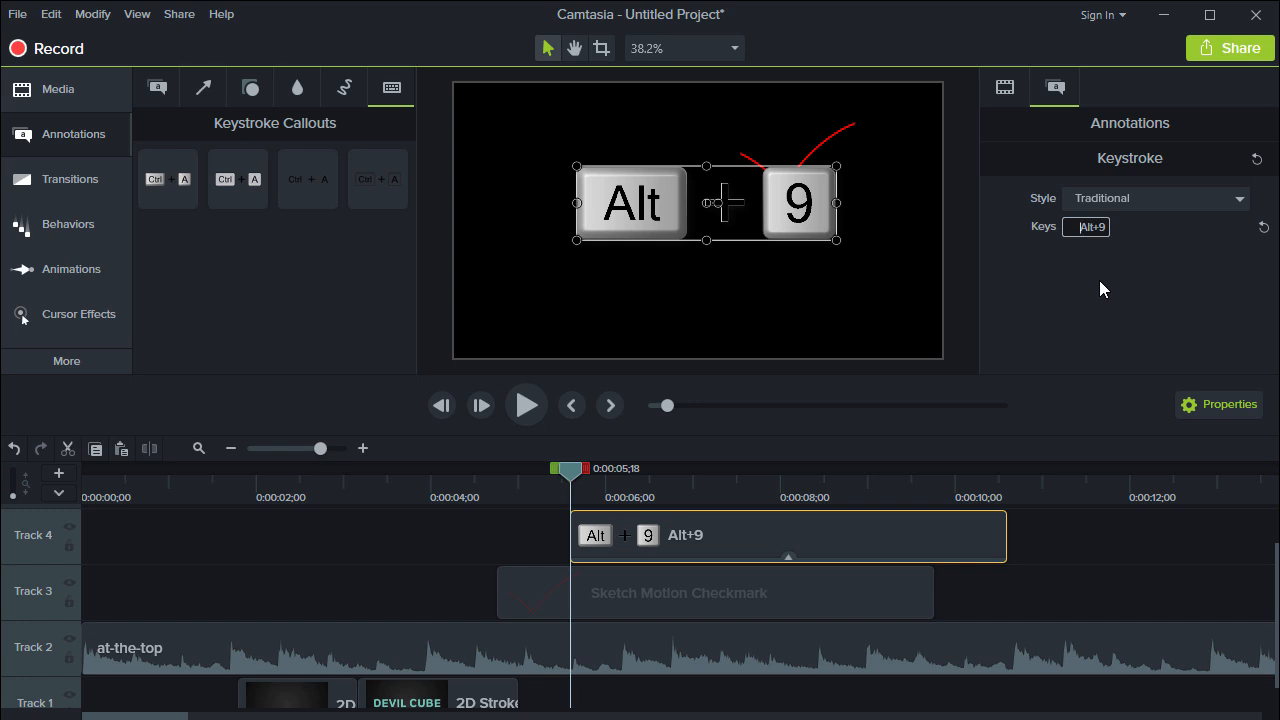
# - Try the Gray, Clear and Outline styles on the Alt+9 callout, return it to Gray, and delete the callout
pyautogui.click(1149, 198)
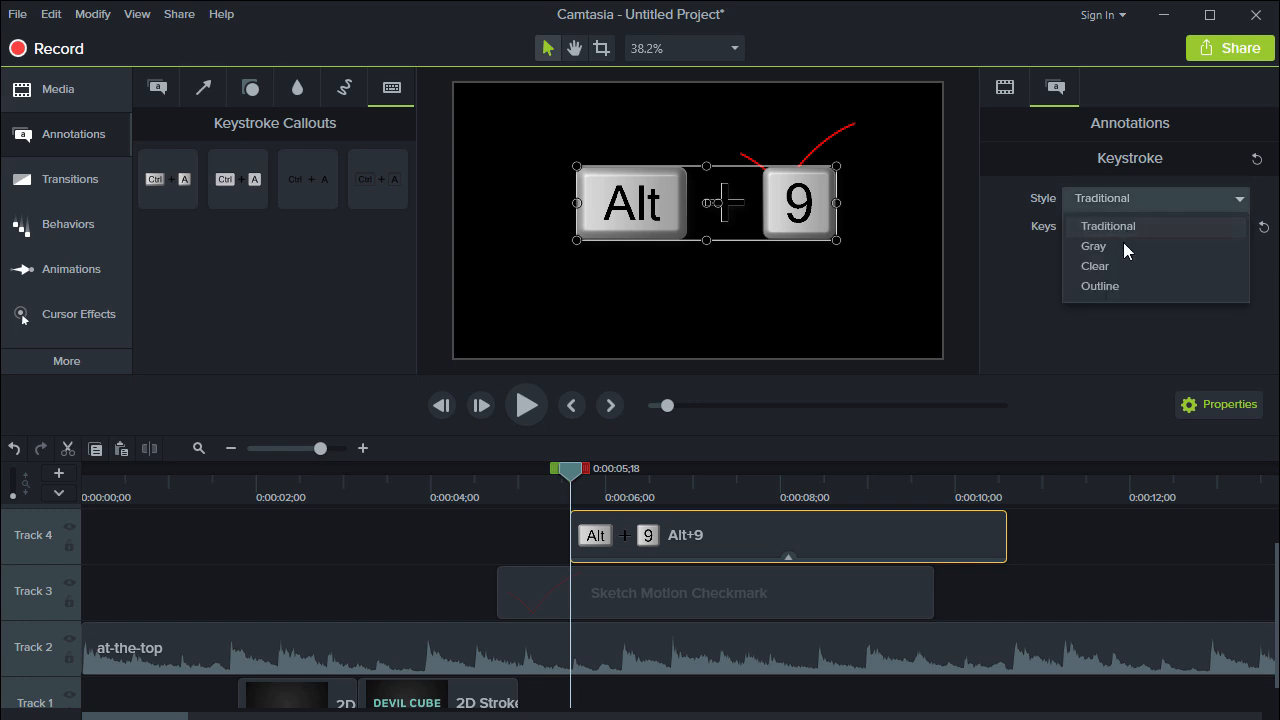
pyautogui.click(1122, 246)
pyautogui.click(1151, 200)
pyautogui.click(1131, 265)
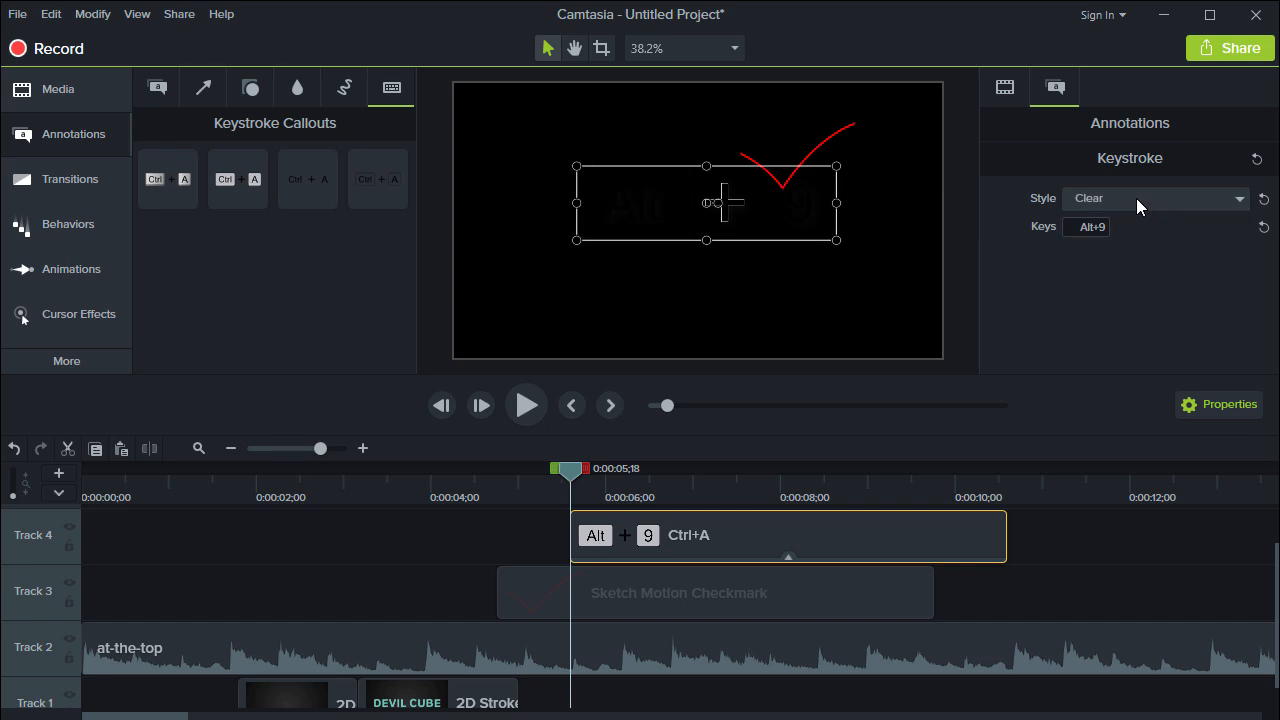
pyautogui.click(1136, 198)
pyautogui.click(1133, 287)
pyautogui.click(1107, 198)
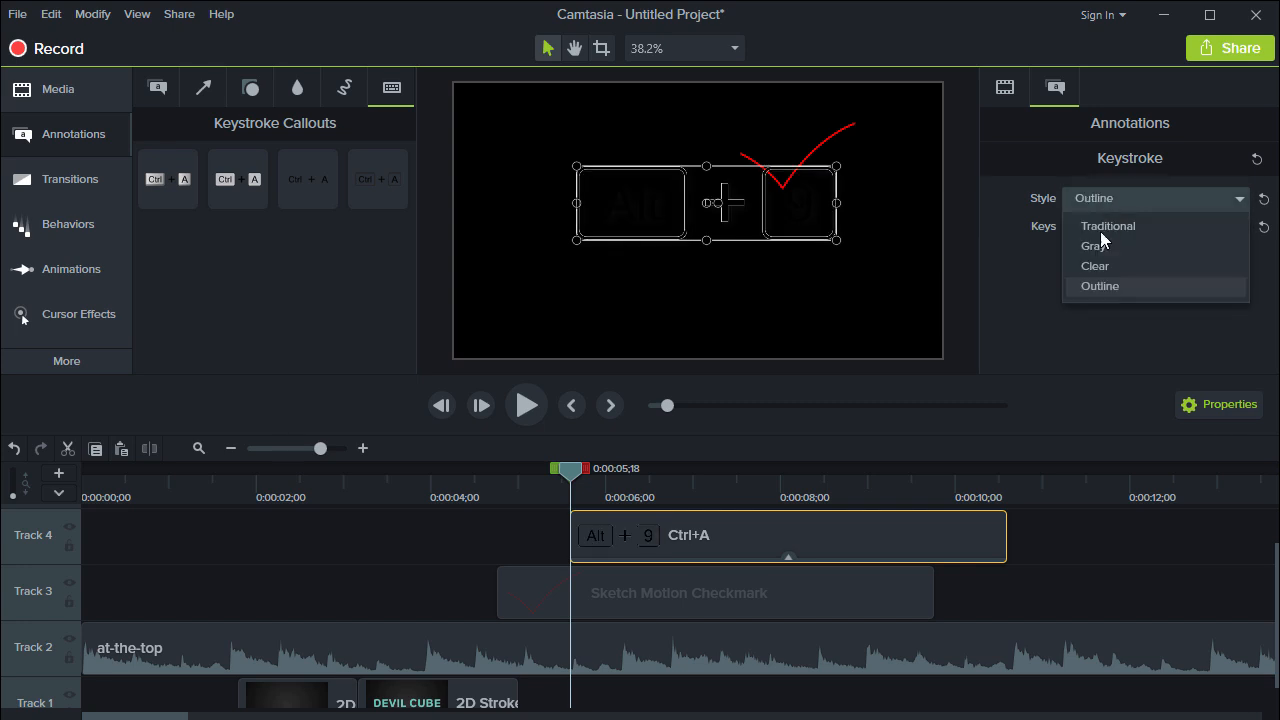
pyautogui.click(1099, 247)
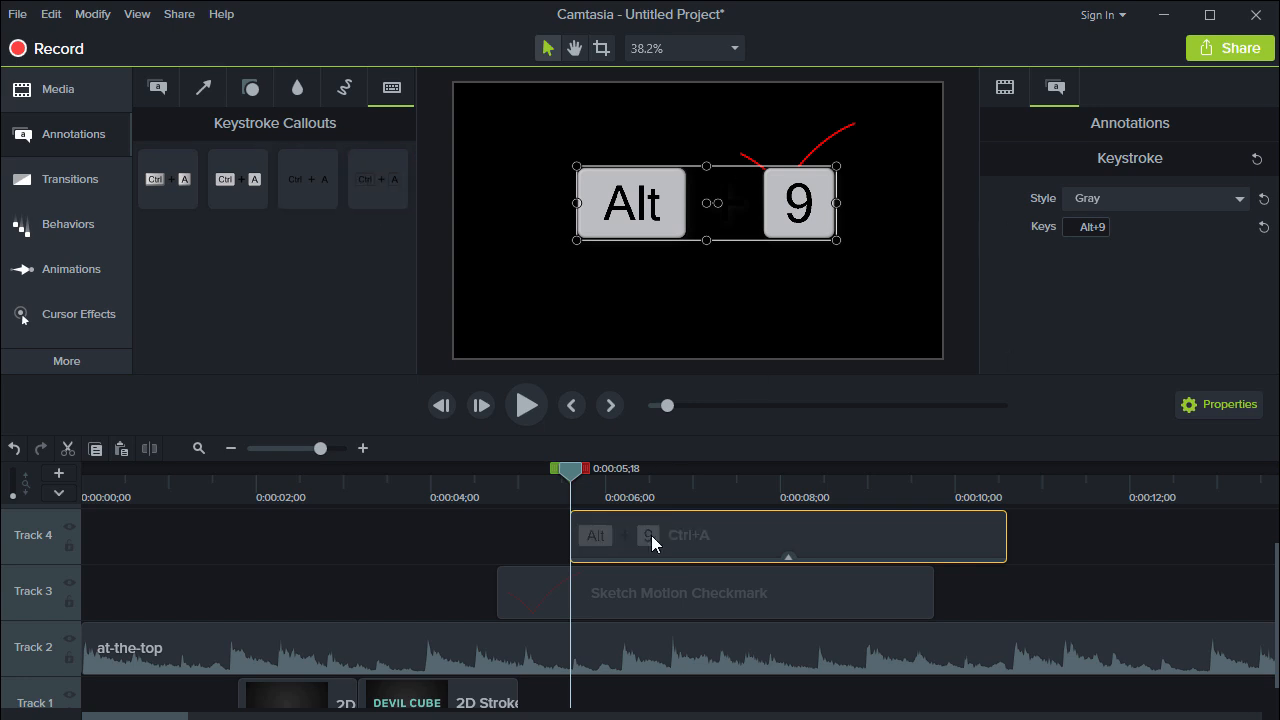
pyautogui.press('Delete')
# - Show the Voice Narration options, check the microphone choices and script box, and auto-adjust the microphone level
pyautogui.click(86, 268)
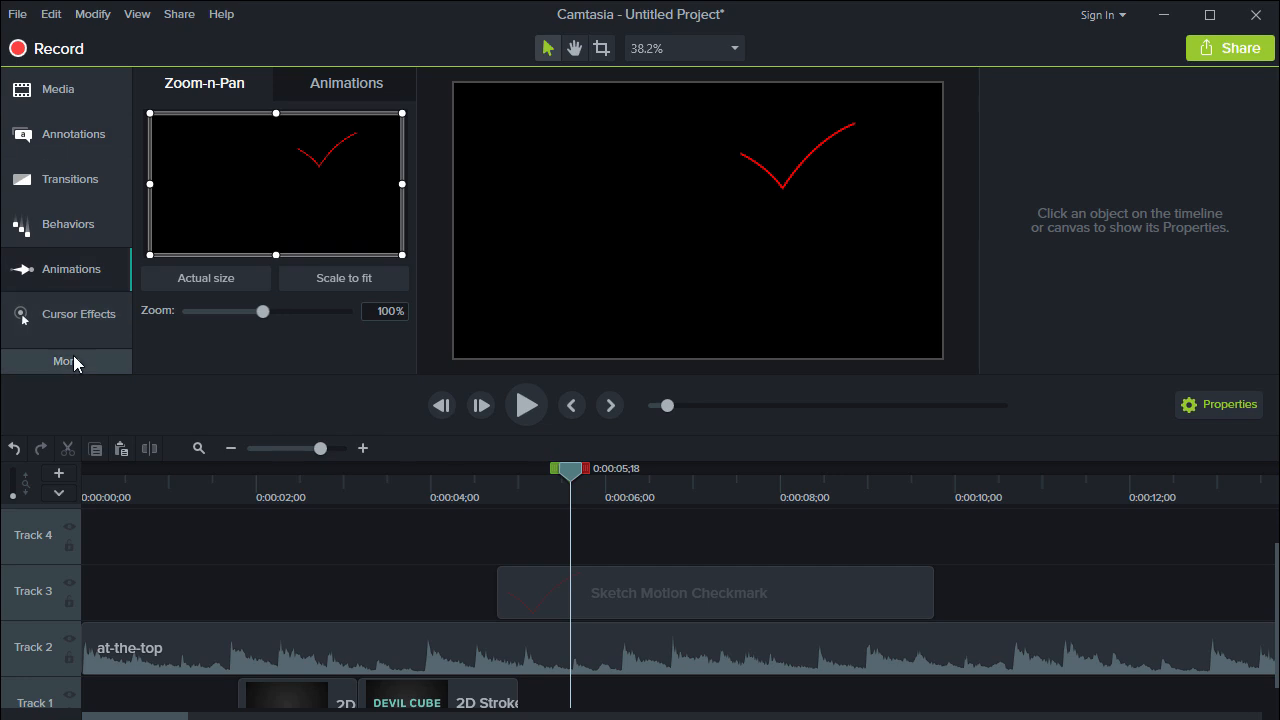
pyautogui.click(73, 358)
pyautogui.click(215, 355)
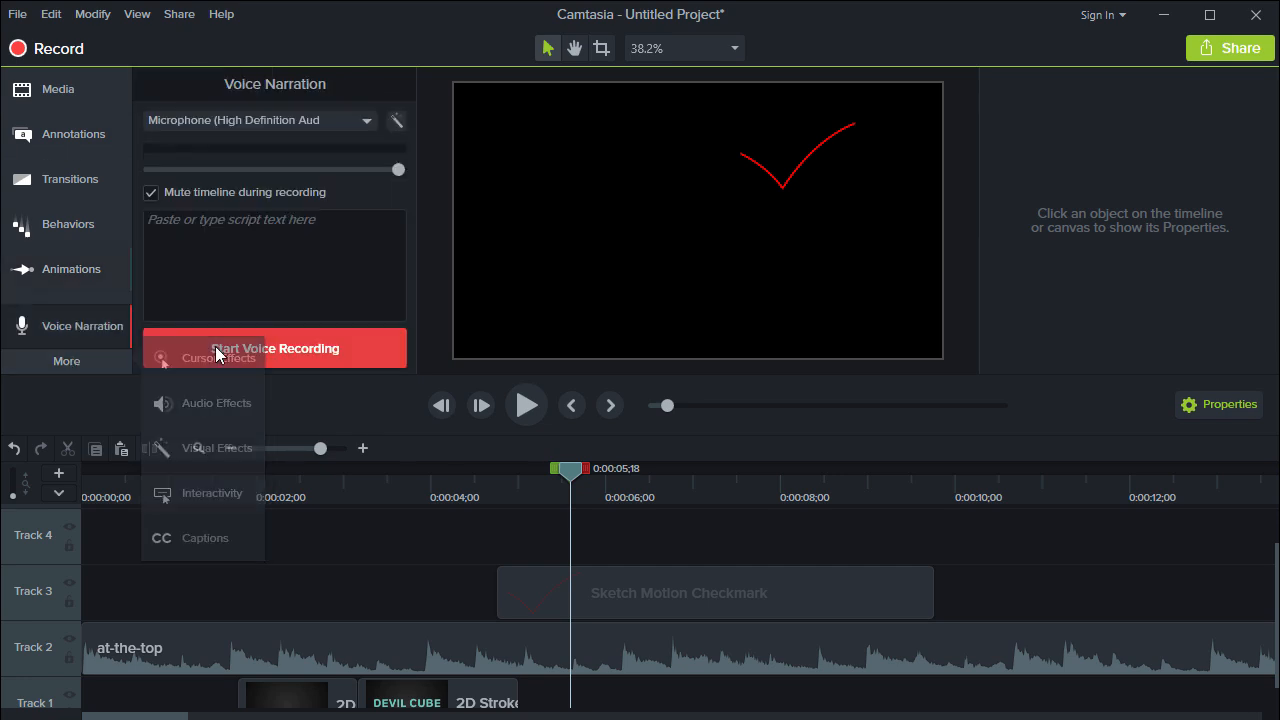
pyautogui.click(367, 121)
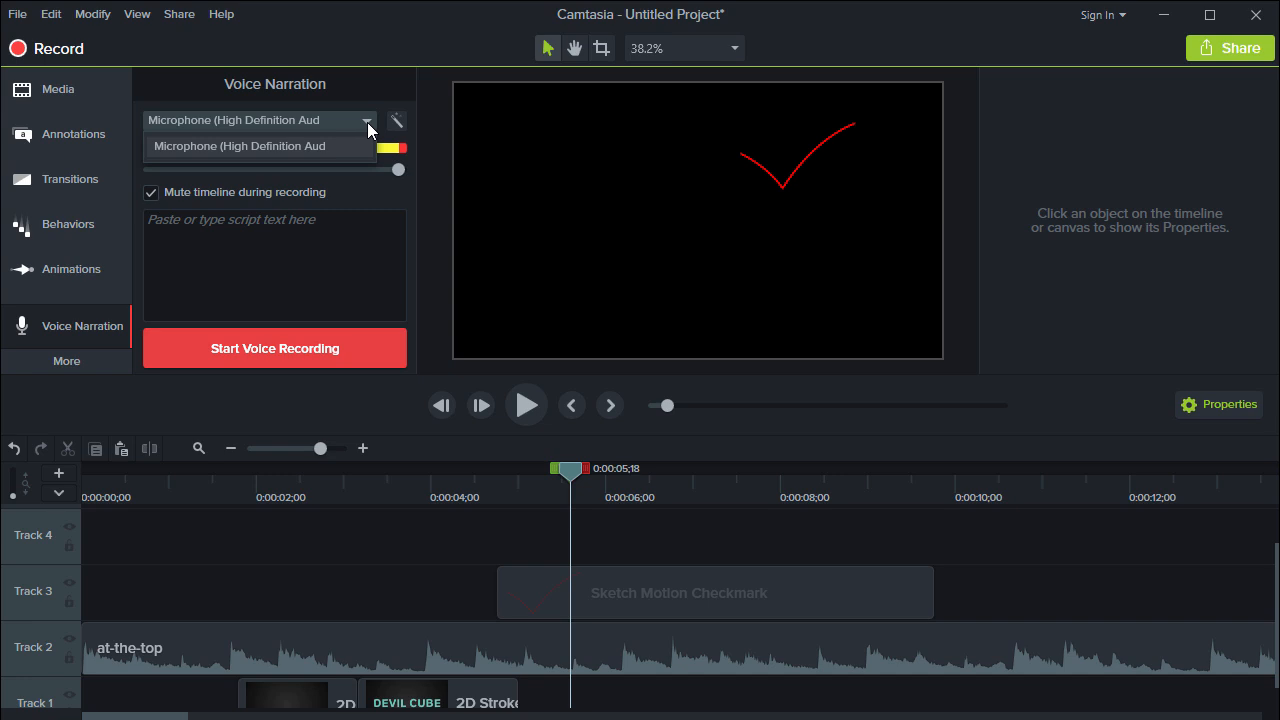
pyautogui.click(273, 243)
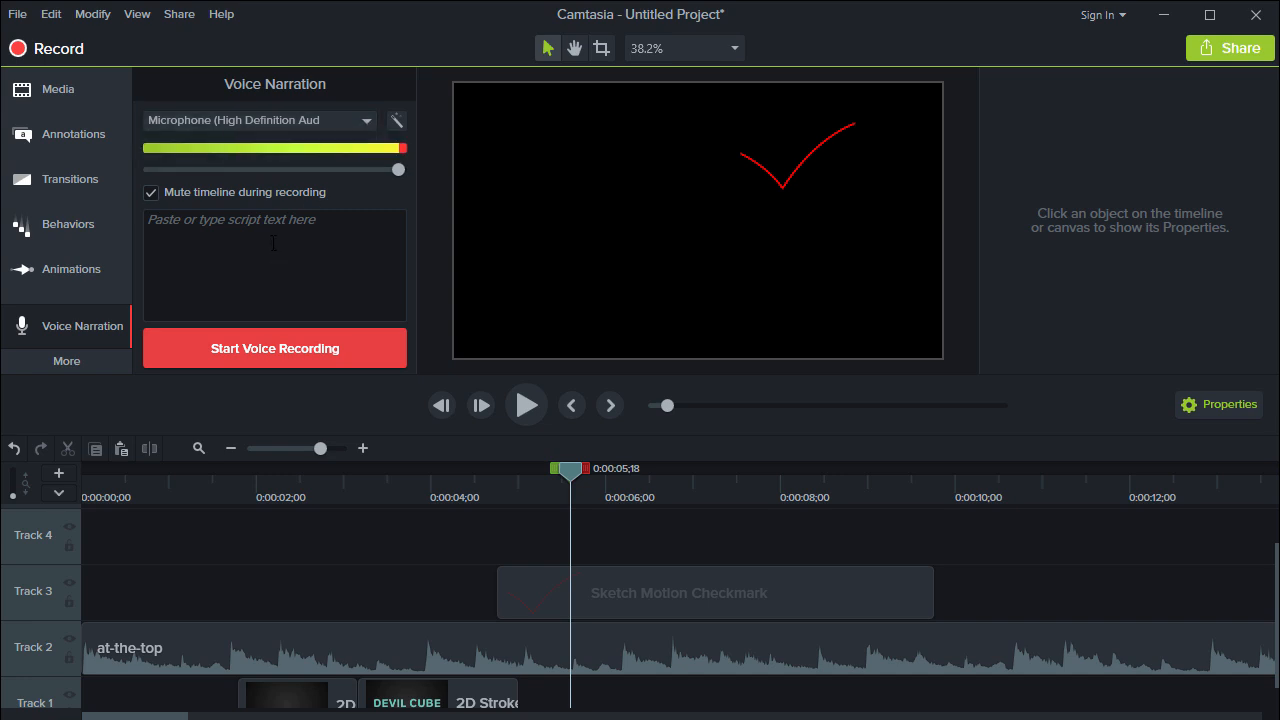
pyautogui.click(242, 226)
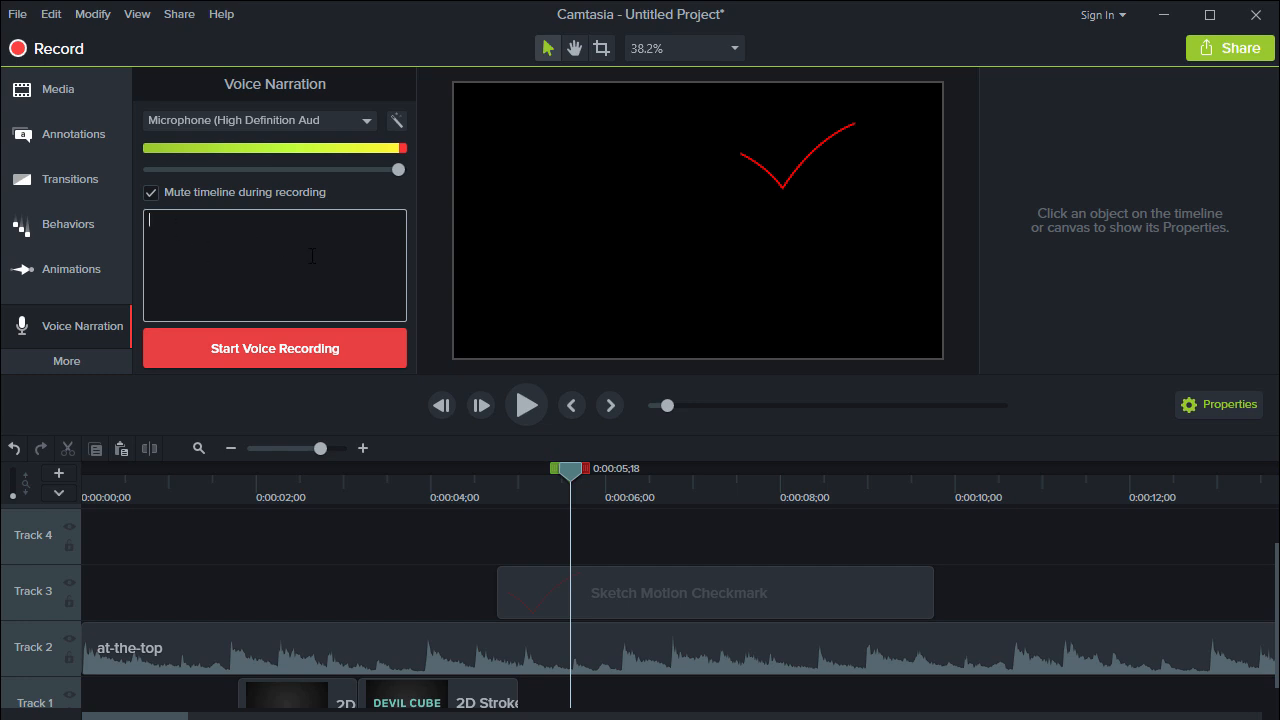
pyautogui.click(396, 120)
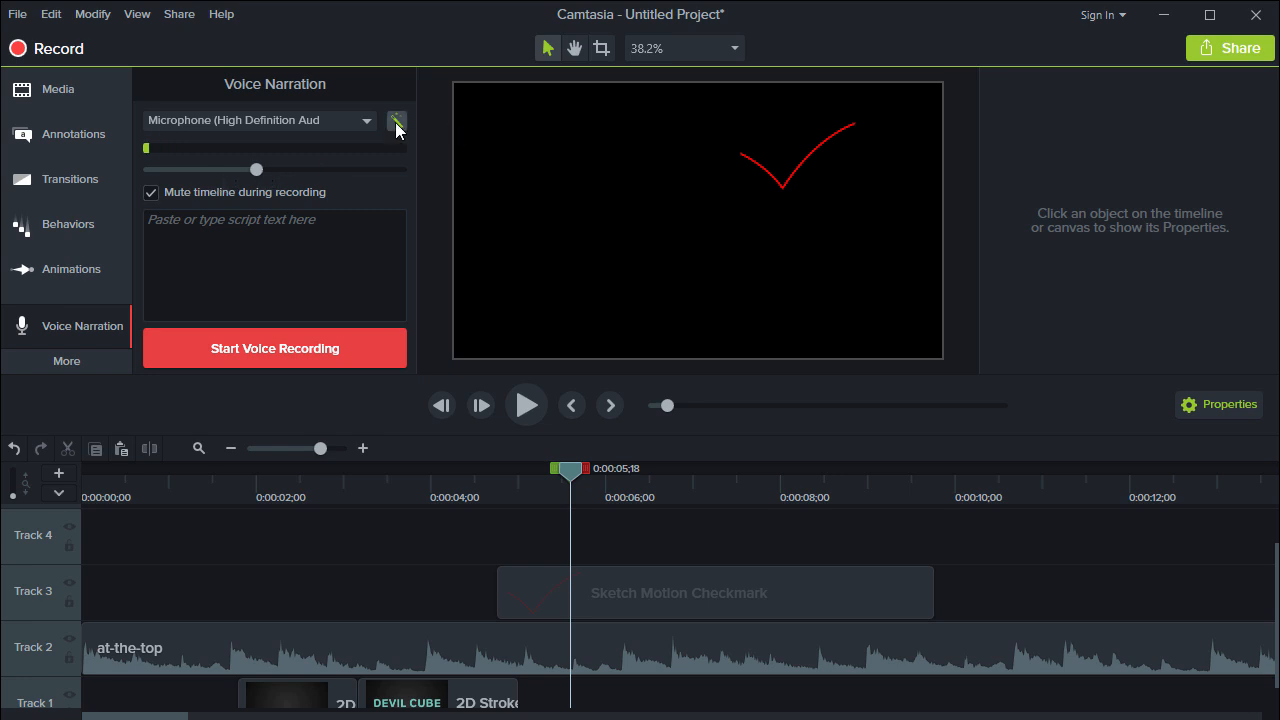
# - Show the Audio Effects and delete the Sketch Motion Checkmark clip from Track 3
pyautogui.click(61, 362)
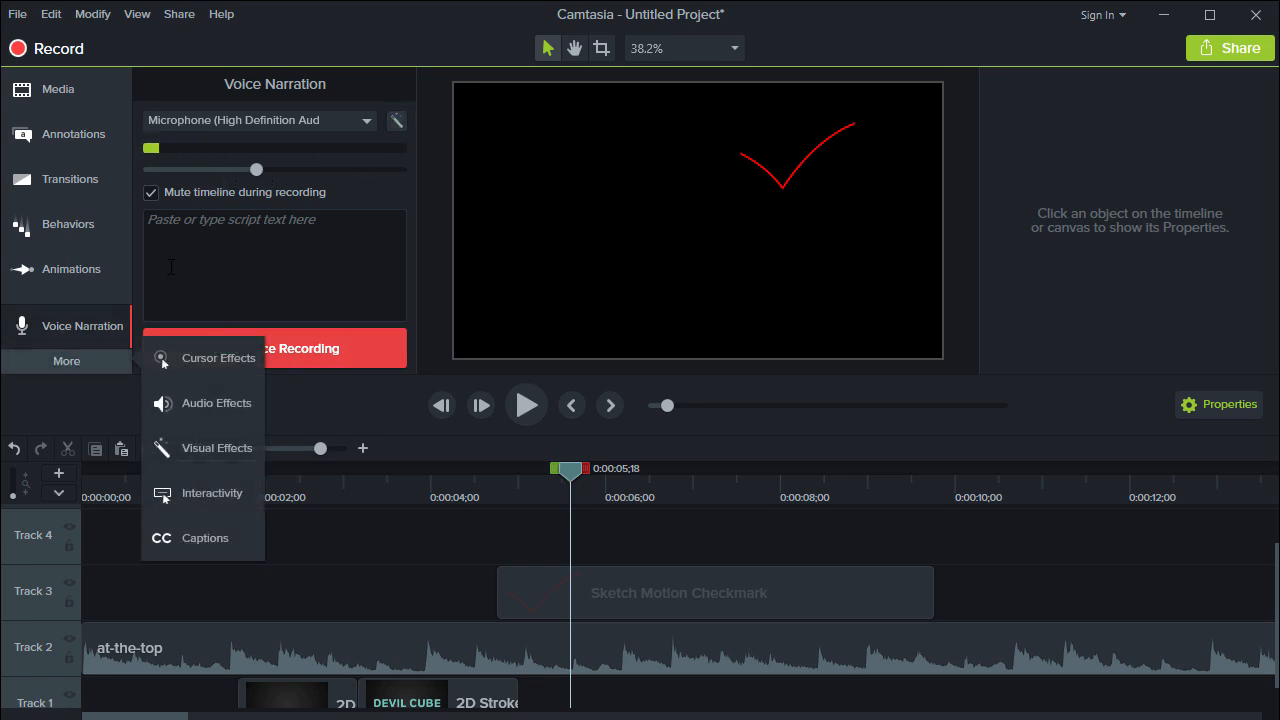
pyautogui.click(194, 407)
pyautogui.click(586, 590)
pyautogui.press('Delete')
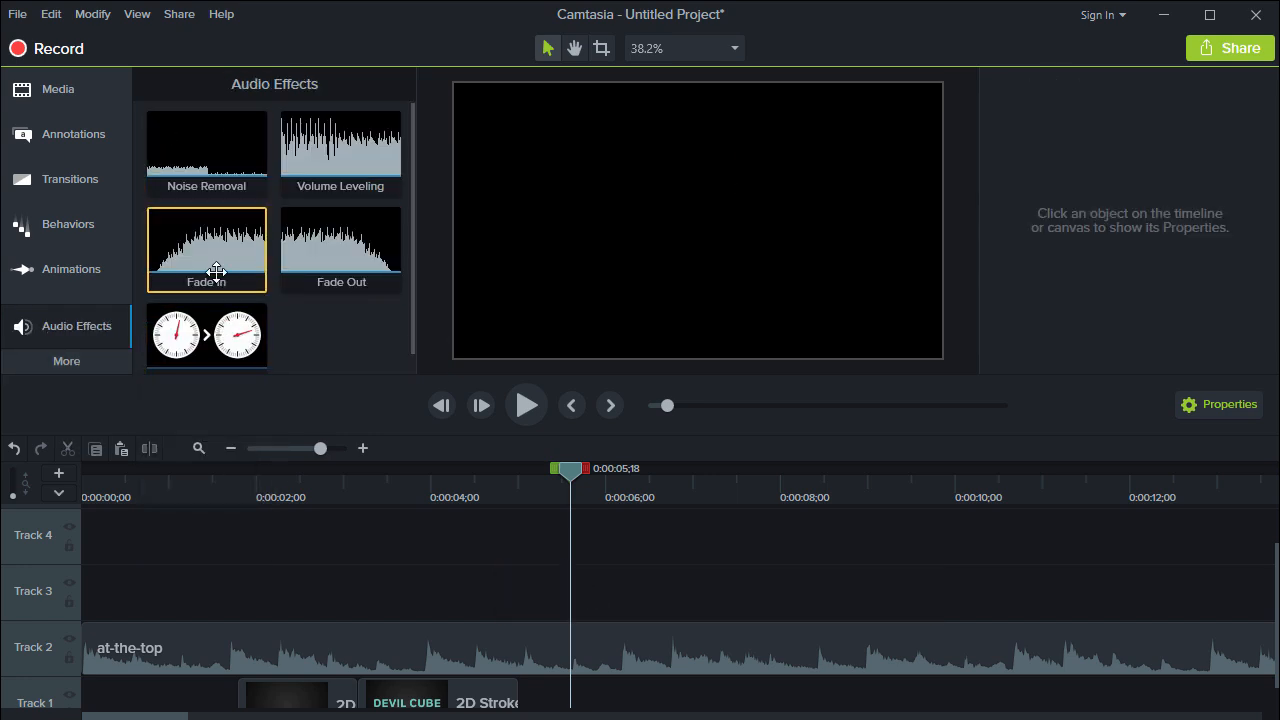
# - Apply Fade In to the at-the-top audio on Track 2 and play it from the start
pyautogui.moveTo(190, 251); pyautogui.dragTo(112, 637)
pyautogui.moveTo(113, 496); pyautogui.dragTo(3, 491)
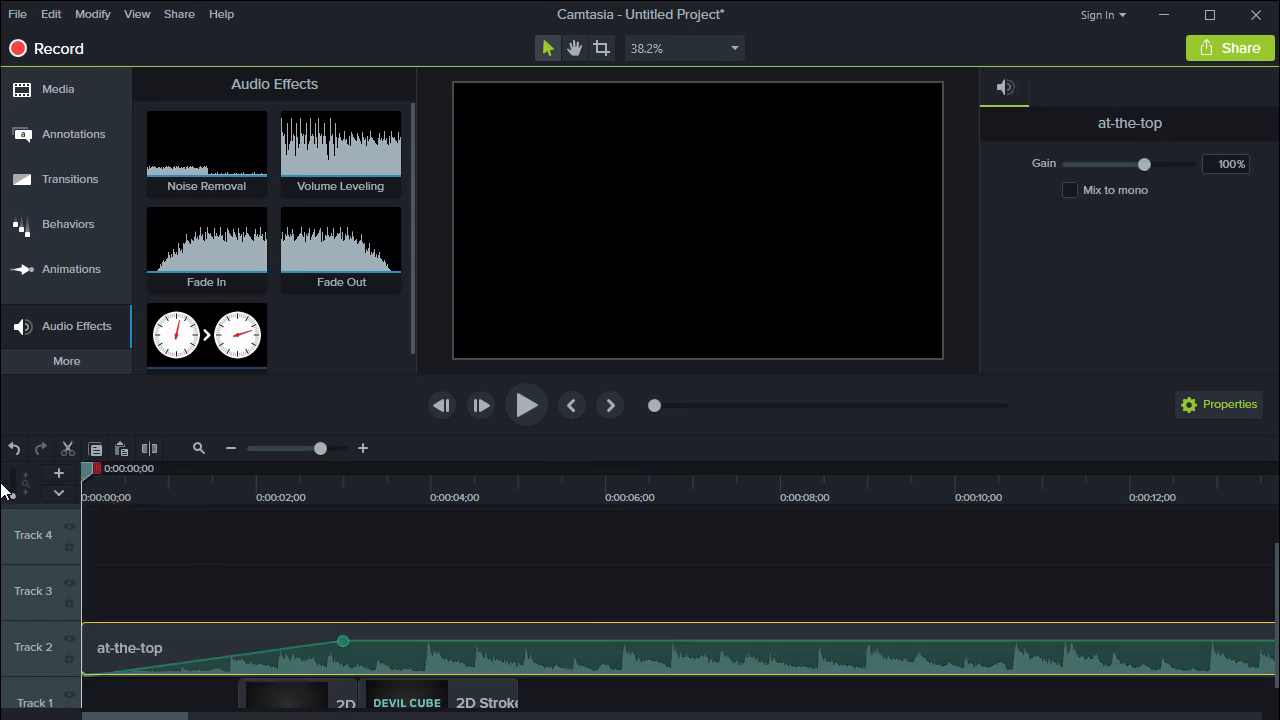
pyautogui.click(533, 404)
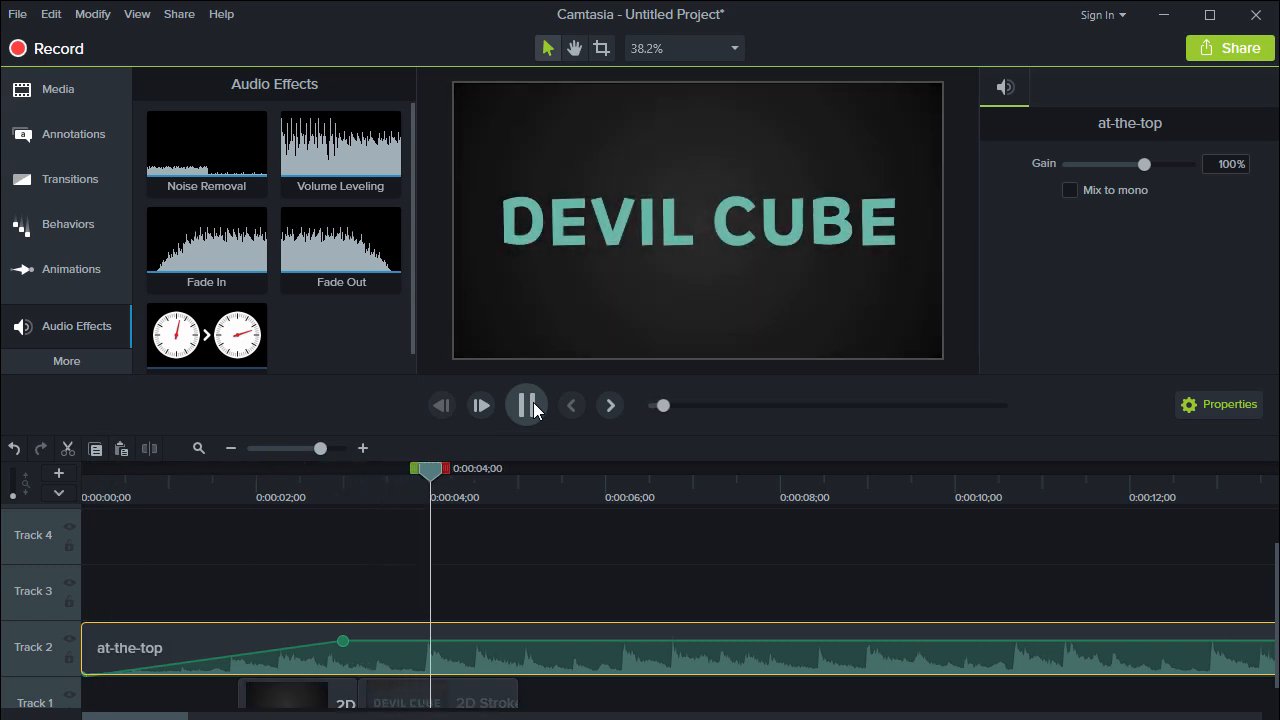
pyautogui.click(530, 405)
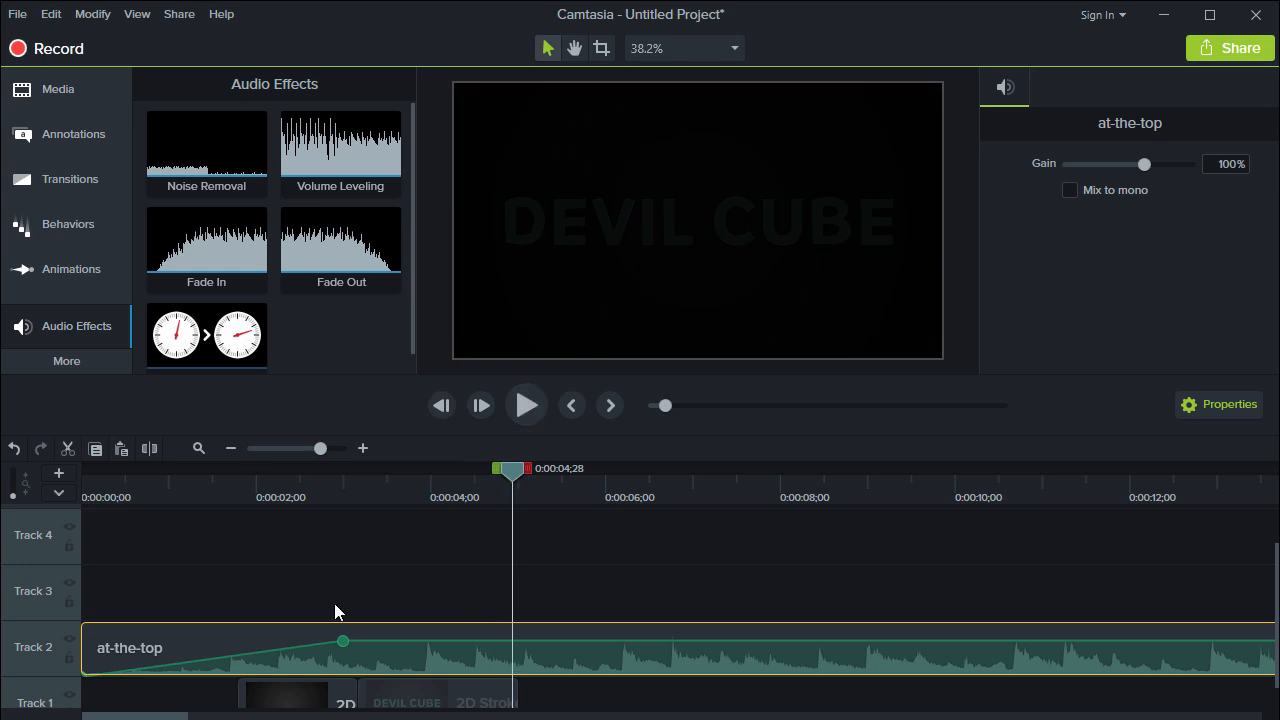
# - Try a shorter, louder fade-in ending at about 1.4 seconds, and undo both that change and the Fade In
pyautogui.moveTo(343, 641); pyautogui.dragTo(204, 611)
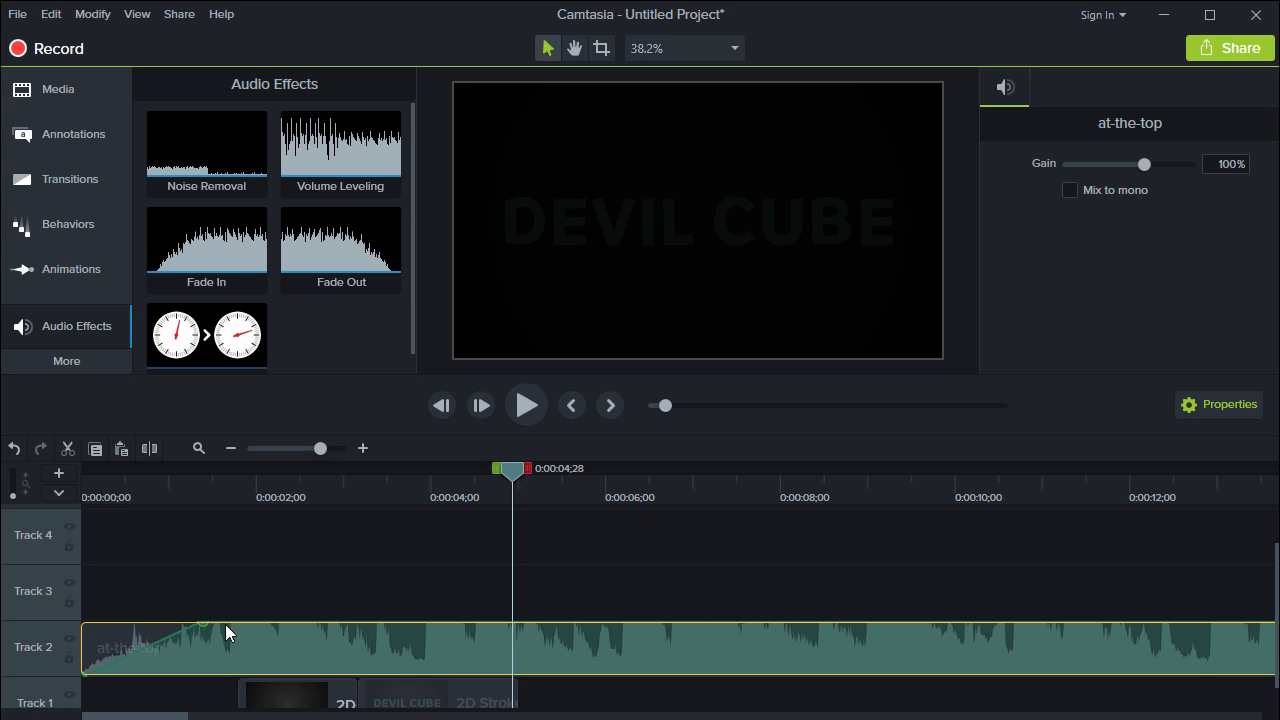
pyautogui.hotkey('ctrl', 'z')
pyautogui.hotkey('ctrl', 'z')
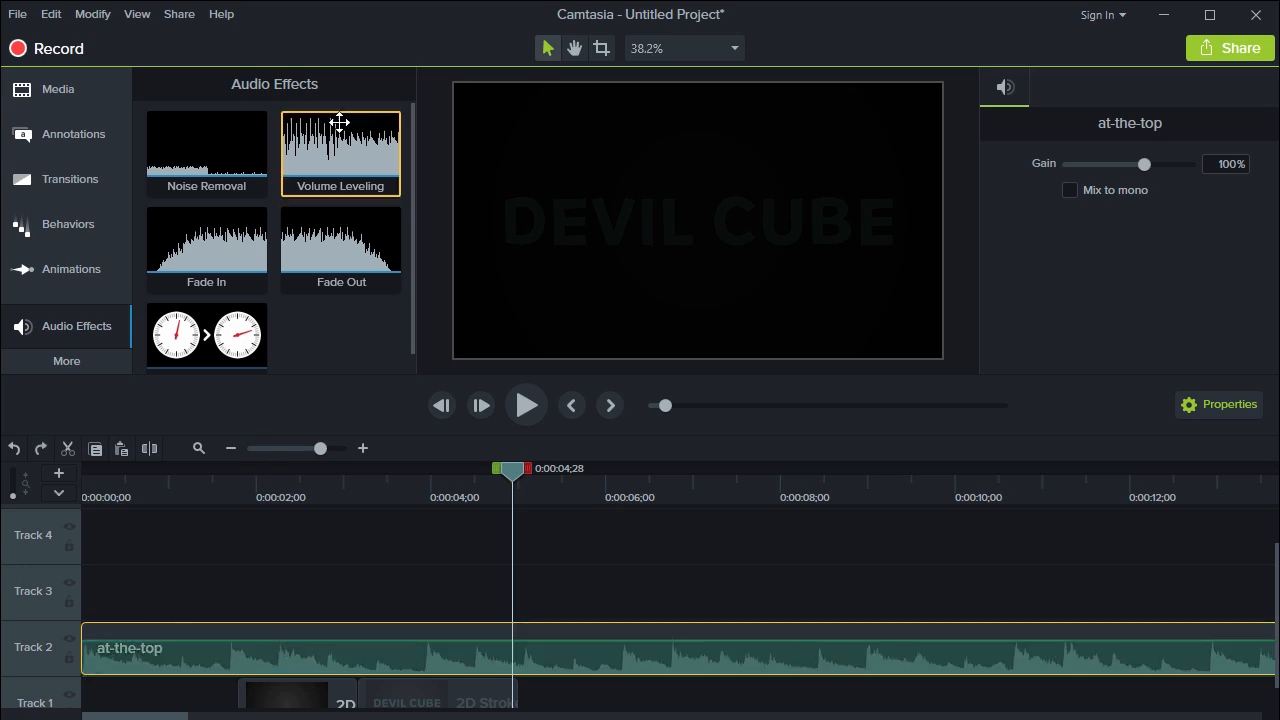
# - Apply Volume Leveling to the at-the-top audio with Medium variation and preview it from the start
pyautogui.moveTo(335, 135); pyautogui.dragTo(163, 635)
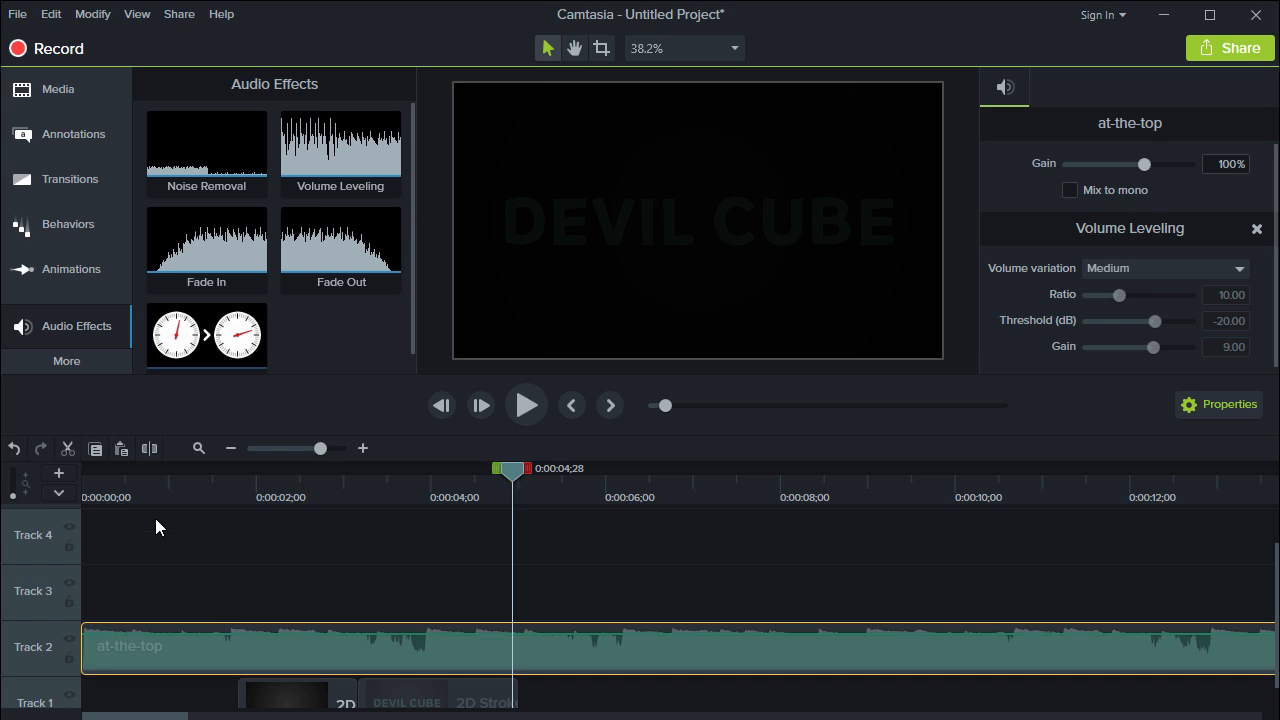
pyautogui.moveTo(140, 496); pyautogui.dragTo(34, 486)
pyautogui.click(512, 412)
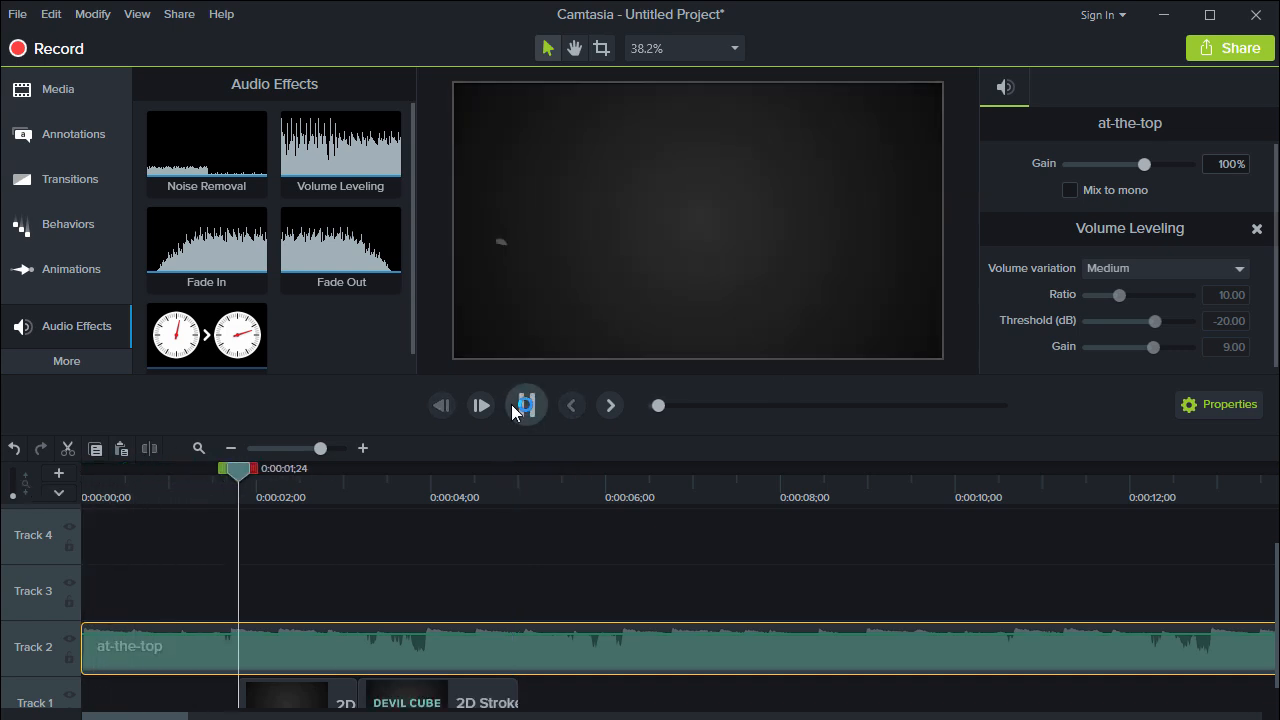
pyautogui.click(511, 410)
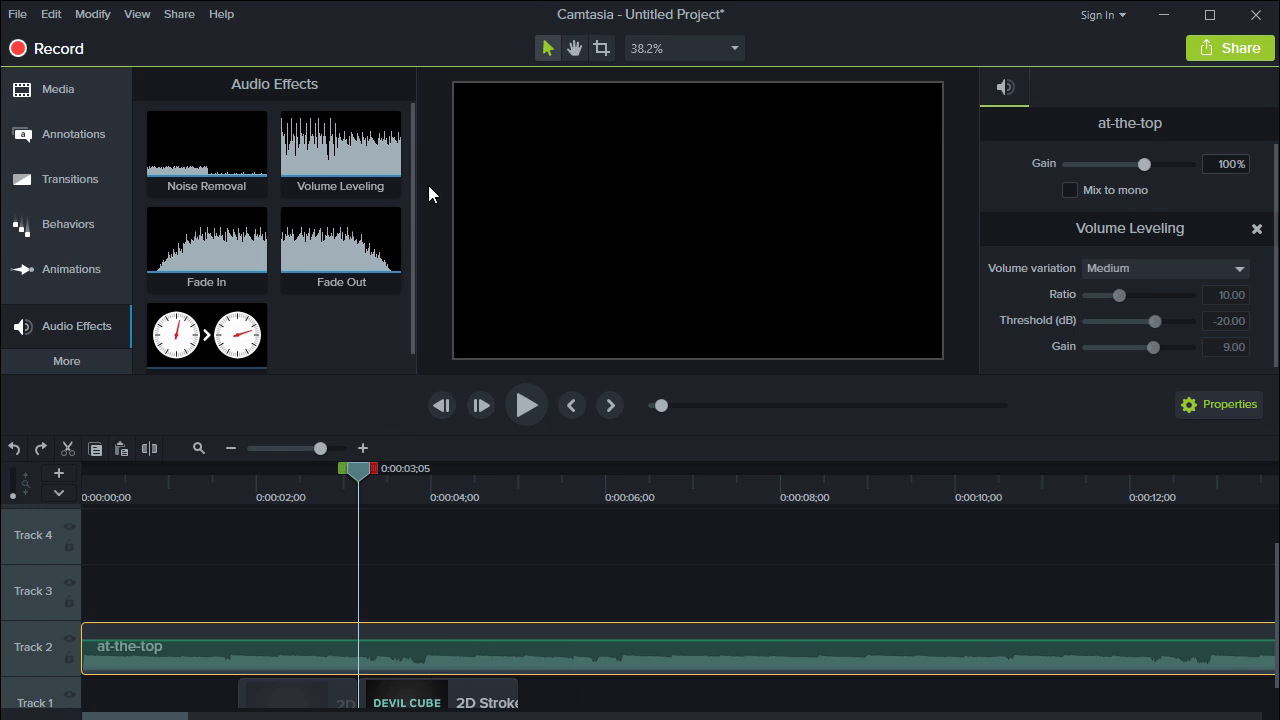
# - Apply Noise Removal to the at-the-top audio, set Sensitivity to 20, and play the timeline
pyautogui.scroll(-1, 411, 239)
pyautogui.moveTo(194, 137); pyautogui.dragTo(160, 655)
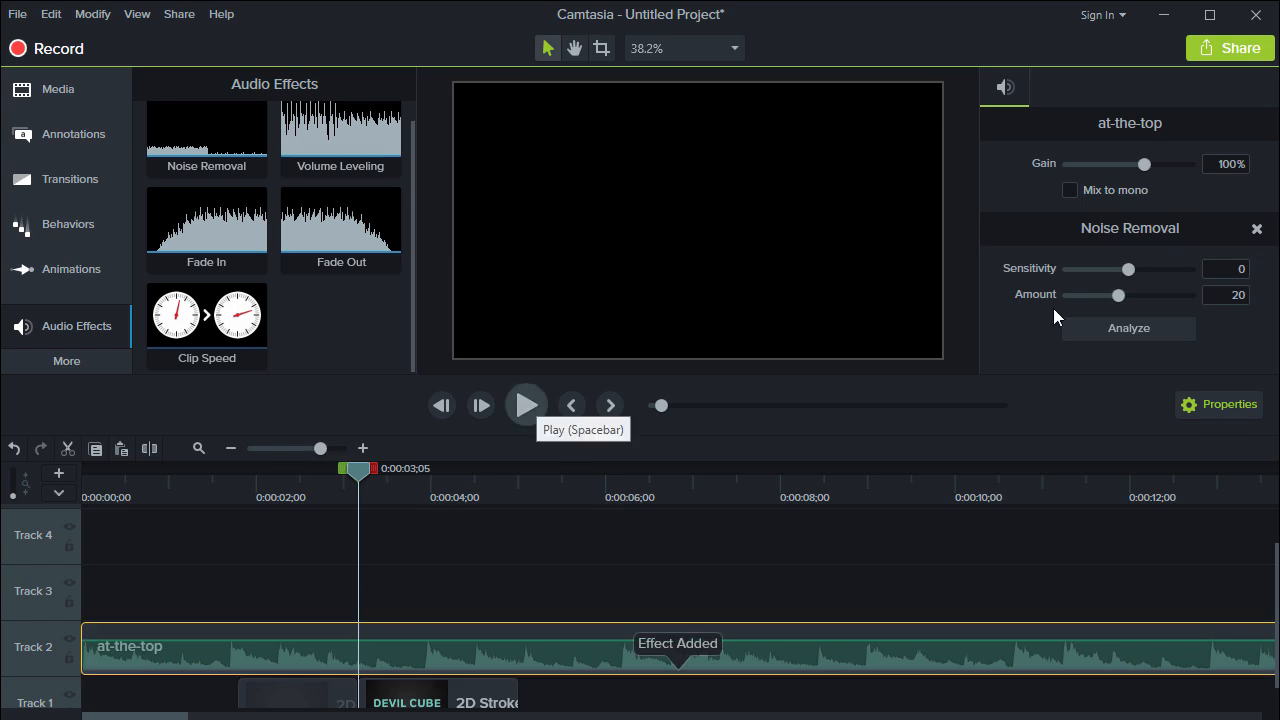
pyautogui.moveTo(1129, 270); pyautogui.dragTo(1190, 270)
pyautogui.click(538, 410)
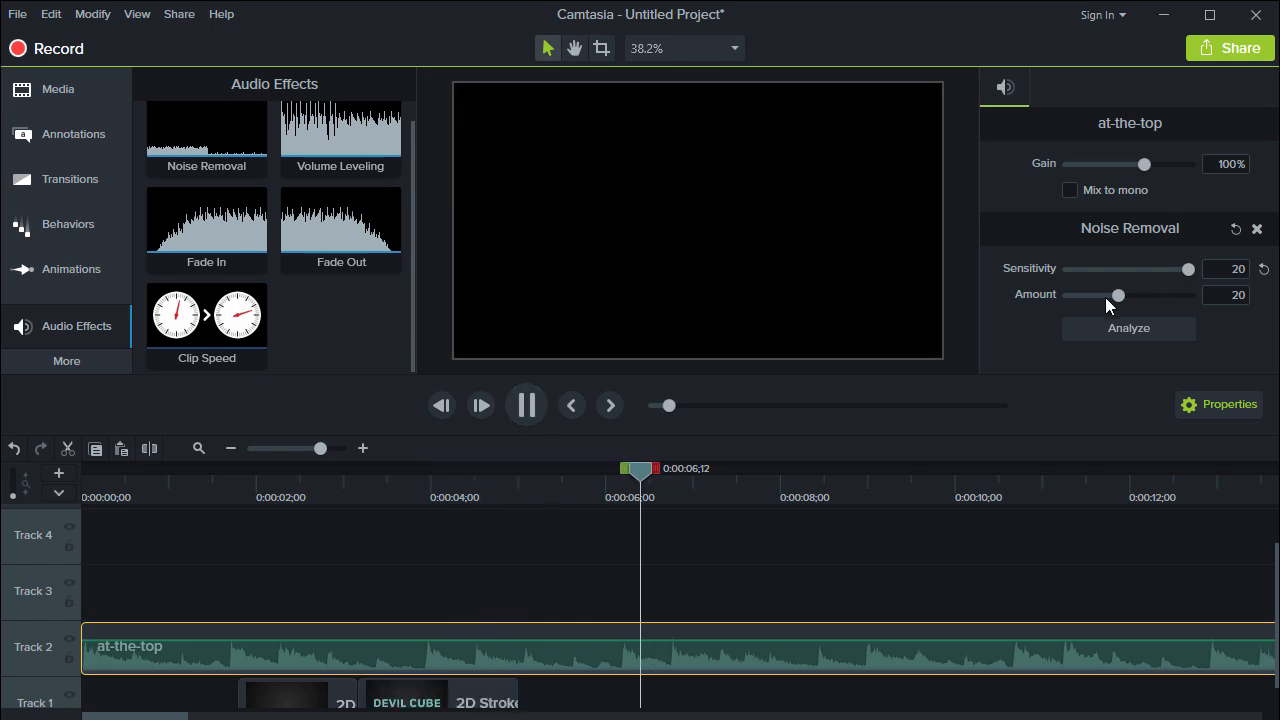
# - Set the Noise Removal Sensitivity to -7 and Amount to 48, preview the audio, and analyze it
pyautogui.click(1107, 269)
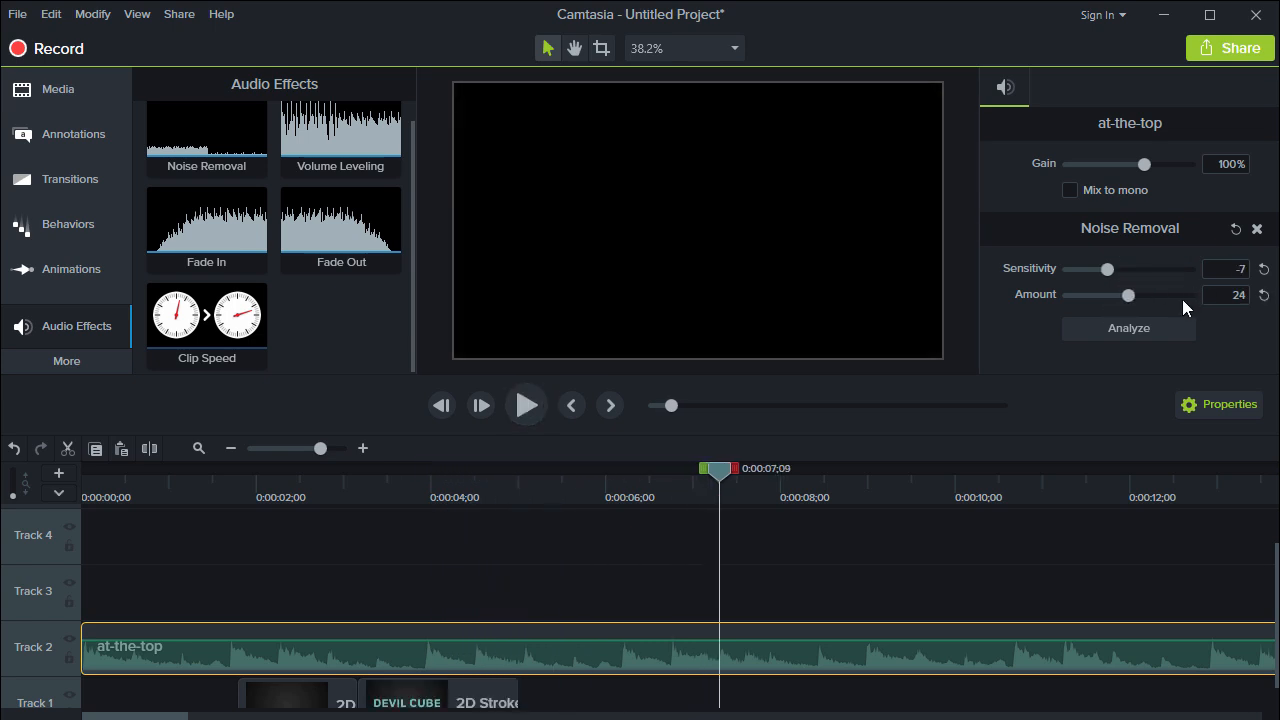
pyautogui.click(526, 408)
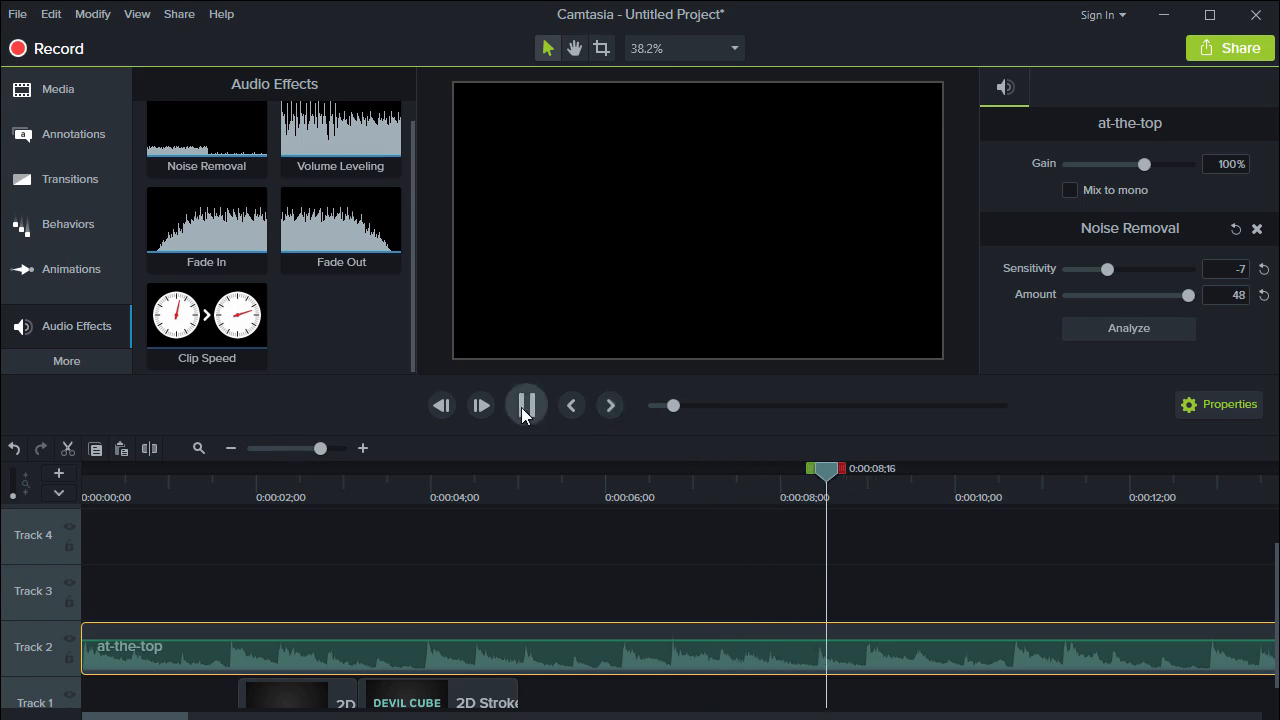
pyautogui.click(523, 410)
pyautogui.click(1160, 333)
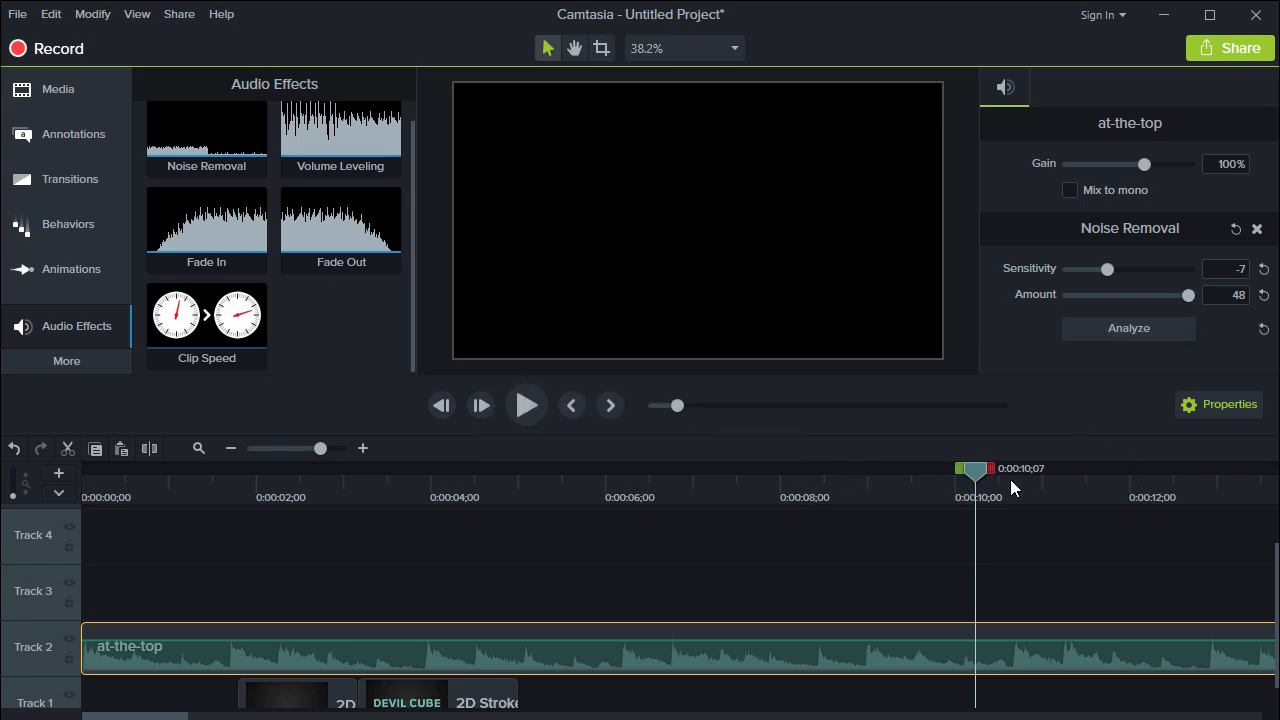
# - Add the Clip Speed effect to the DEVIL CUBE title clip on Track 1 and expand the clip's effects
pyautogui.moveTo(871, 500); pyautogui.dragTo(168, 490)
pyautogui.click(239, 256)
pyautogui.moveTo(218, 313); pyautogui.dragTo(300, 695)
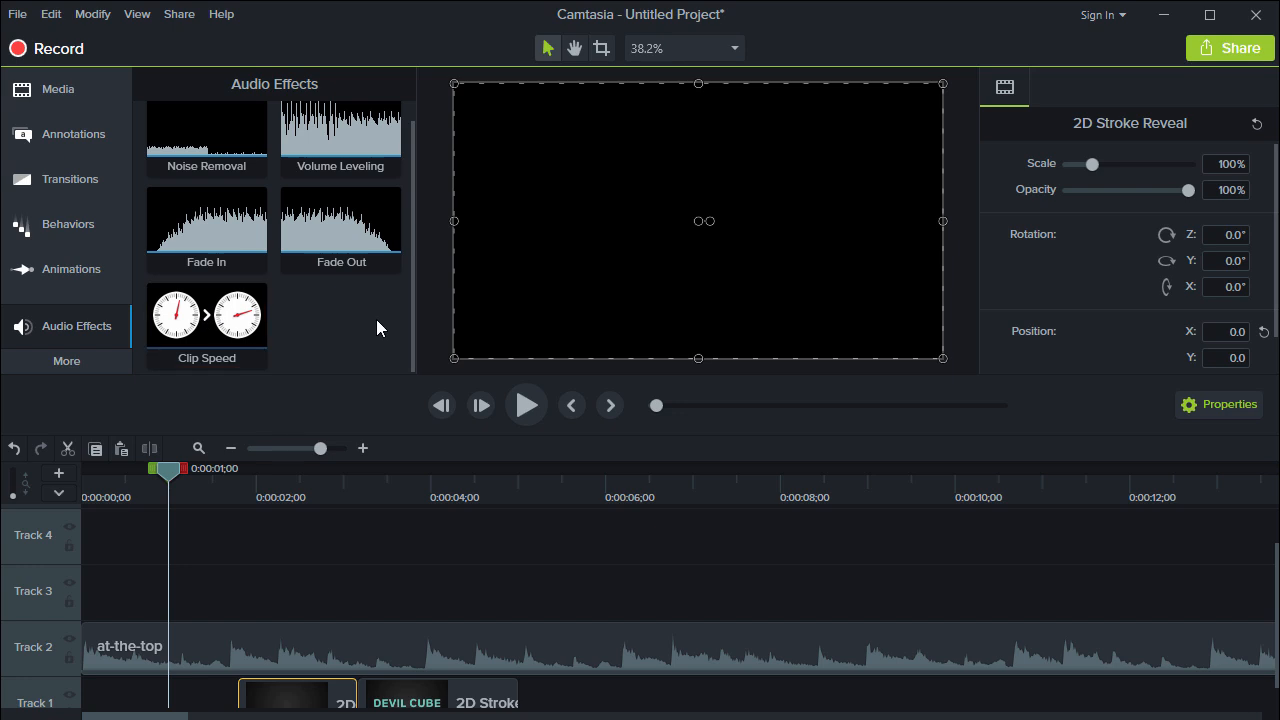
pyautogui.moveTo(185, 335); pyautogui.dragTo(400, 700)
pyautogui.scroll(-1, 513, 571)
pyautogui.moveTo(359, 492); pyautogui.dragTo(365, 489)
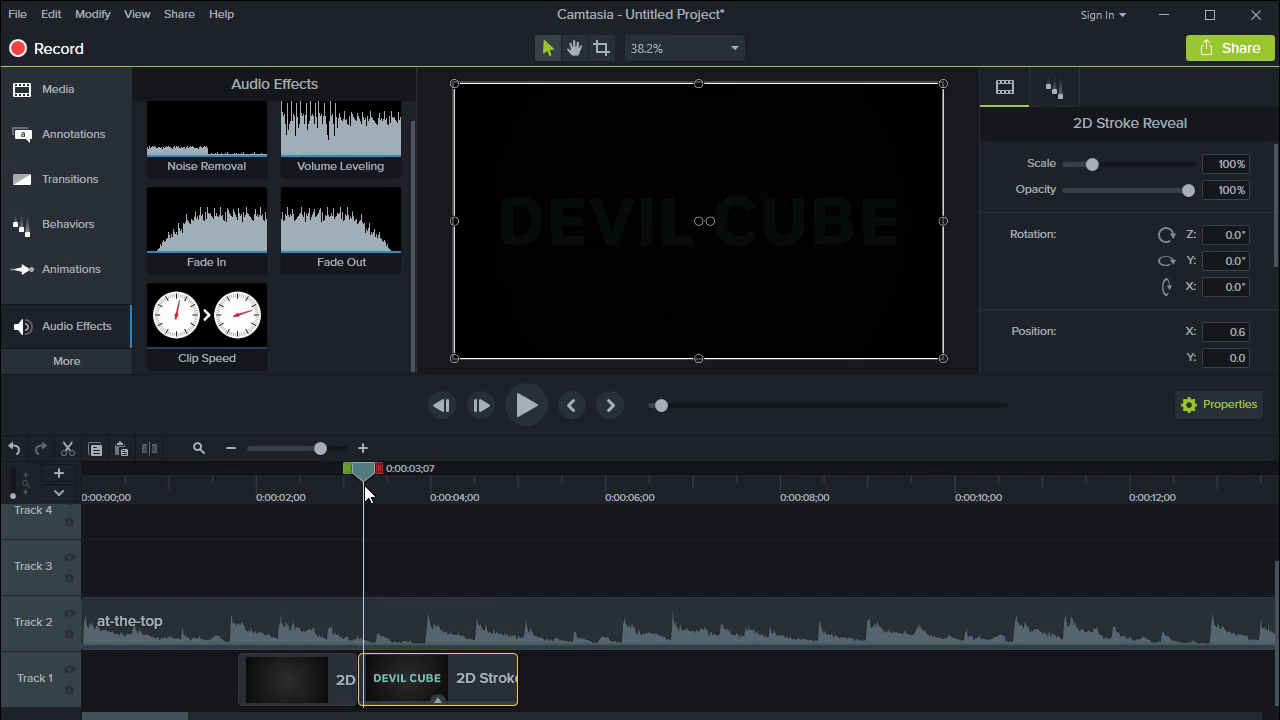
pyautogui.click(437, 700)
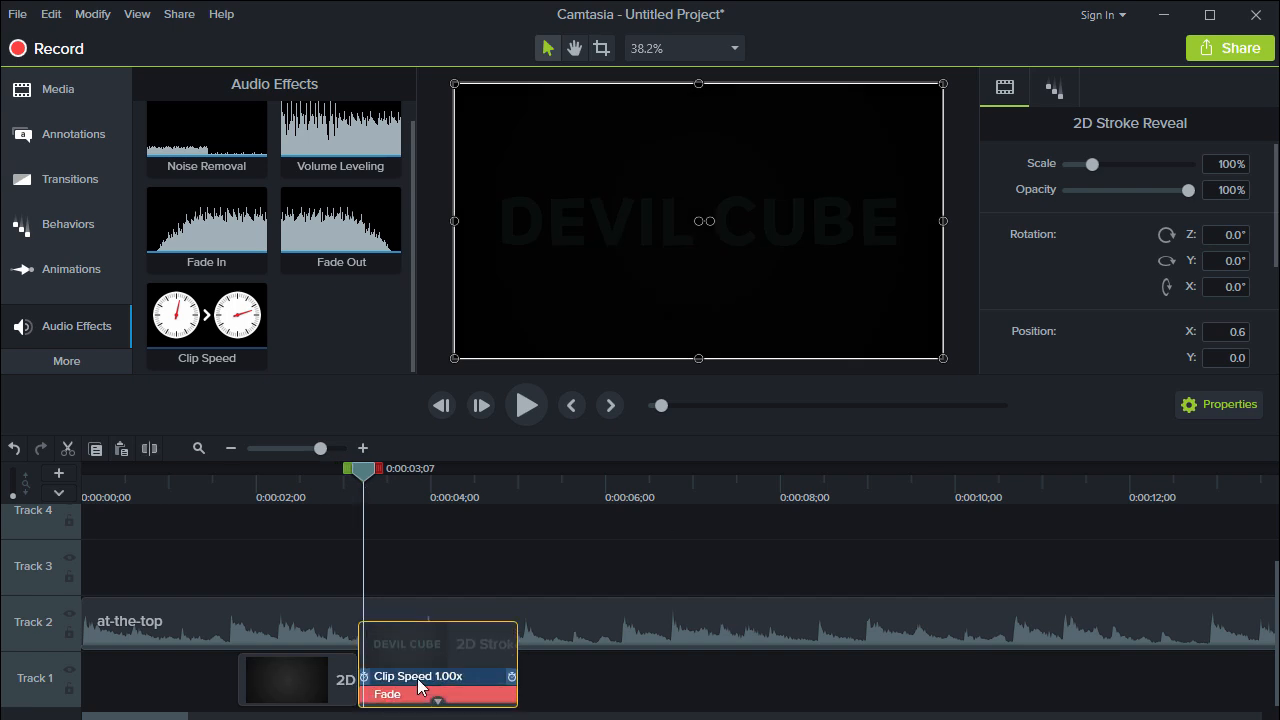
# - Set the DEVIL CUBE clip's Clip Speed to 9.17x
pyautogui.click(419, 680)
pyautogui.doubleClick(1213, 160)
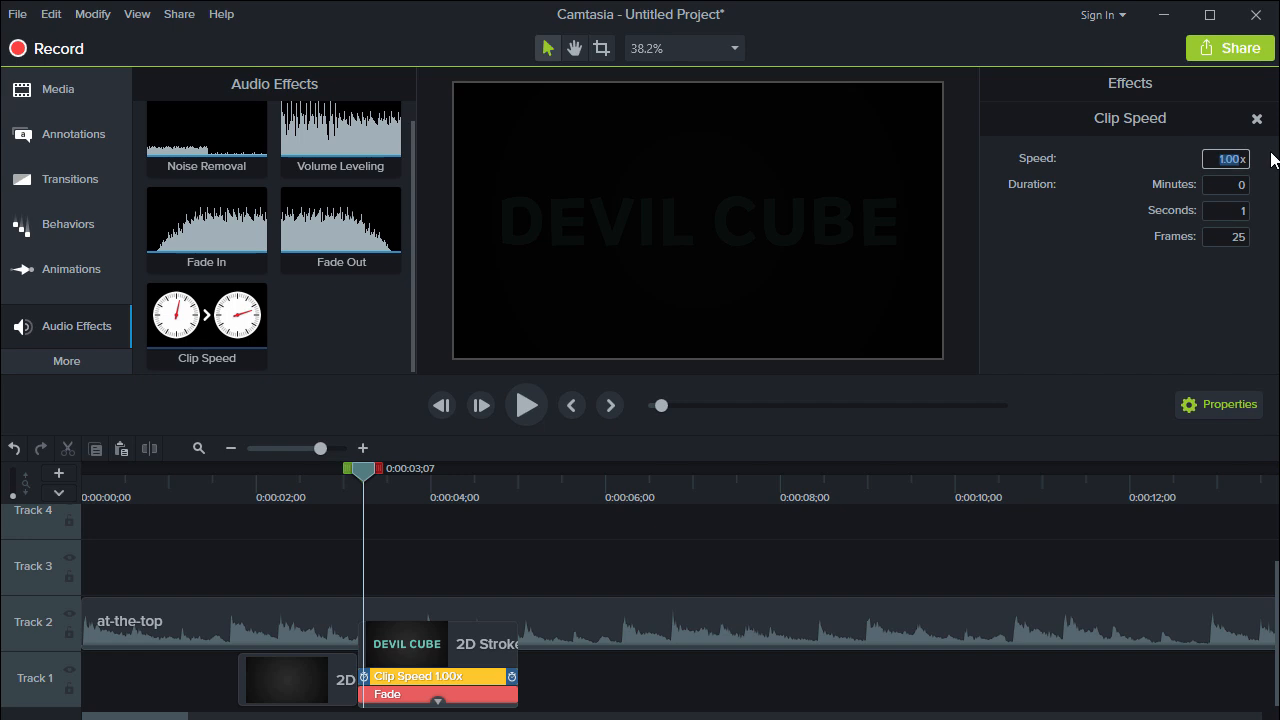
pyautogui.press('Return')
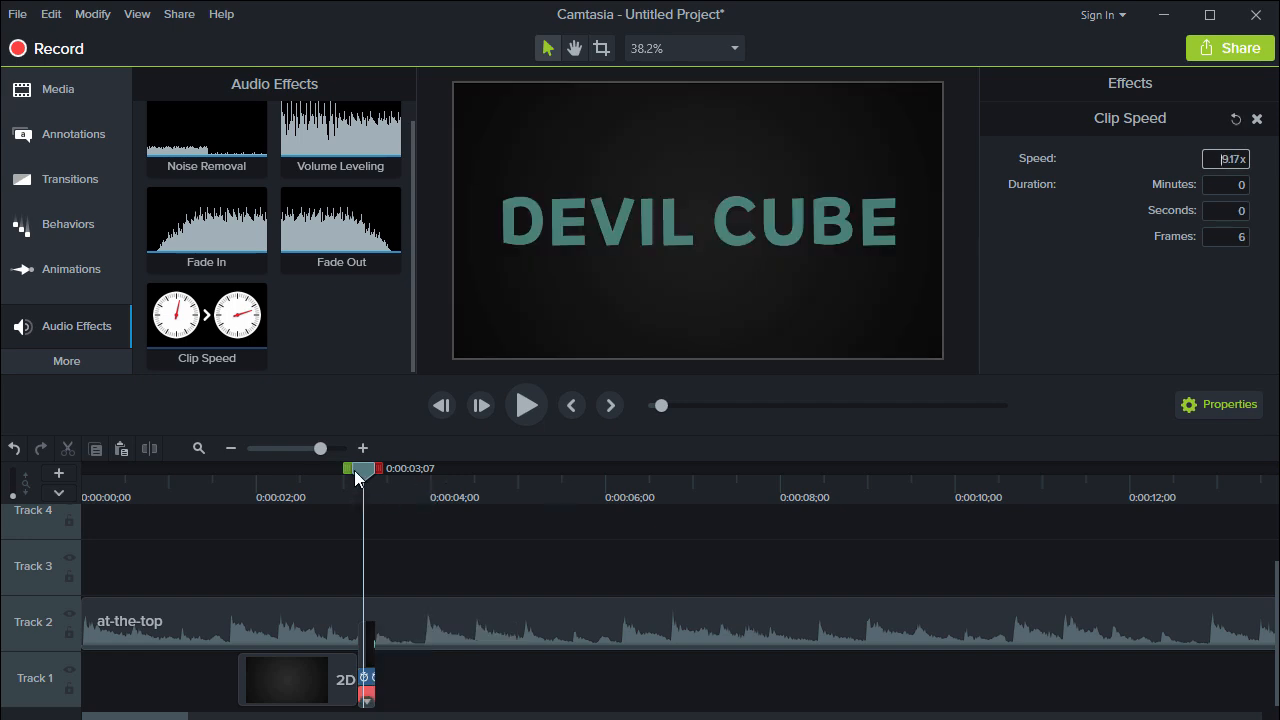
# - Play the timeline across the sped-up DEVIL CUBE clip to preview its faster playback
pyautogui.moveTo(354, 470); pyautogui.dragTo(349, 470)
pyautogui.click(527, 406)
pyautogui.click(528, 407)
# - Set the Clip Speed of the DEVIL CUBE clip on Track 1 to 0.1x
pyautogui.click(372, 666)
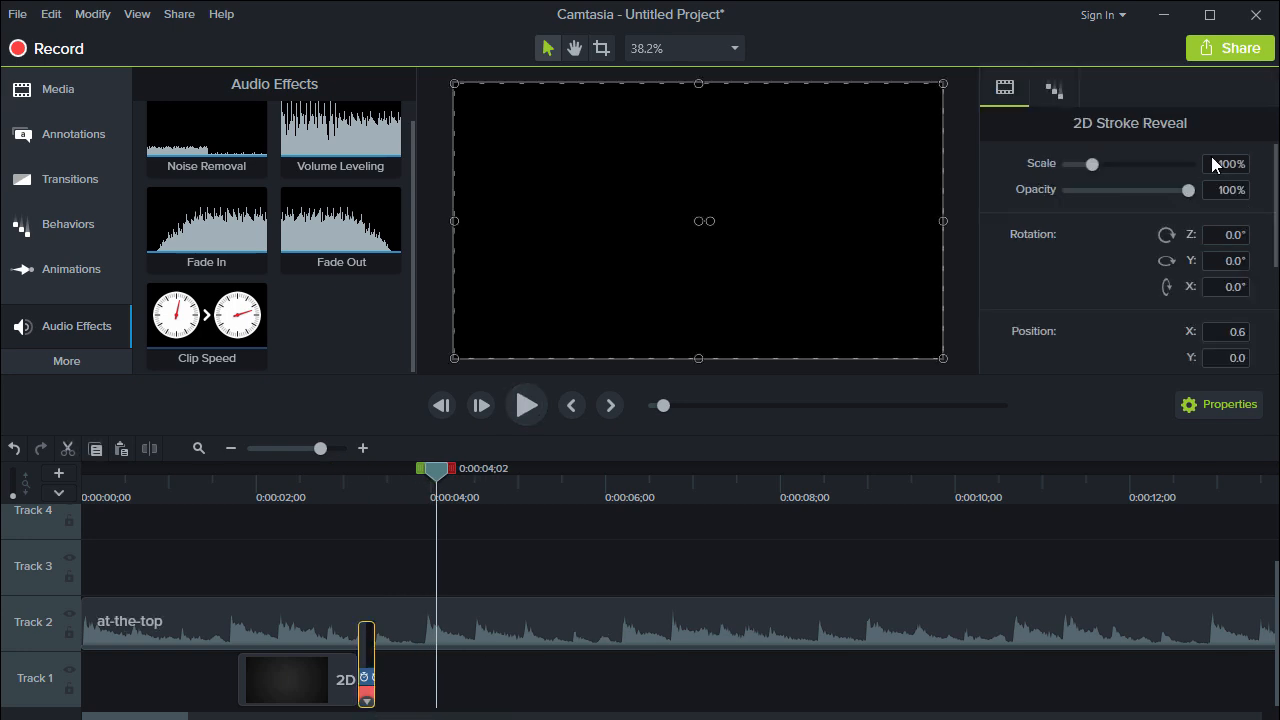
pyautogui.click(368, 677)
pyautogui.moveTo(1212, 160); pyautogui.dragTo(1275, 166)
pyautogui.write('0x')
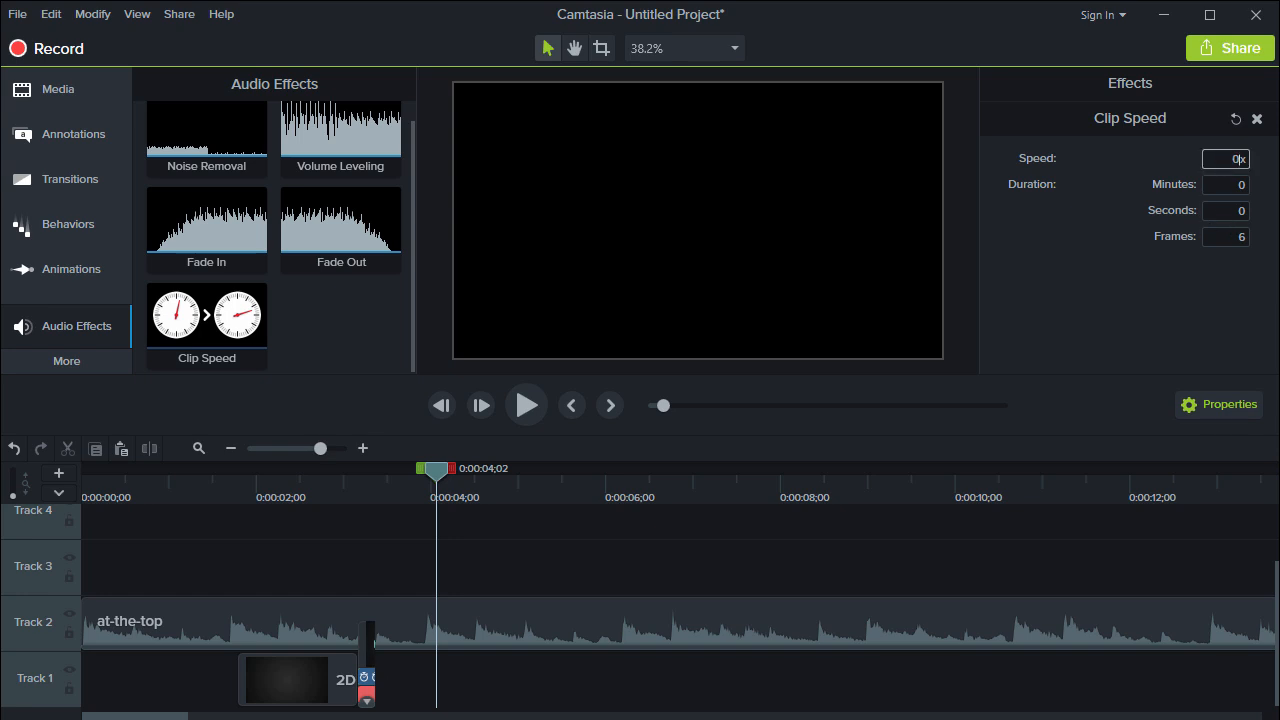
pyautogui.write('.1')
pyautogui.press('Return')
# - Play the timeline from about 0:00:03;01 to preview the slowed DEVIL CUBE clip
pyautogui.click(350, 490)
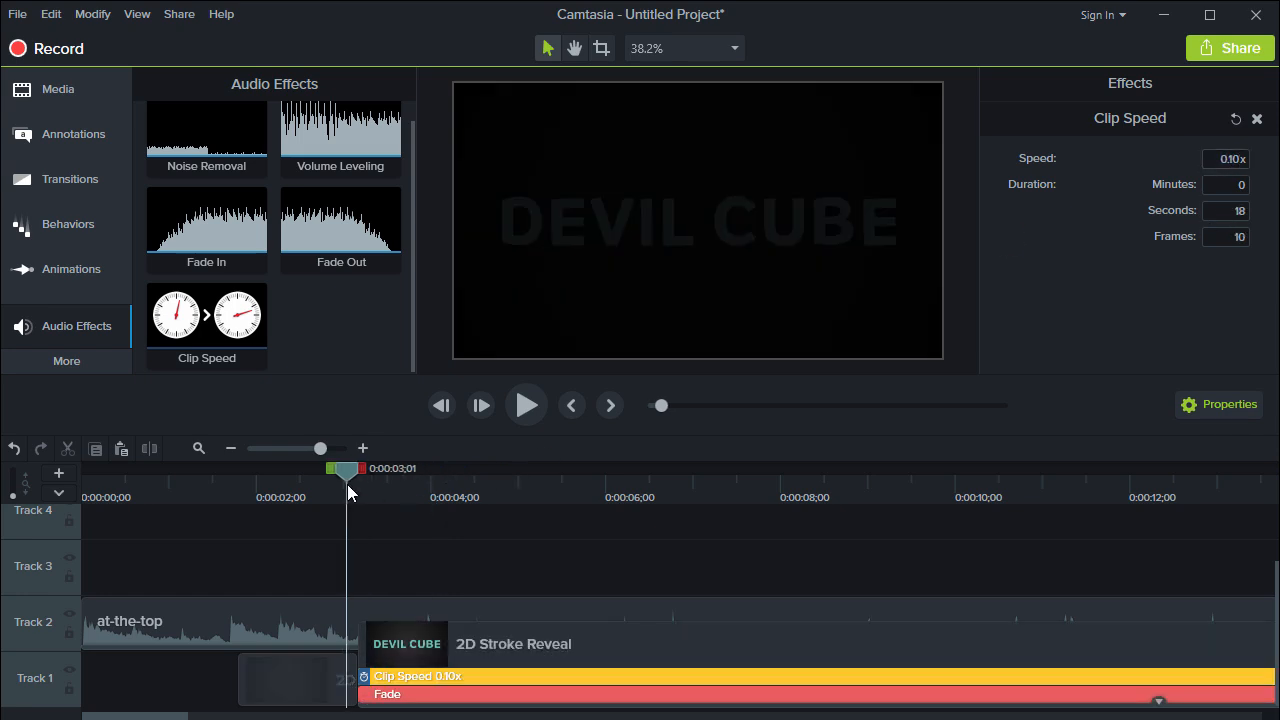
pyautogui.click(529, 409)
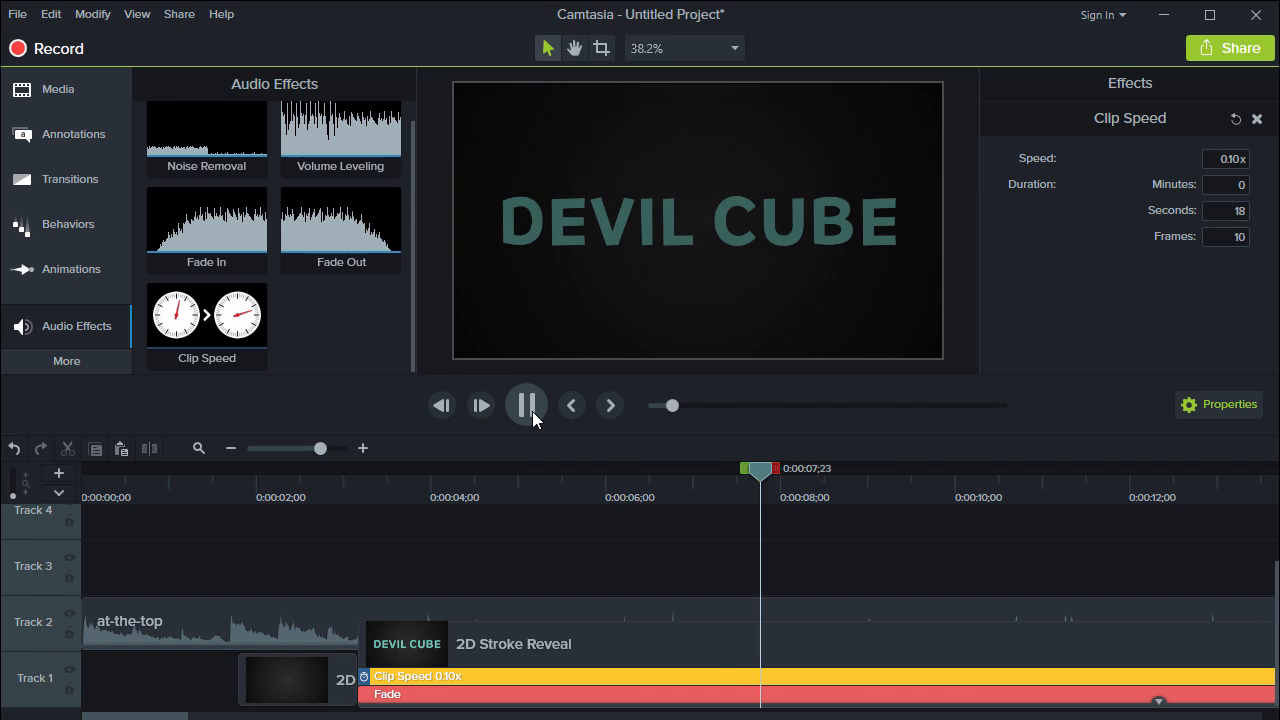
pyautogui.click(532, 411)
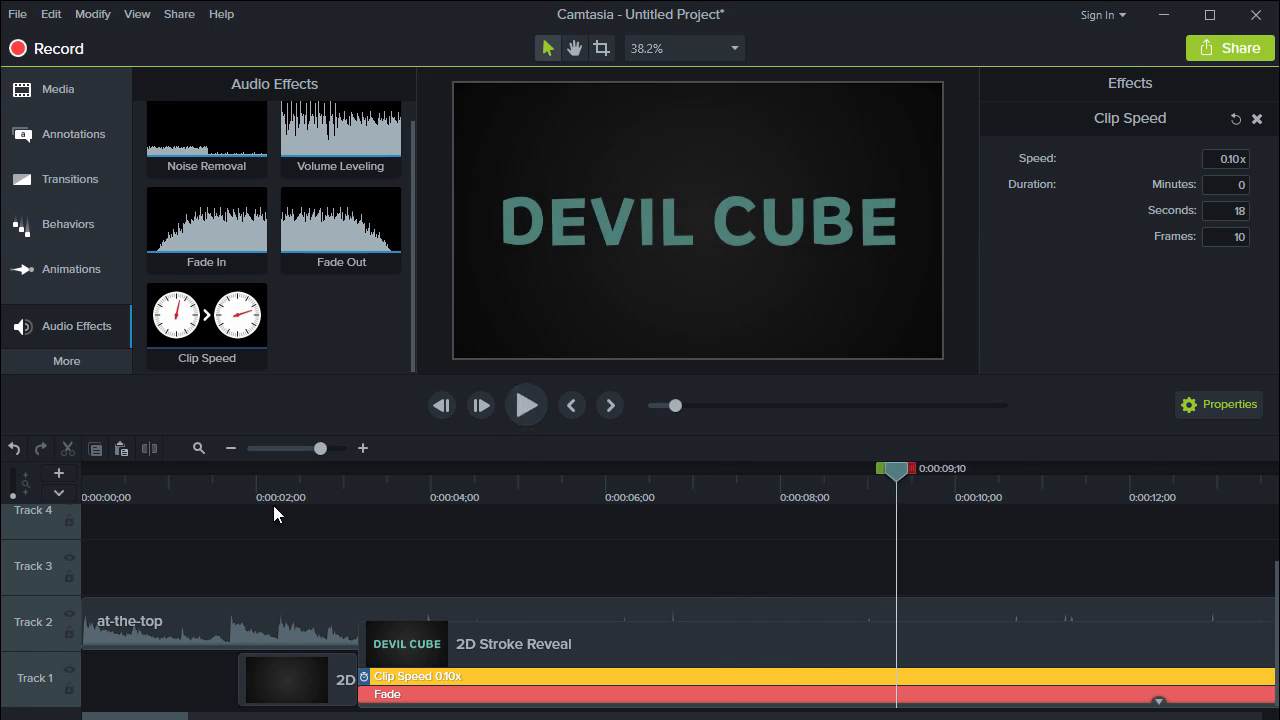
# - Delete the slowed DEVIL CUBE clip from Track 1
pyautogui.press('Delete')
pyautogui.click(450, 665)
pyautogui.press('Delete')
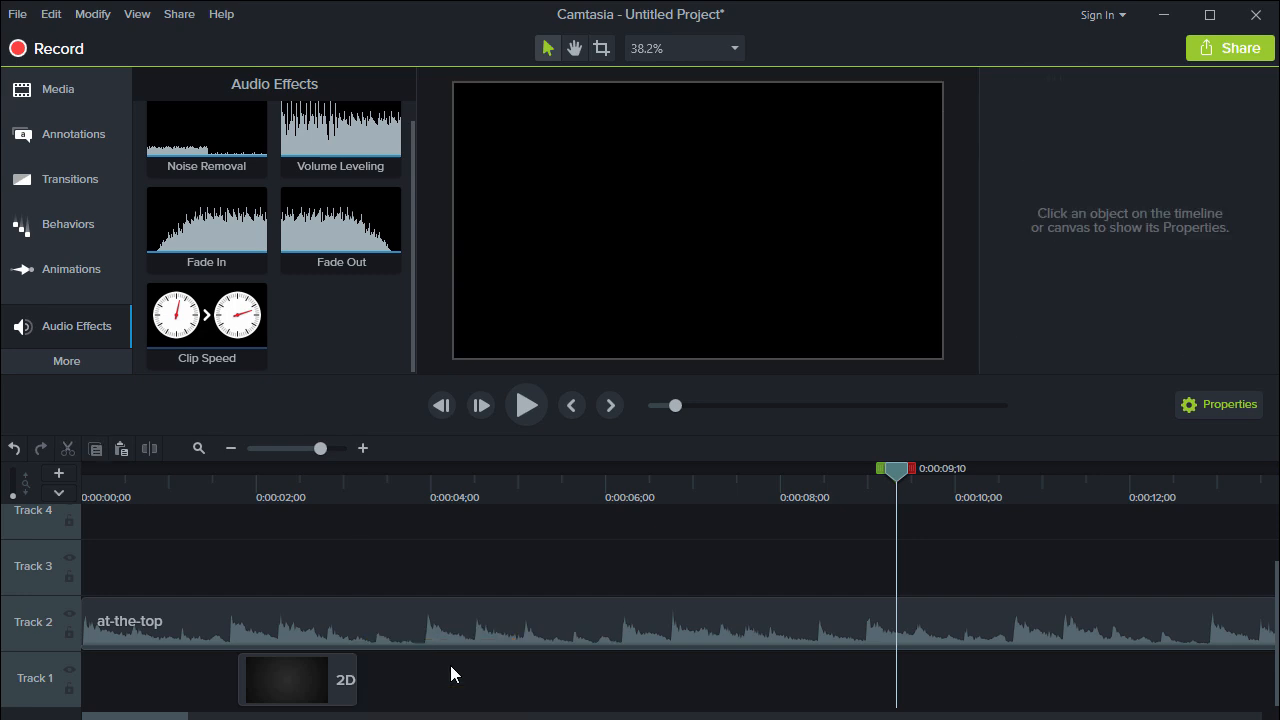
# - Show the visual effects and try Drop Shadow on the remaining Track 1 clip, with the playhead at 0:00:02;17
pyautogui.click(107, 361)
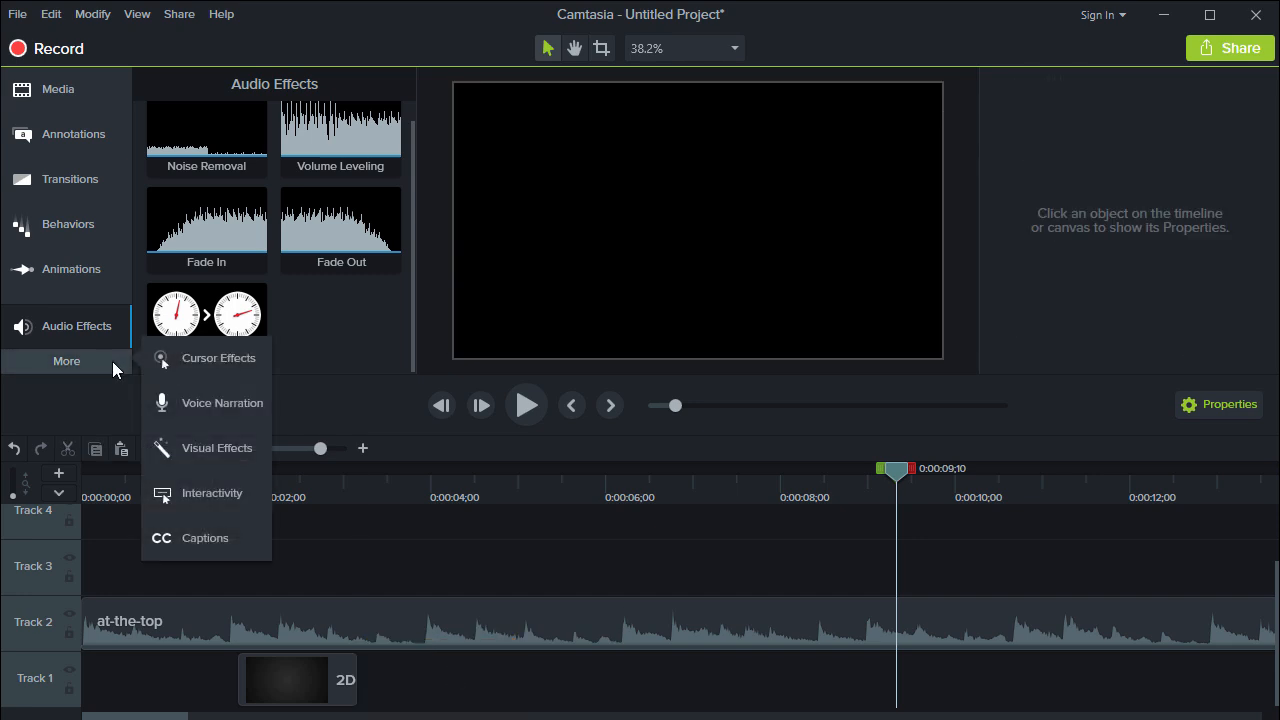
pyautogui.click(206, 451)
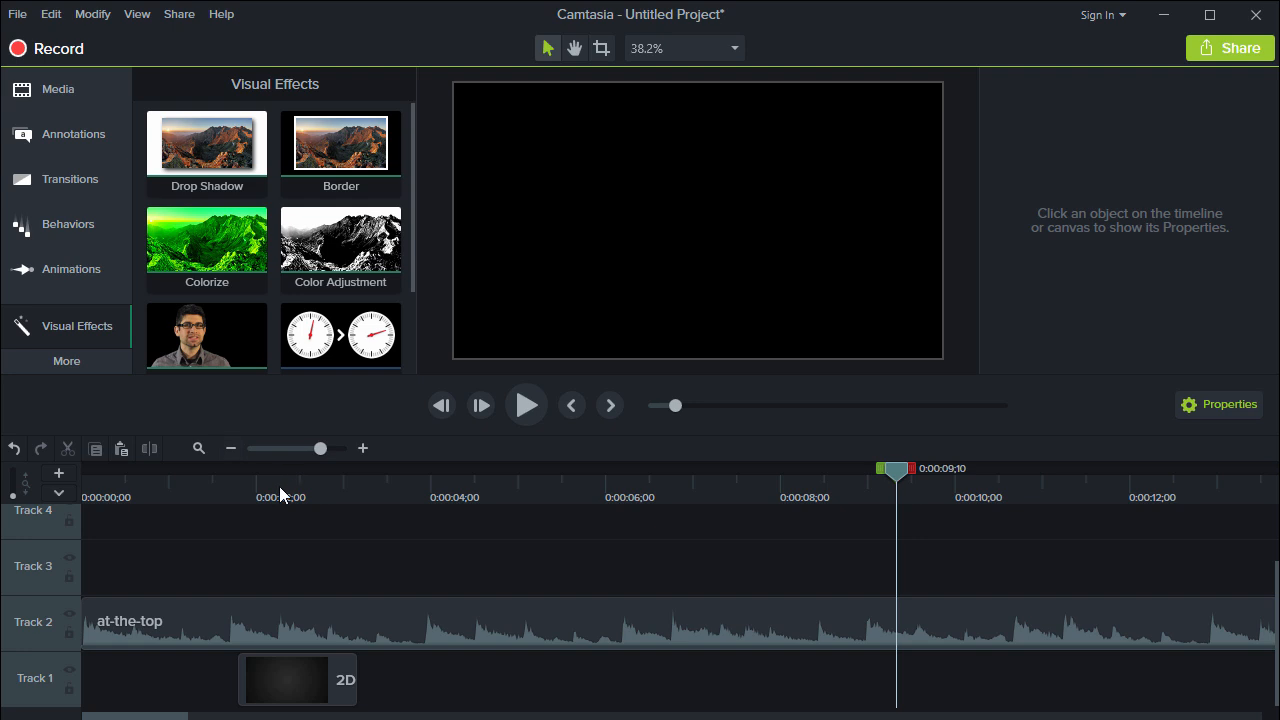
pyautogui.moveTo(279, 486); pyautogui.dragTo(306, 491)
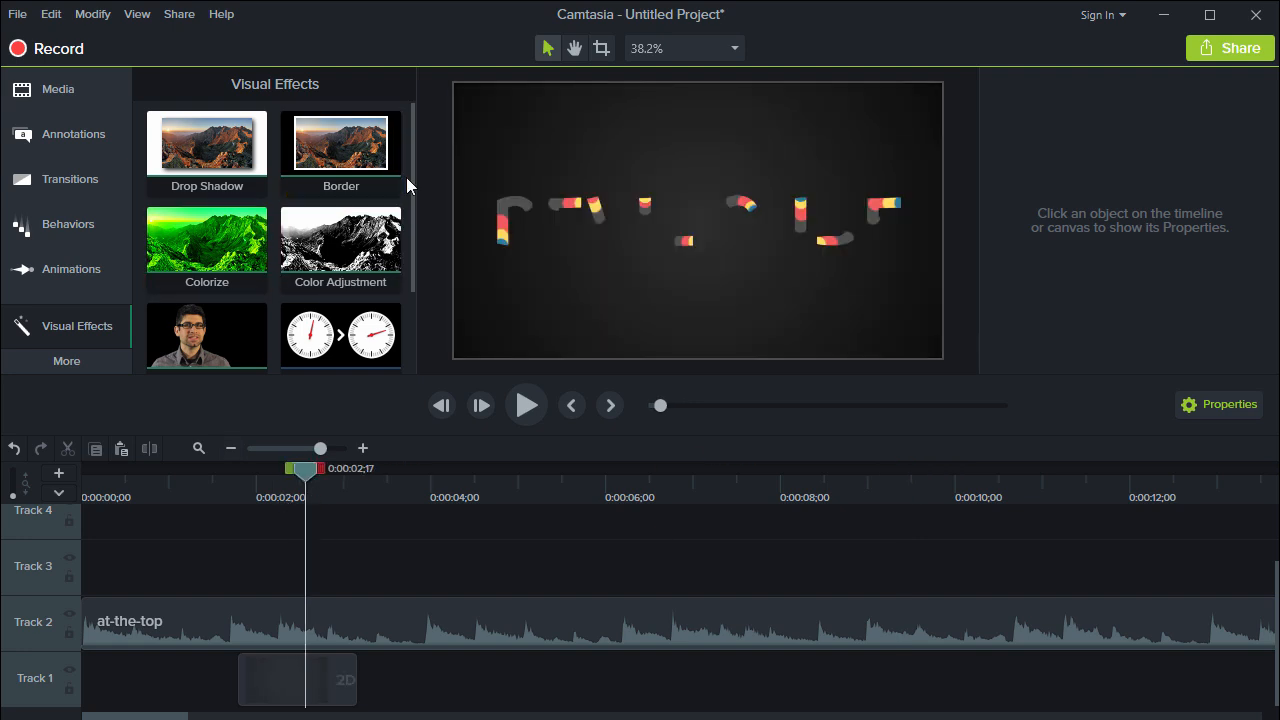
pyautogui.moveTo(238, 150); pyautogui.dragTo(596, 208)
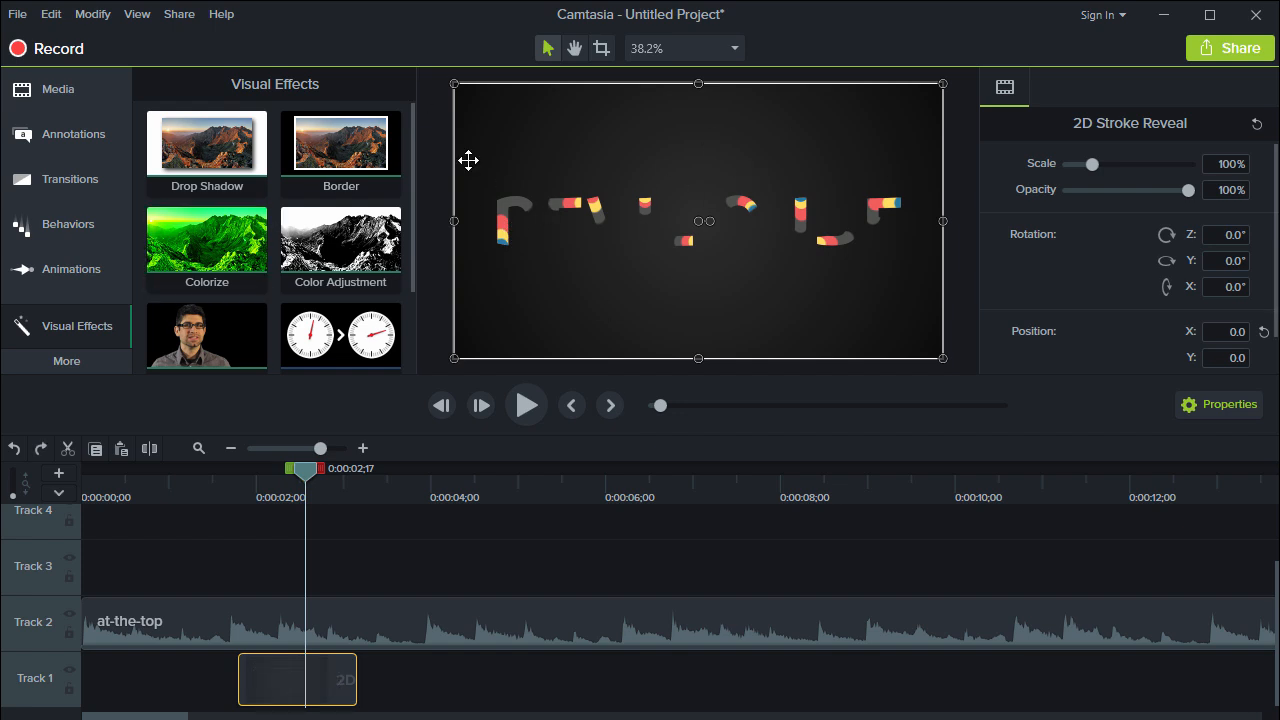
# - Apply the Colorize effect to the 2D Stroke Reveal clip with Amount 93% and Ease In 0.10s
pyautogui.moveTo(182, 238); pyautogui.dragTo(570, 268)
pyautogui.moveTo(1188, 290); pyautogui.dragTo(1176, 290)
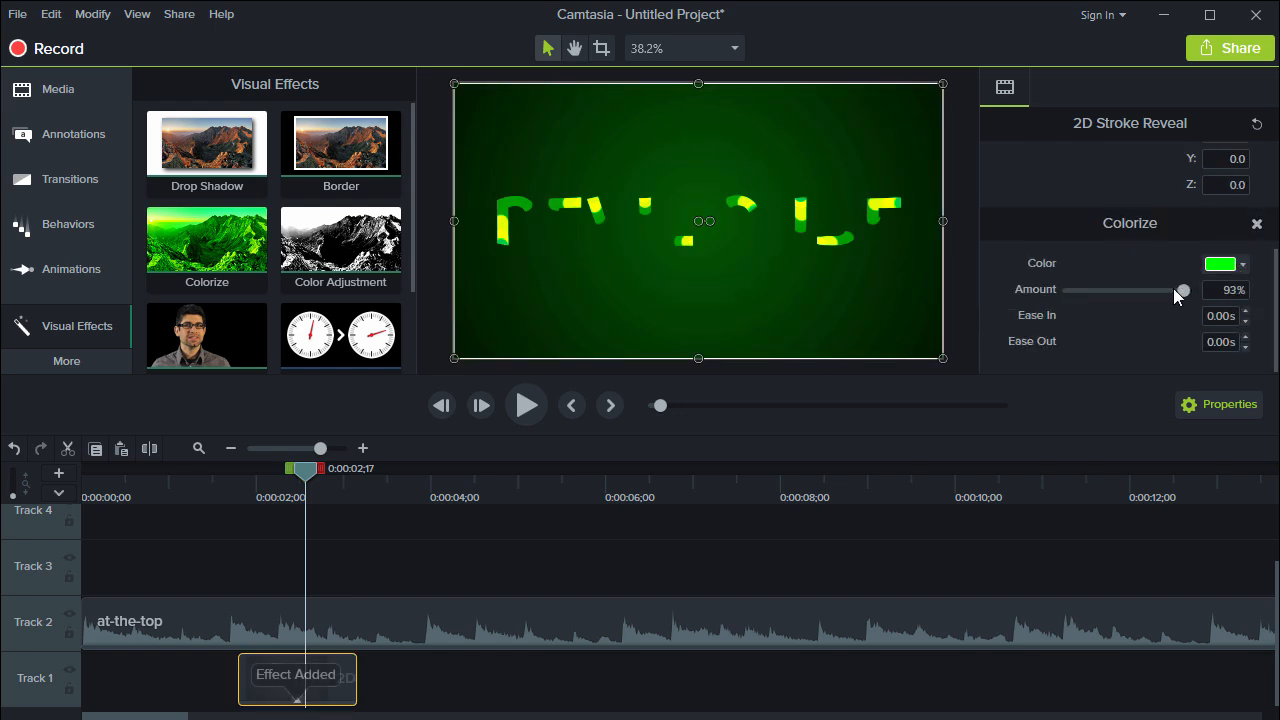
pyautogui.click(1245, 310)
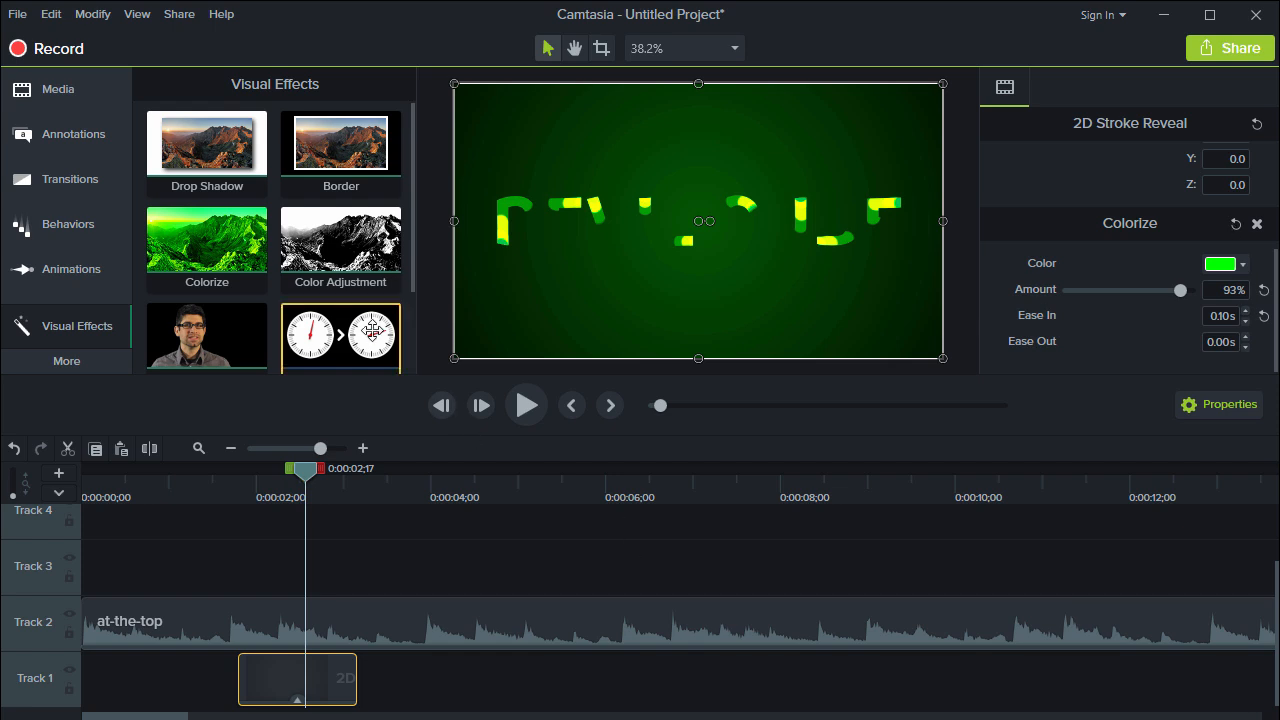
# - Apply the Interactive Hotspot effect to the 2D Stroke Reveal clip
pyautogui.click(418, 342)
pyautogui.scroll(-3, 405, 284)
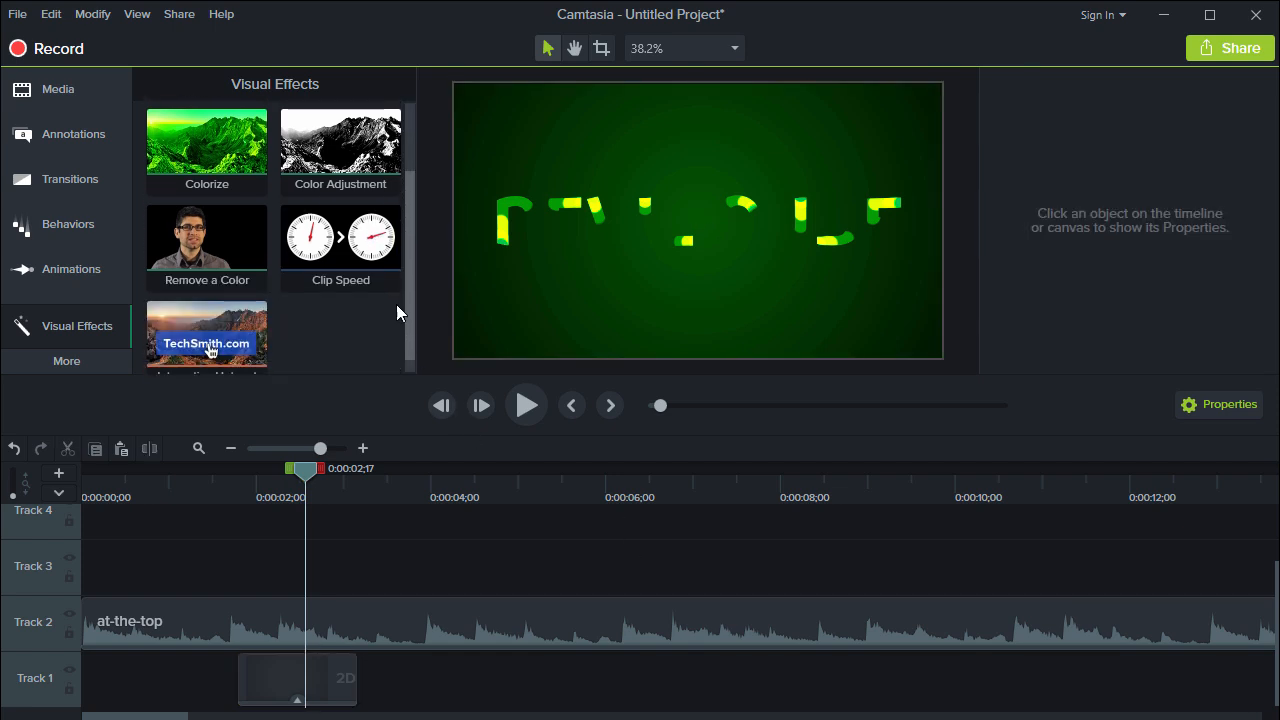
pyautogui.scroll(-1, 407, 270)
pyautogui.moveTo(219, 311); pyautogui.dragTo(686, 277)
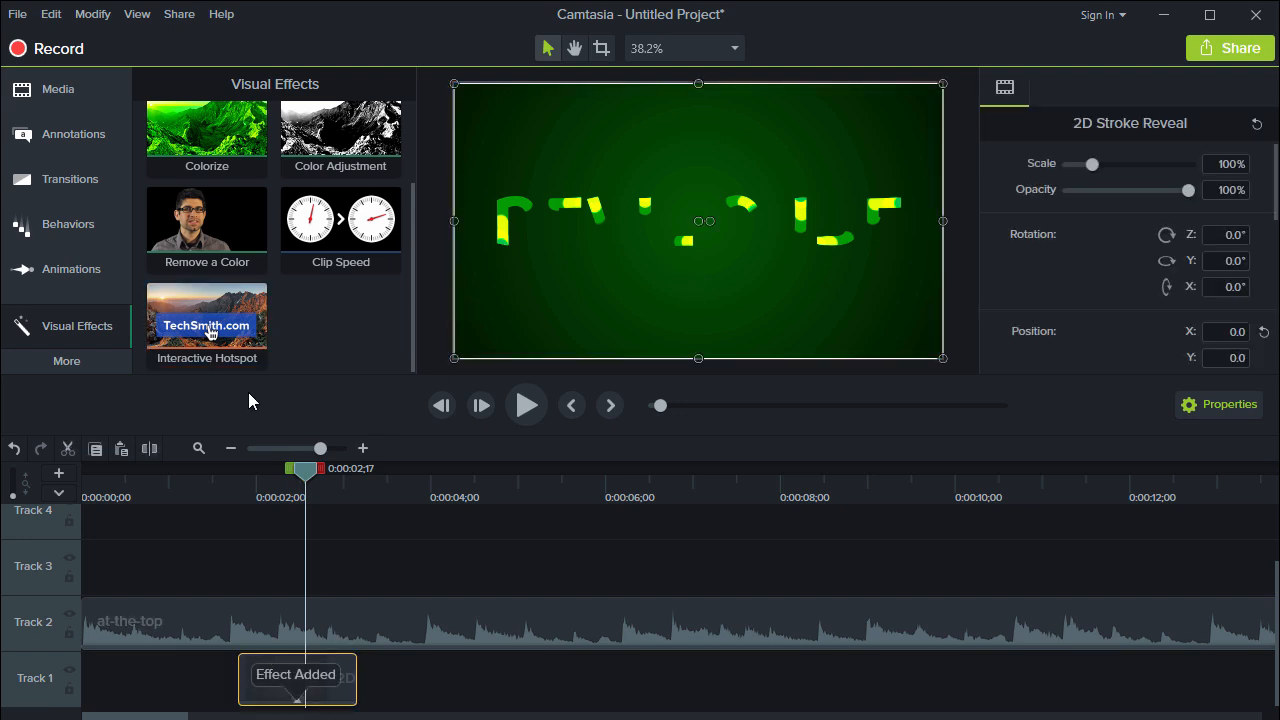
# - Expand the effects of the Track 1 clip and remove its Colorize effect
pyautogui.click(297, 699)
pyautogui.click(297, 682)
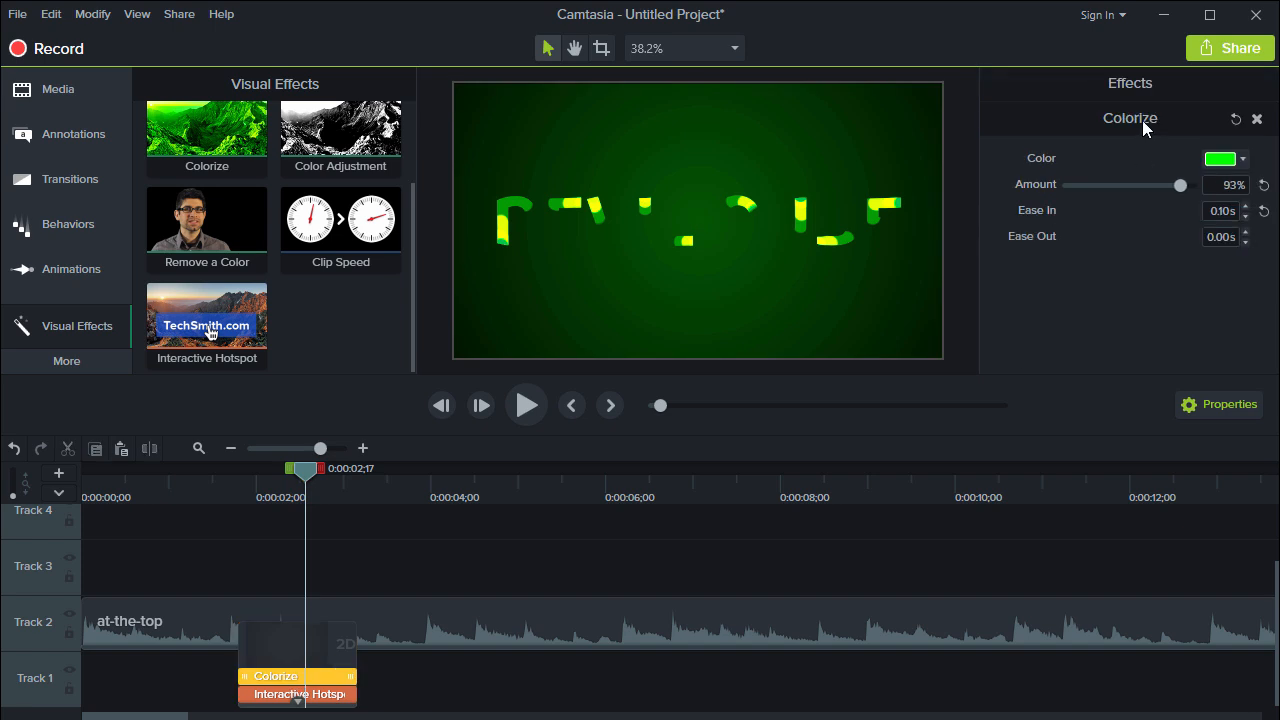
pyautogui.click(1258, 119)
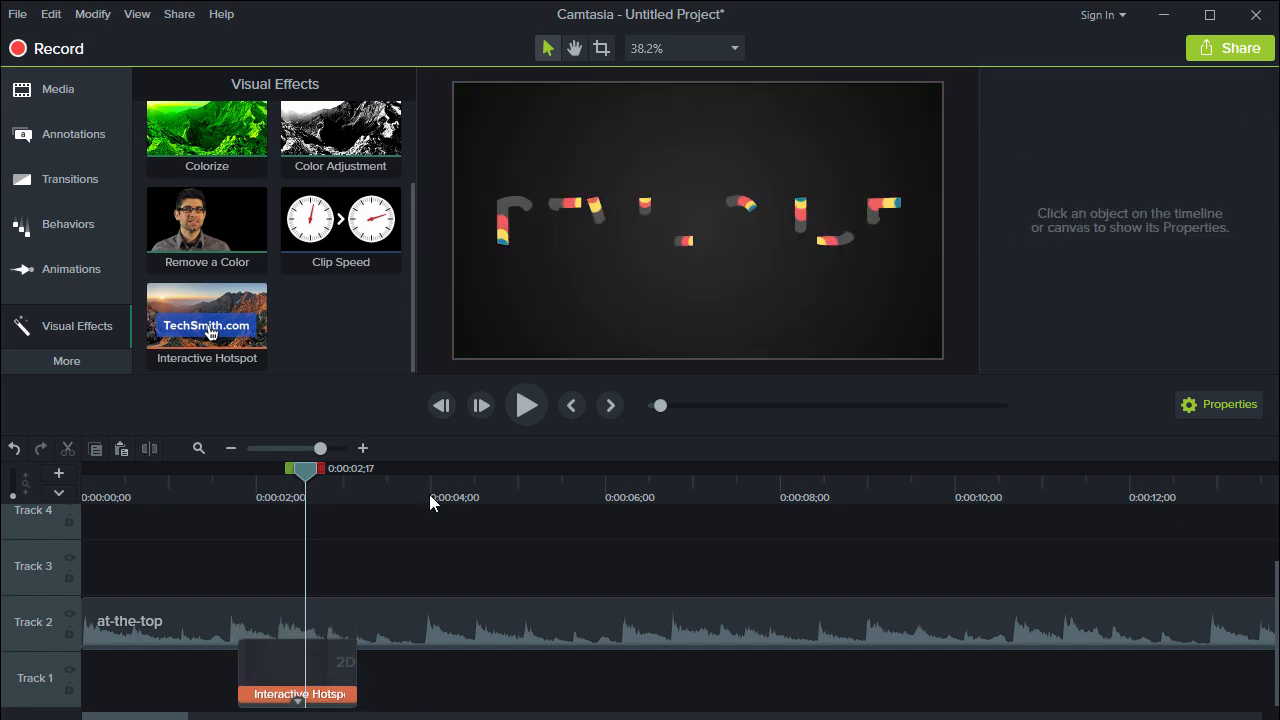
# - Set the clip's Interactive Hotspot to open a URL and select the whole web address
pyautogui.click(278, 694)
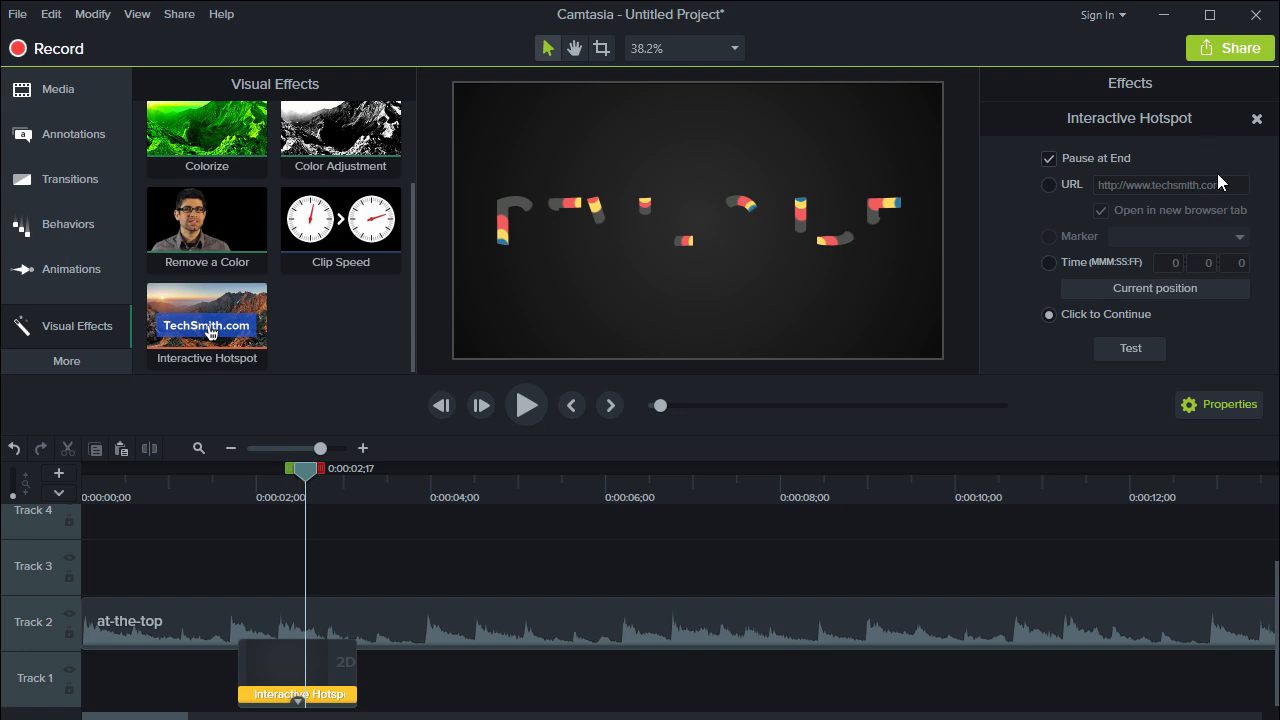
pyautogui.click(1049, 185)
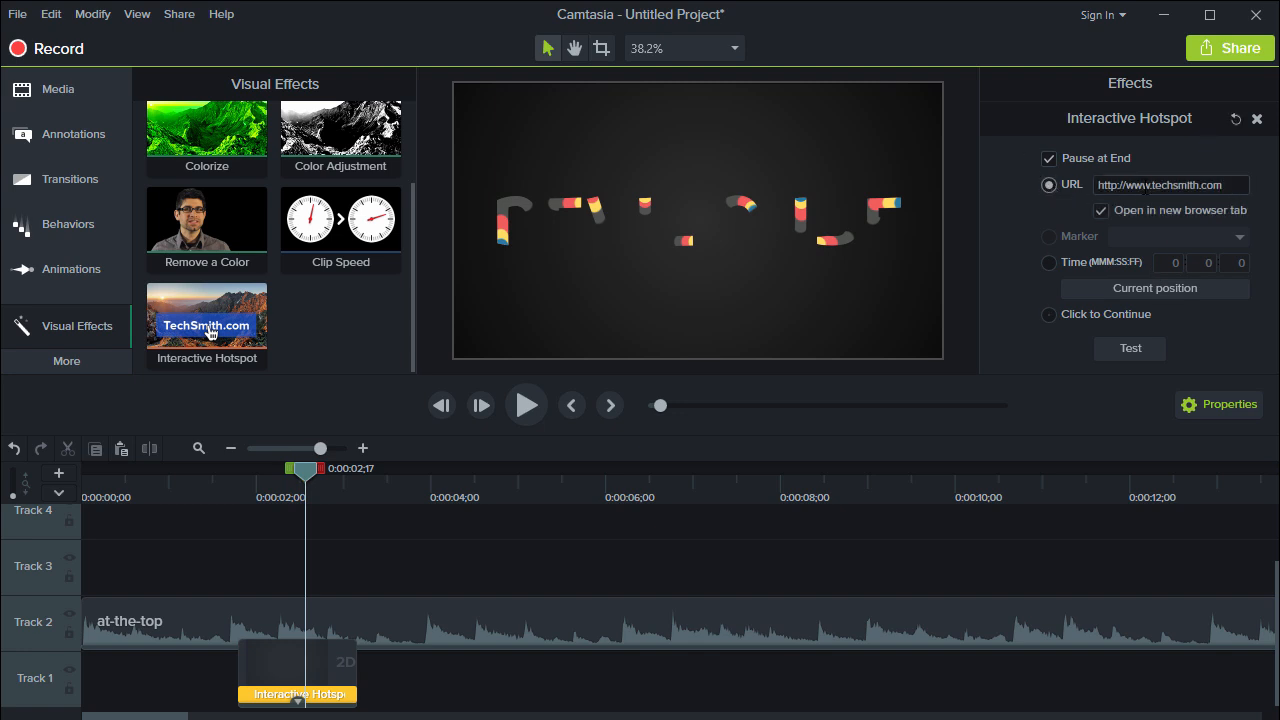
pyautogui.moveTo(1214, 184); pyautogui.dragTo(944, 205)
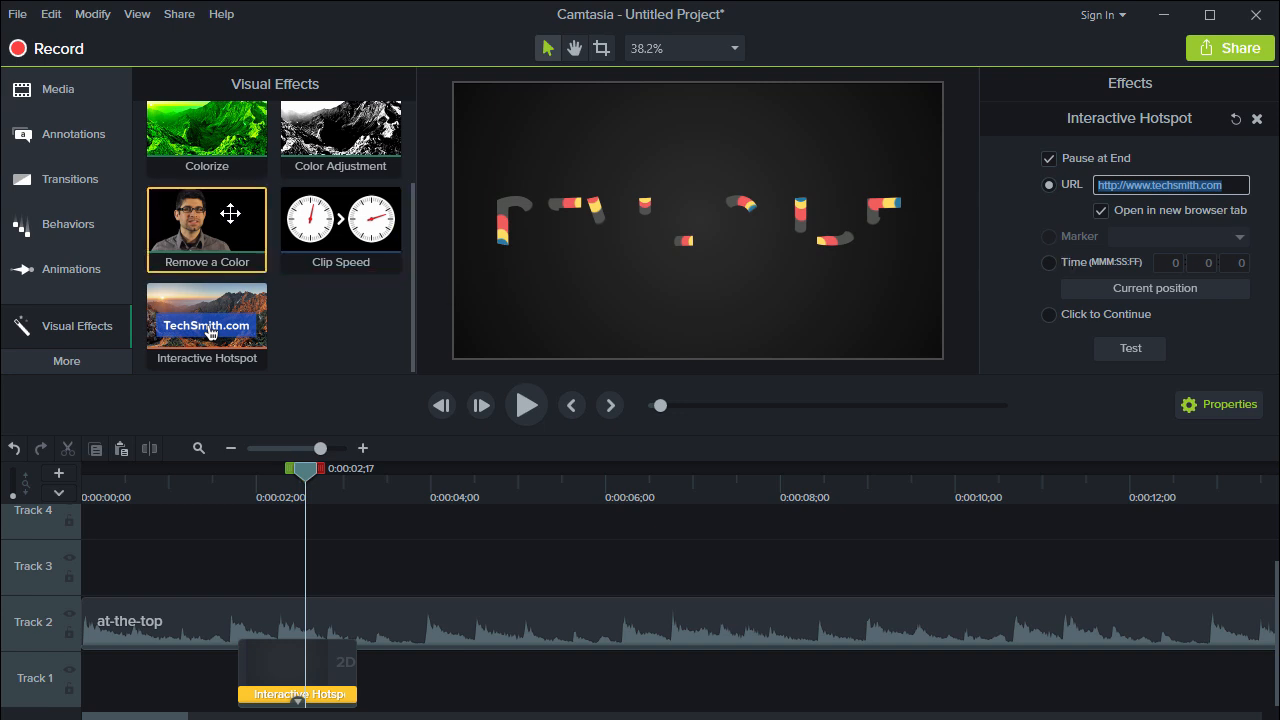
# - Apply Remove a Color to the 2D Stroke Reveal clip, choose a light grey colour, and preview the clip
pyautogui.moveTo(203, 240); pyautogui.dragTo(278, 686)
pyautogui.click(1222, 212)
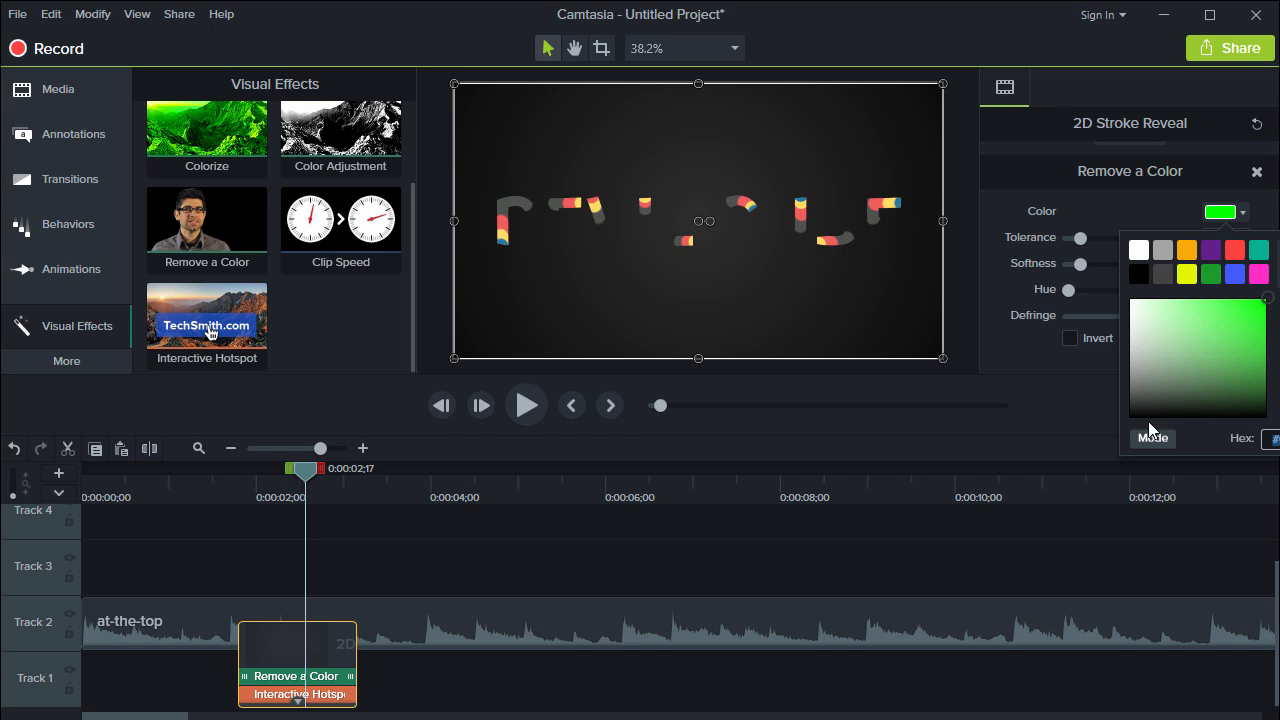
pyautogui.click(1134, 301)
pyautogui.moveTo(1148, 323)
pyautogui.mouseDown()
pyautogui.moveTo(1127, 326)
pyautogui.moveTo(1138, 318)
pyautogui.mouseUp()
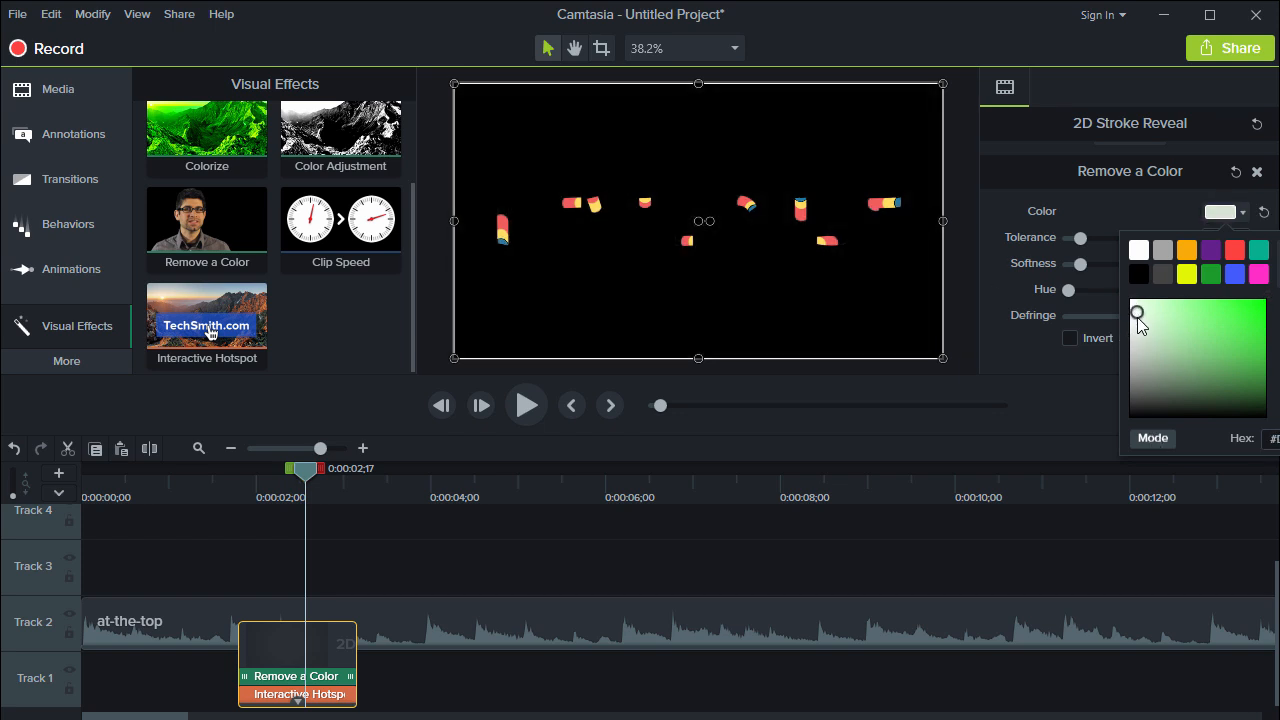
pyautogui.click(866, 191)
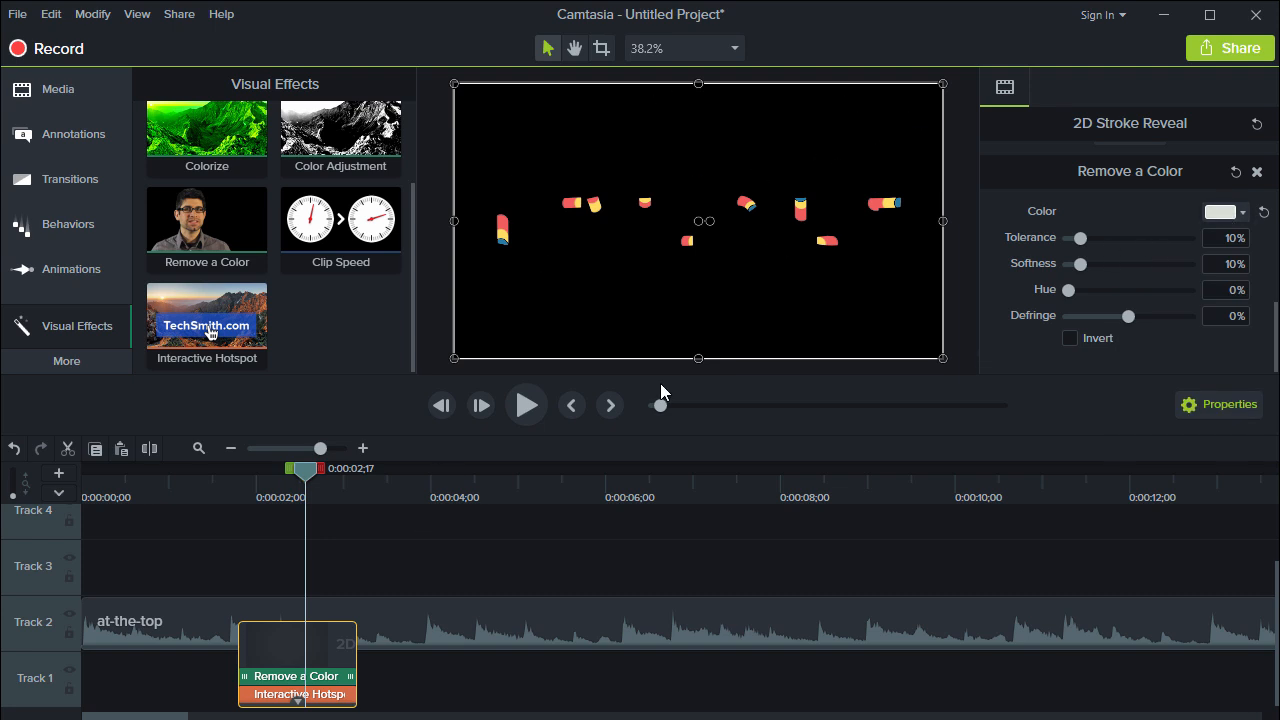
pyautogui.click(536, 410)
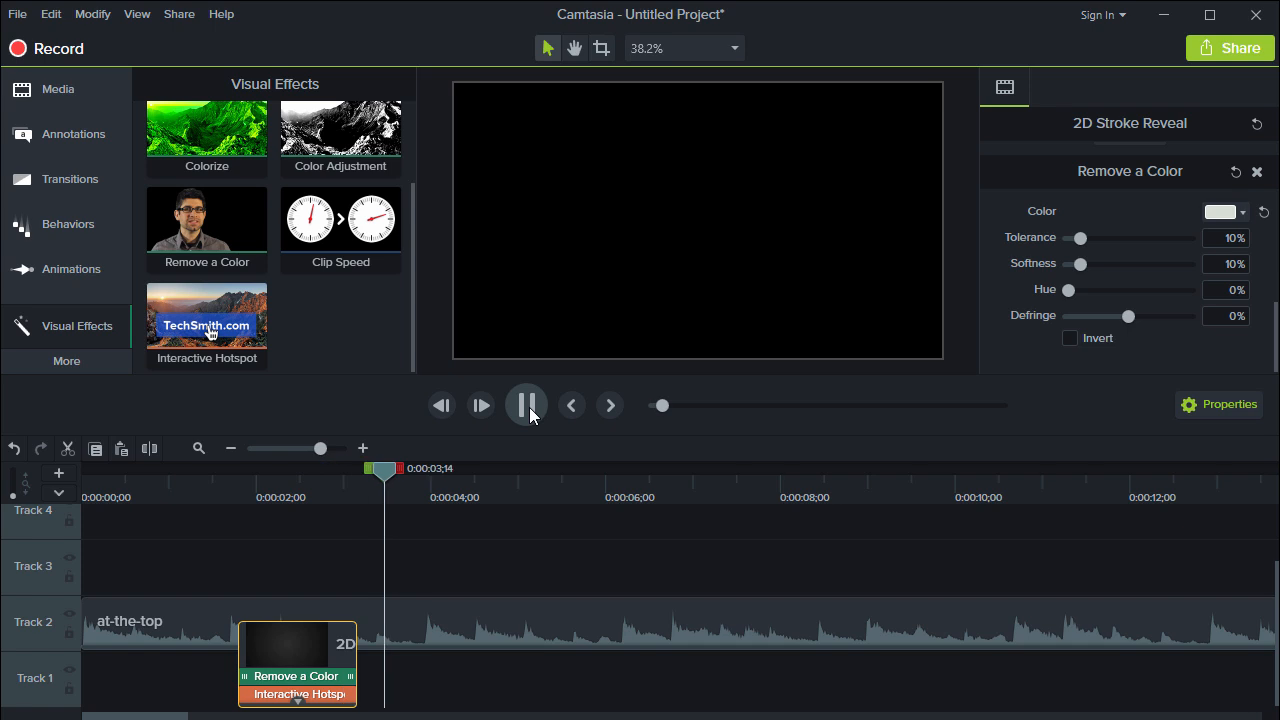
pyautogui.click(512, 400)
# - Look through the additional tool categories and show the Interactivity quiz options
pyautogui.click(89, 366)
pyautogui.click(89, 361)
pyautogui.click(92, 361)
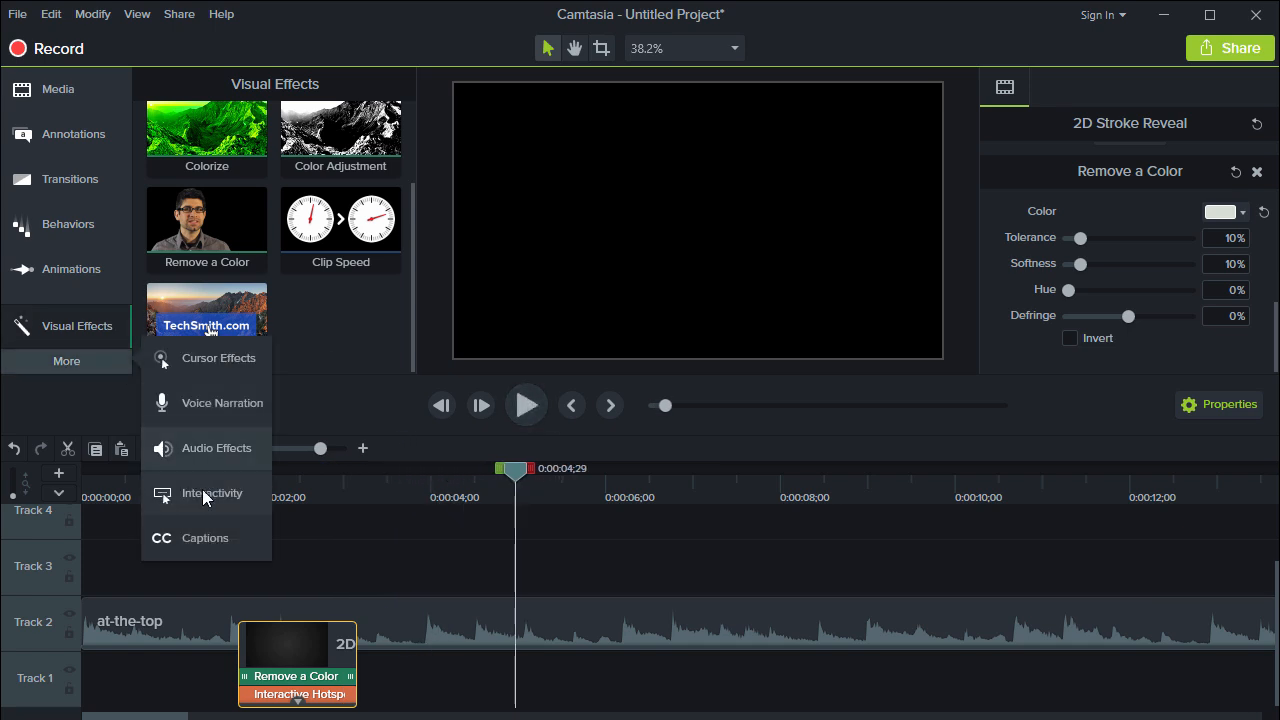
pyautogui.click(202, 449)
pyautogui.click(45, 330)
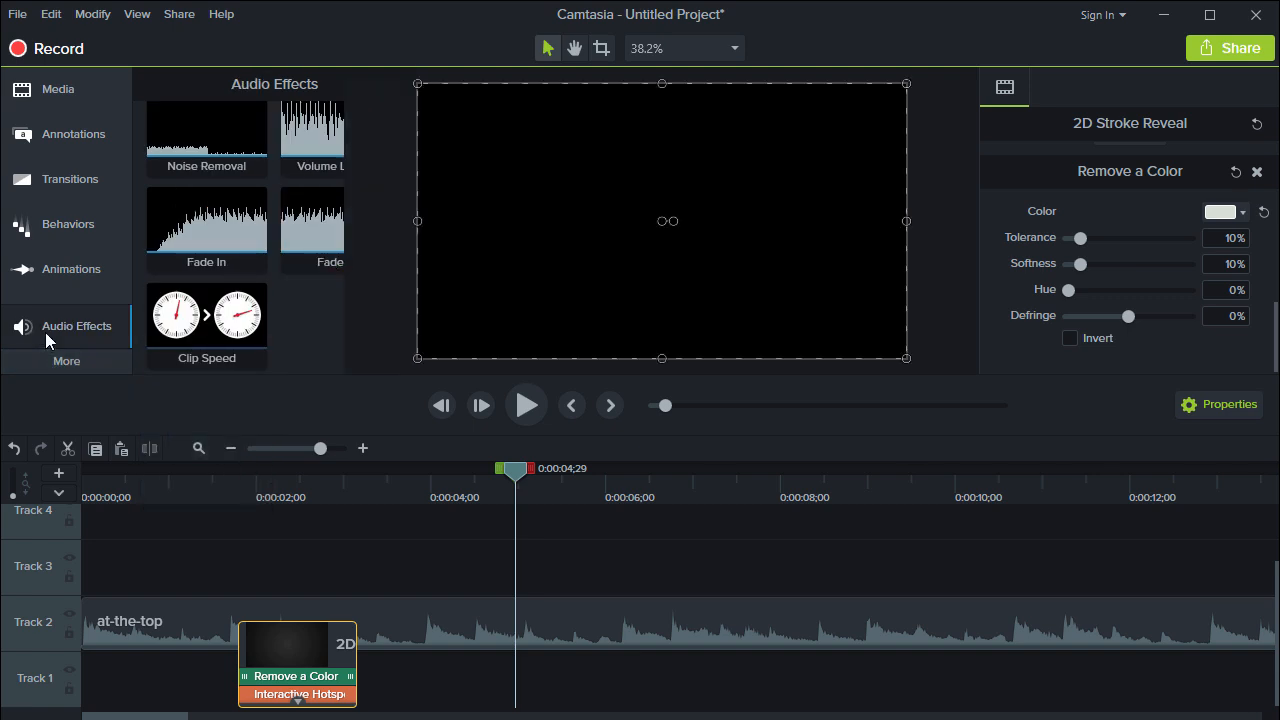
pyautogui.click(67, 364)
pyautogui.click(200, 492)
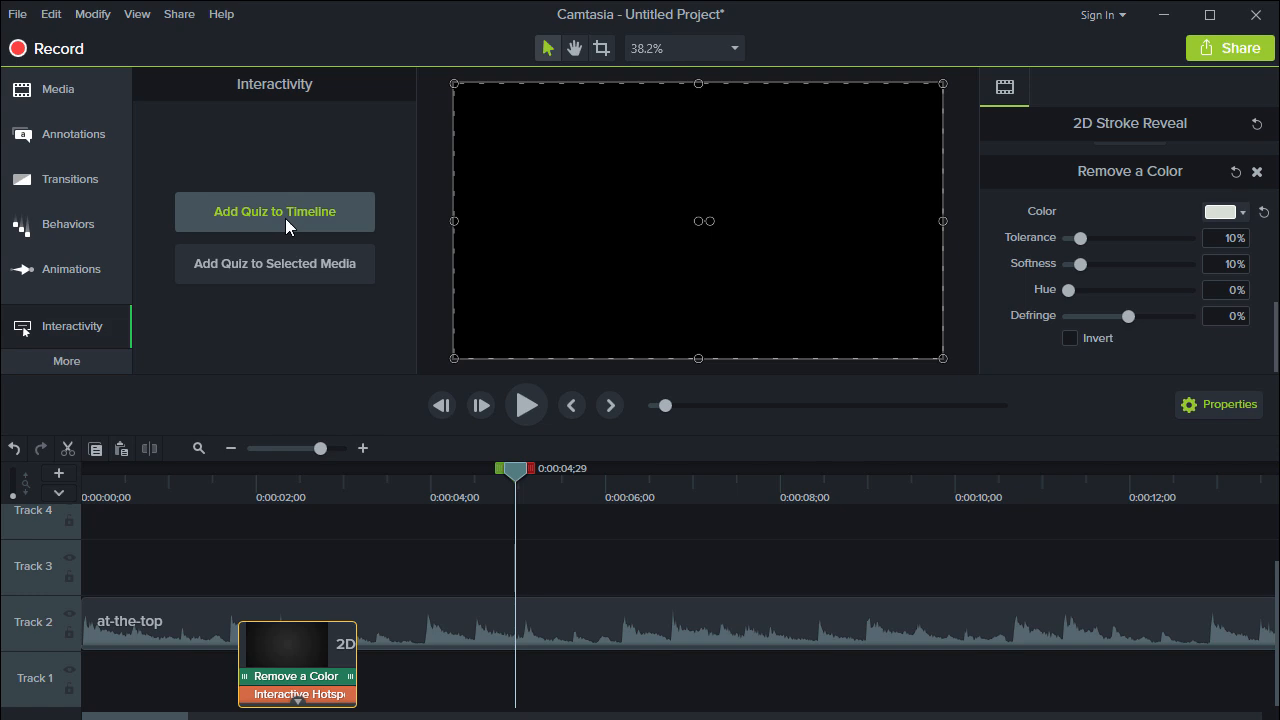
# - Show the Captions tools and view the caption file import, cancelling it without choosing a file
pyautogui.click(80, 360)
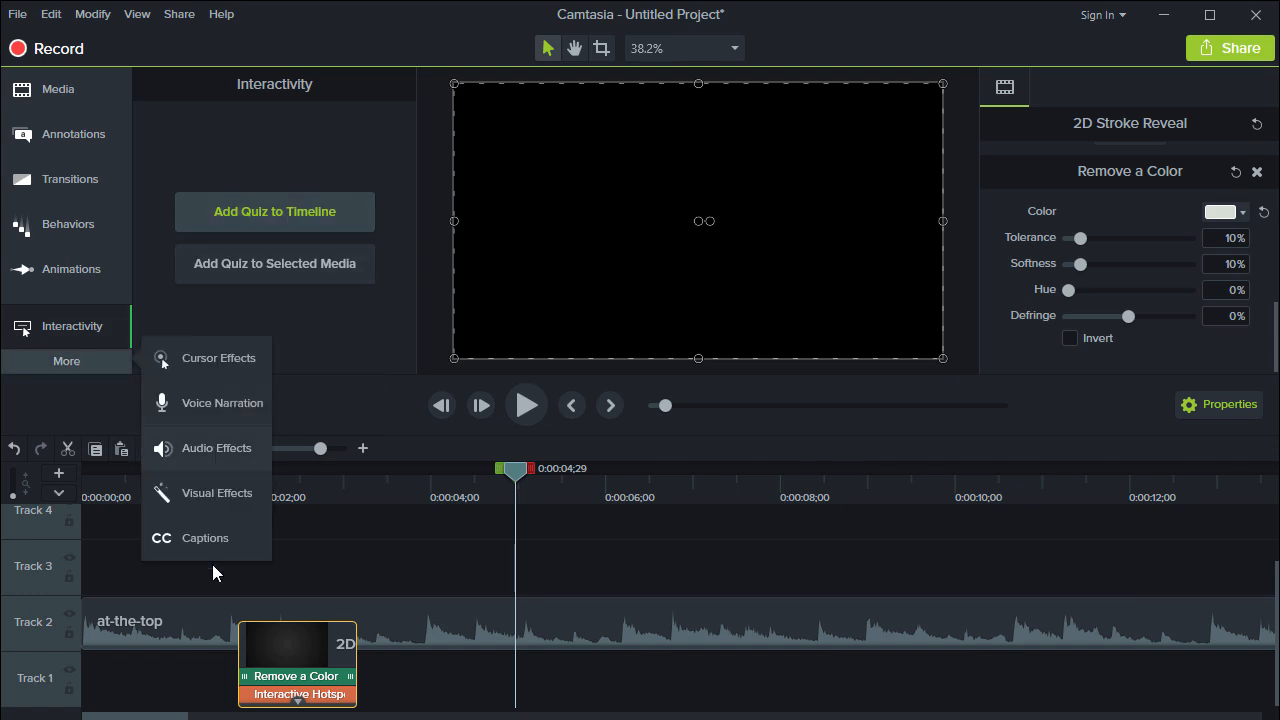
pyautogui.click(207, 538)
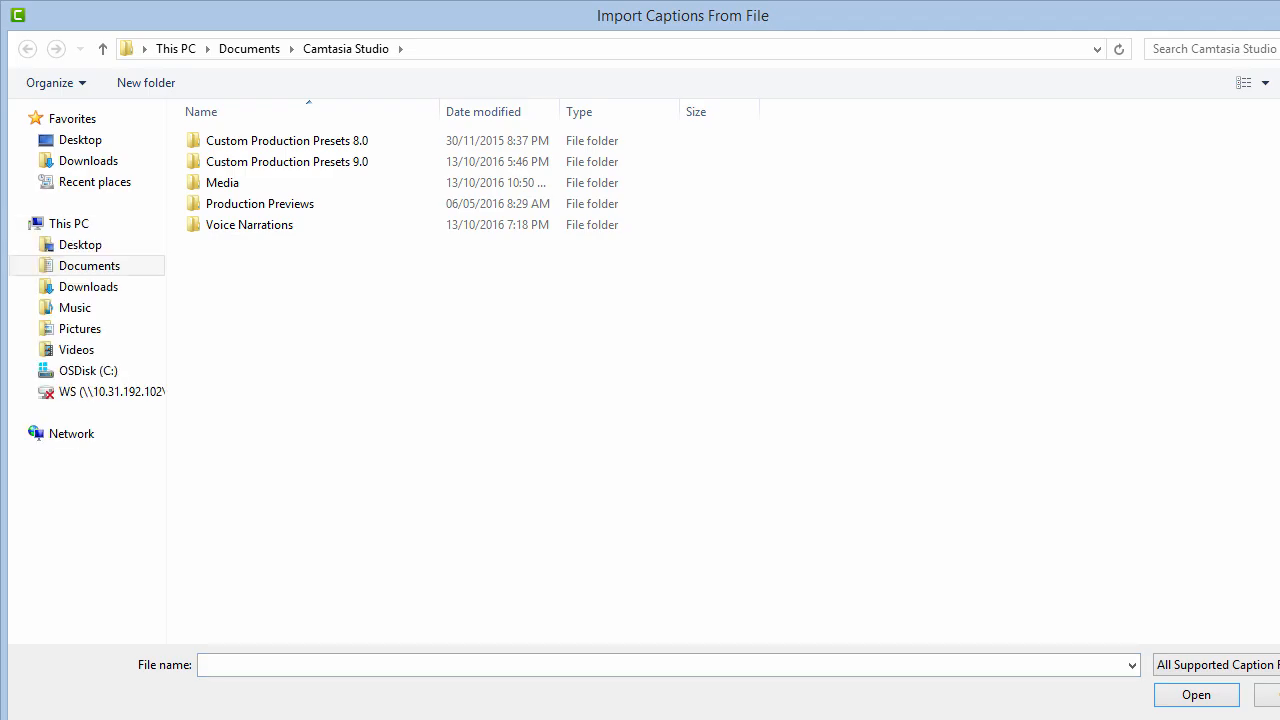
pyautogui.press('Escape')
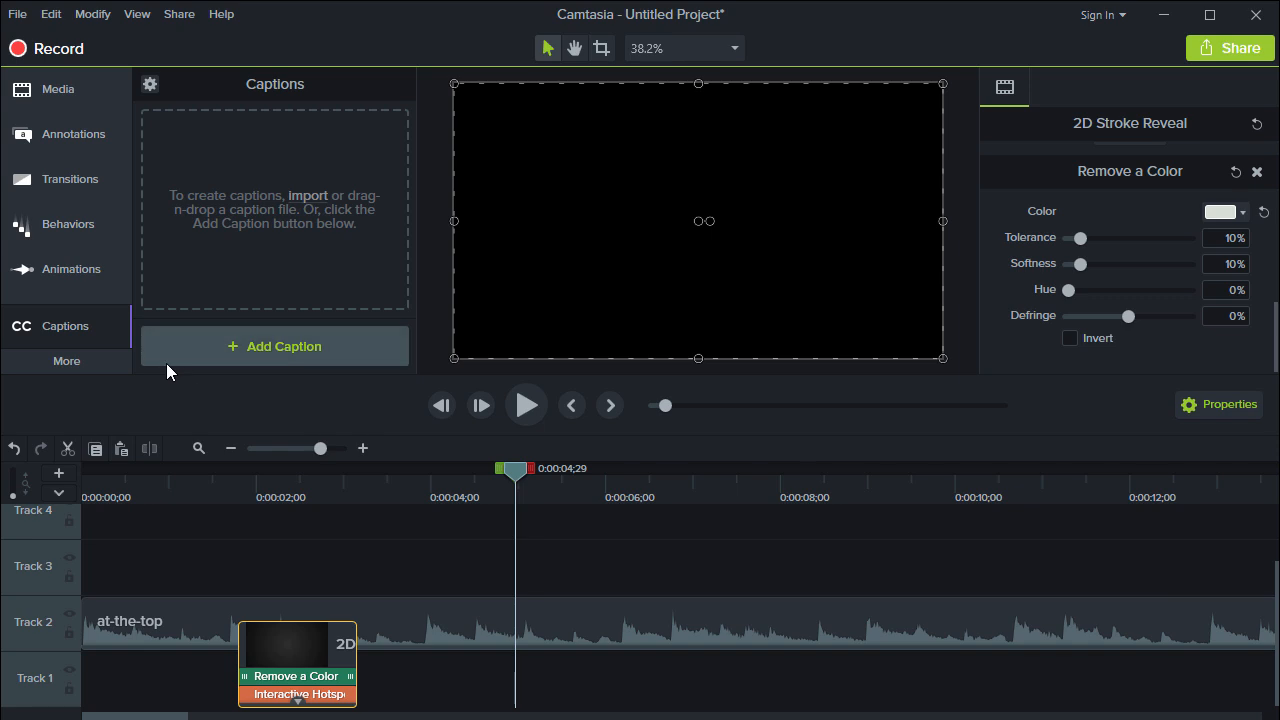
pyautogui.click(104, 367)
pyautogui.click(150, 84)
pyautogui.click(212, 548)
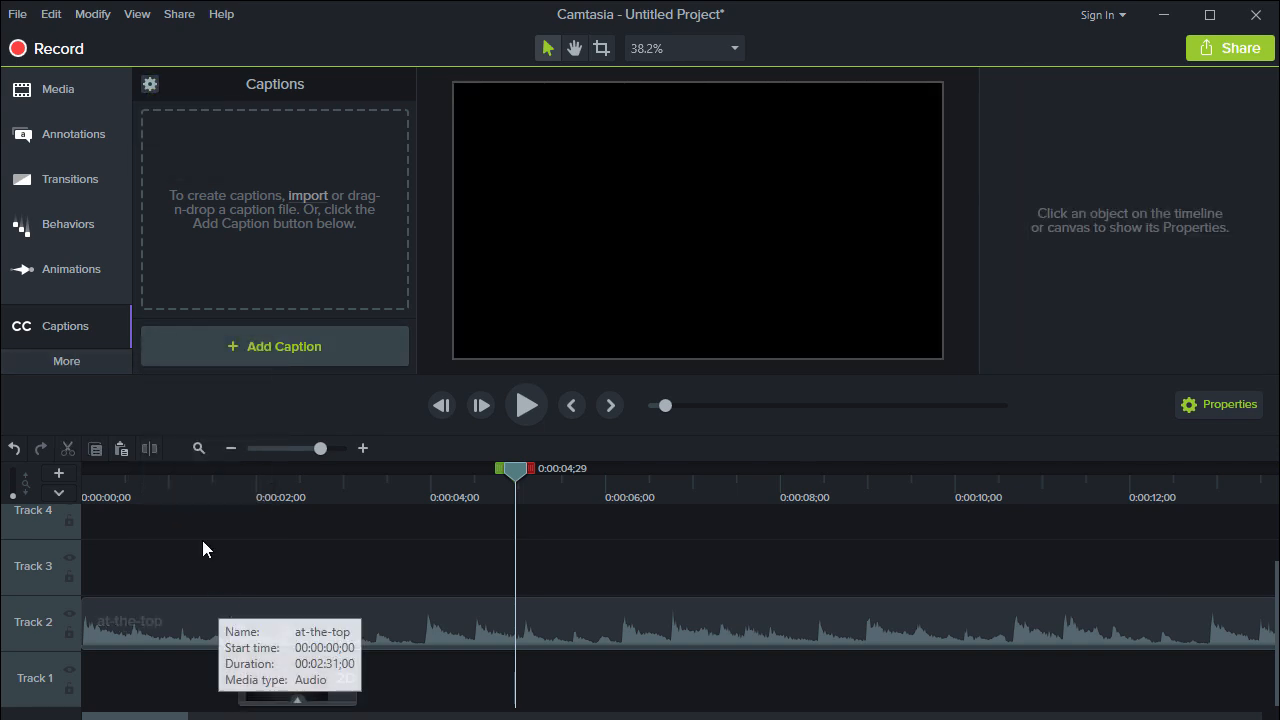
# - Crop the 2D Stroke Reveal clip at 0:00:02;15 and reposition it on the canvas to X -345.6, Y 159.7
pyautogui.moveTo(268, 488); pyautogui.dragTo(299, 490)
pyautogui.click(83, 91)
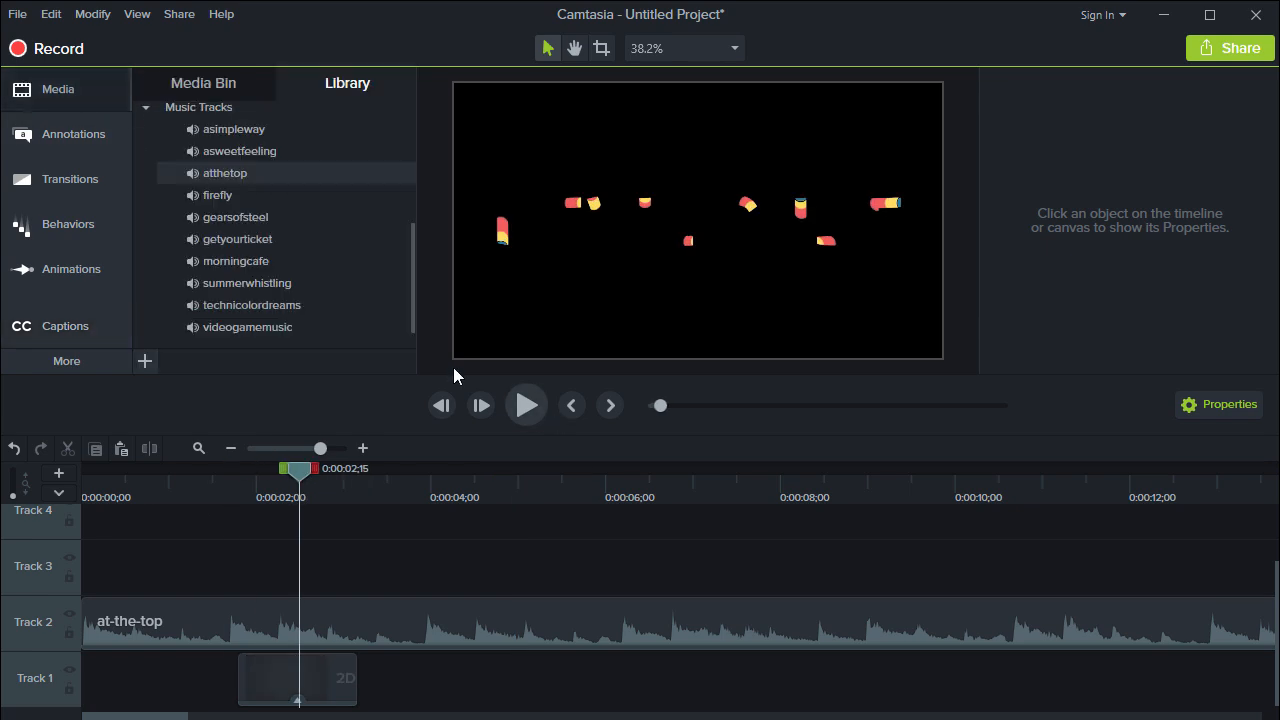
pyautogui.click(600, 49)
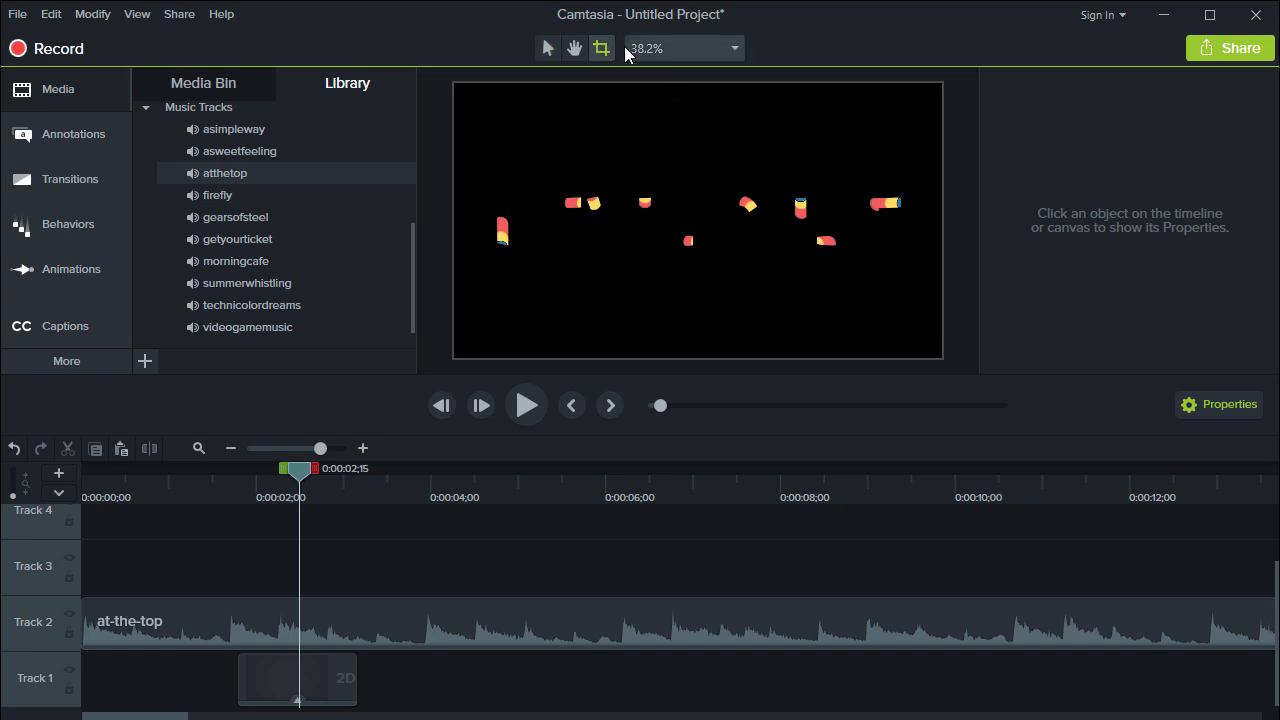
pyautogui.click(326, 655)
pyautogui.moveTo(472, 84); pyautogui.dragTo(677, 217)
pyautogui.moveTo(731, 251); pyautogui.dragTo(611, 203)
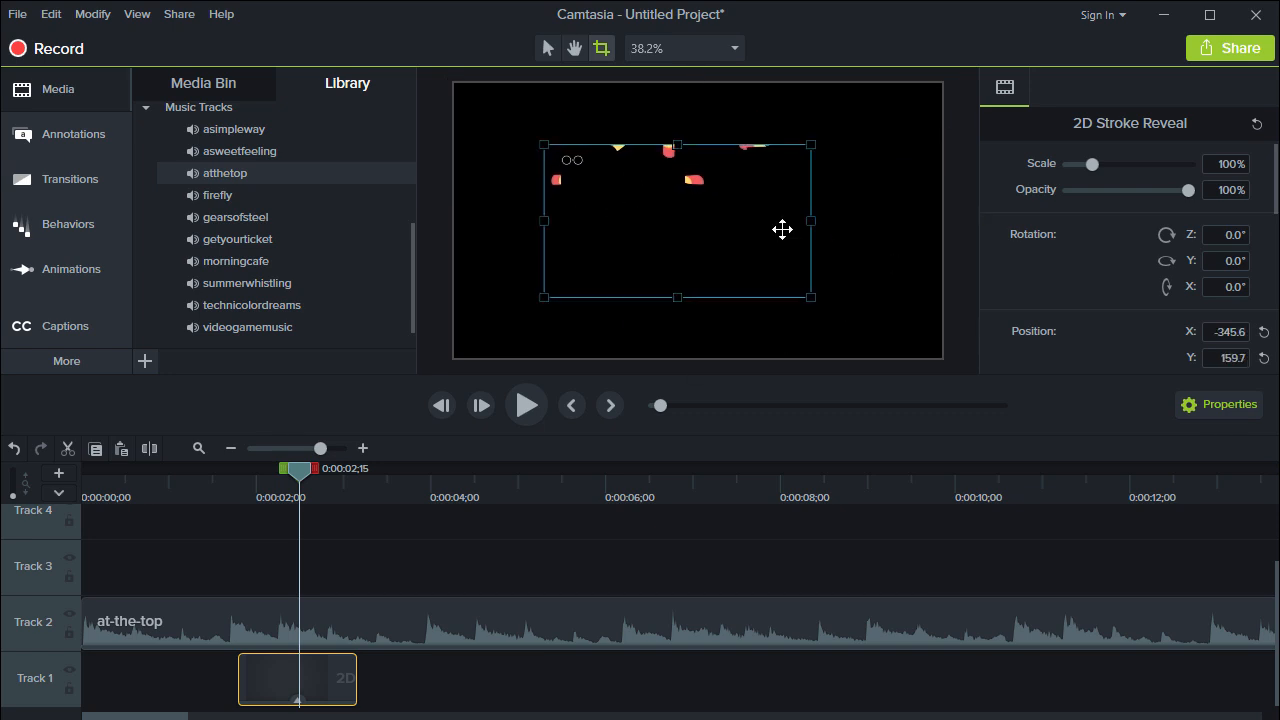
pyautogui.click(867, 166)
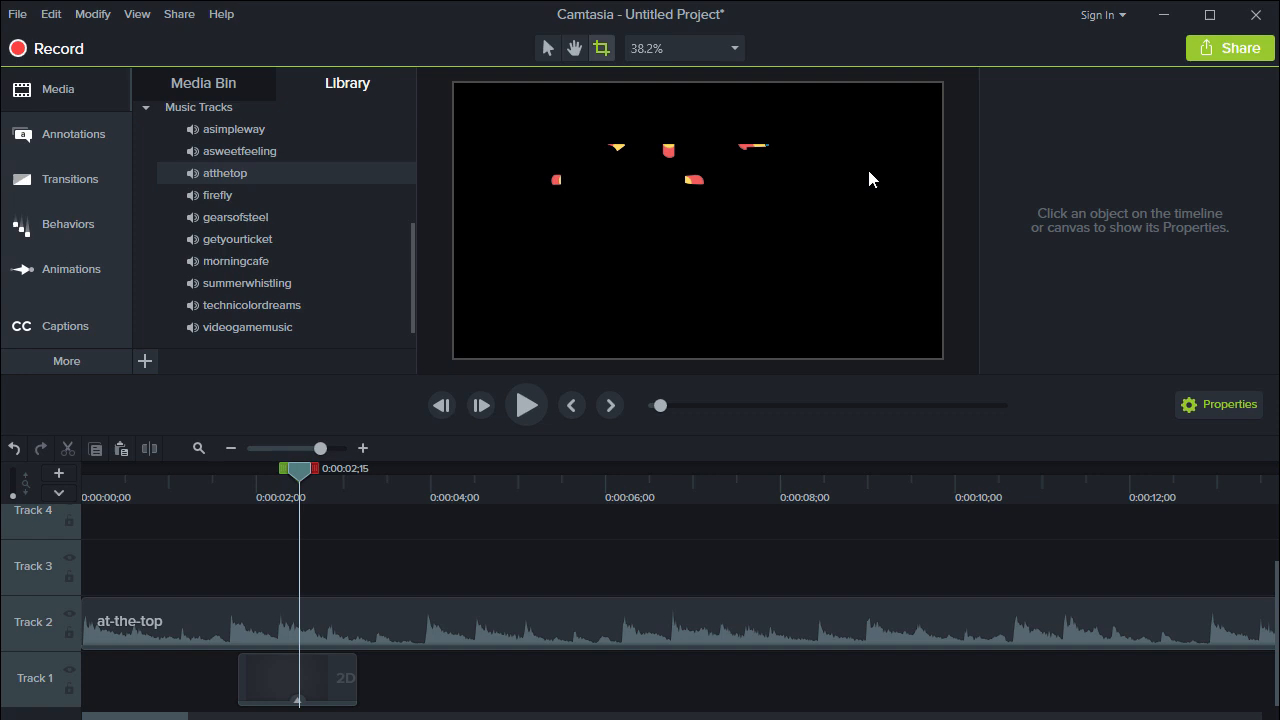
# - Select the cropped clip and pan the canvas slightly with the Hand tool
pyautogui.click(643, 150)
pyautogui.click(574, 48)
pyautogui.moveTo(635, 197)
pyautogui.mouseDown()
pyautogui.moveTo(743, 214)
pyautogui.moveTo(657, 160)
pyautogui.moveTo(600, 220)
pyautogui.moveTo(634, 197)
pyautogui.moveTo(629, 219)
pyautogui.moveTo(686, 289)
pyautogui.moveTo(626, 200)
pyautogui.mouseUp()
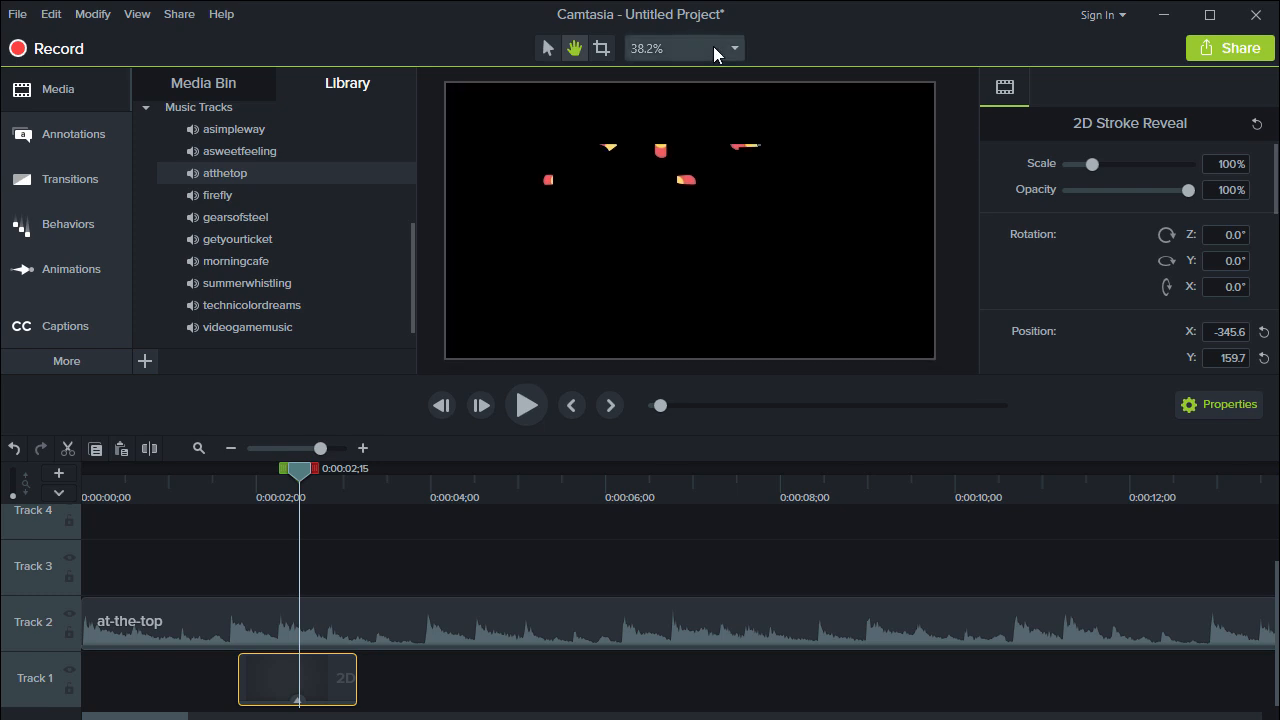
# - Deselect the clip, view the sharing destinations, and start a new custom production to compare the trial and full version export options
pyautogui.click(477, 671)
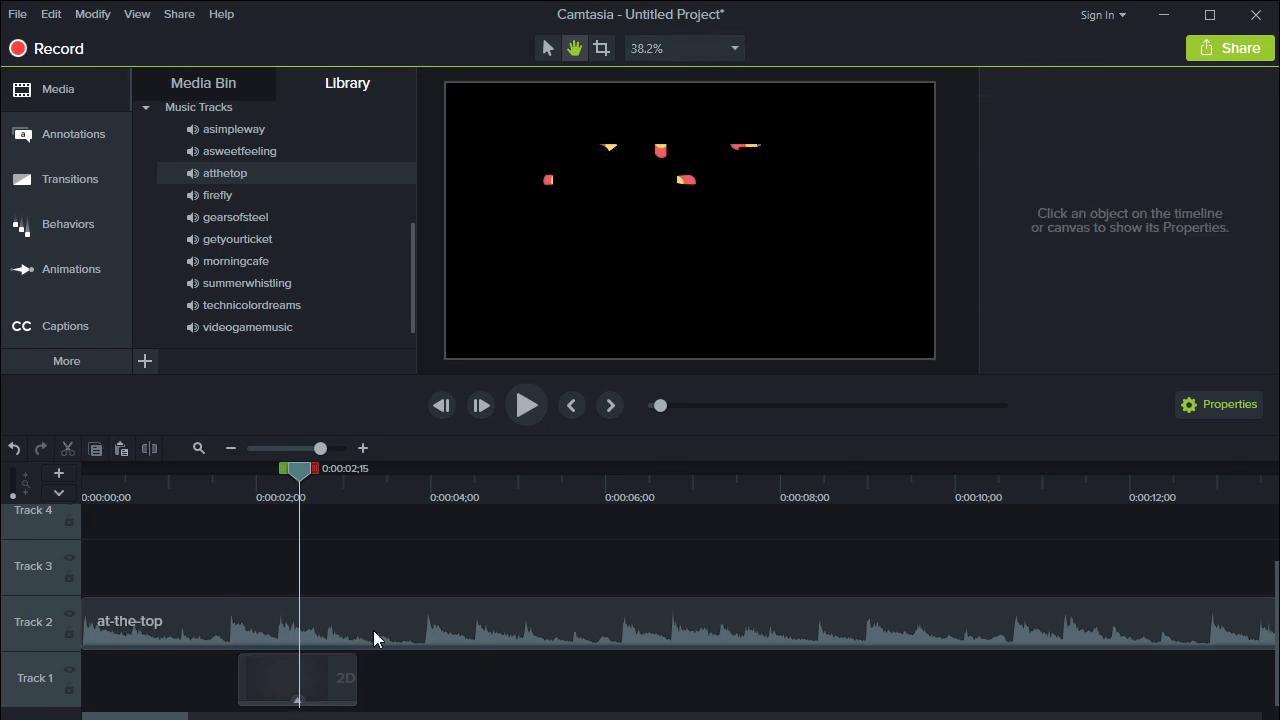
pyautogui.click(1214, 56)
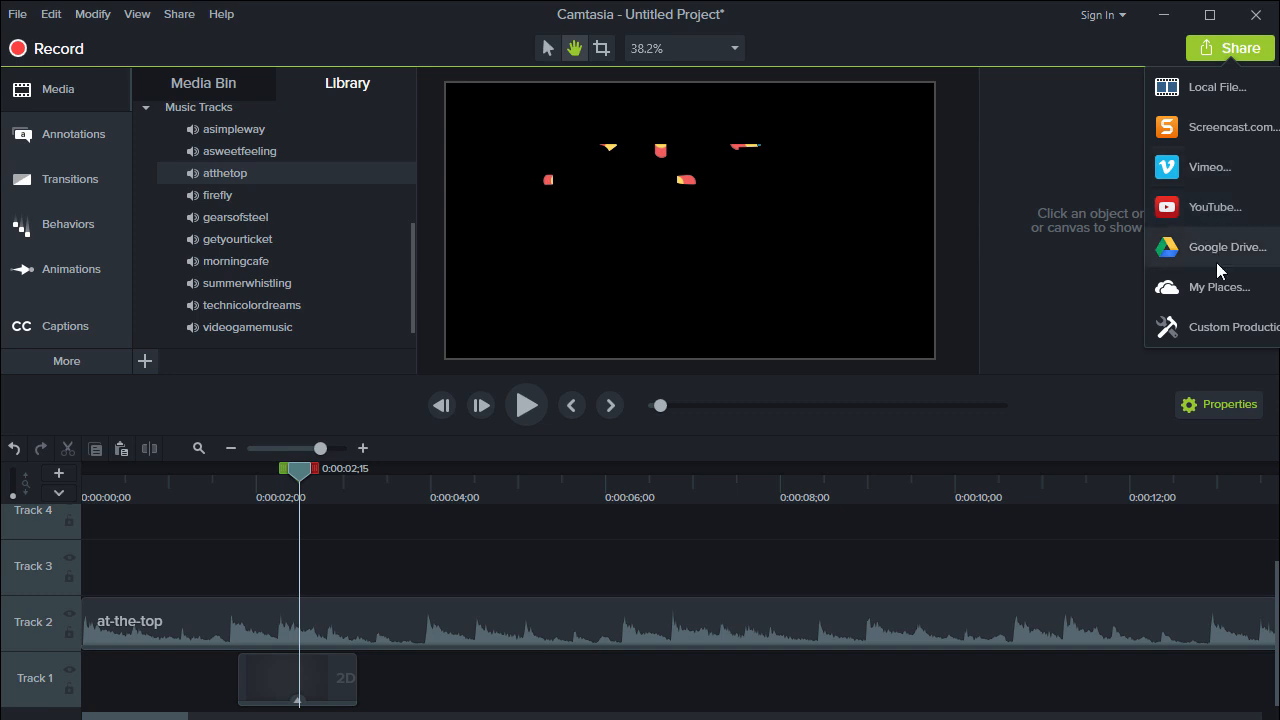
pyautogui.moveTo(1241, 326)
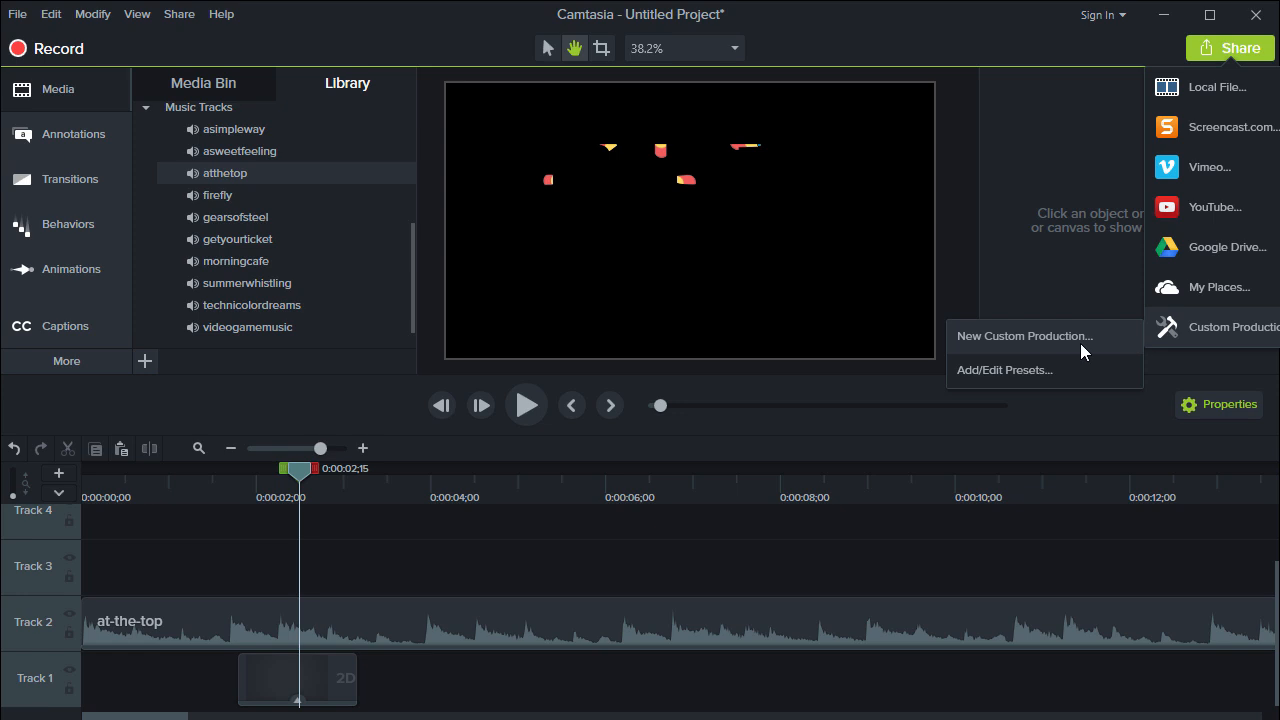
pyautogui.click(996, 344)
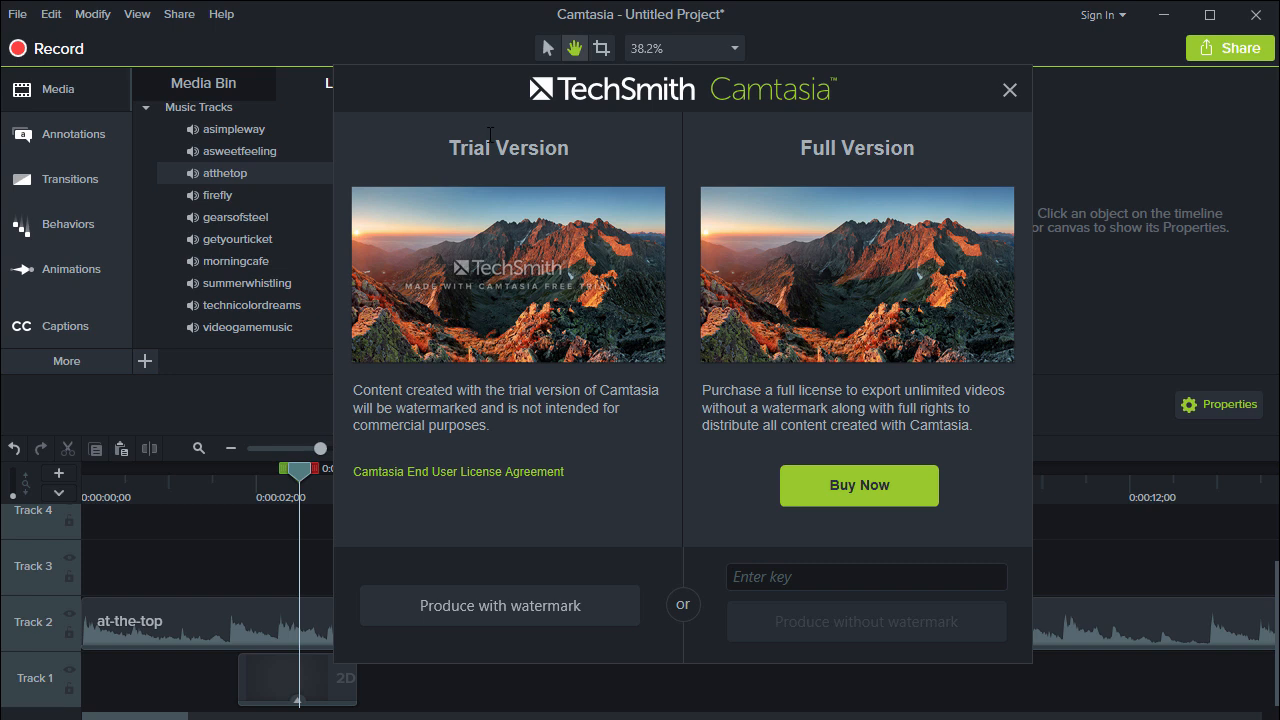
pyautogui.moveTo(448, 148); pyautogui.dragTo(605, 140)
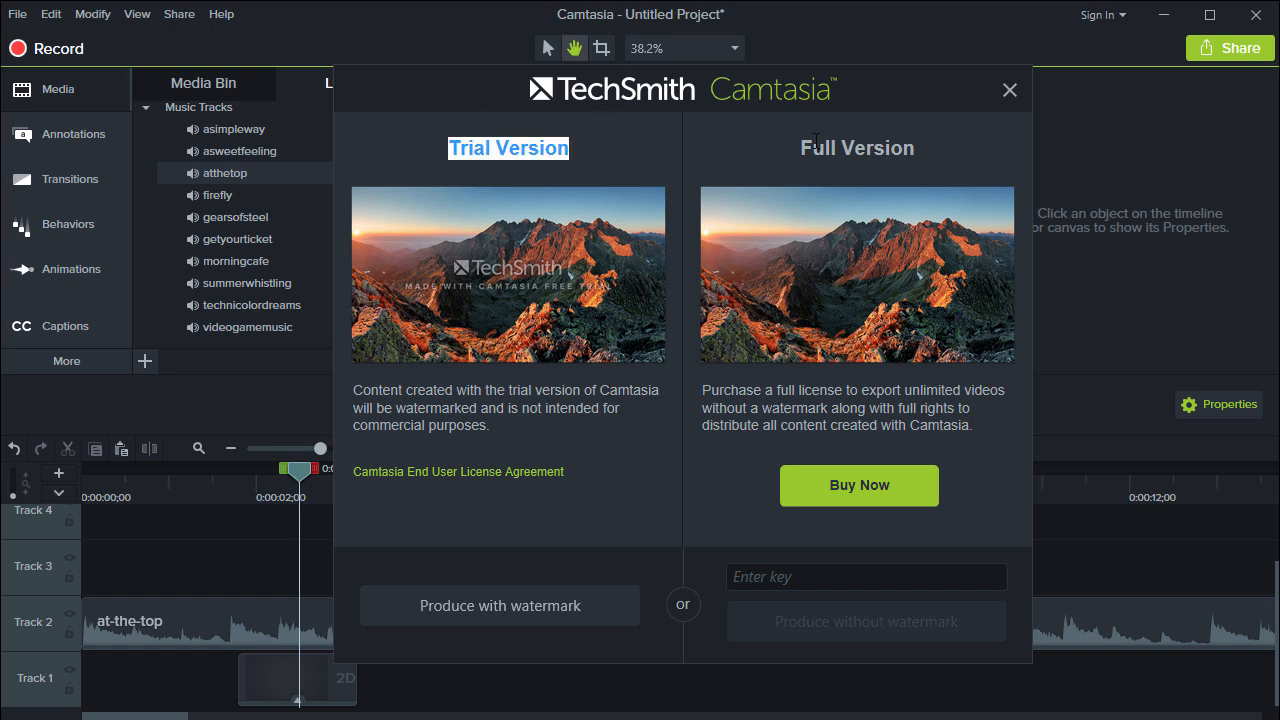
pyautogui.moveTo(800, 148); pyautogui.dragTo(938, 152)
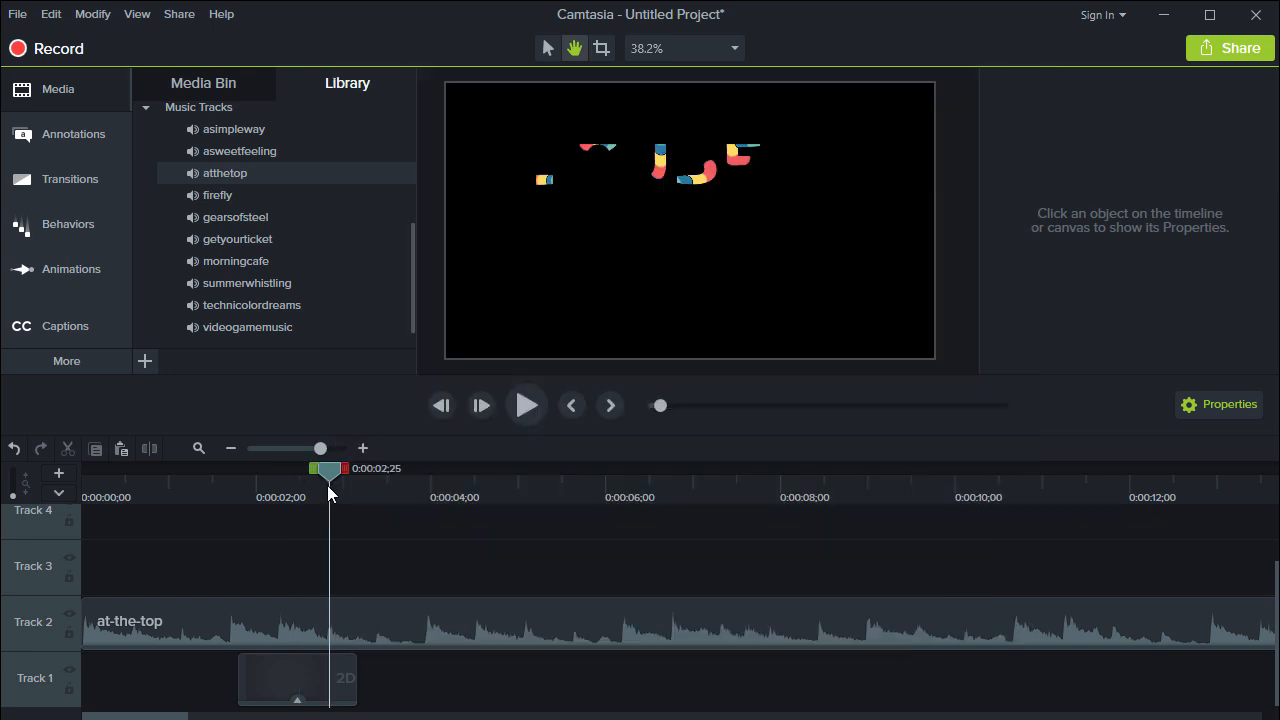
# - Move the playhead to 0:00:05;10, and create a new project without saving the changes to the untitled one
pyautogui.moveTo(327, 485); pyautogui.dragTo(548, 476)
pyautogui.click(18, 15)
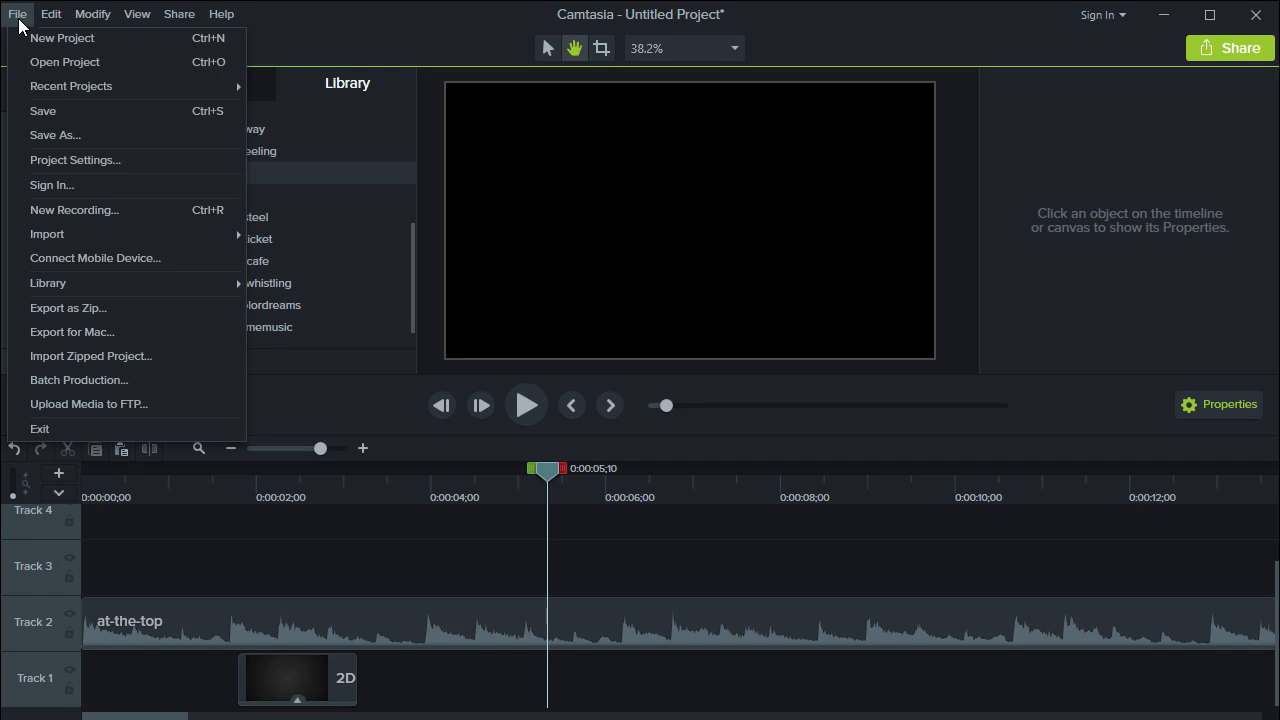
pyautogui.click(36, 44)
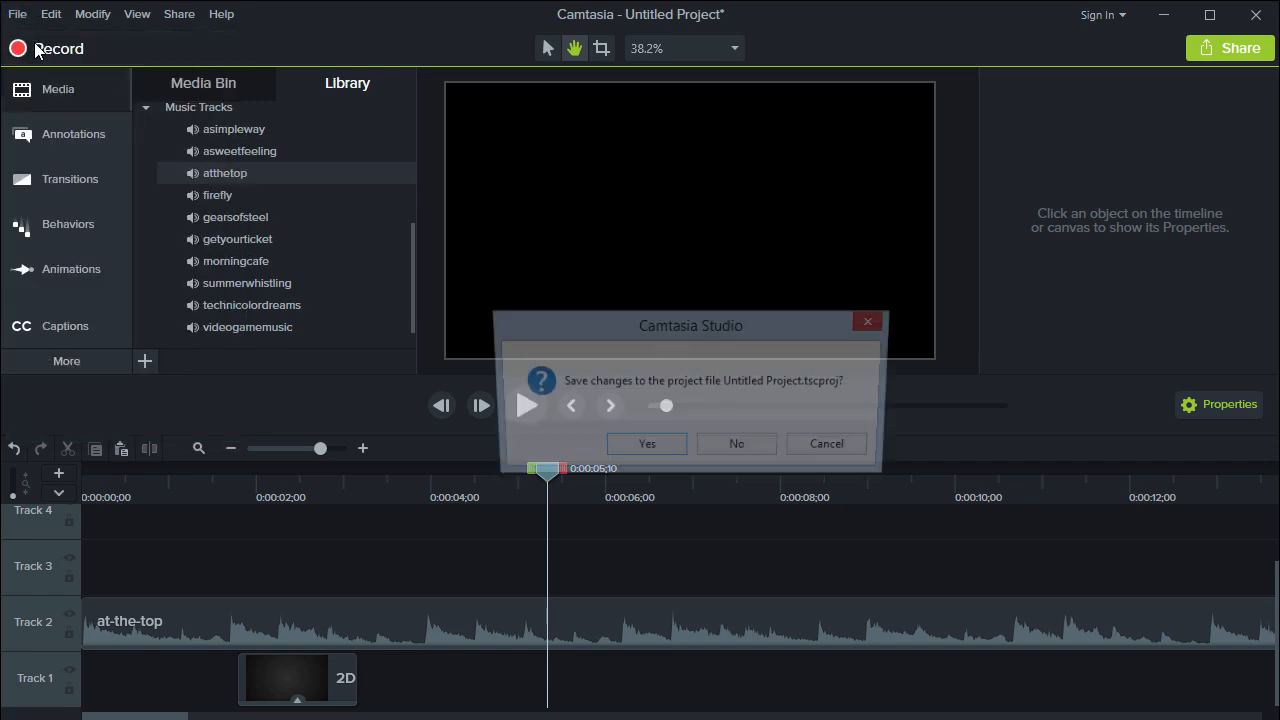
pyautogui.click(718, 447)
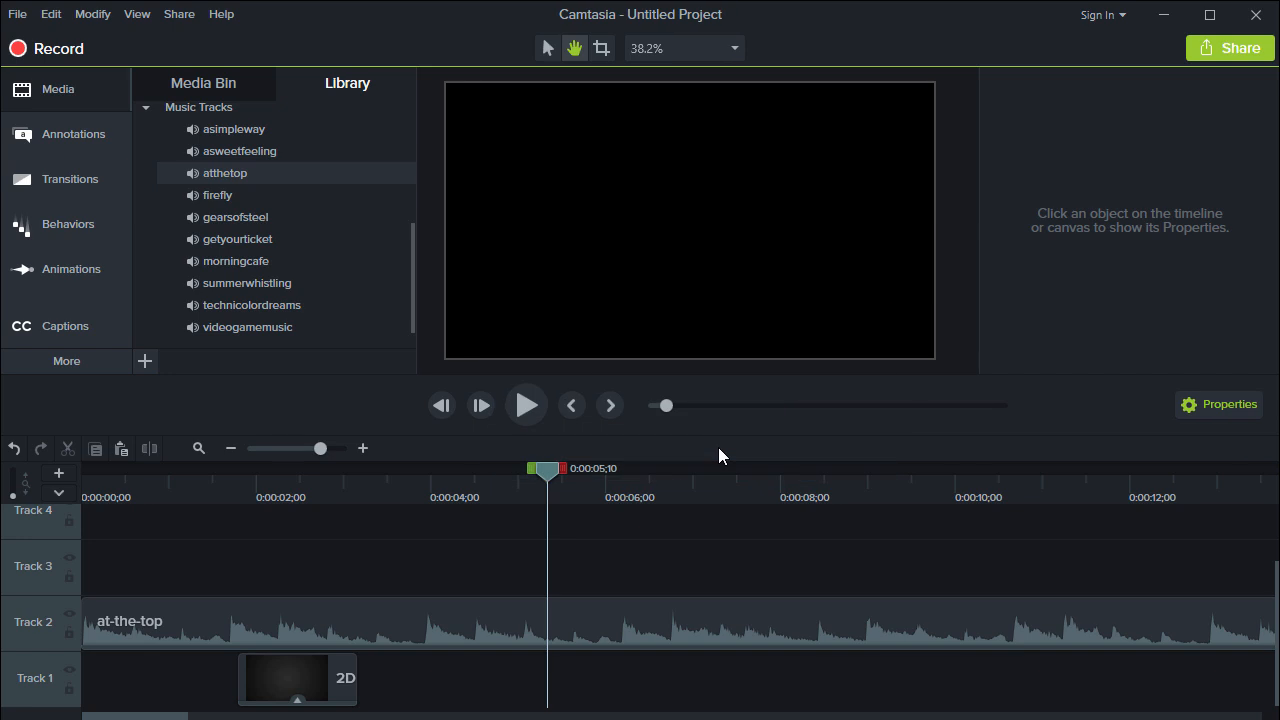